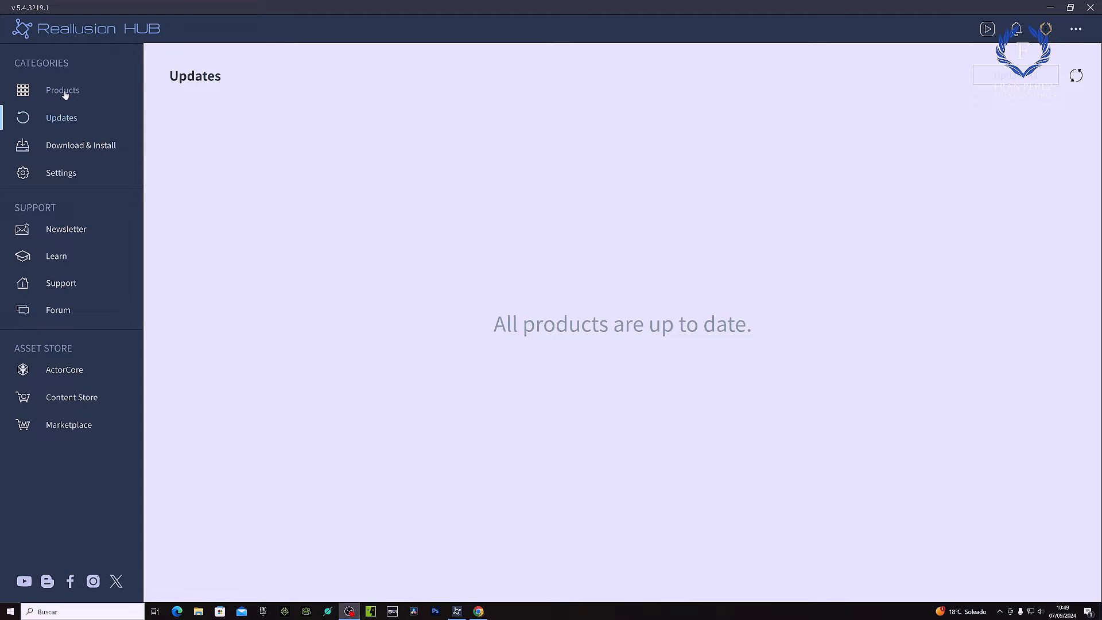
# Launch iClone v8.5 from the product list, dismissing its welcome window and accepting the content updates
pyautogui.click(63, 91)
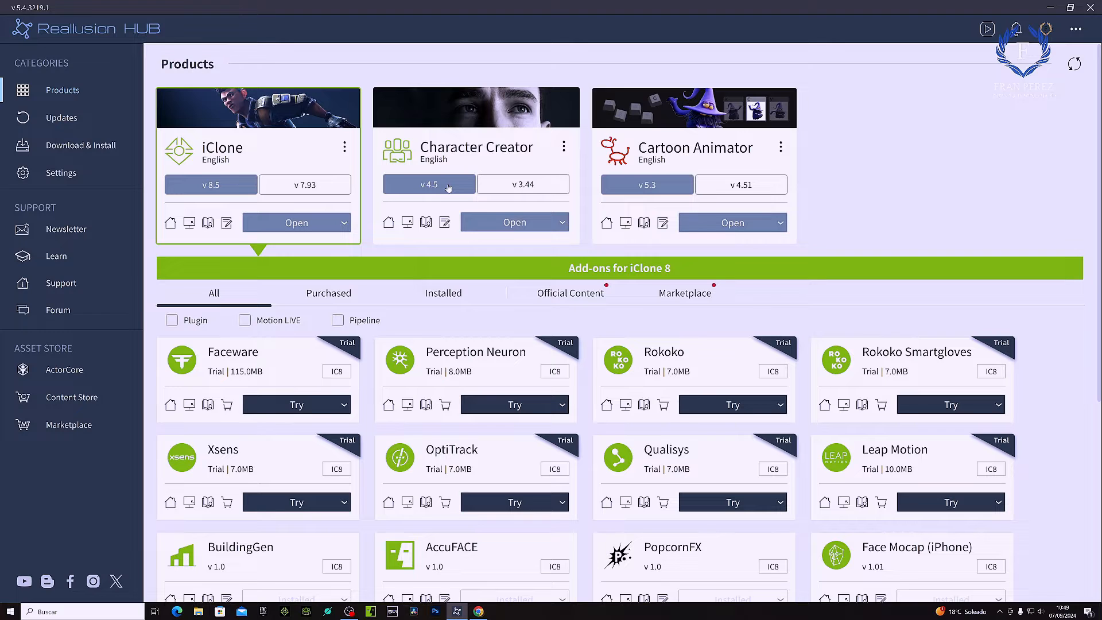
pyautogui.click(297, 223)
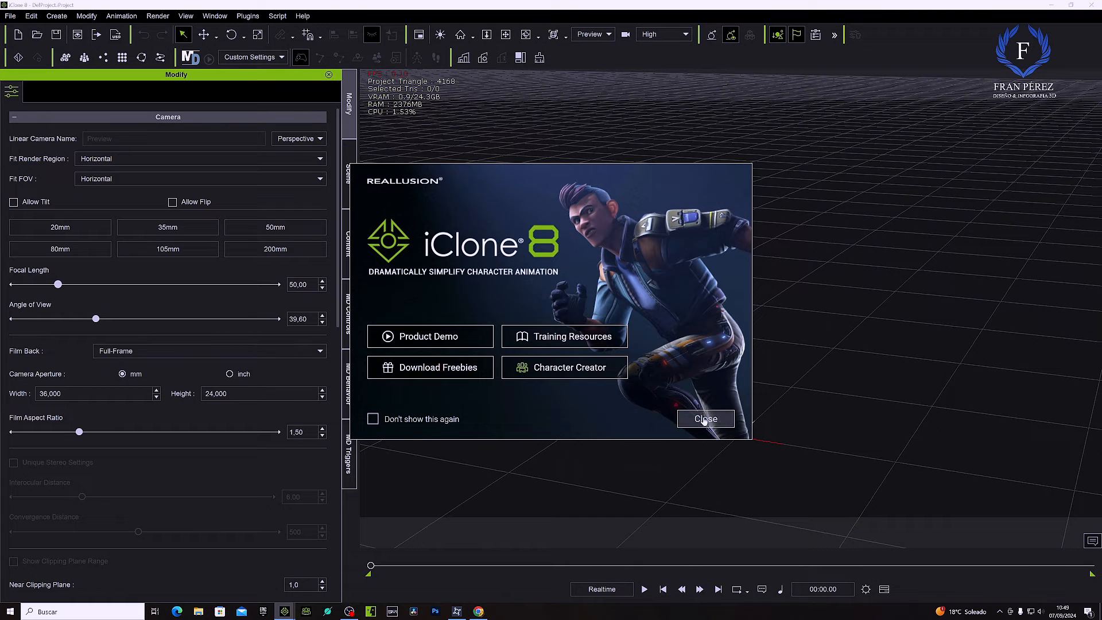
pyautogui.click(712, 417)
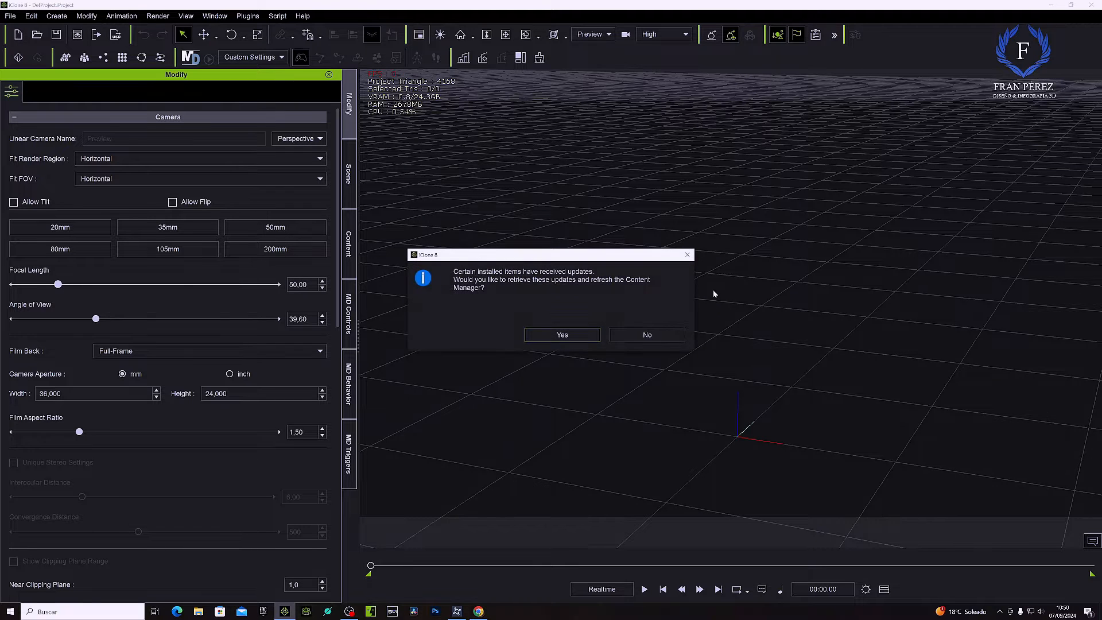
pyautogui.click(566, 339)
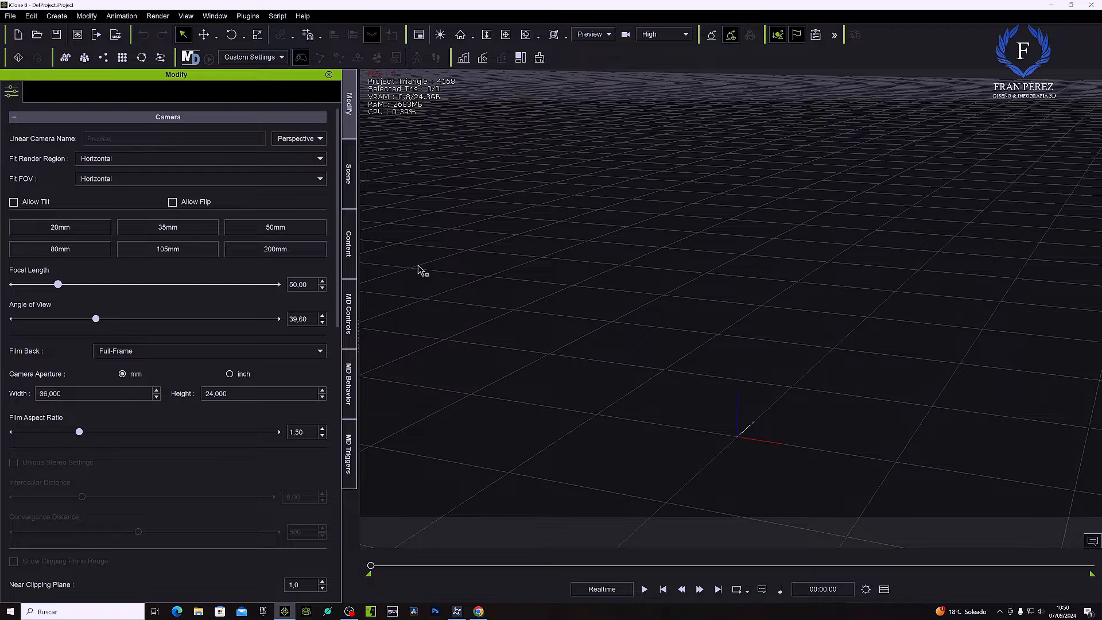
# Examine the MD Props templates in the content library and the available snapping options
pyautogui.click(350, 243)
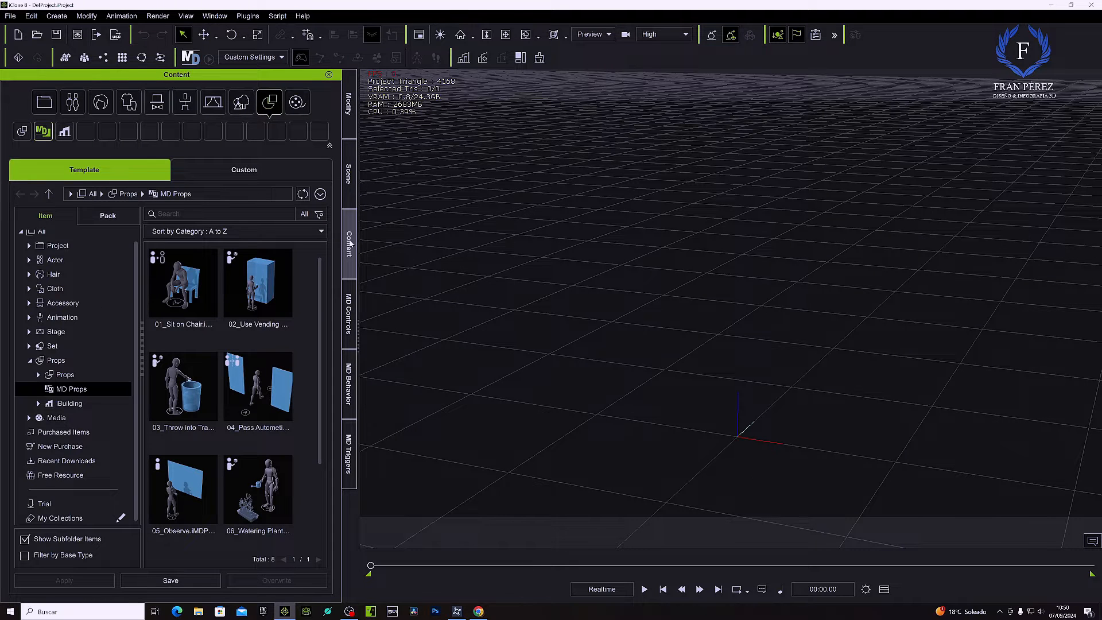
pyautogui.scroll(-2, 308, 315)
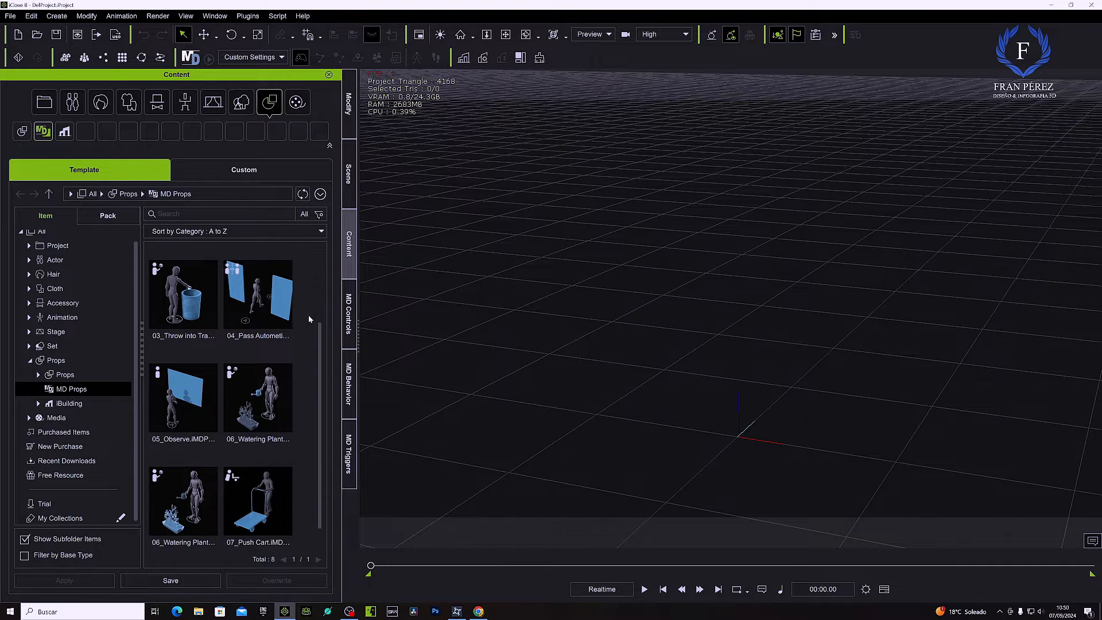
pyautogui.scroll(2, 309, 317)
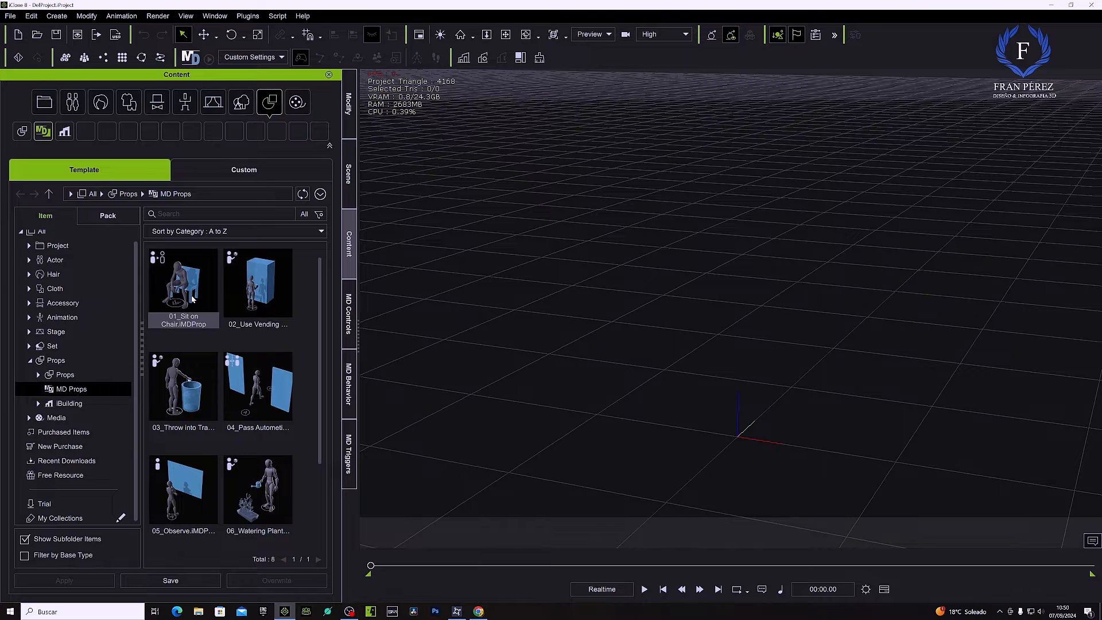
pyautogui.scroll(-2, 192, 296)
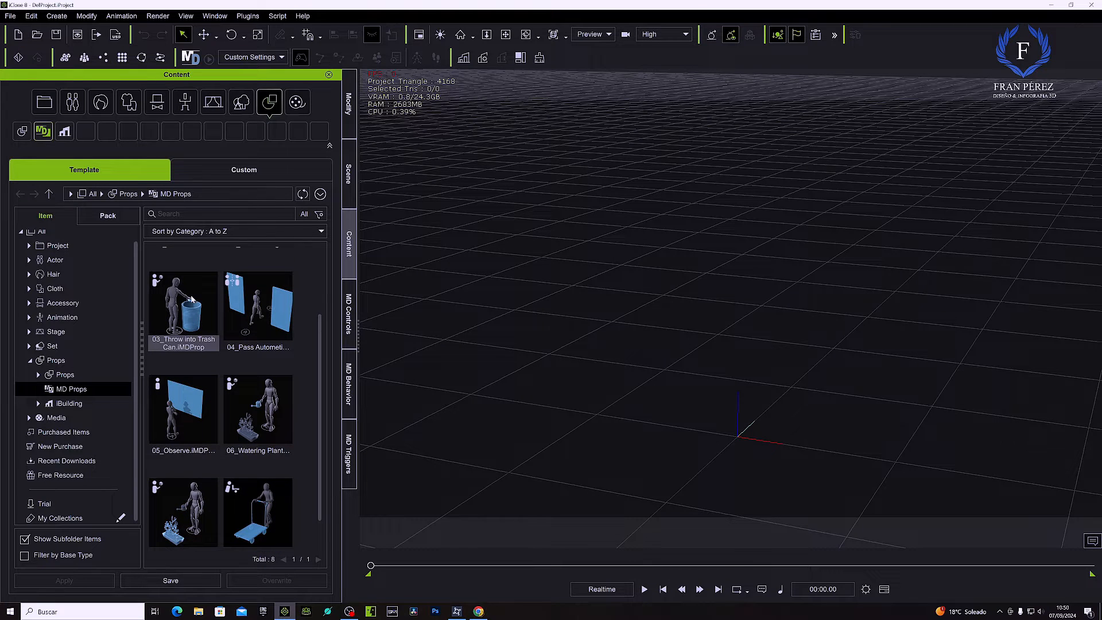
pyautogui.scroll(-1, 192, 299)
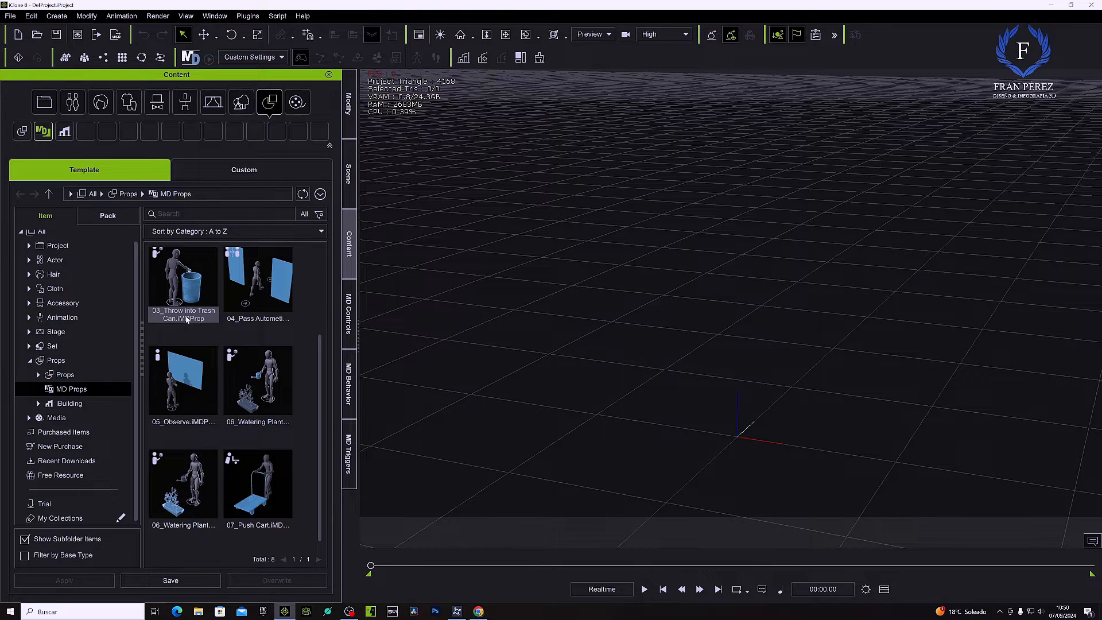
pyautogui.scroll(3, 190, 308)
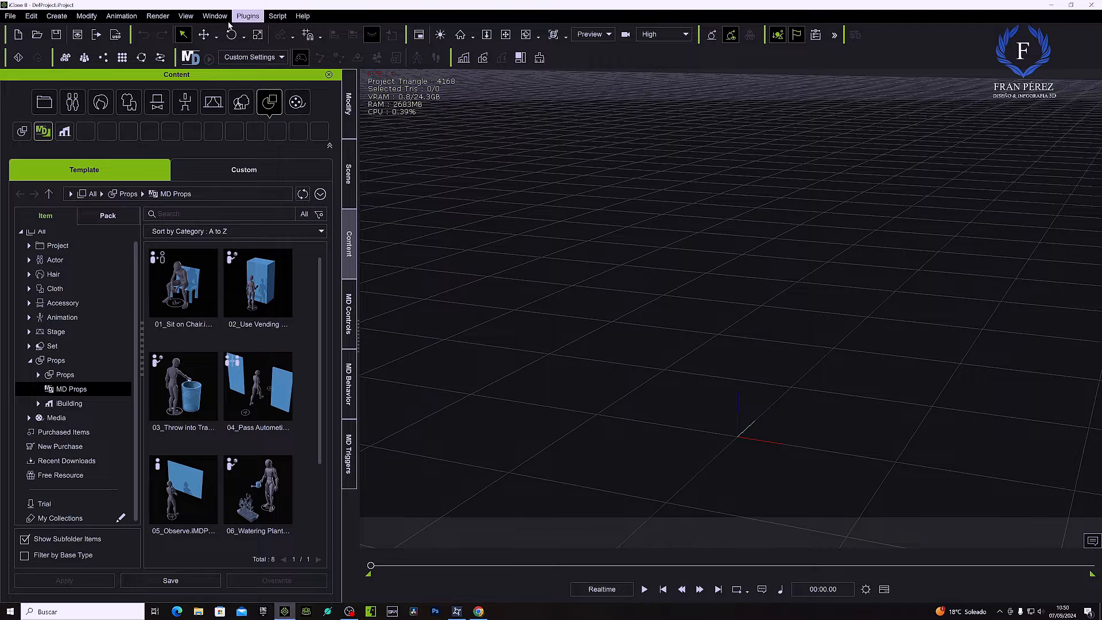
pyautogui.click(319, 38)
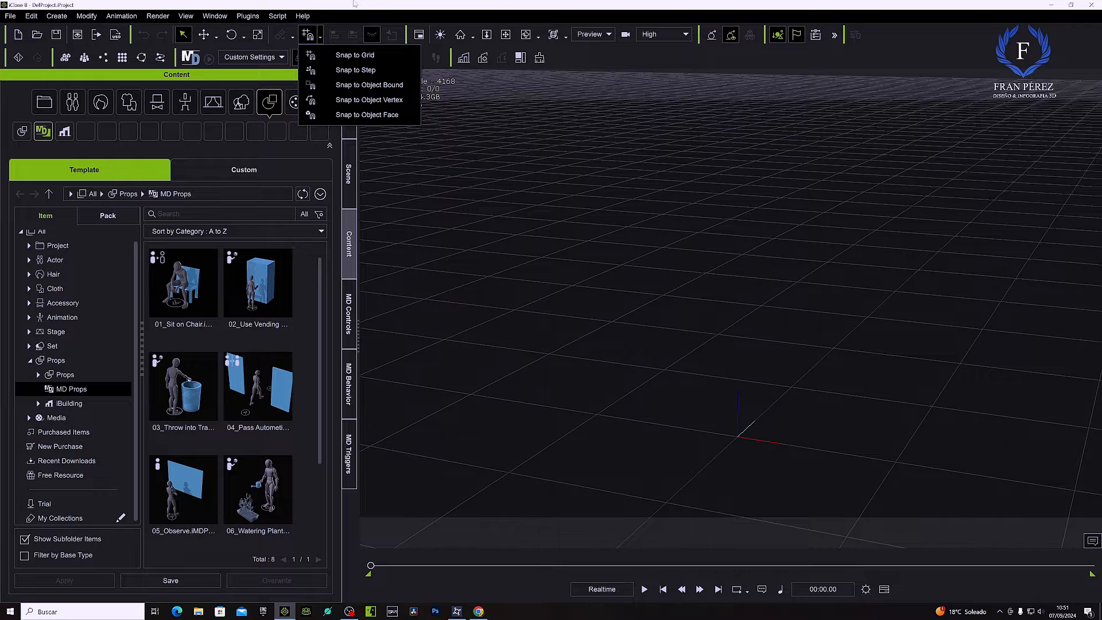
pyautogui.click(375, 10)
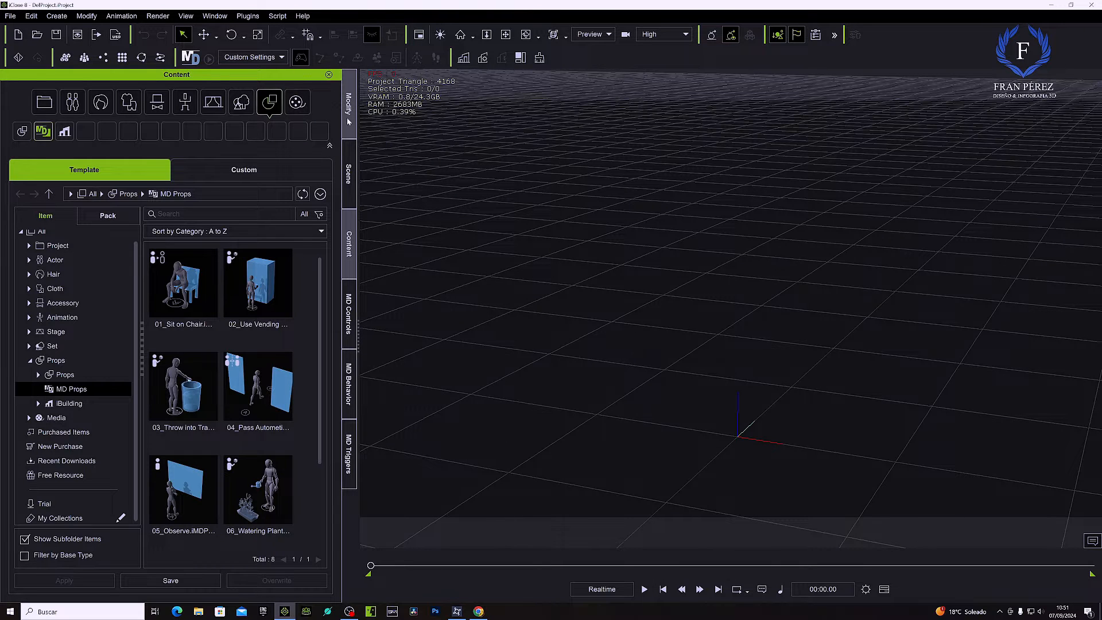
# Browse the content packs in the Props category
pyautogui.click(96, 216)
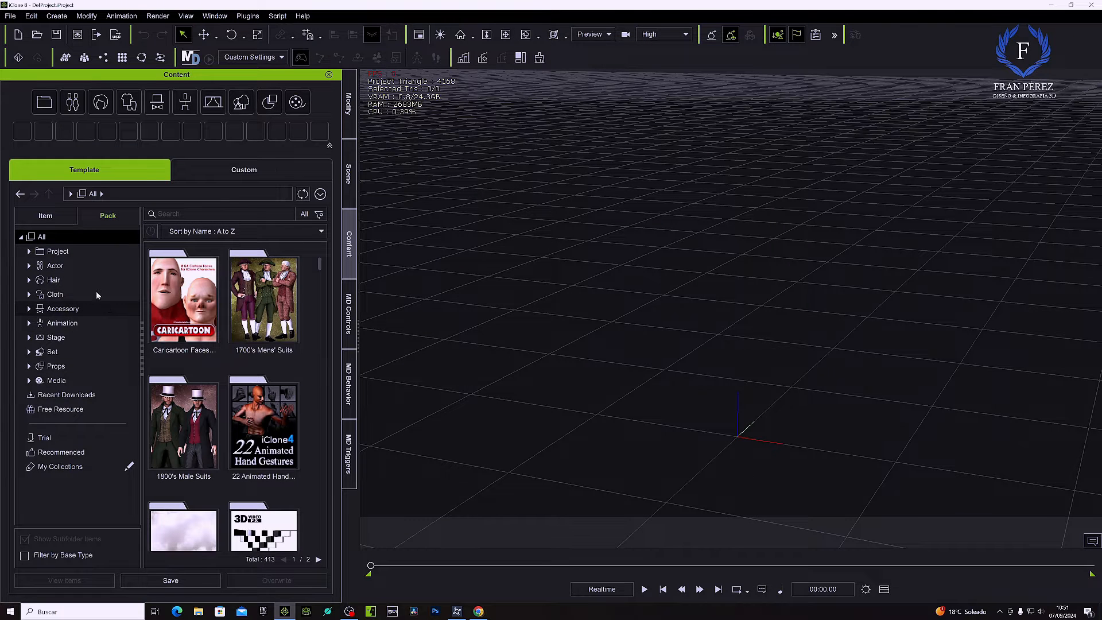
pyautogui.click(56, 366)
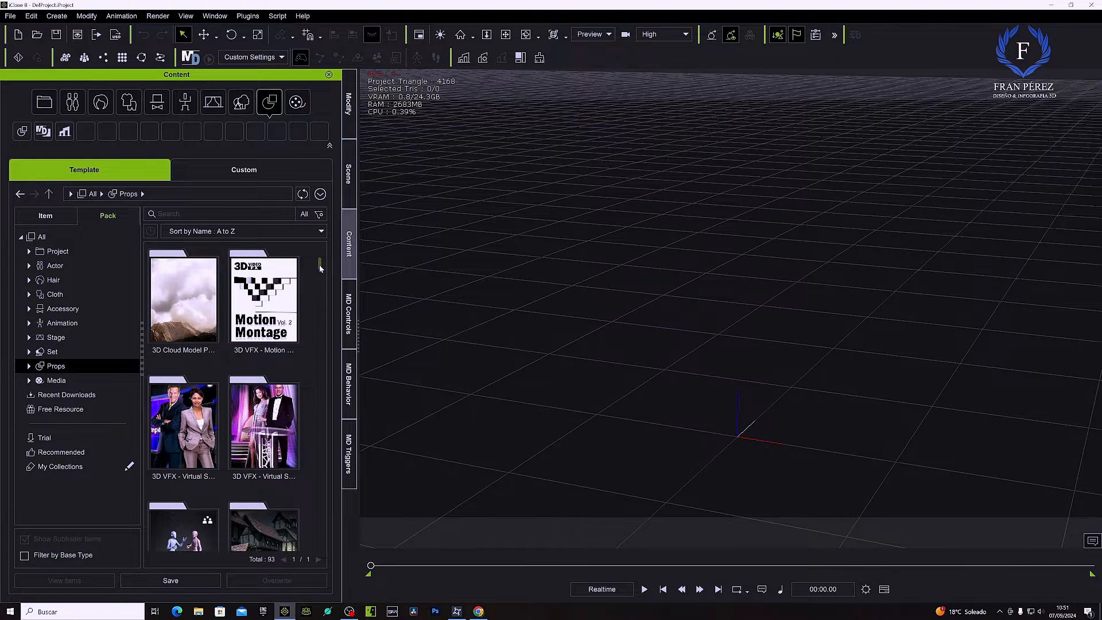
pyautogui.scroll(-1, 321, 274)
pyautogui.scroll(-1, 321, 274)
pyautogui.scroll(2, 321, 275)
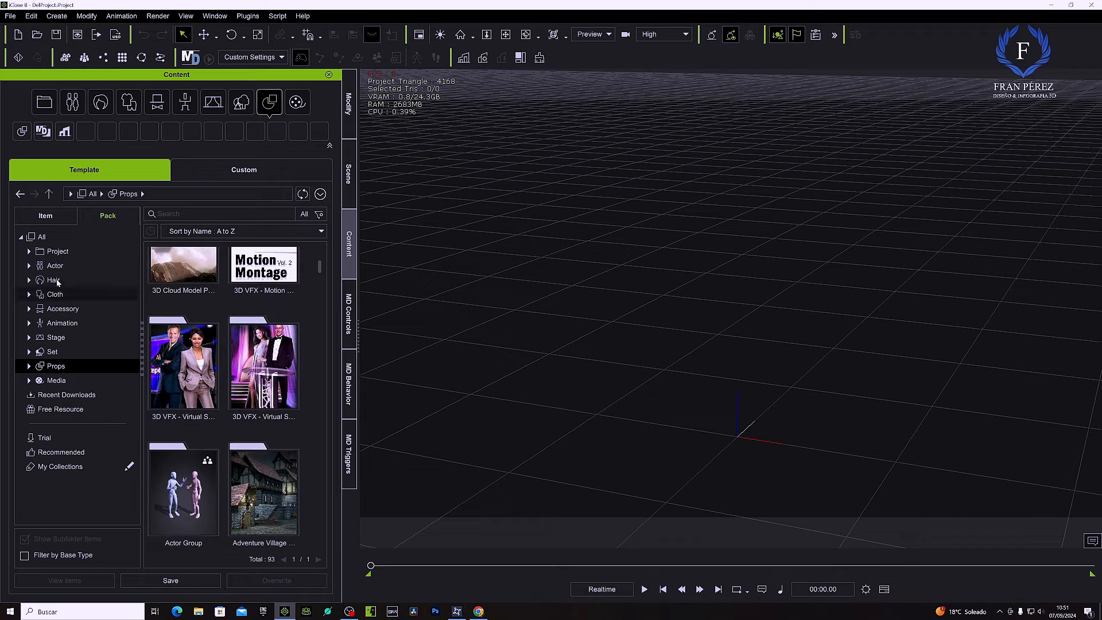
# Add the Box_001 prop from the 3D Blocks folder of the individual props to the scene
pyautogui.click(46, 215)
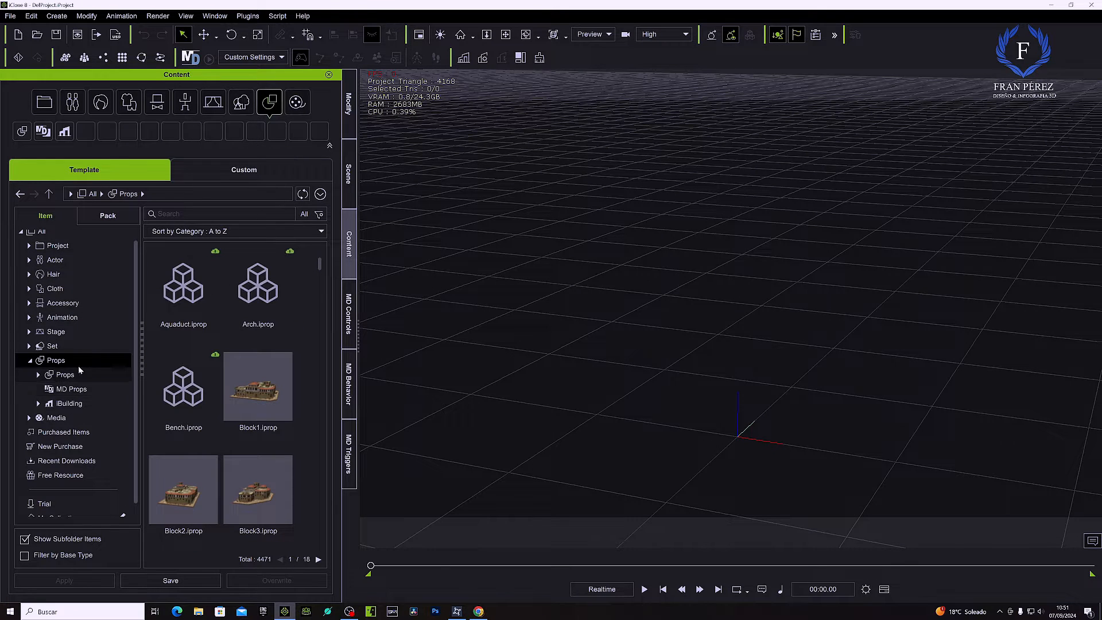
pyautogui.click(38, 375)
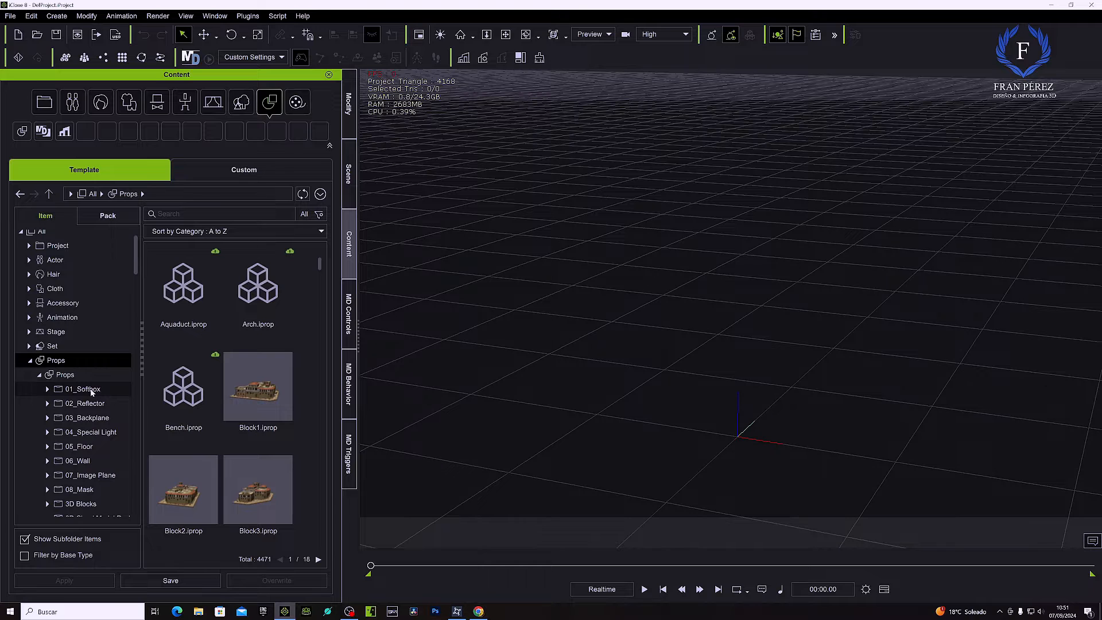
pyautogui.scroll(-2, 90, 390)
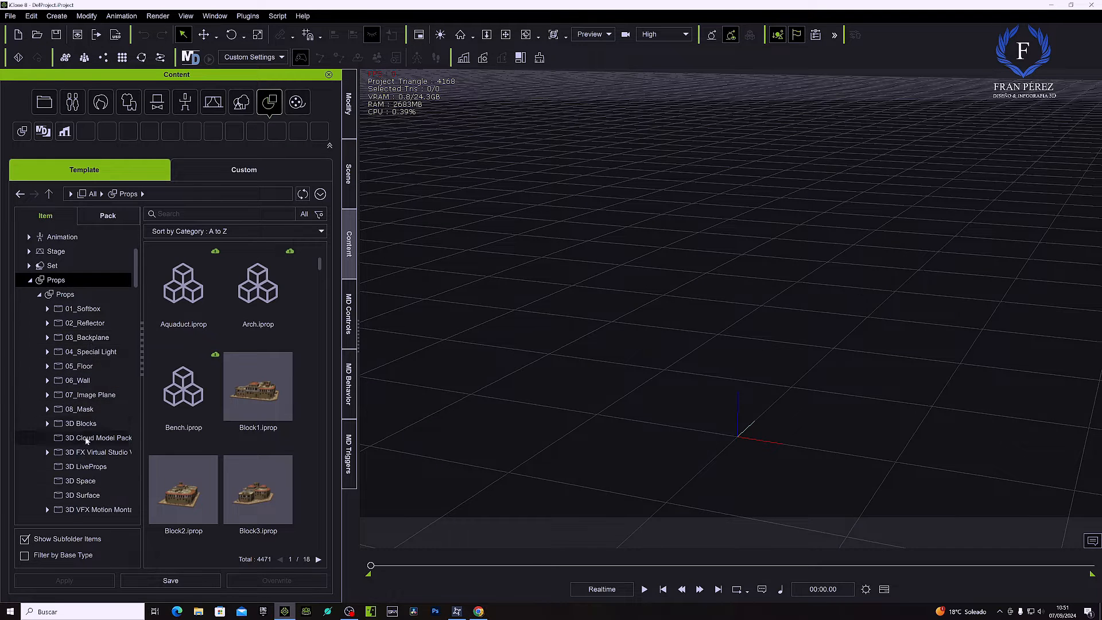
pyautogui.click(85, 425)
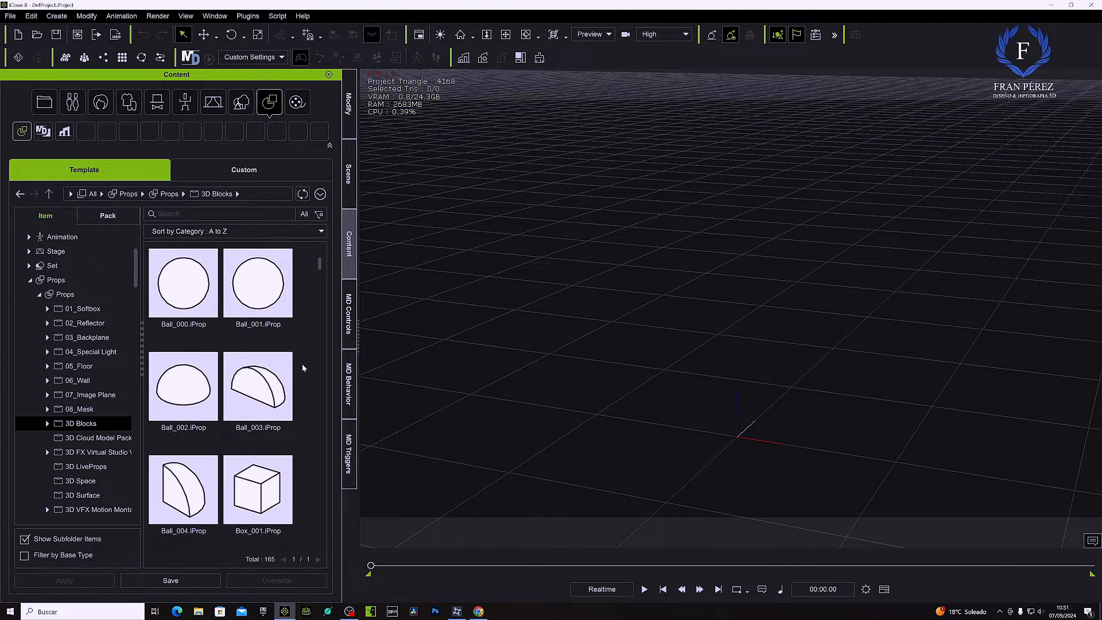
pyautogui.scroll(-1, 303, 368)
pyautogui.click(256, 391)
pyautogui.click(66, 581)
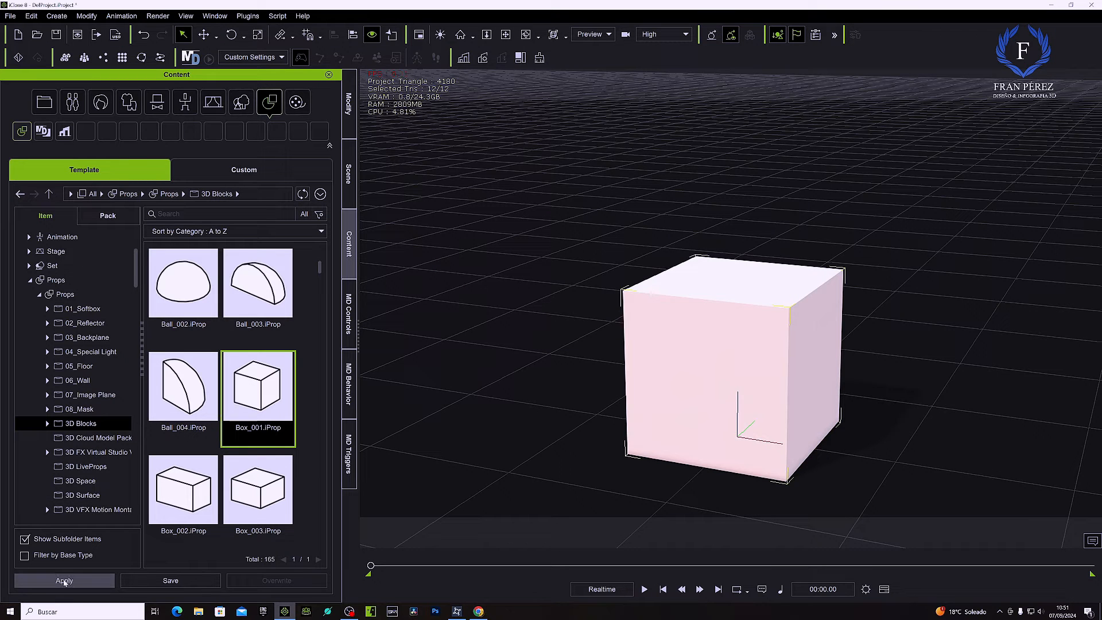
# Add the Box_003 prop to the scene and move it along the X axis to stand beside the cube
pyautogui.click(259, 502)
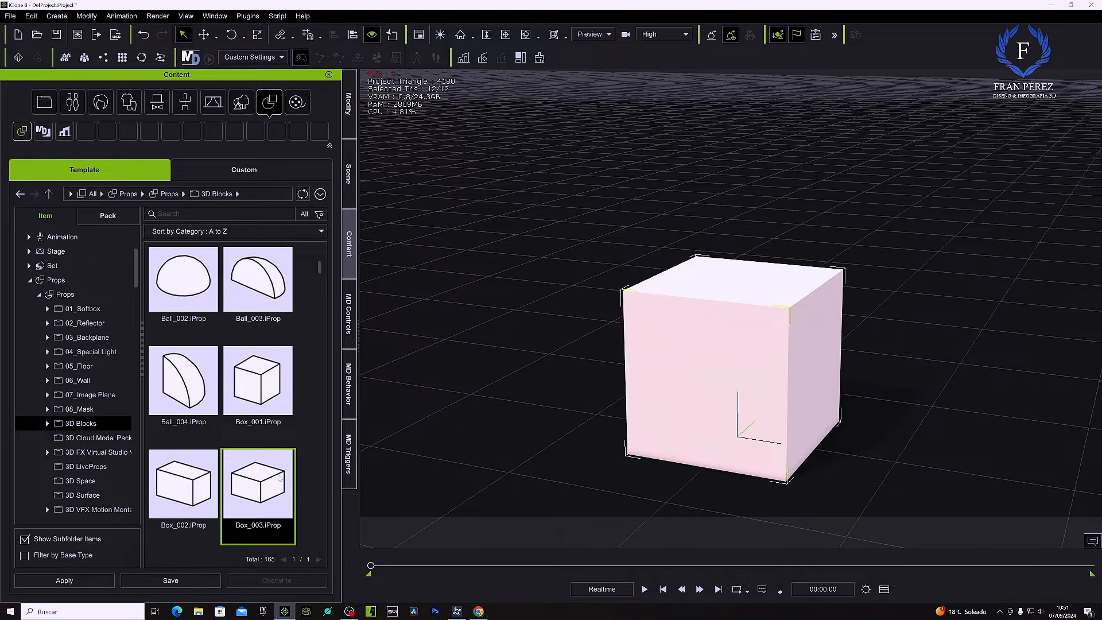
pyautogui.click(84, 581)
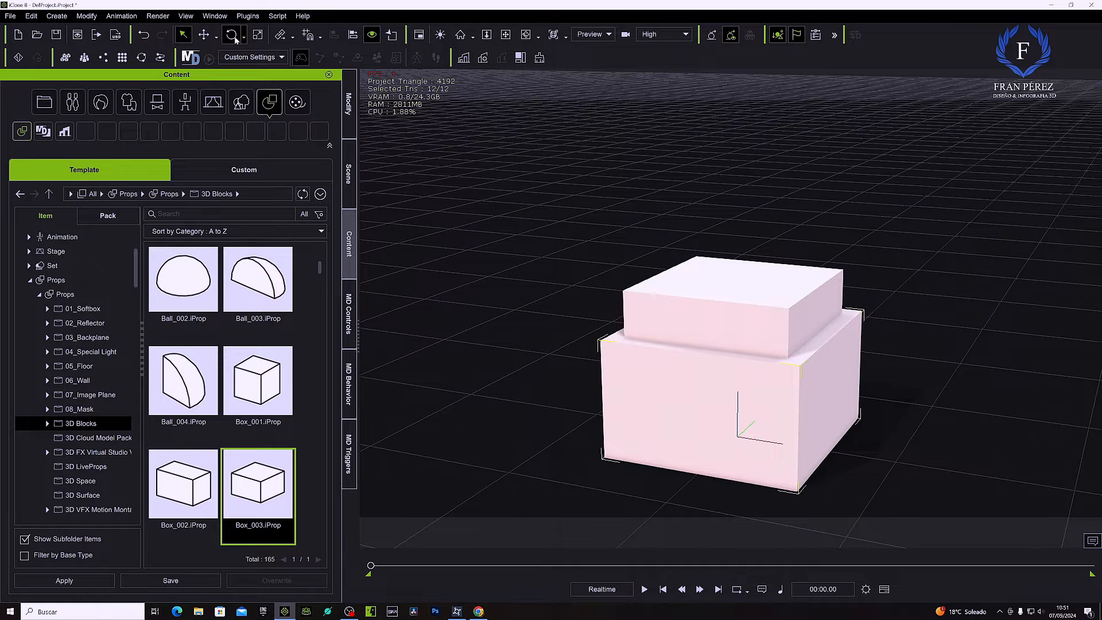
pyautogui.click(204, 35)
pyautogui.moveTo(770, 444); pyautogui.dragTo(547, 407)
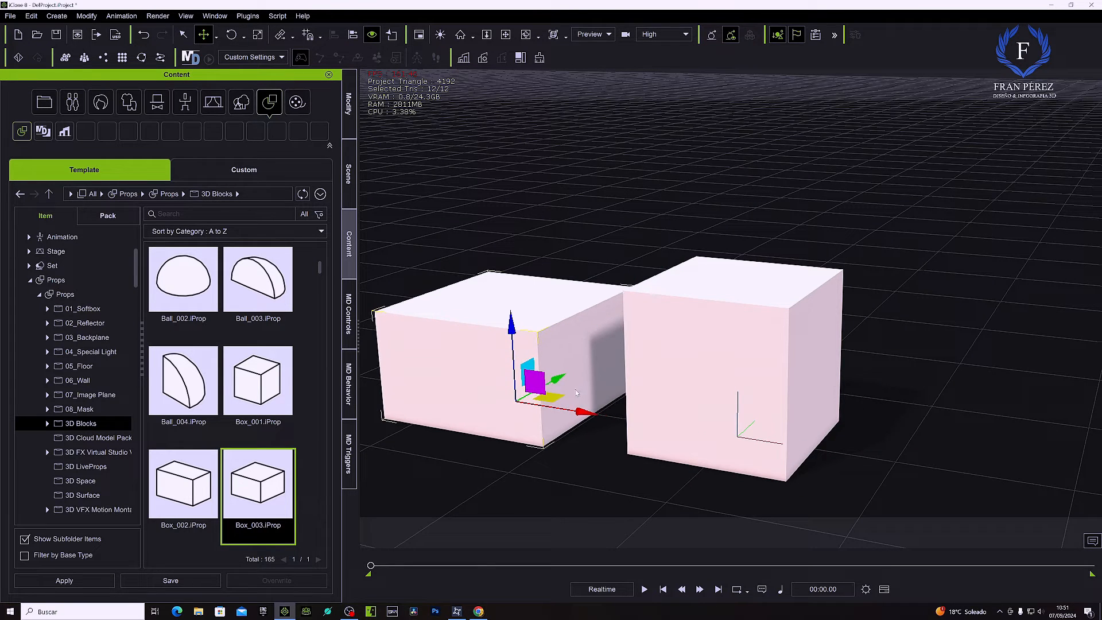
# Enable Snap to Object Vertex and raise Box_003 so its lower front corner meets the cube's upper front corner
pyautogui.click(310, 39)
pyautogui.click(320, 36)
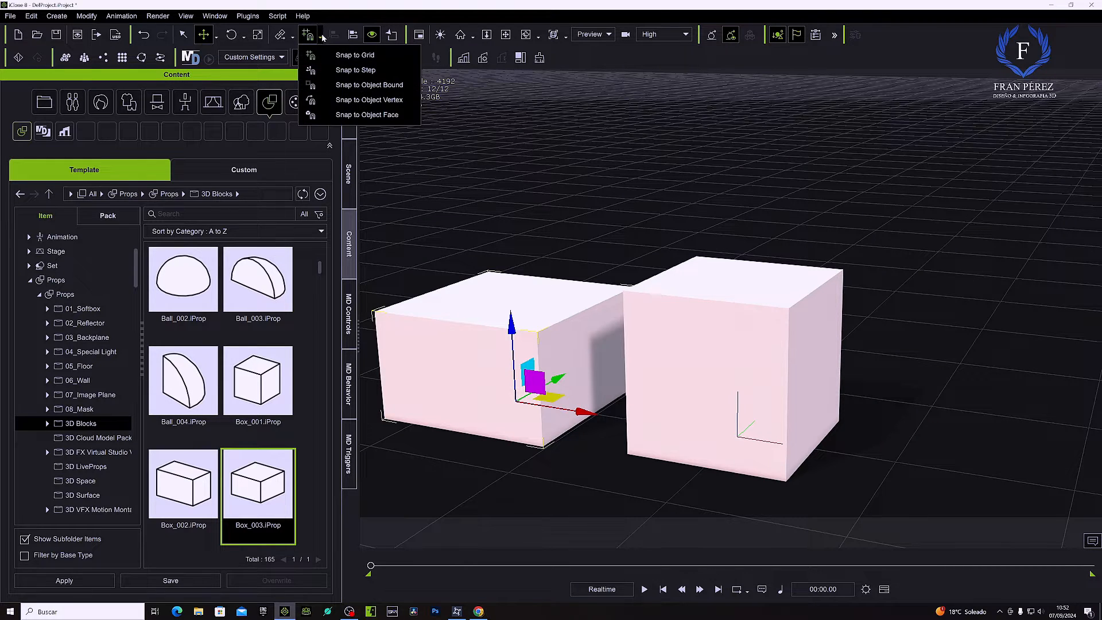
pyautogui.click(376, 101)
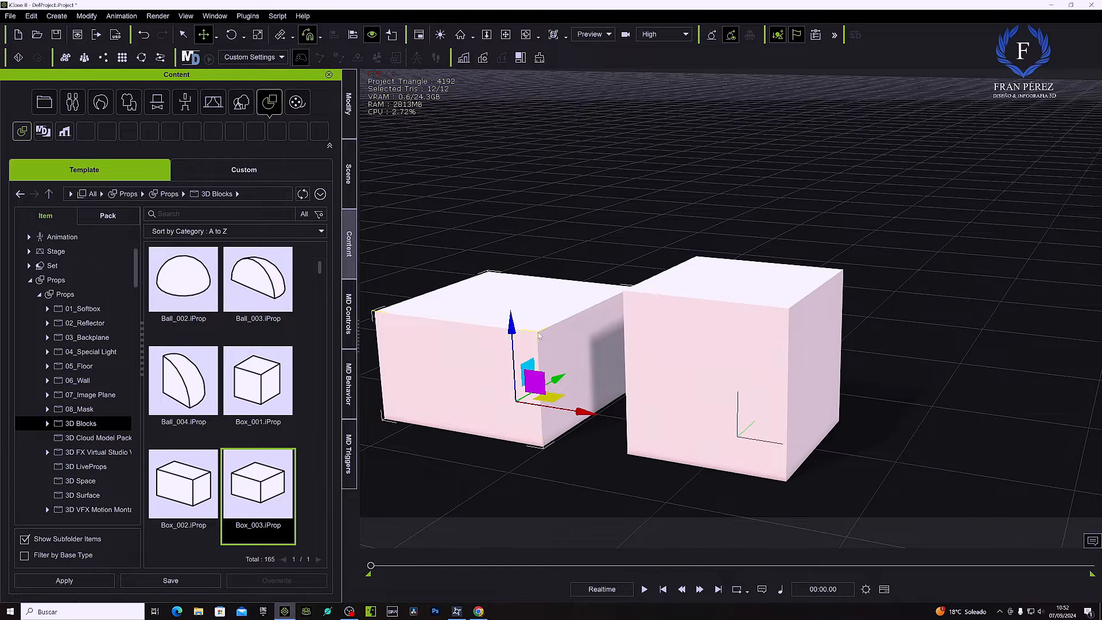
pyautogui.moveTo(581, 412); pyautogui.dragTo(623, 262)
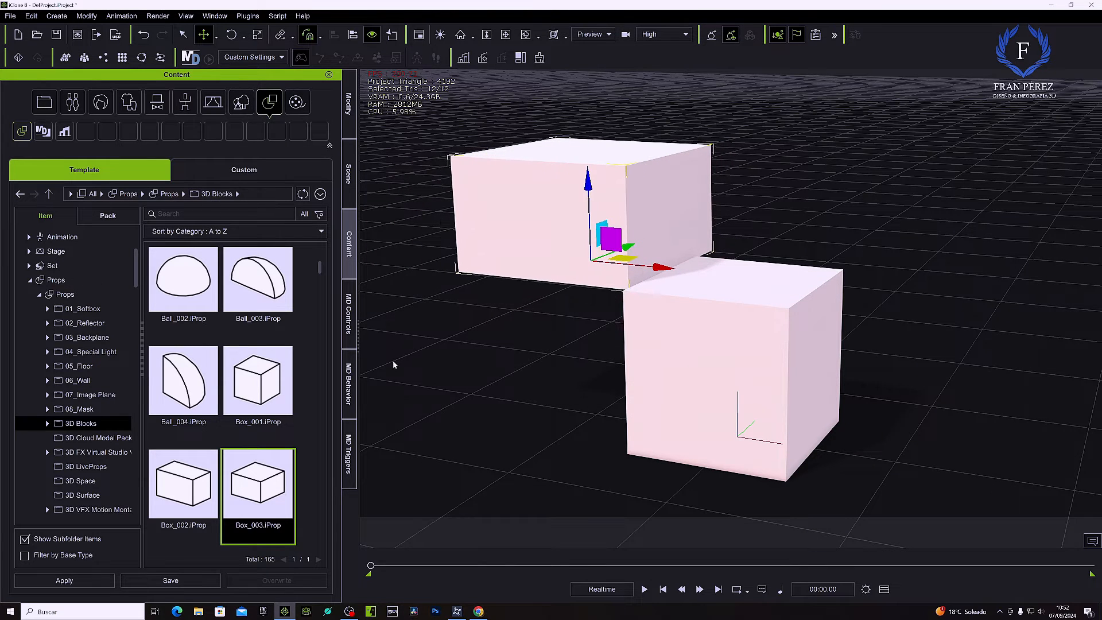
# Set Box_003's pivot to its lower right point at Middle depth and snap that pivot to the cube's upper front left corner
pyautogui.click(355, 179)
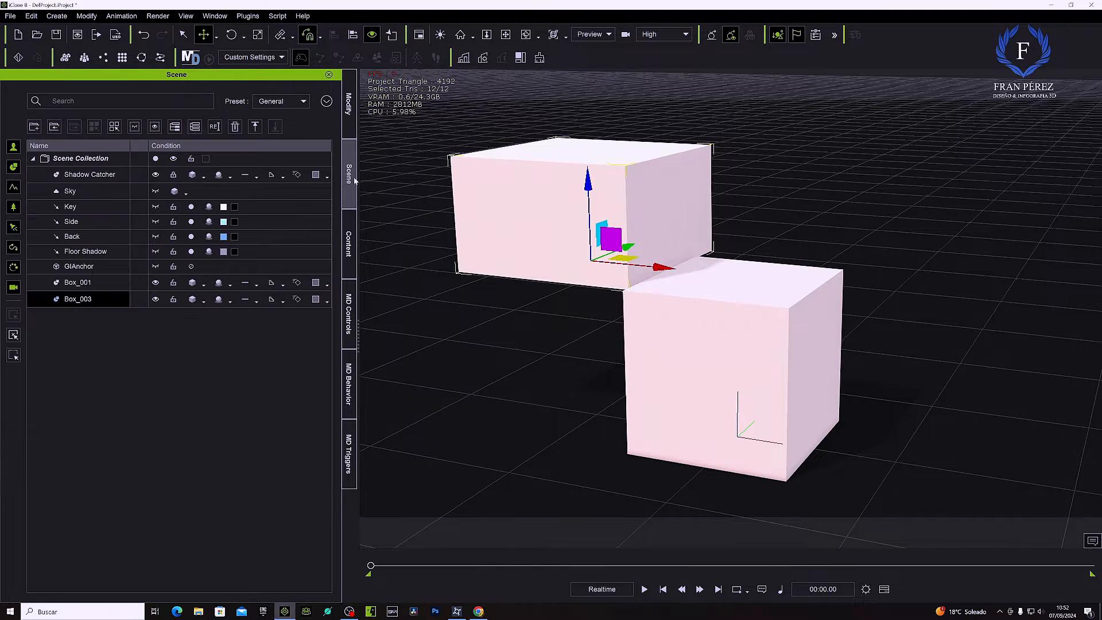
pyautogui.click(349, 257)
pyautogui.click(349, 109)
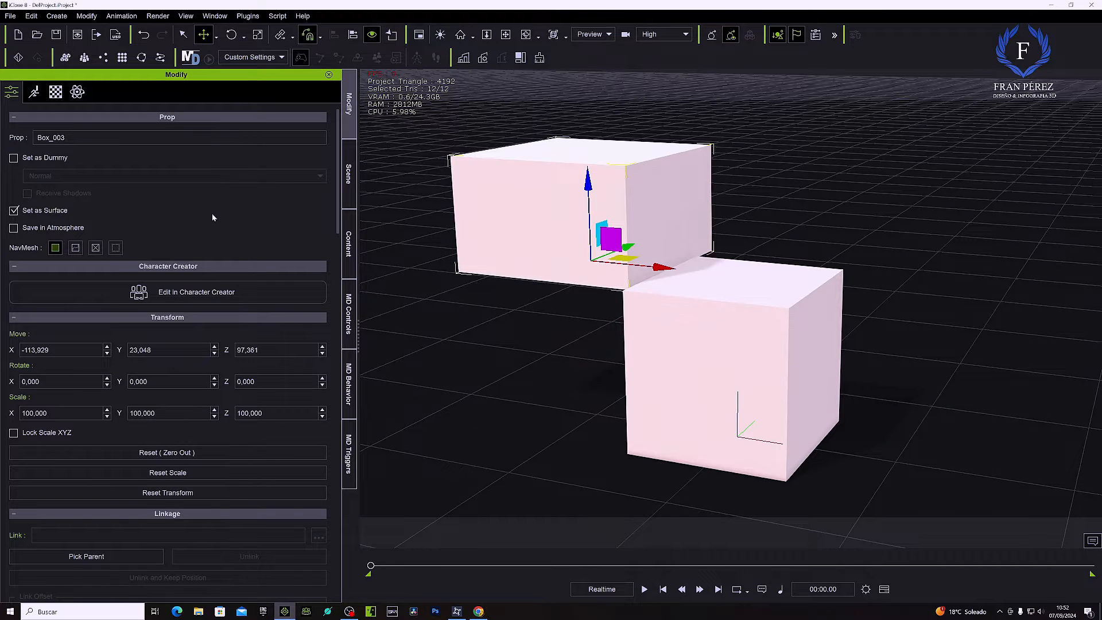
pyautogui.scroll(-12, 213, 217)
pyautogui.scroll(-15, 211, 219)
pyautogui.scroll(-10, 210, 220)
pyautogui.click(192, 298)
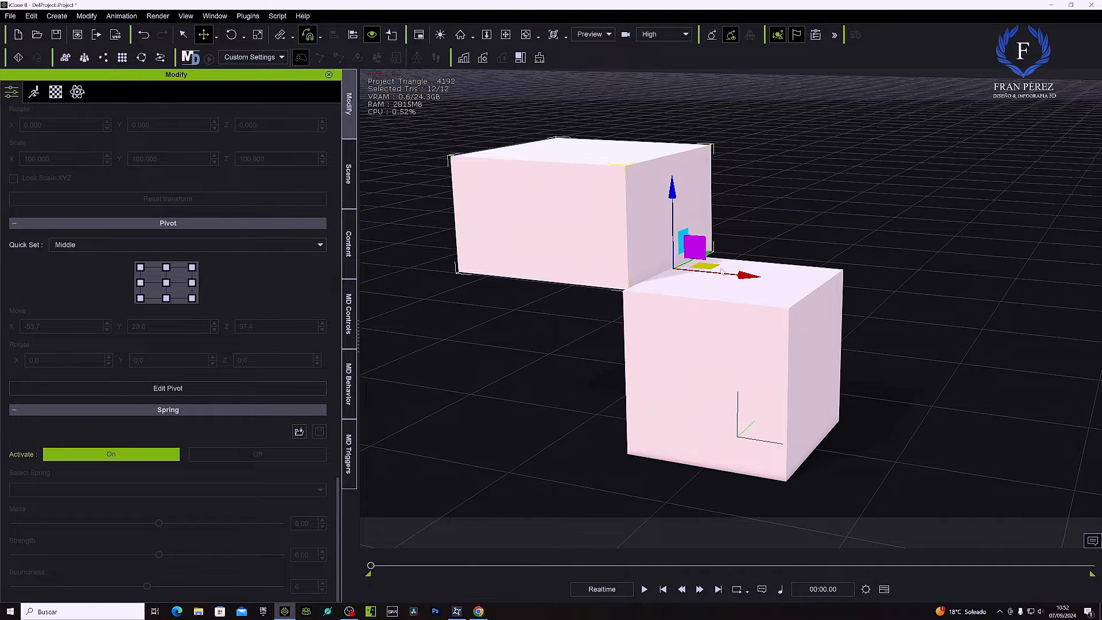
pyautogui.moveTo(711, 257); pyautogui.dragTo(649, 281)
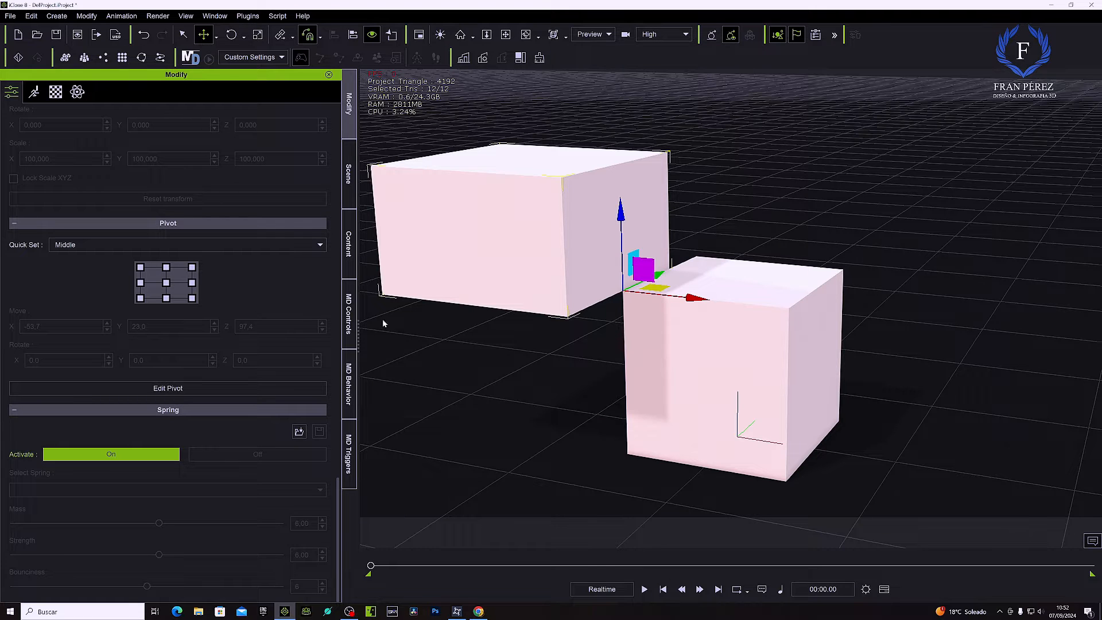
# Set Box_003's pivot to its lower right Front corner and snap that corner to the cube's upper front left corner
pyautogui.click(193, 299)
pyautogui.click(316, 248)
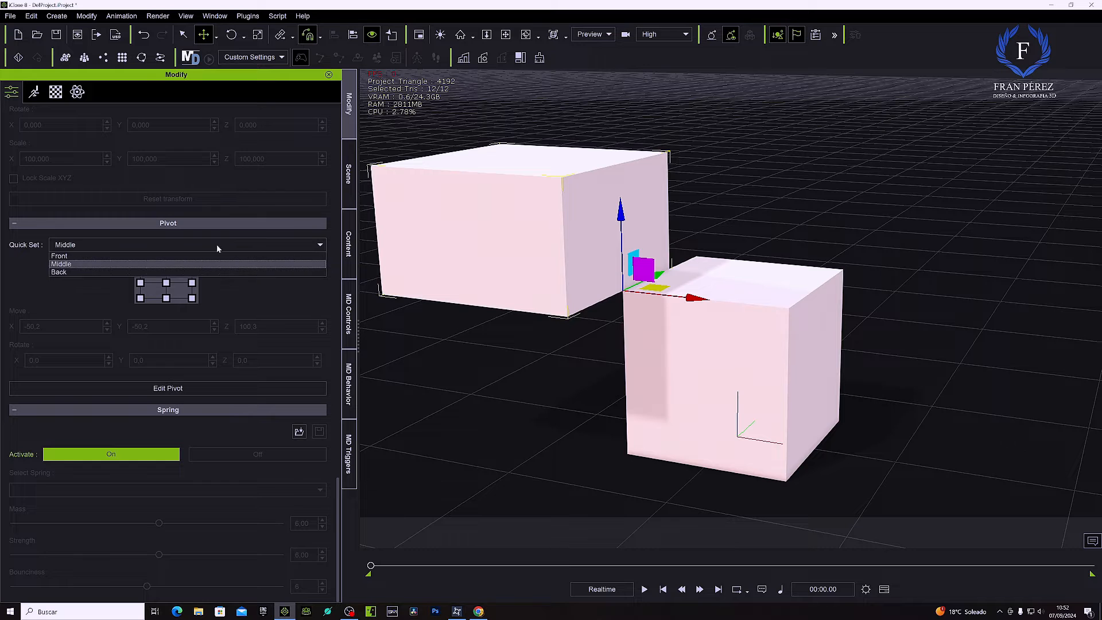
pyautogui.click(81, 257)
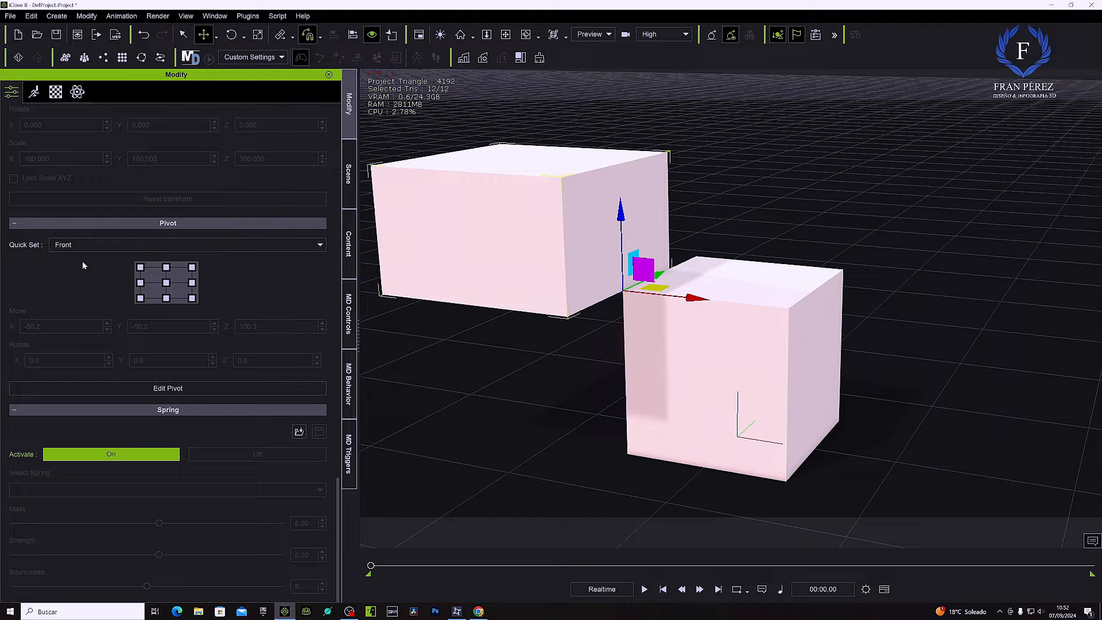
pyautogui.click(191, 299)
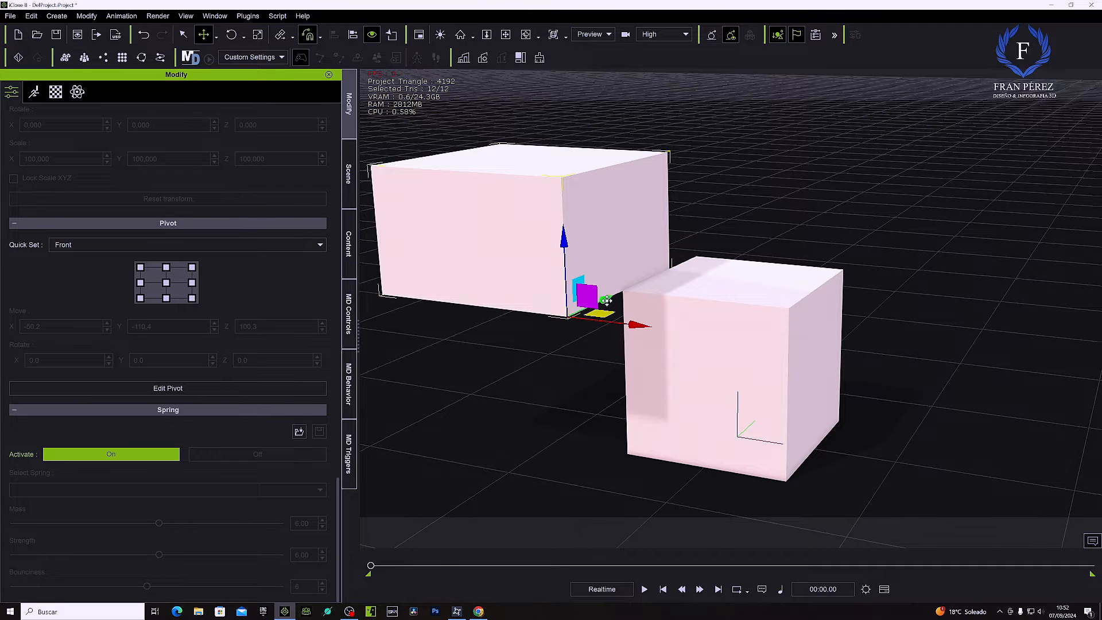
pyautogui.moveTo(607, 300); pyautogui.dragTo(642, 294)
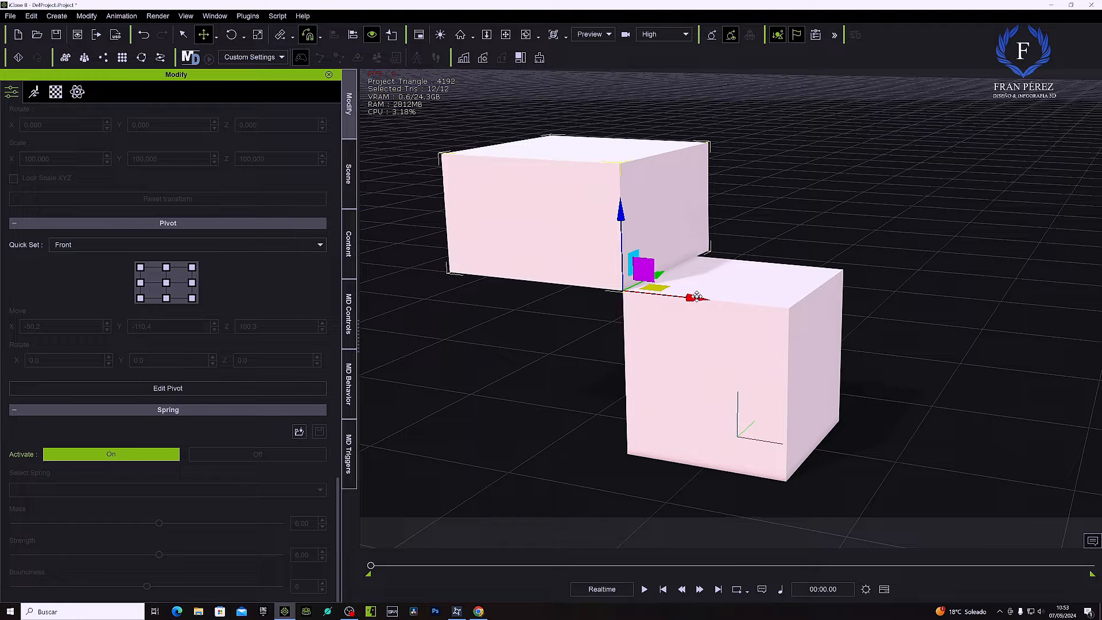
pyautogui.moveTo(697, 299)
pyautogui.mouseDown()
pyautogui.moveTo(993, 329)
pyautogui.moveTo(695, 299)
pyautogui.mouseUp()
pyautogui.moveTo(645, 273)
pyautogui.mouseDown()
pyautogui.moveTo(558, 333)
pyautogui.moveTo(654, 289)
pyautogui.mouseUp()
# Snap Box_003 by its center pivot to the cube's upper front left corner, once at Front depth and once at Middle depth
pyautogui.click(167, 285)
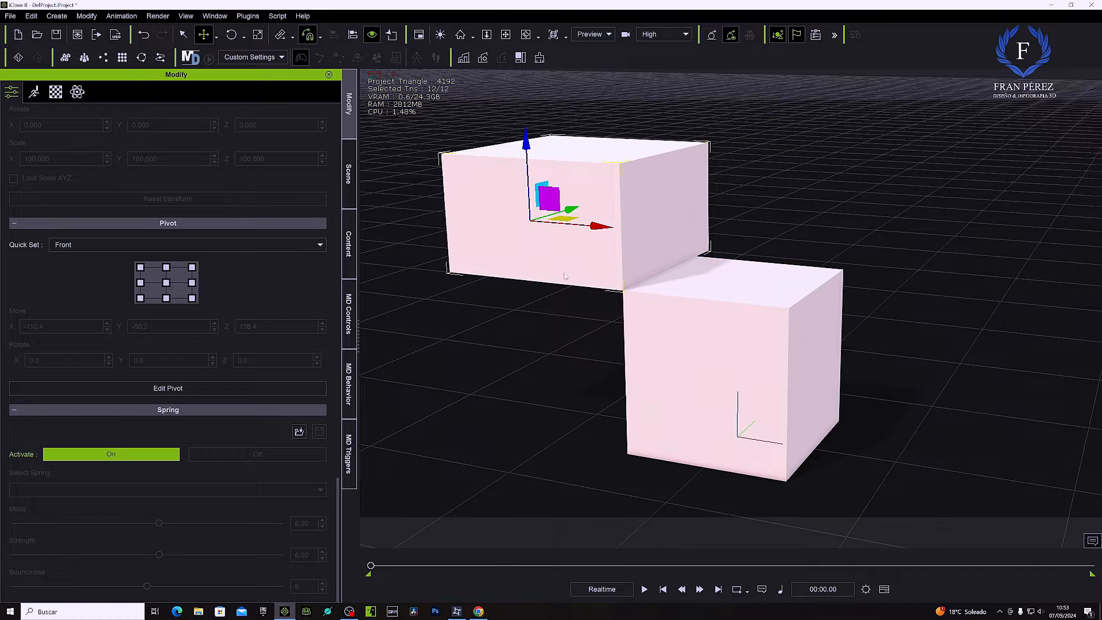
pyautogui.moveTo(544, 202); pyautogui.dragTo(635, 273)
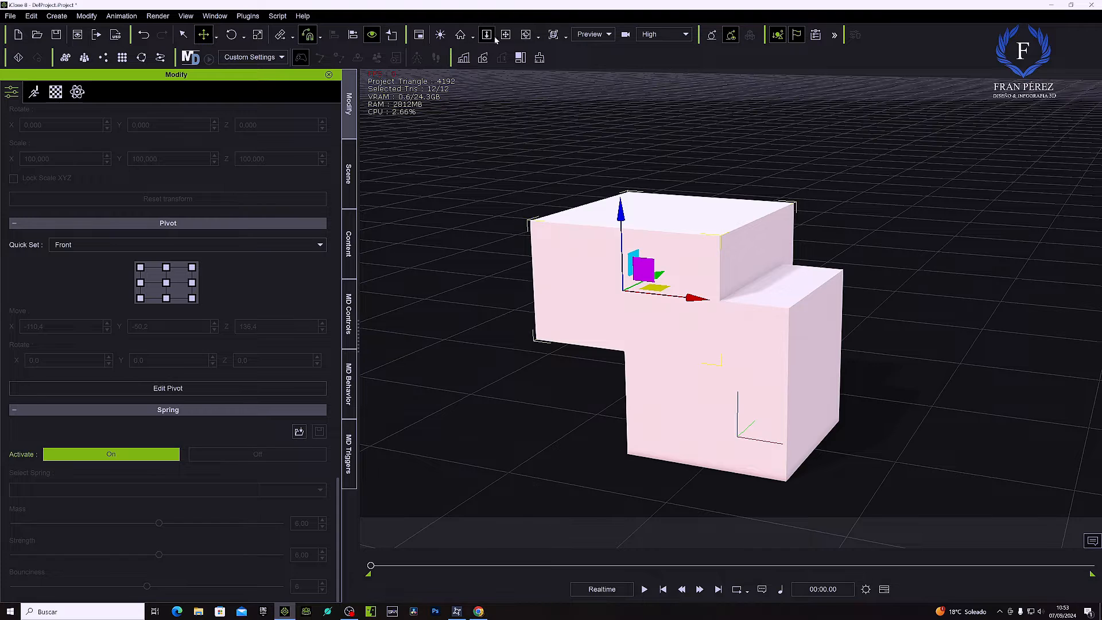
pyautogui.click(320, 245)
pyautogui.click(72, 265)
pyautogui.click(167, 283)
pyautogui.moveTo(704, 267); pyautogui.dragTo(675, 296)
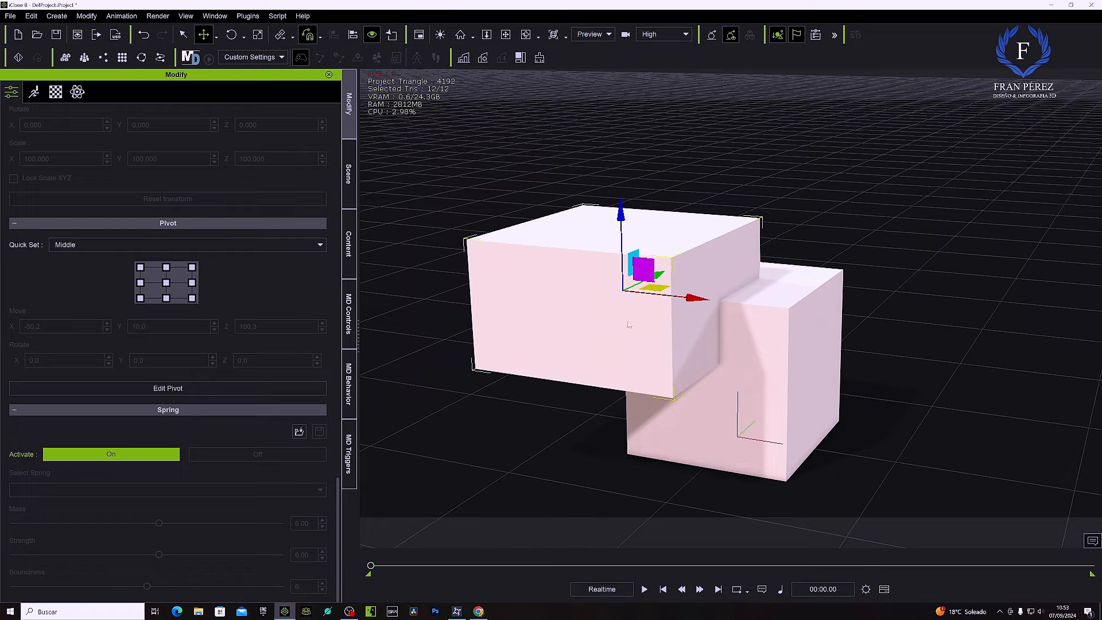
# Return Box_003's pivot to its lower right Front corner and snap it back onto the cube's upper front left corner
pyautogui.click(507, 36)
pyautogui.moveTo(871, 199); pyautogui.dragTo(728, 275, button='right')
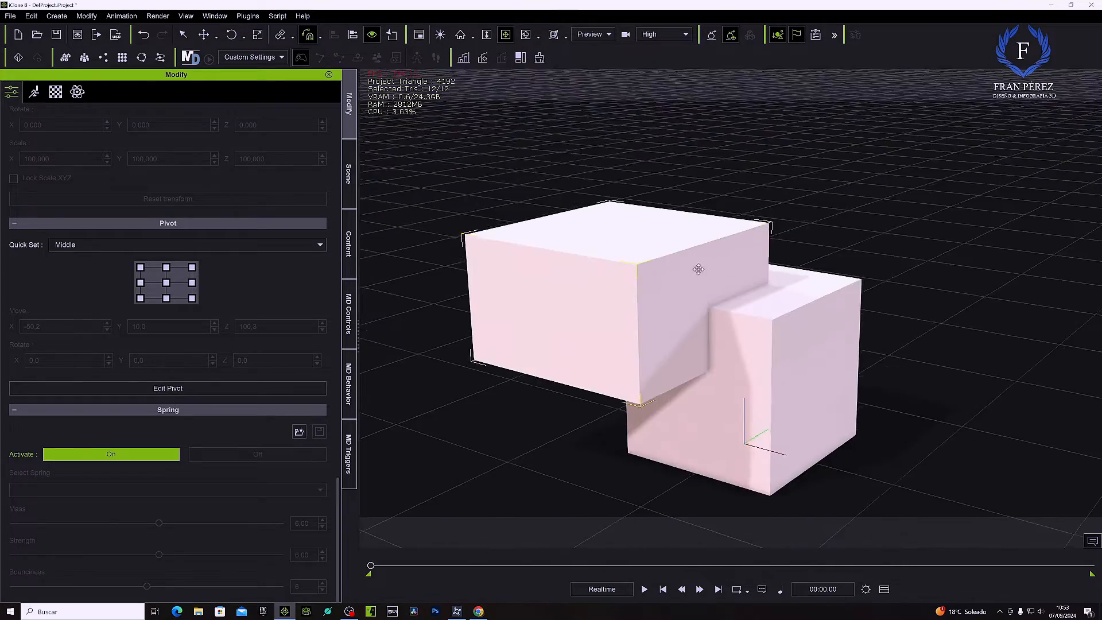
pyautogui.moveTo(728, 275); pyautogui.dragTo(680, 239)
pyautogui.moveTo(679, 239); pyautogui.dragTo(604, 240, button='right')
pyautogui.moveTo(604, 240); pyautogui.dragTo(650, 239)
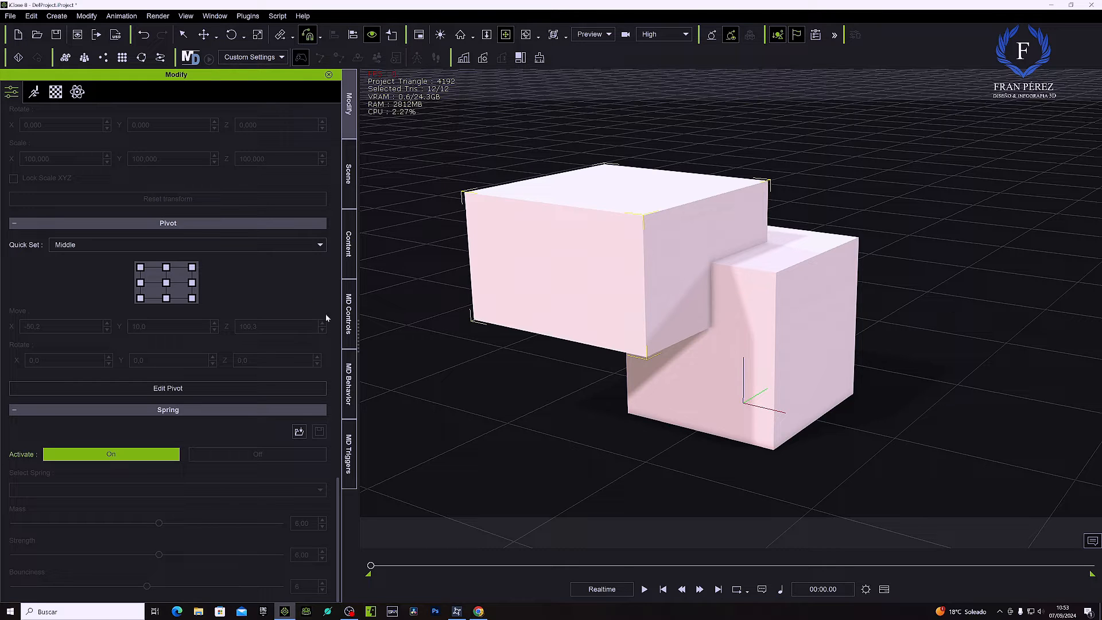
pyautogui.click(166, 283)
pyautogui.click(192, 298)
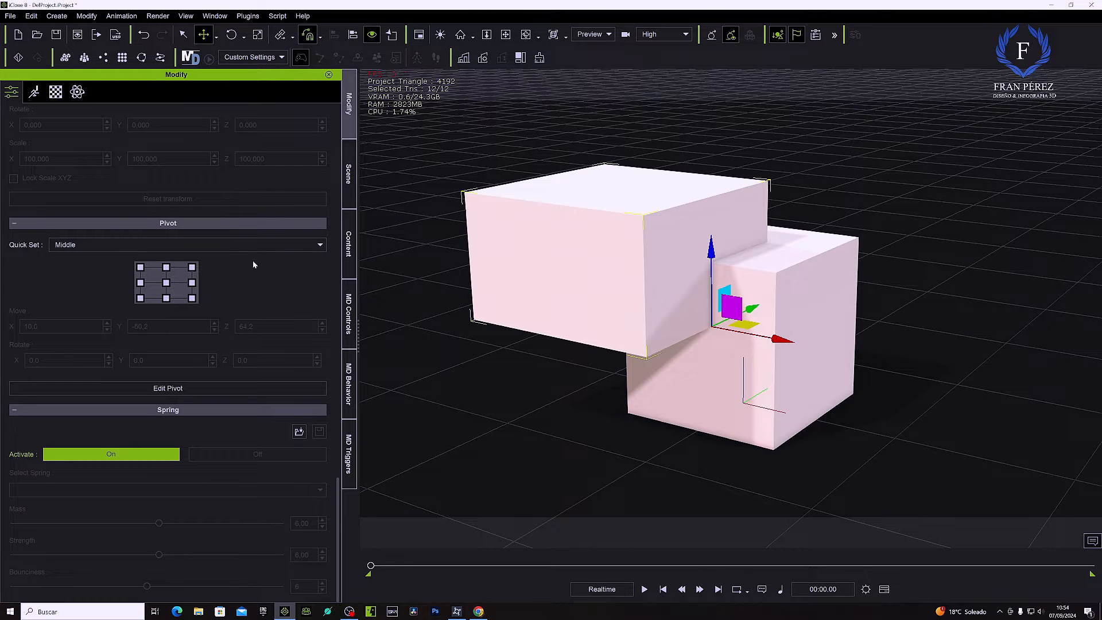
pyautogui.click(320, 245)
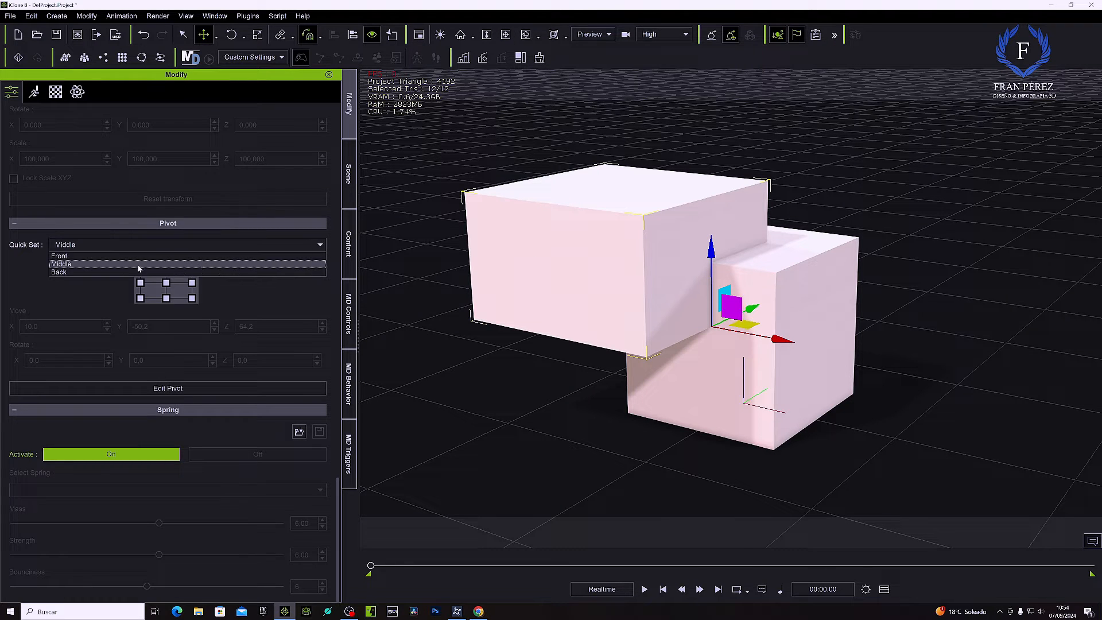
pyautogui.click(62, 256)
pyautogui.click(192, 299)
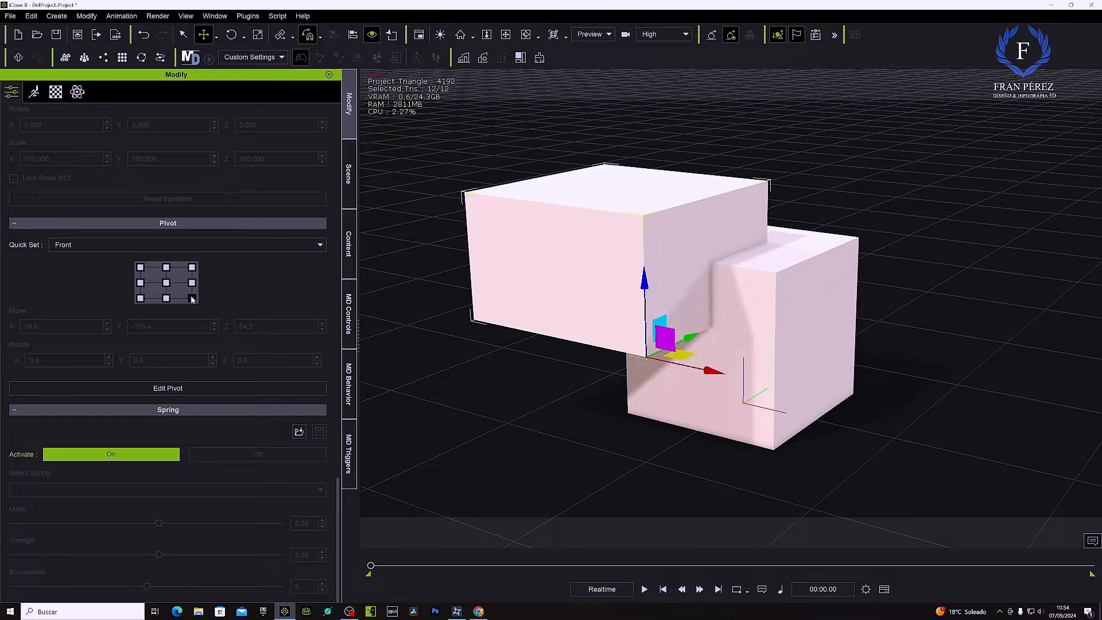
pyautogui.moveTo(680, 355); pyautogui.dragTo(677, 307)
pyautogui.moveTo(644, 244); pyautogui.dragTo(643, 187)
pyautogui.moveTo(699, 264); pyautogui.dragTo(684, 259)
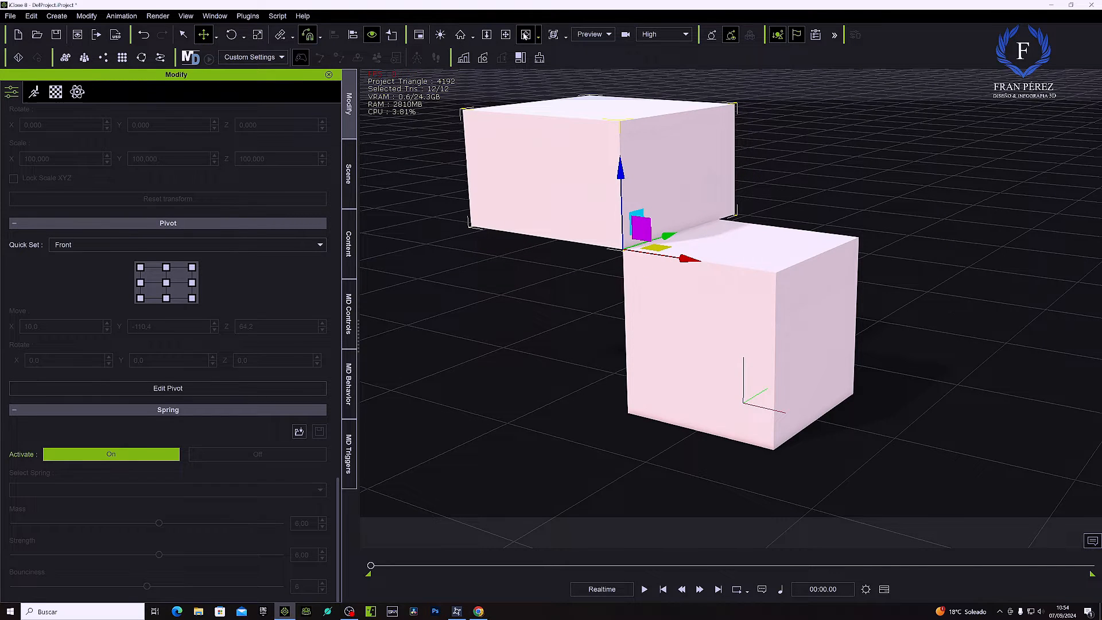
# Switch to Snap to Object Face and snap Box_003's middle right Front pivot to the left edge of the cube's front face
pyautogui.click(505, 35)
pyautogui.moveTo(534, 161); pyautogui.dragTo(596, 191)
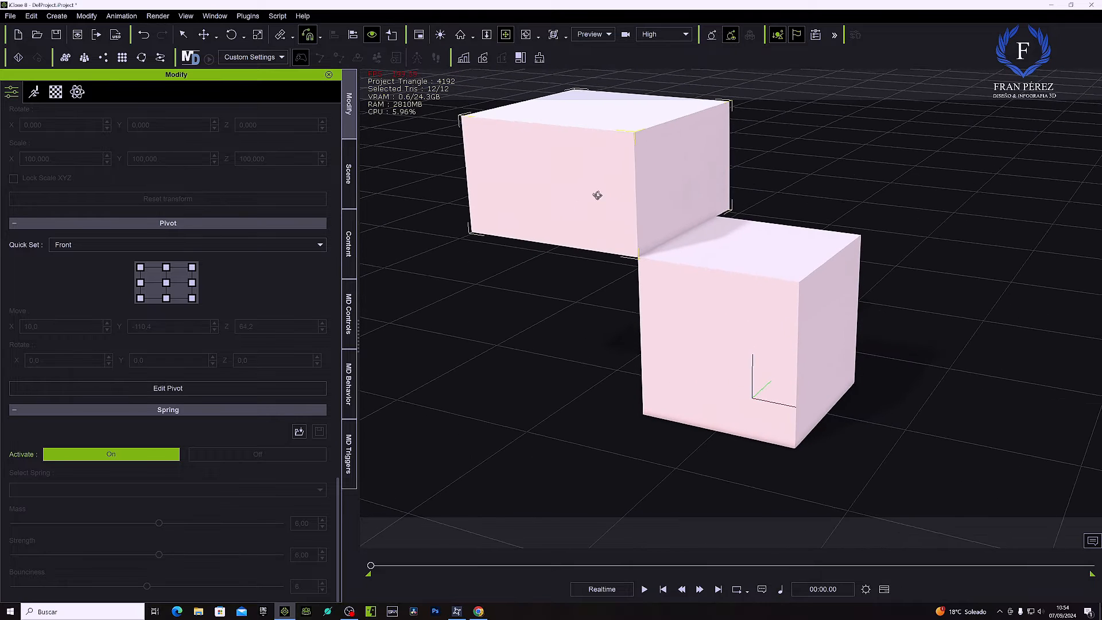
pyautogui.click(321, 38)
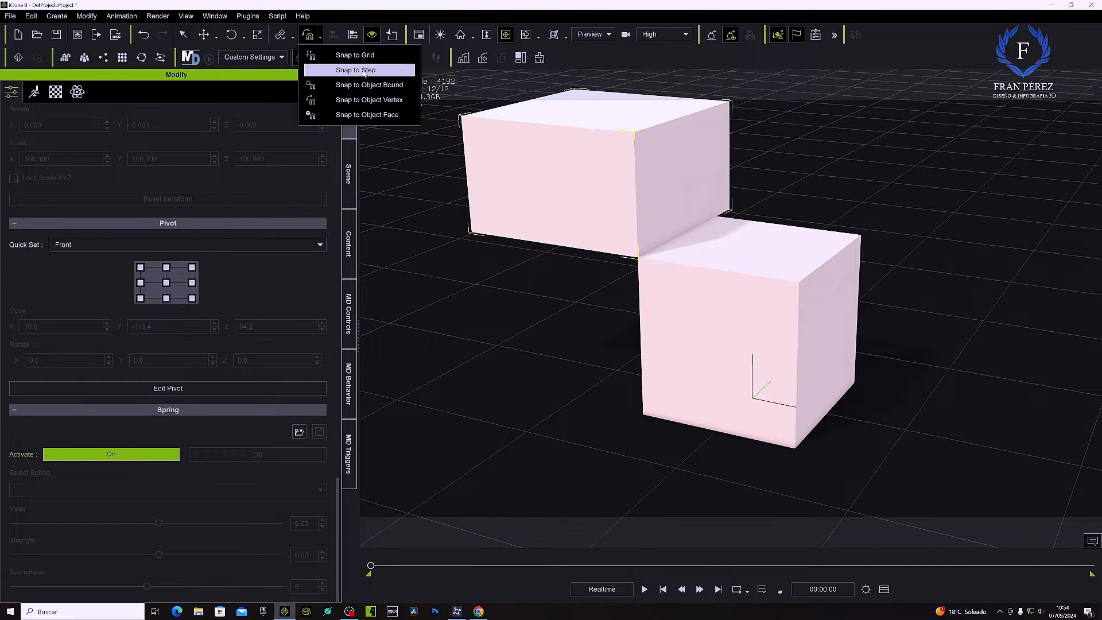
pyautogui.click(381, 115)
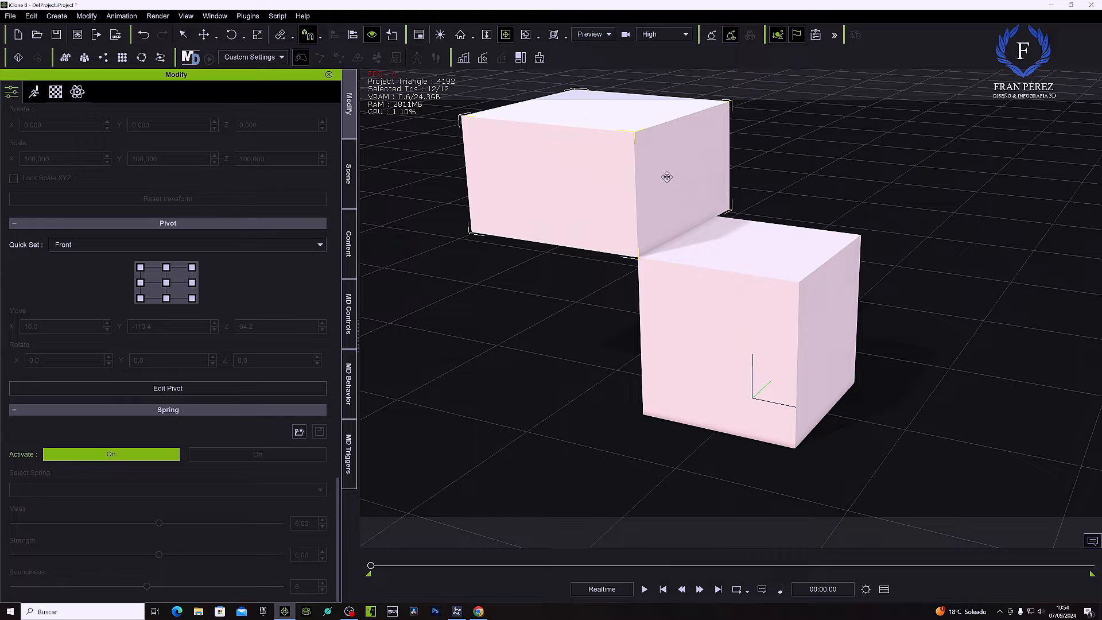
pyautogui.click(192, 284)
pyautogui.moveTo(677, 194); pyautogui.dragTo(655, 199)
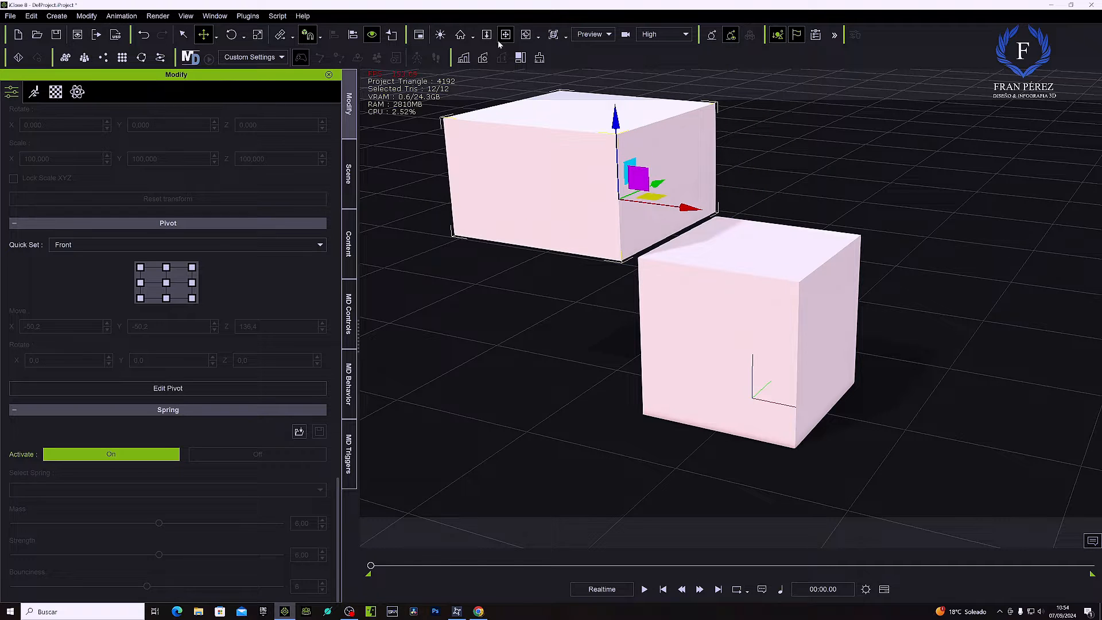
pyautogui.moveTo(618, 122); pyautogui.dragTo(621, 231)
pyautogui.moveTo(690, 326); pyautogui.dragTo(702, 333)
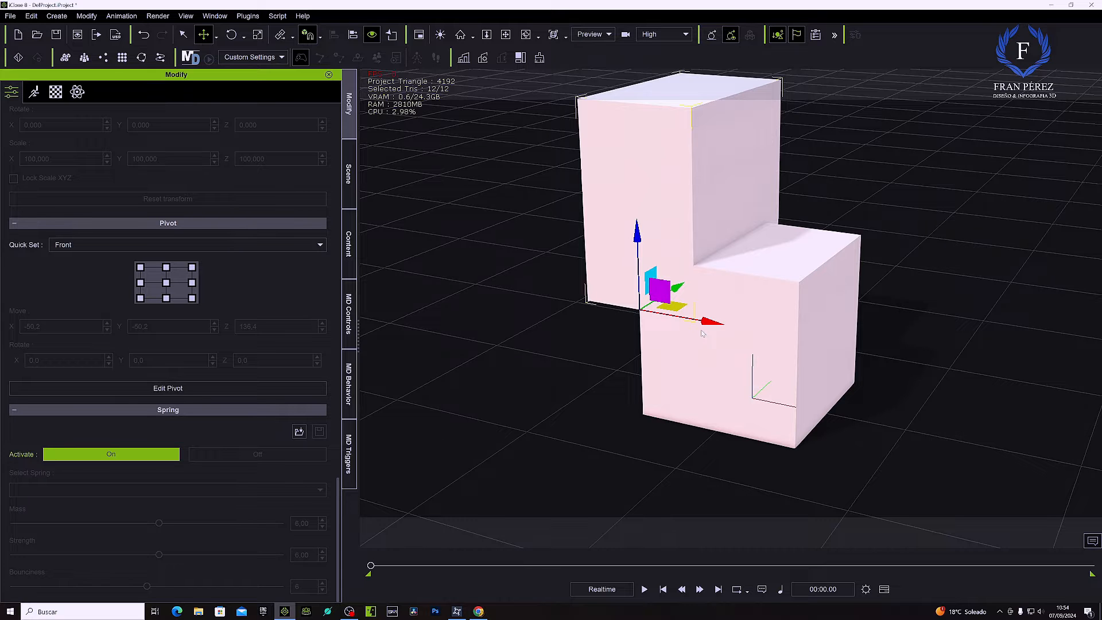
# Set Box_003's pivot to its center at Middle depth and snap it across the cube's top and right side faces
pyautogui.click(505, 35)
pyautogui.moveTo(498, 187); pyautogui.dragTo(667, 185, button='right')
pyautogui.scroll(4, 744, 232)
pyautogui.click(320, 245)
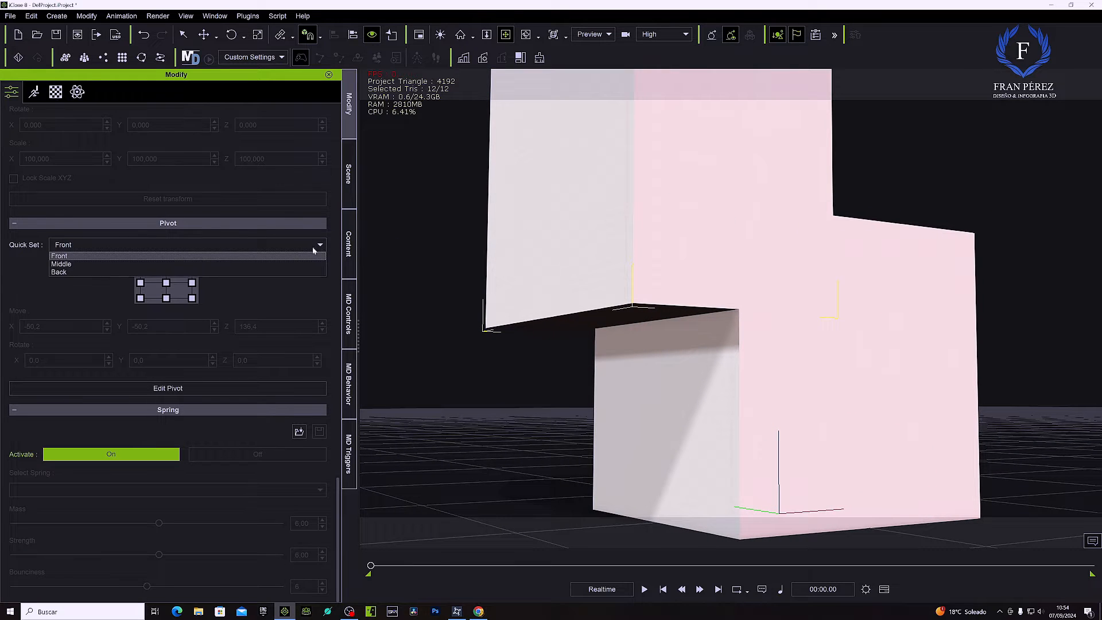
pyautogui.click(64, 264)
pyautogui.moveTo(622, 269); pyautogui.dragTo(555, 289, button='right')
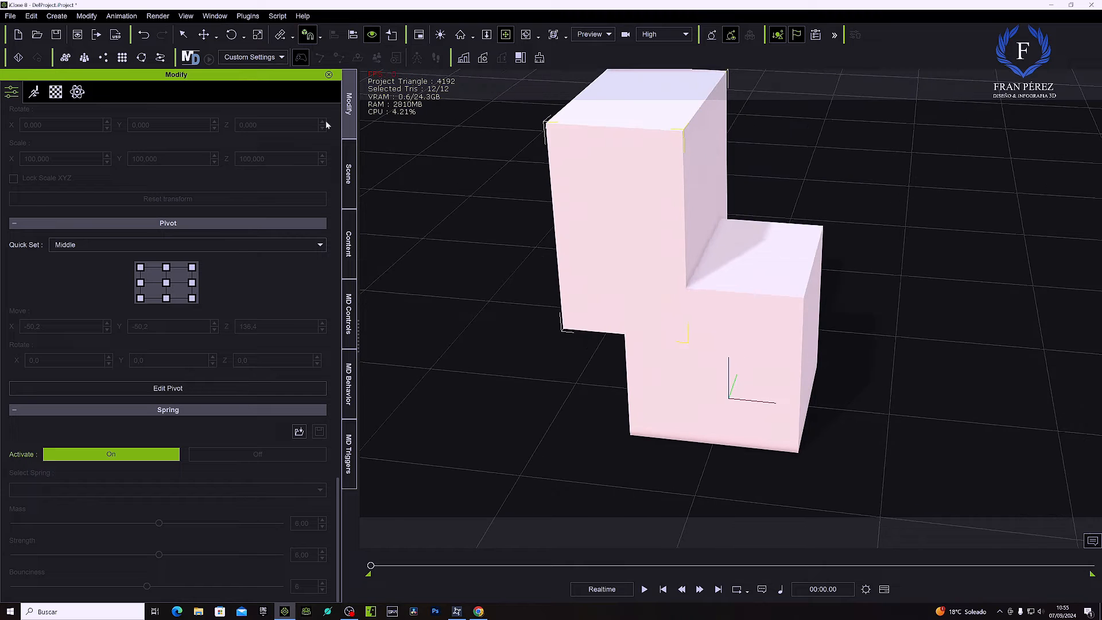
pyautogui.click(204, 35)
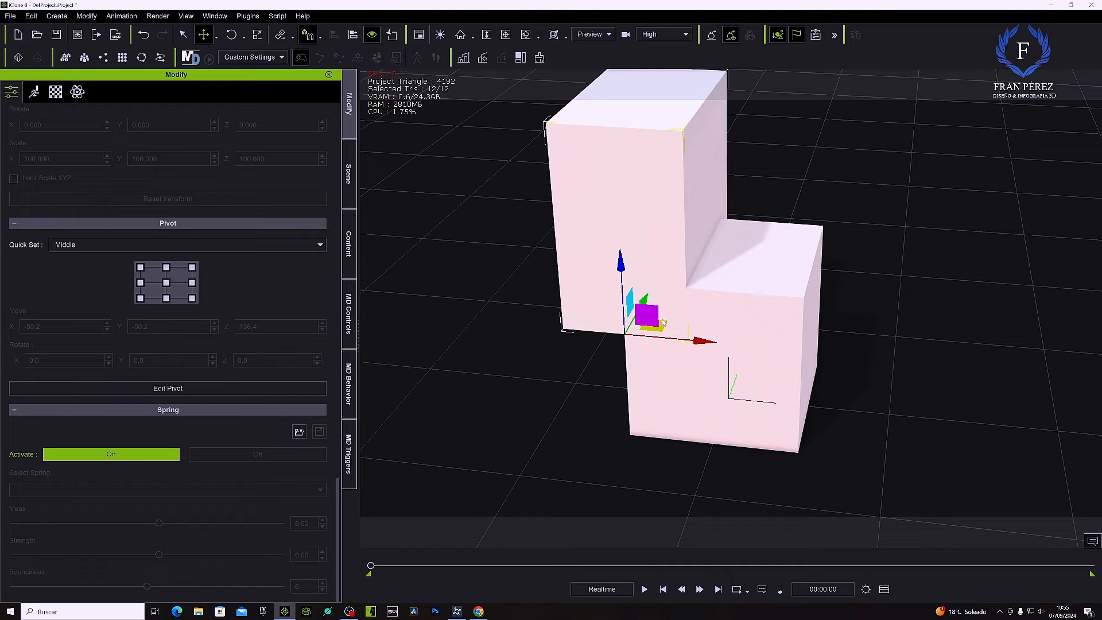
pyautogui.moveTo(693, 340)
pyautogui.mouseDown()
pyautogui.moveTo(883, 343)
pyautogui.moveTo(571, 343)
pyautogui.moveTo(708, 345)
pyautogui.moveTo(683, 345)
pyautogui.mouseUp()
pyautogui.click(165, 285)
pyautogui.moveTo(677, 189)
pyautogui.mouseDown()
pyautogui.moveTo(672, 221)
pyautogui.moveTo(687, 179)
pyautogui.mouseUp()
pyautogui.moveTo(637, 120); pyautogui.dragTo(623, 160)
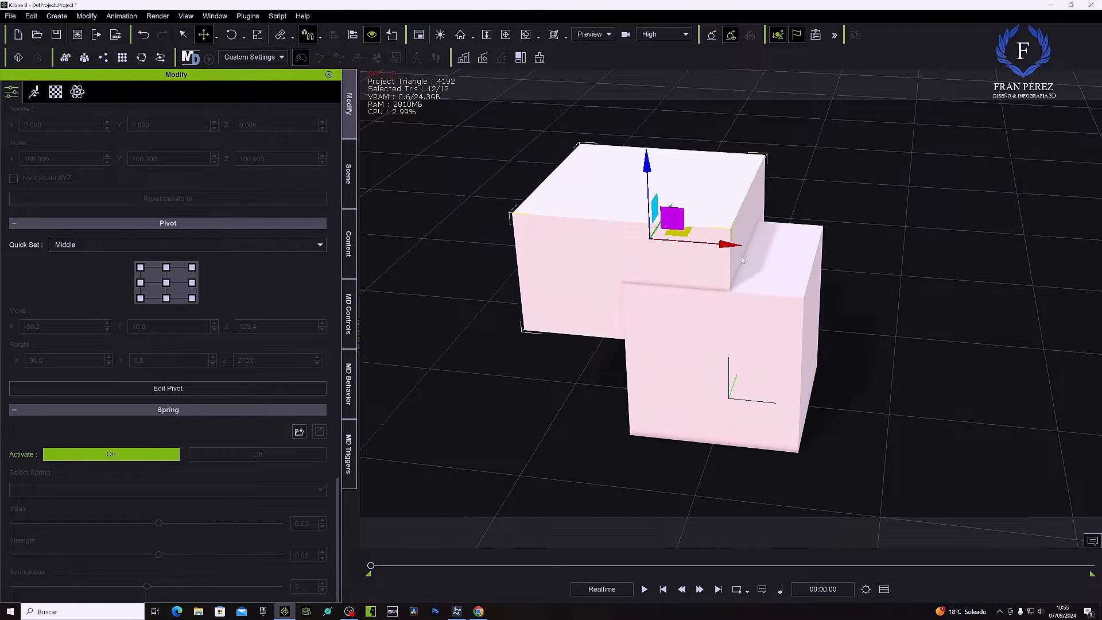
pyautogui.moveTo(731, 254); pyautogui.dragTo(900, 280)
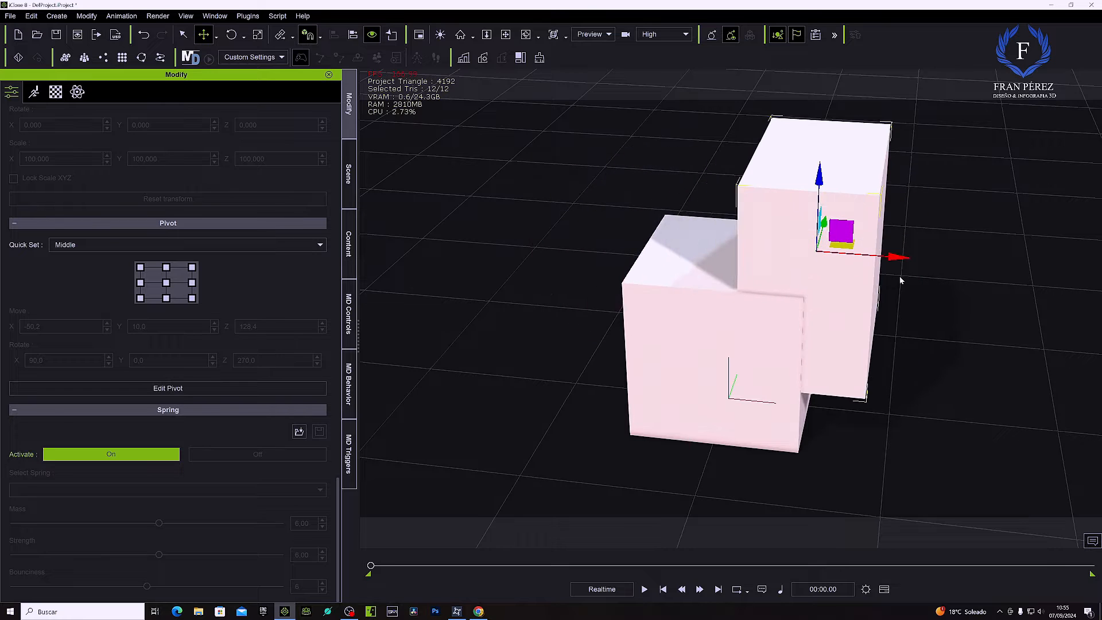
# Delete Box_003 and the cube from the scene
pyautogui.click(505, 34)
pyautogui.moveTo(517, 180); pyautogui.dragTo(537, 239)
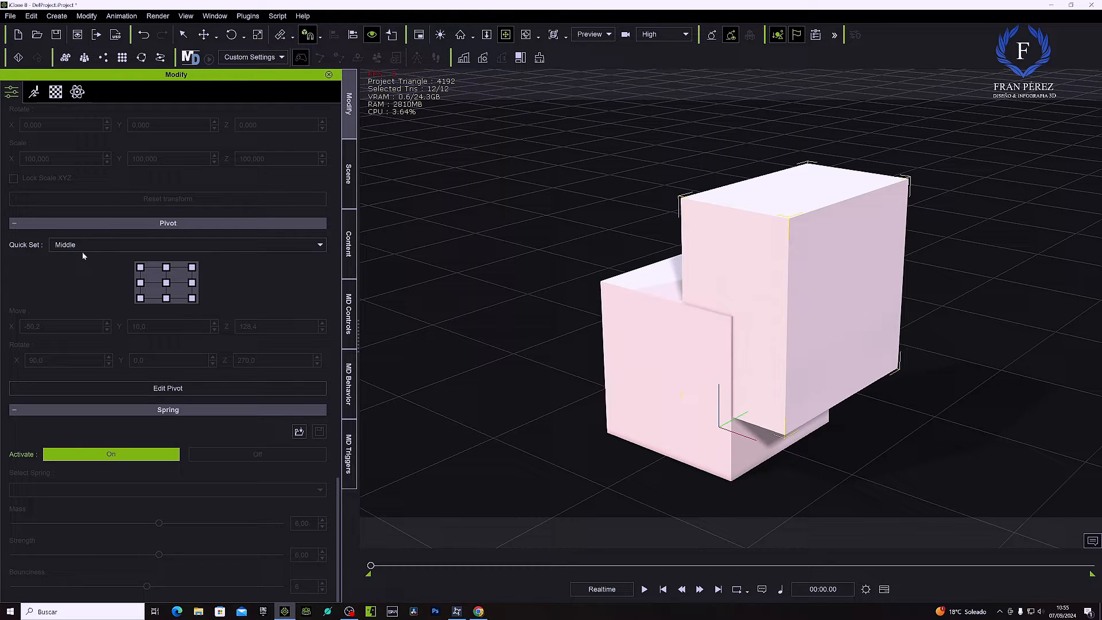
pyautogui.moveTo(724, 295)
pyautogui.mouseDown()
pyautogui.moveTo(568, 293)
pyautogui.moveTo(713, 301)
pyautogui.moveTo(684, 276)
pyautogui.moveTo(706, 305)
pyautogui.mouseUp()
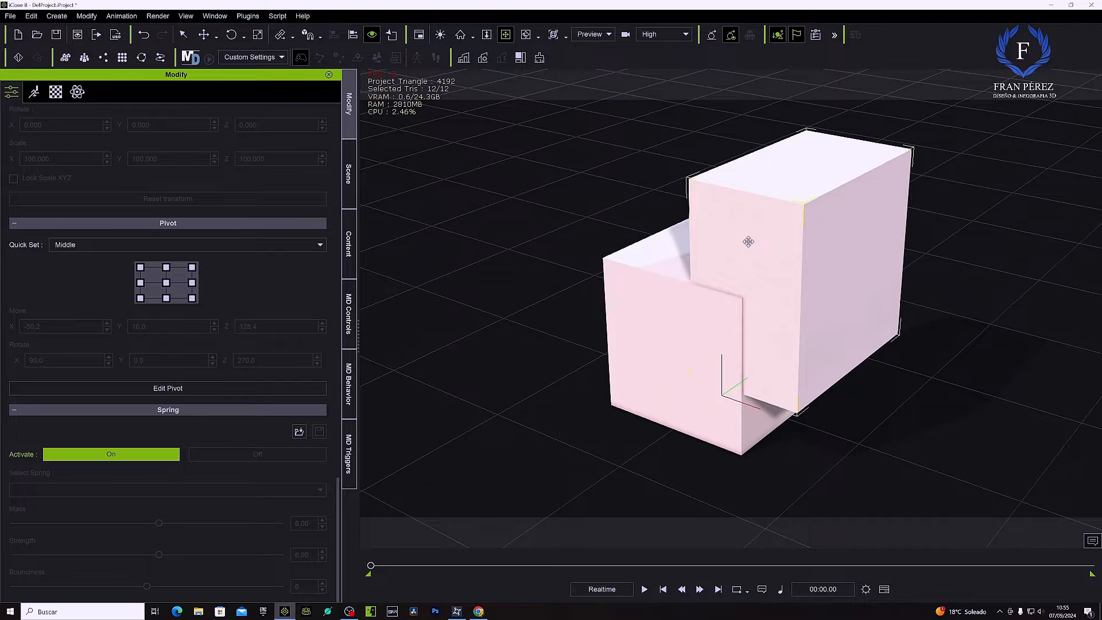
pyautogui.press('Delete')
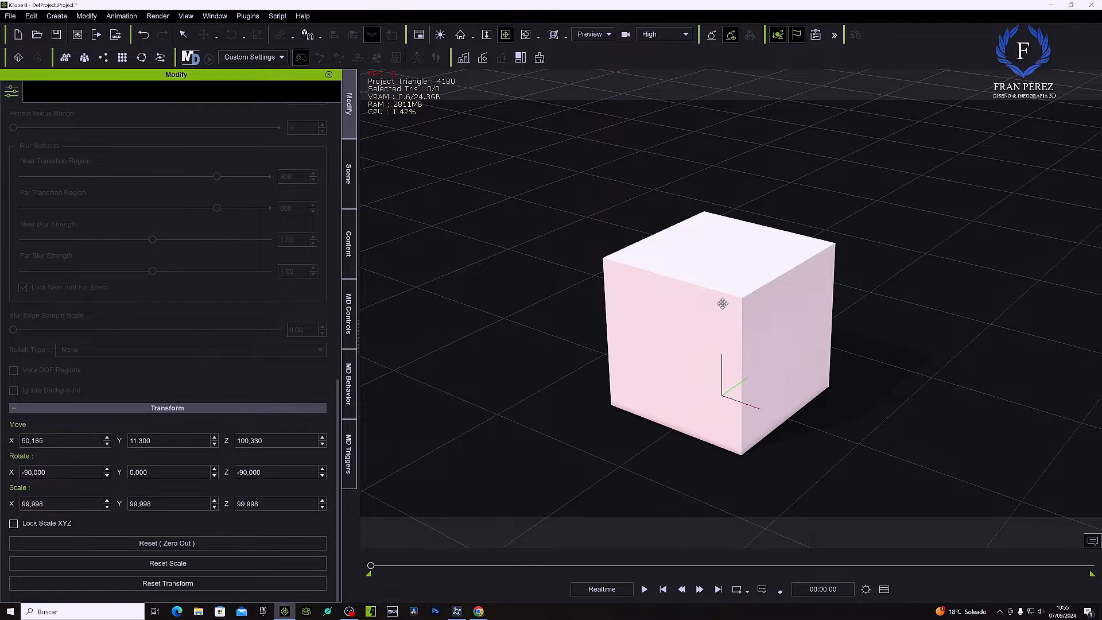
pyautogui.press('Delete')
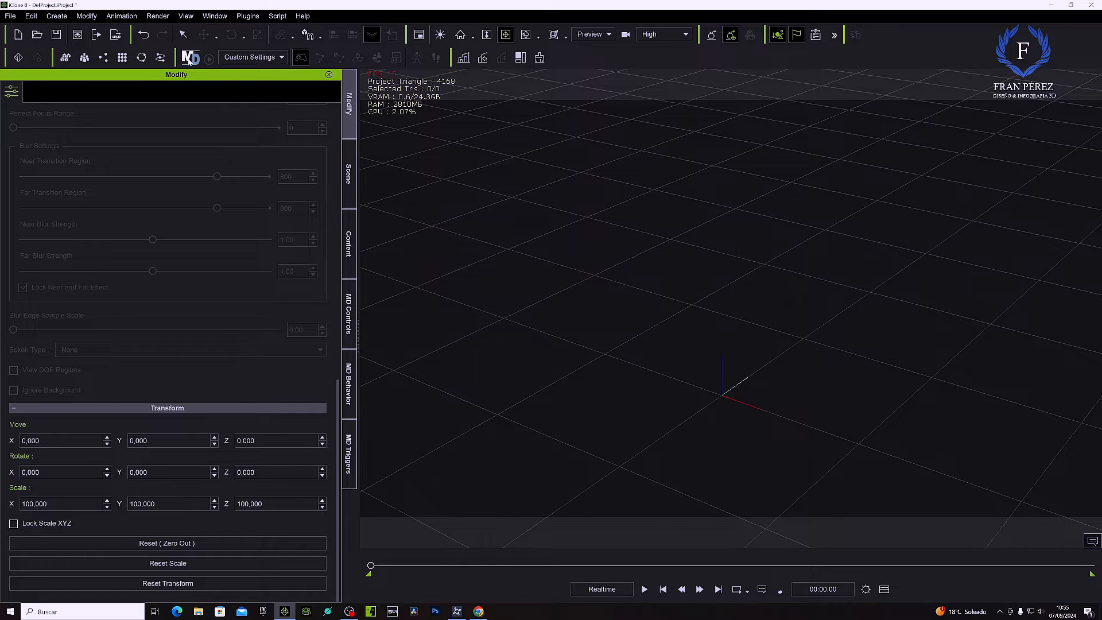
# Examine the Motion Director settings: MD Controls, MD Behavior with its iMD List, Behavior Settings and Data Settings, and MD Triggers
pyautogui.click(349, 309)
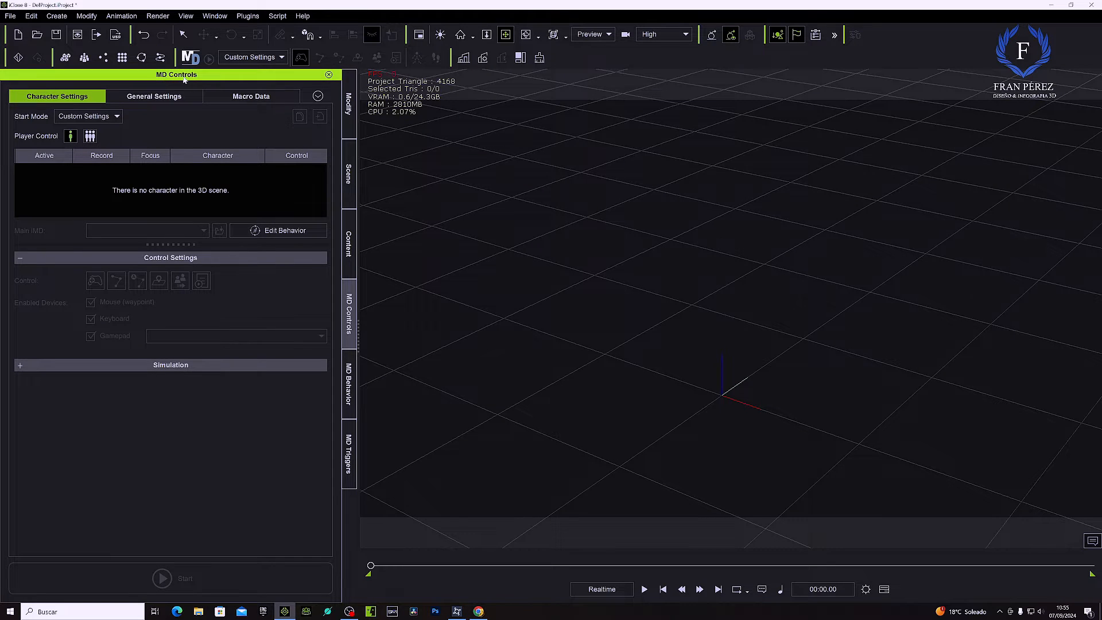
pyautogui.click(352, 374)
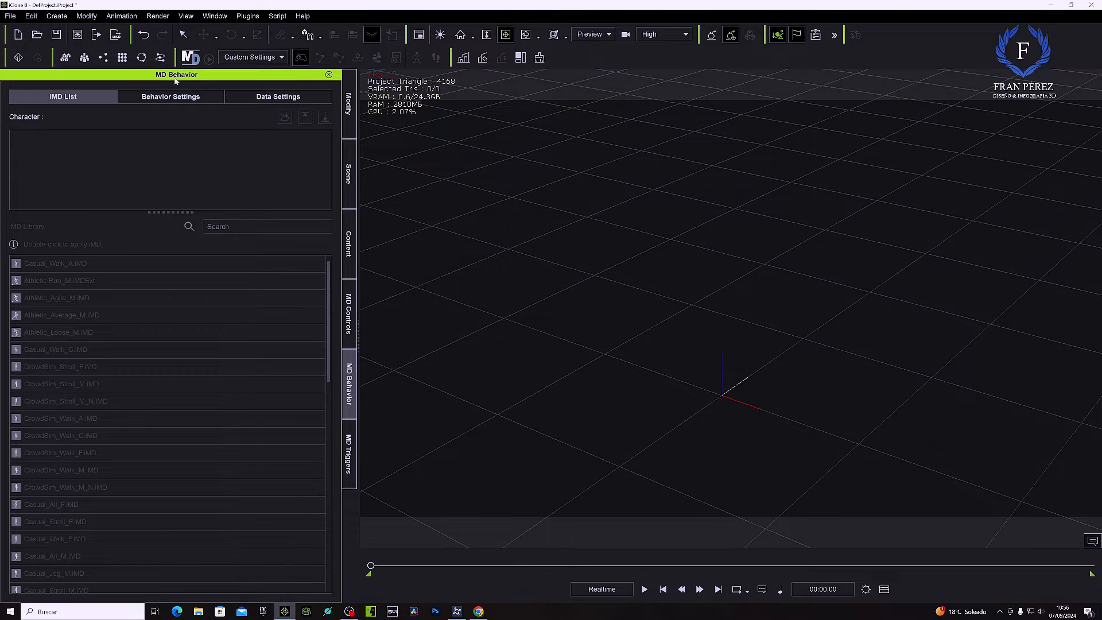
pyautogui.click(161, 99)
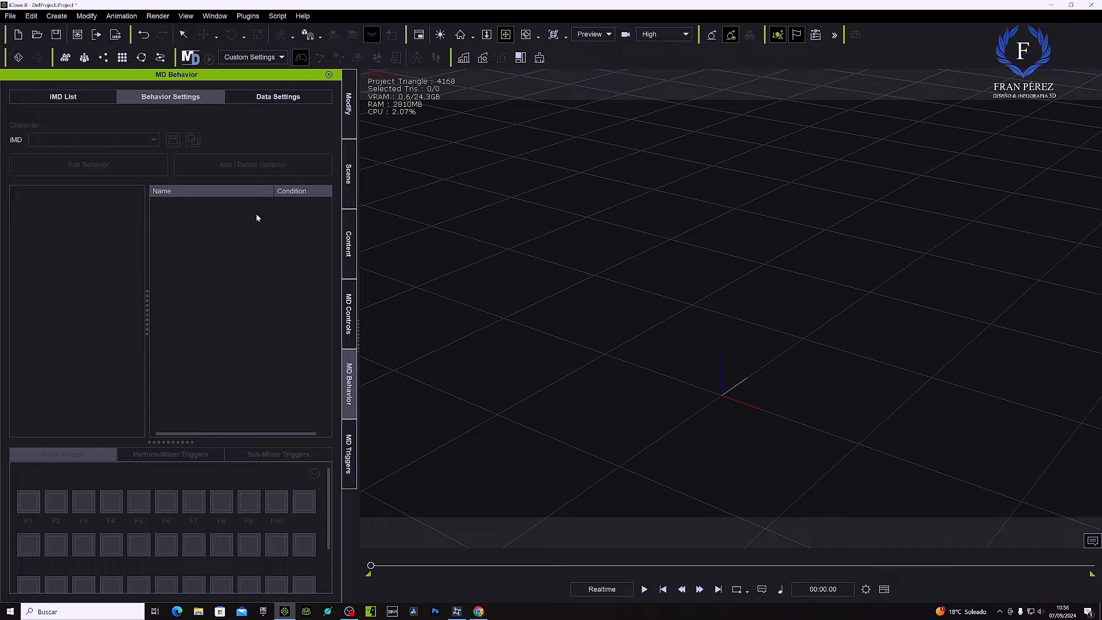
pyautogui.click(273, 101)
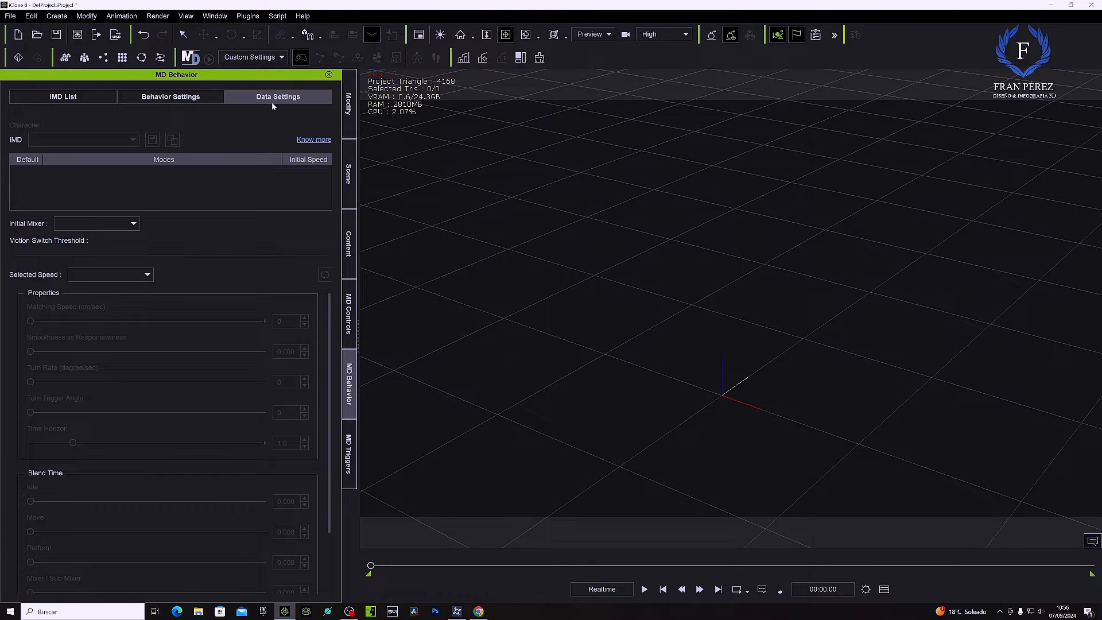
pyautogui.click(88, 101)
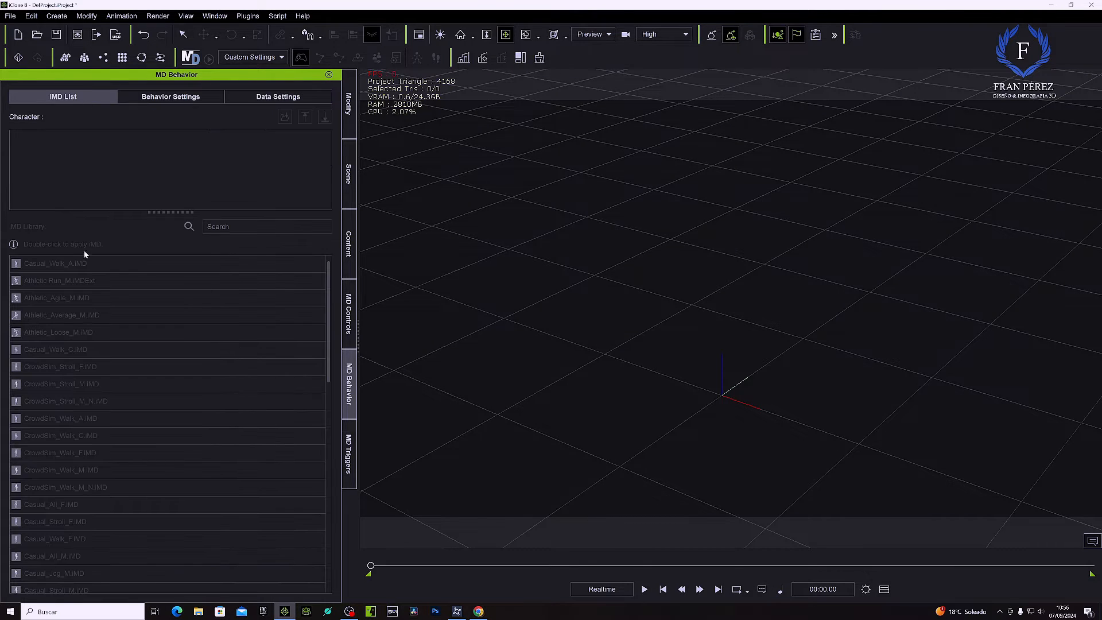
pyautogui.click(348, 450)
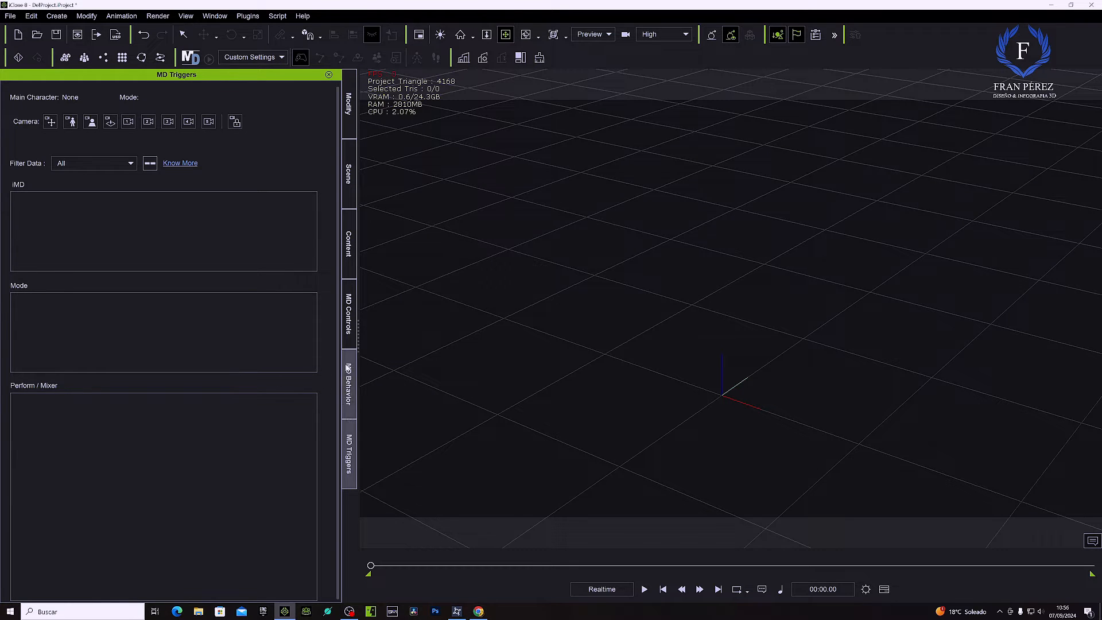
pyautogui.click(350, 315)
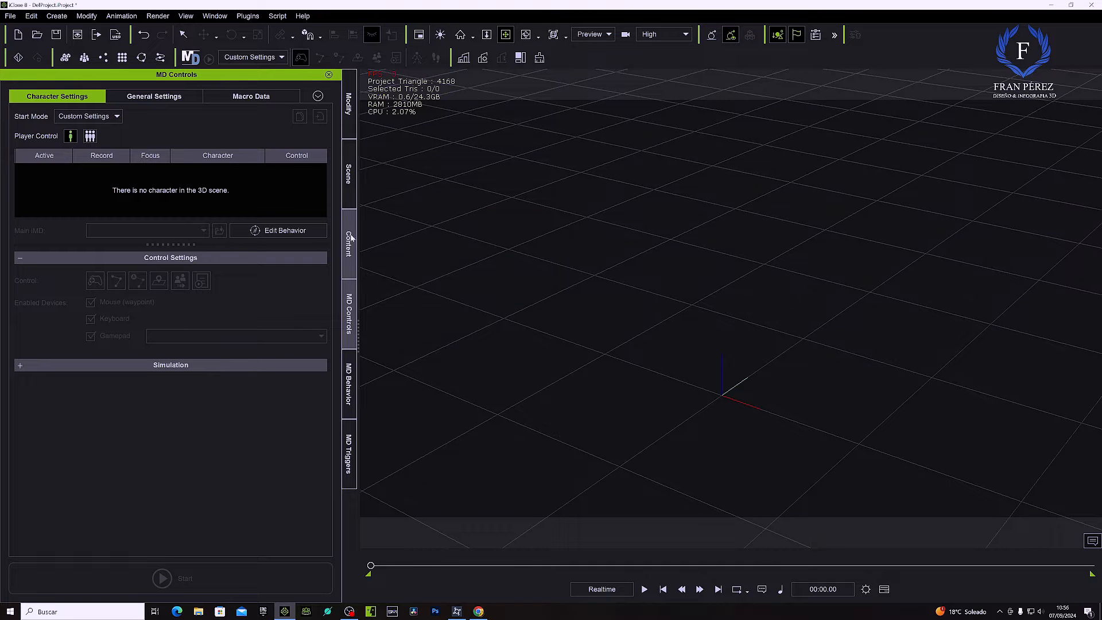
# Load the BATERIA character from the custom Actor > Character > TINO CASAL folder into the scene
pyautogui.click(350, 242)
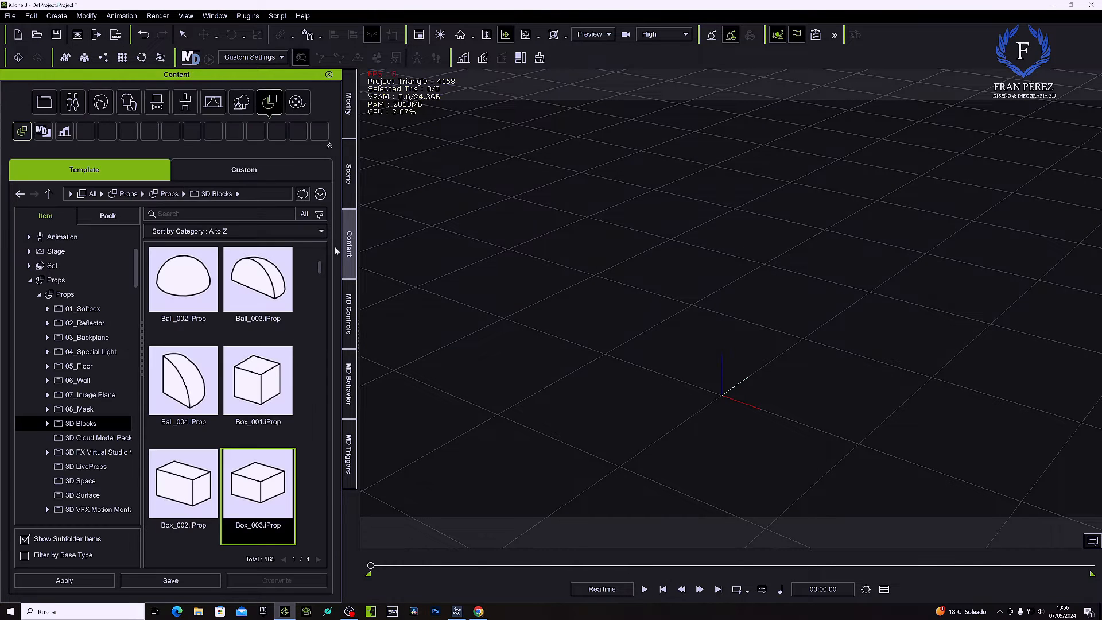
pyautogui.click(244, 170)
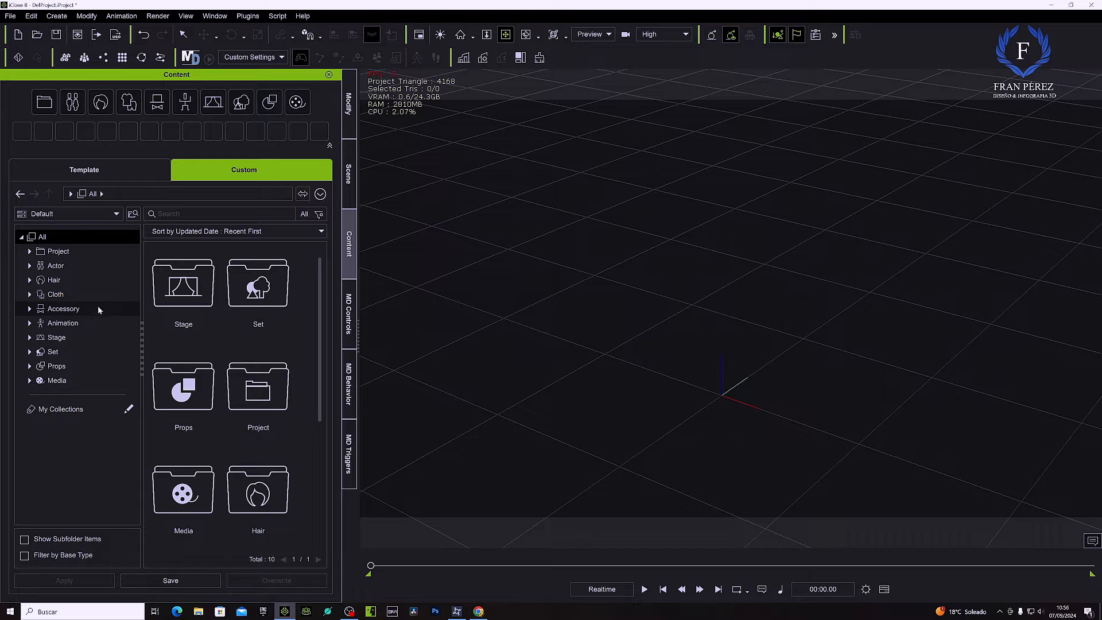
pyautogui.click(31, 267)
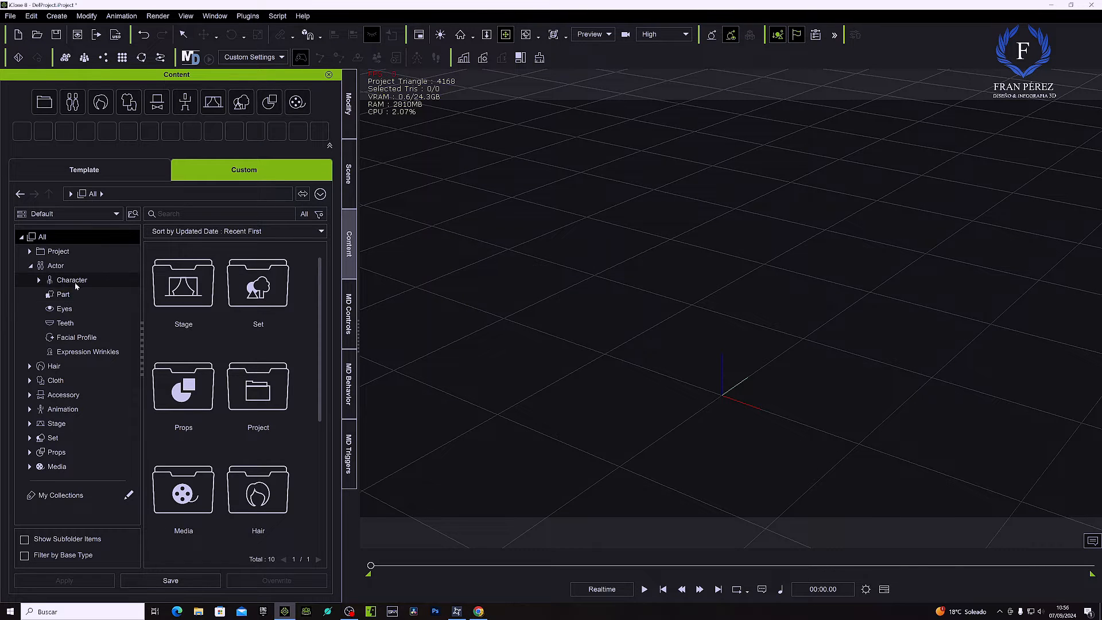
pyautogui.click(88, 281)
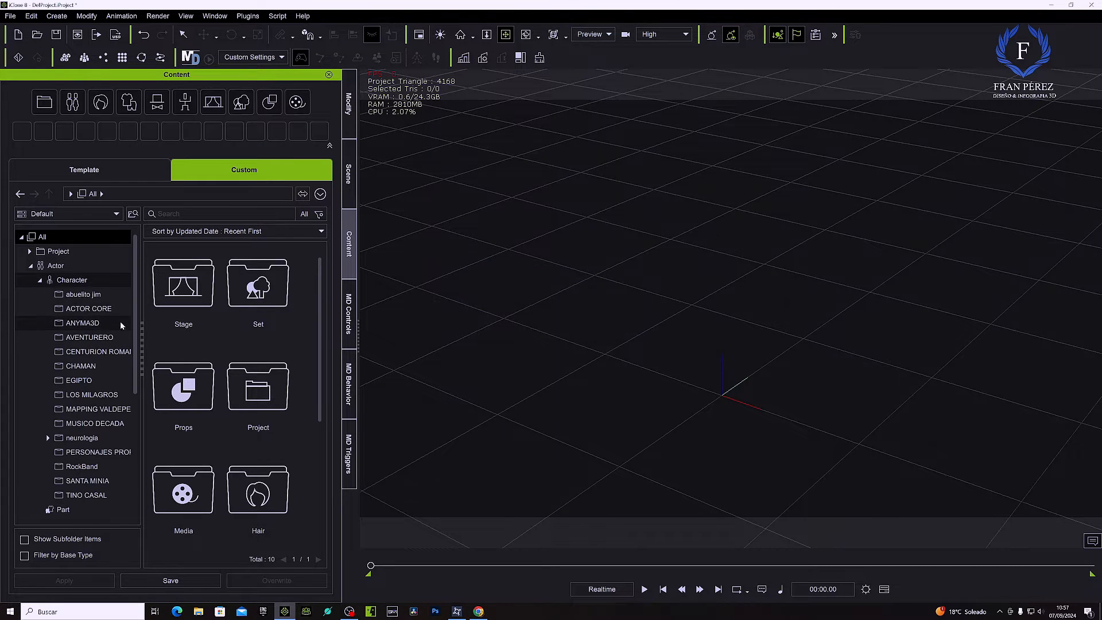
pyautogui.scroll(-2, 119, 333)
pyautogui.click(118, 365)
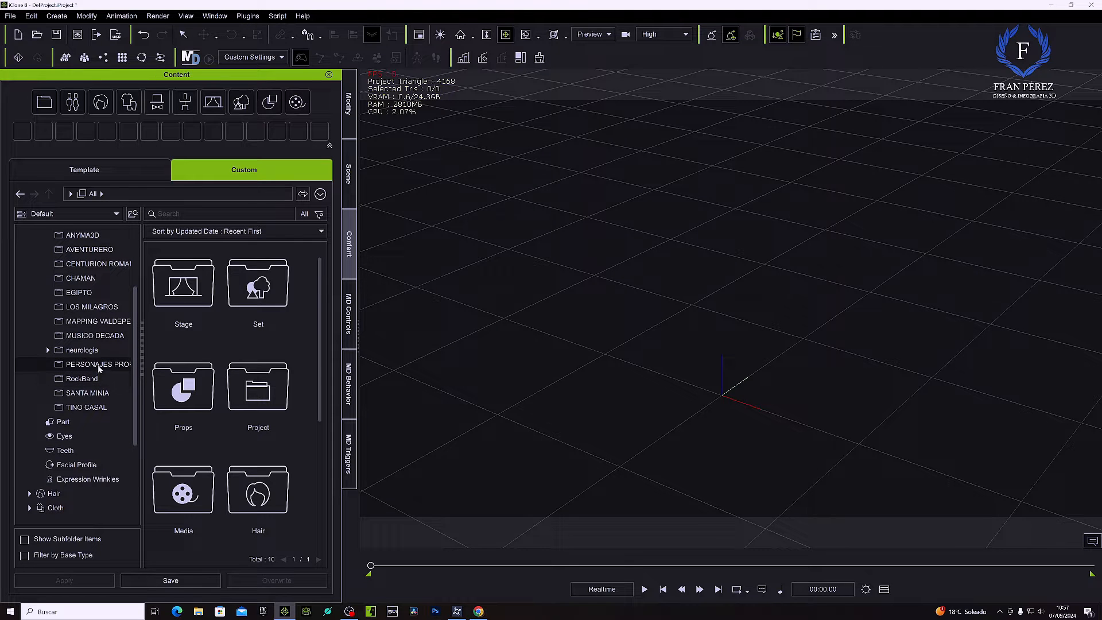
pyautogui.click(86, 407)
pyautogui.click(258, 493)
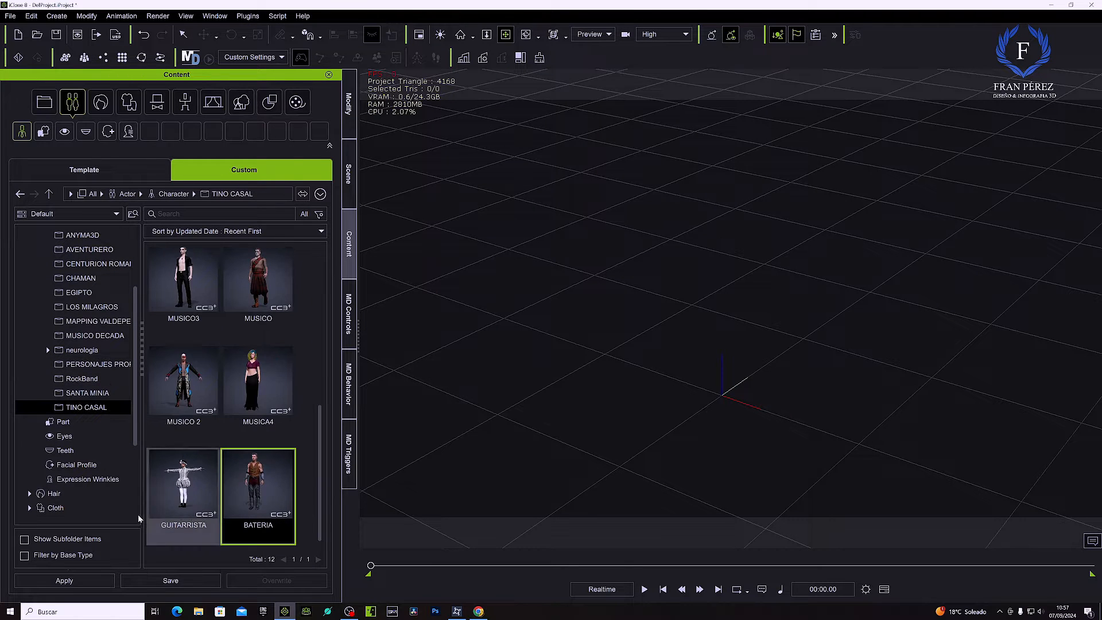
pyautogui.click(66, 581)
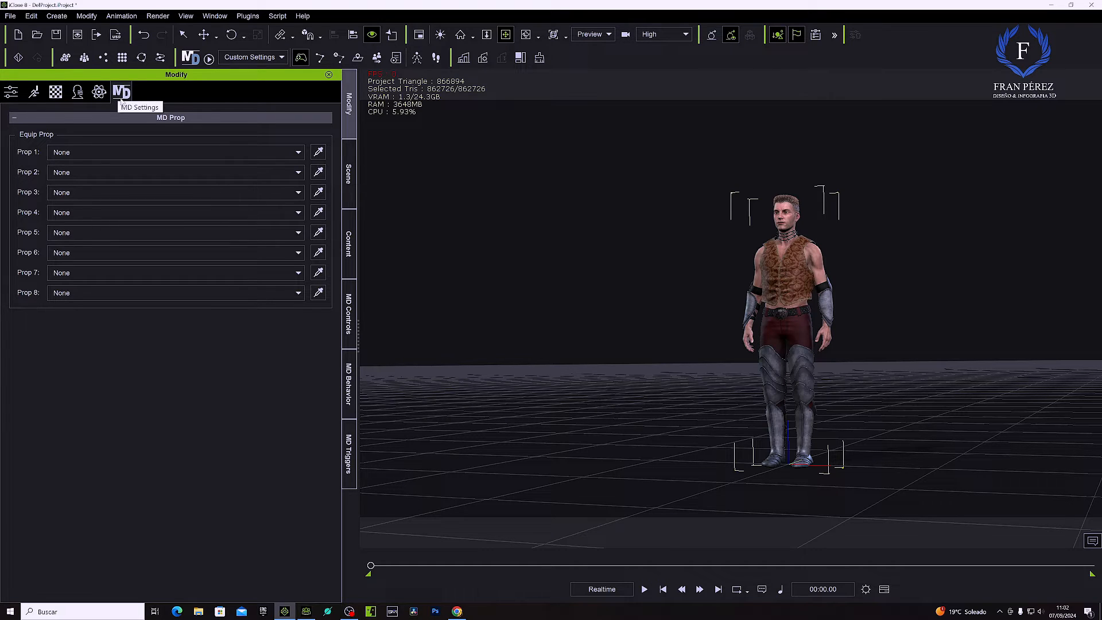
# Check the Prop 1 choices in the character's MD Settings and open BATERIA for editing in Character Creator
pyautogui.click(298, 154)
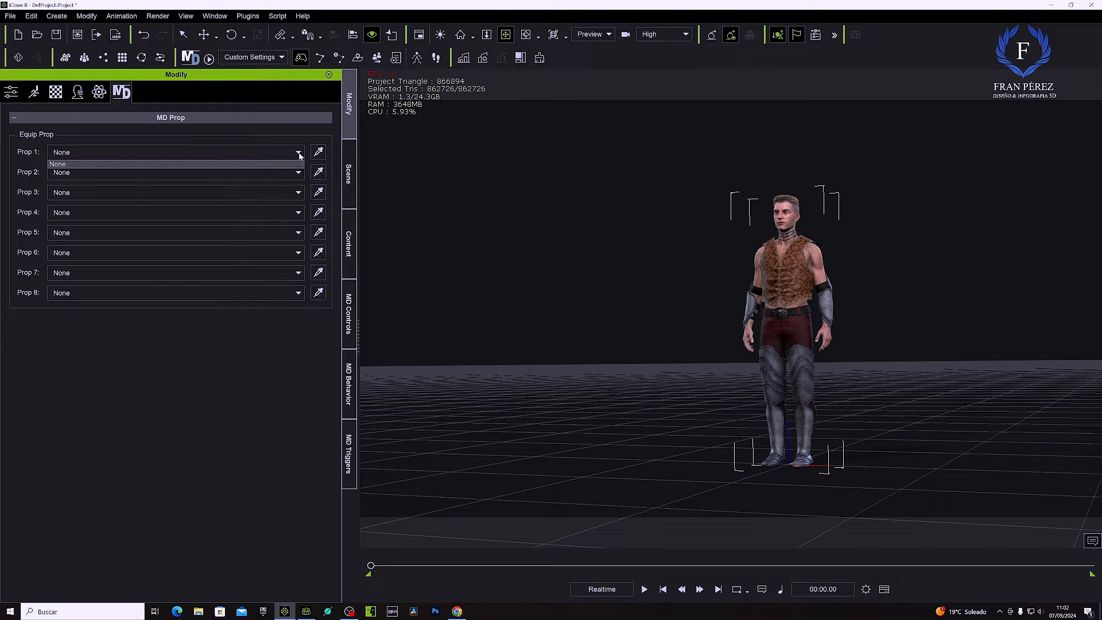
pyautogui.click(299, 155)
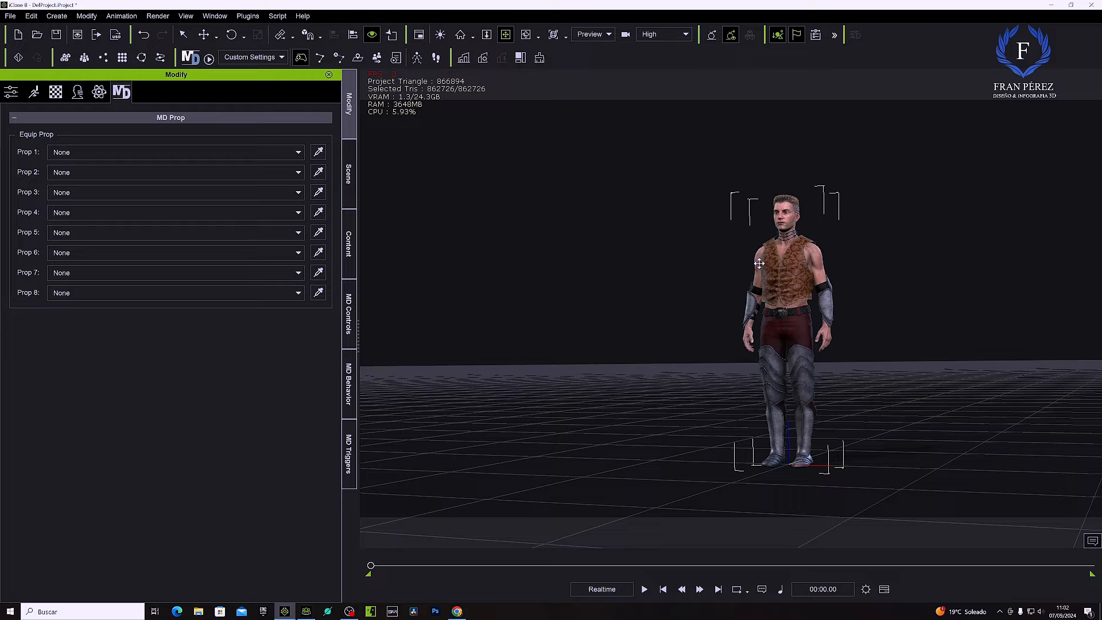
pyautogui.click(12, 93)
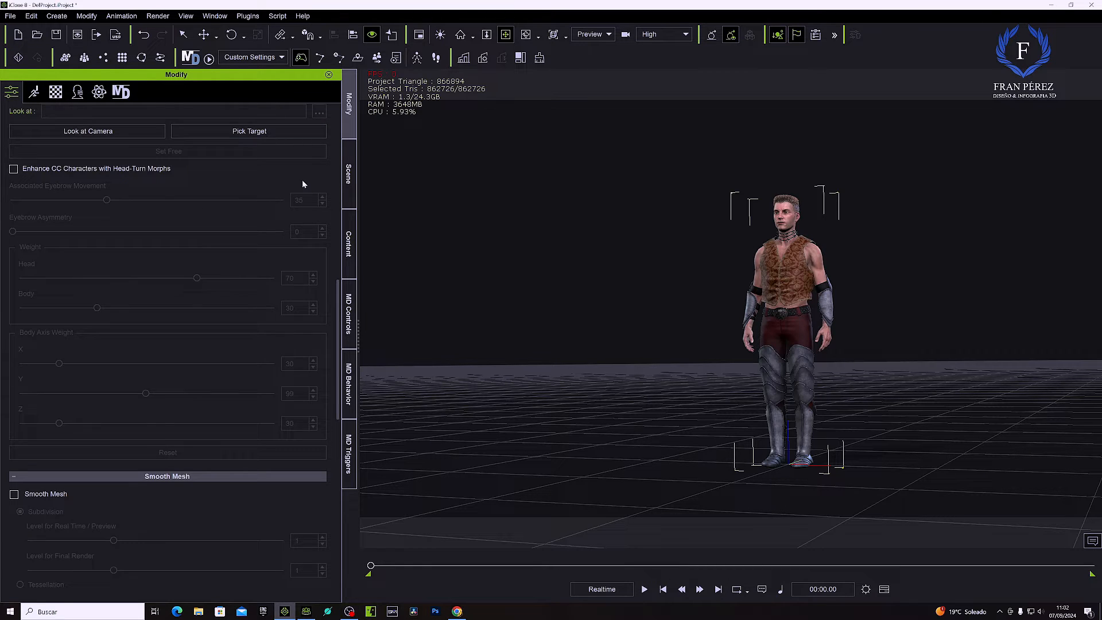
pyautogui.scroll(3, 302, 181)
pyautogui.scroll(12, 301, 180)
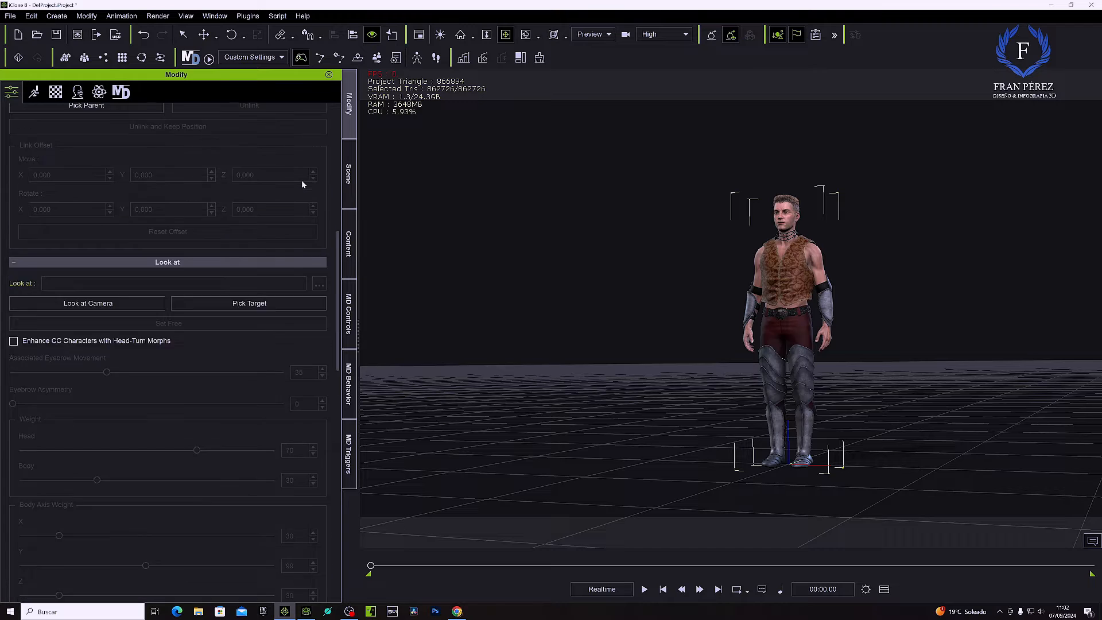
pyautogui.scroll(3, 302, 184)
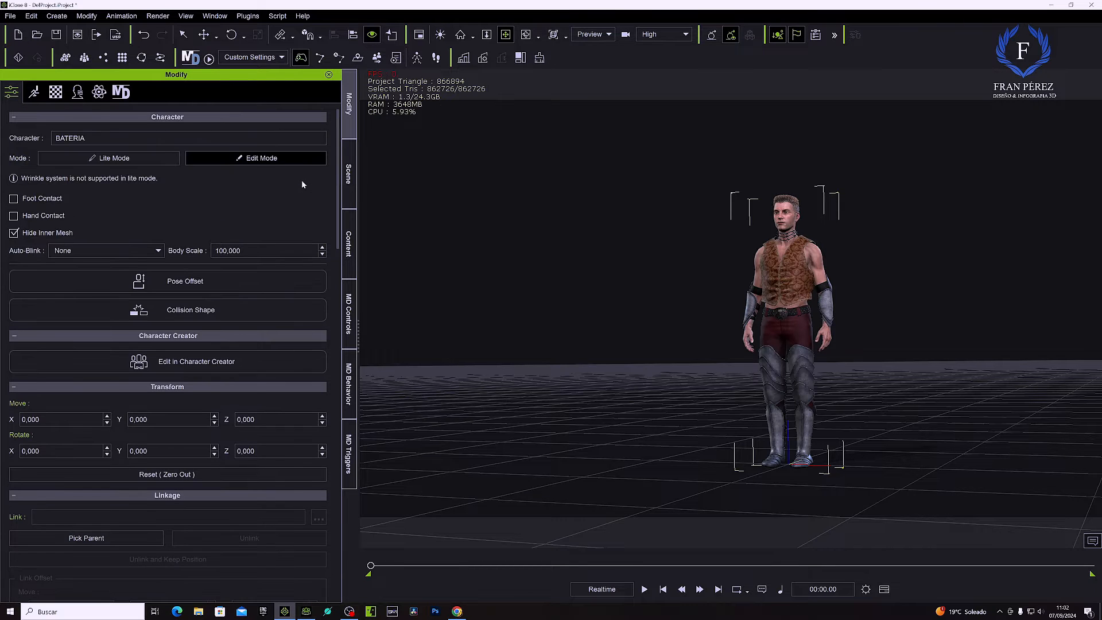
pyautogui.click(169, 370)
pyautogui.click(1052, 6)
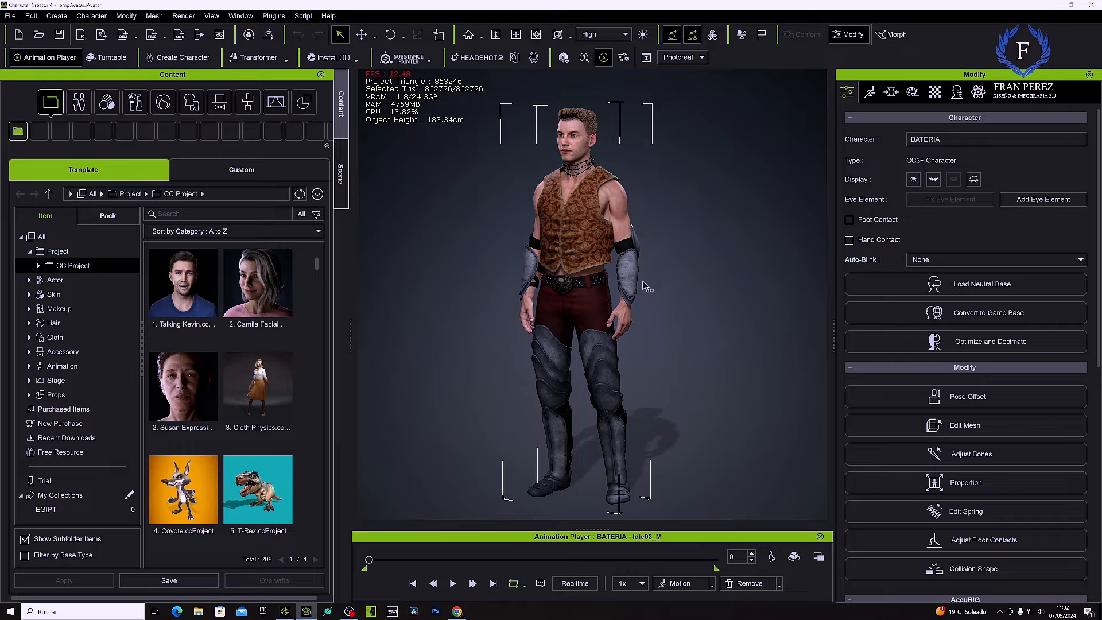
# Delete the FTTopHair_777388_Shape hair and the scalp_from_daz_file_subd_2211_Shape scalp from the character
pyautogui.click(341, 174)
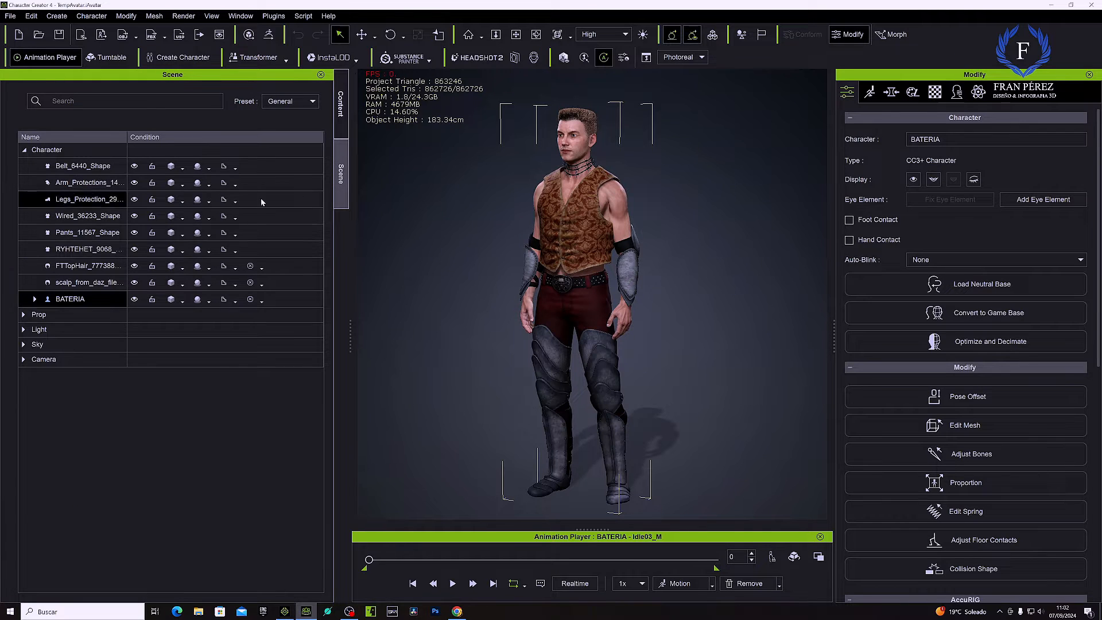
pyautogui.click(64, 266)
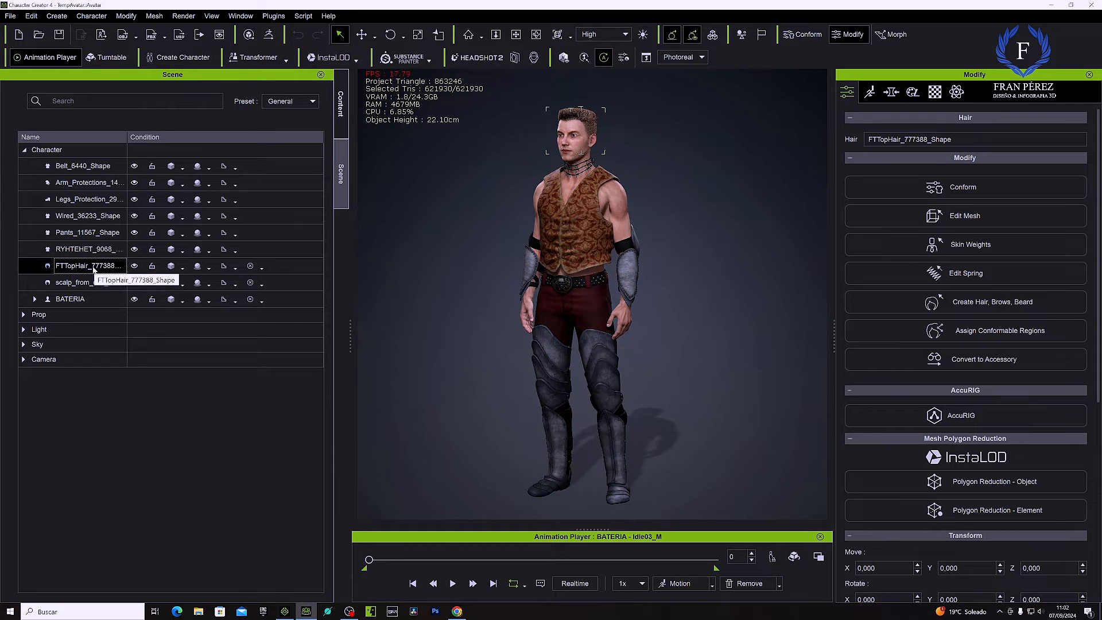
pyautogui.press('Delete')
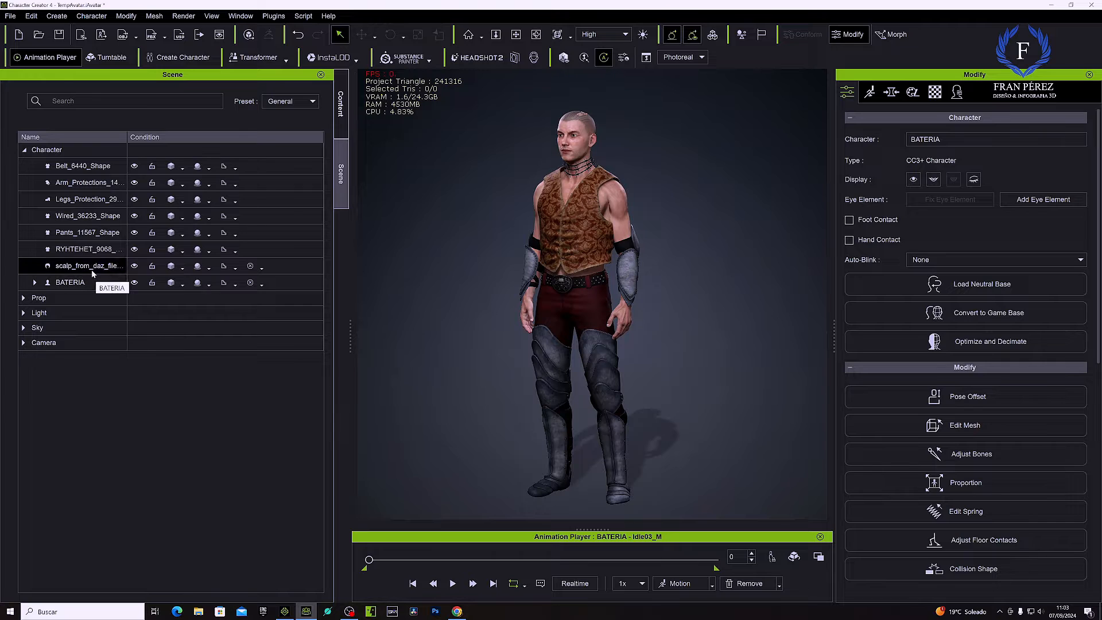
pyautogui.click(89, 266)
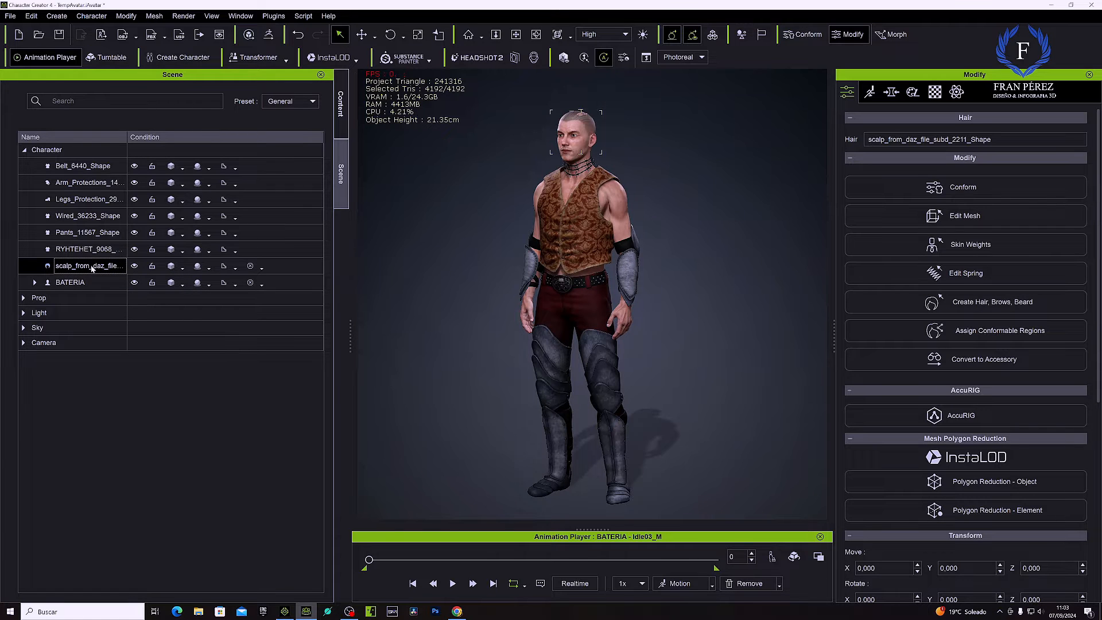
pyautogui.press('Delete')
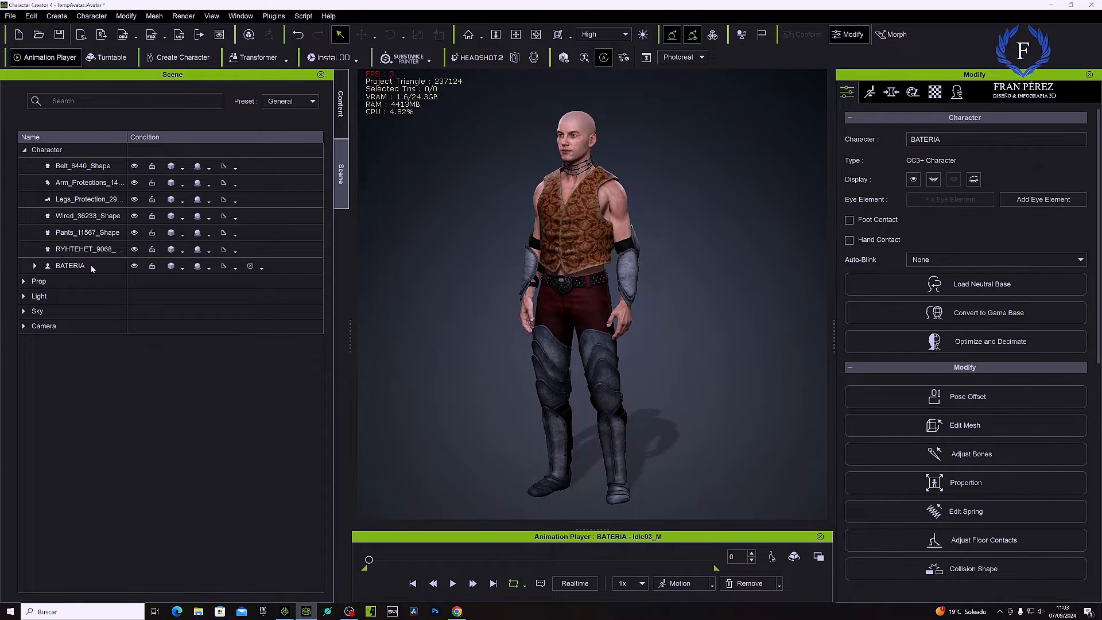
# Select BATERIA and show the Hair category of the template content packs
pyautogui.click(91, 267)
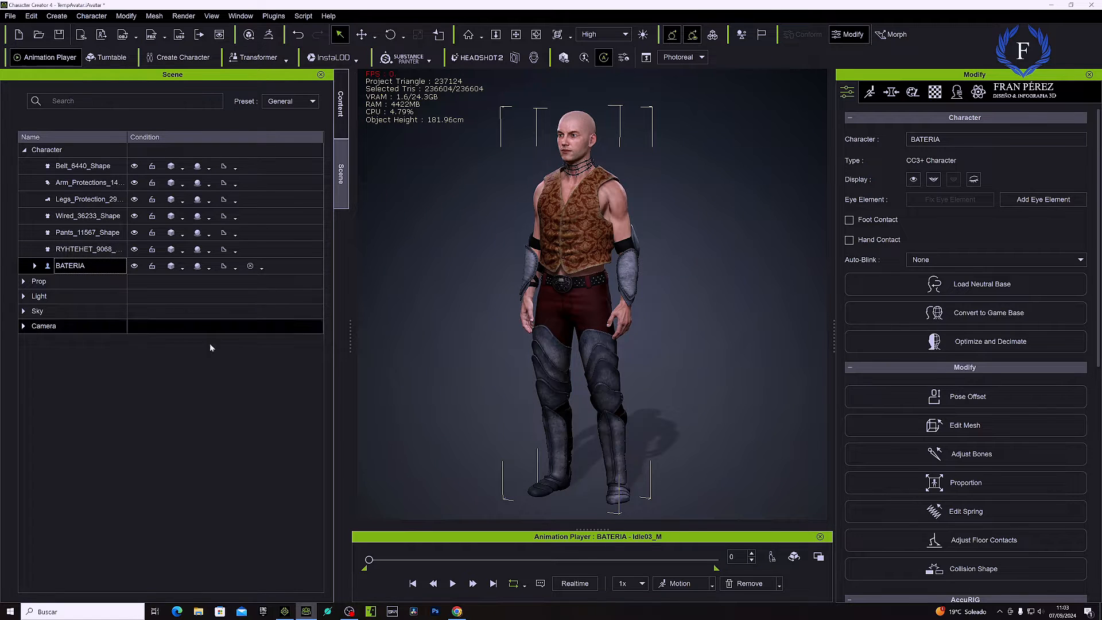
pyautogui.moveTo(647, 327); pyautogui.dragTo(648, 328, button='right')
pyautogui.scroll(2, 517, 288)
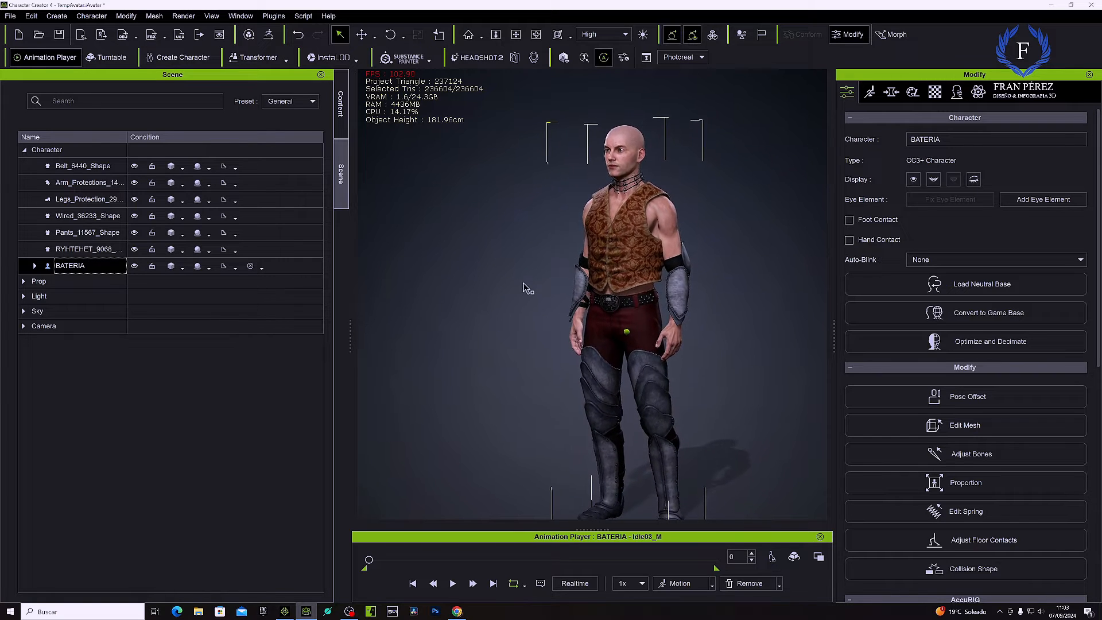
pyautogui.moveTo(523, 288); pyautogui.dragTo(518, 303, button='middle')
pyautogui.click(340, 109)
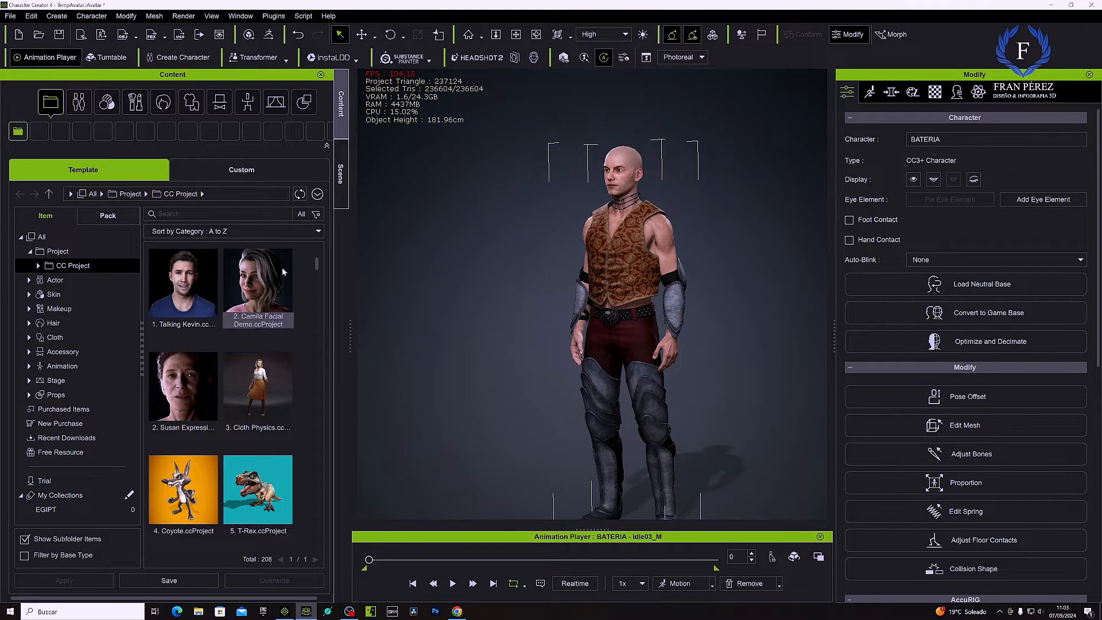
pyautogui.click(92, 323)
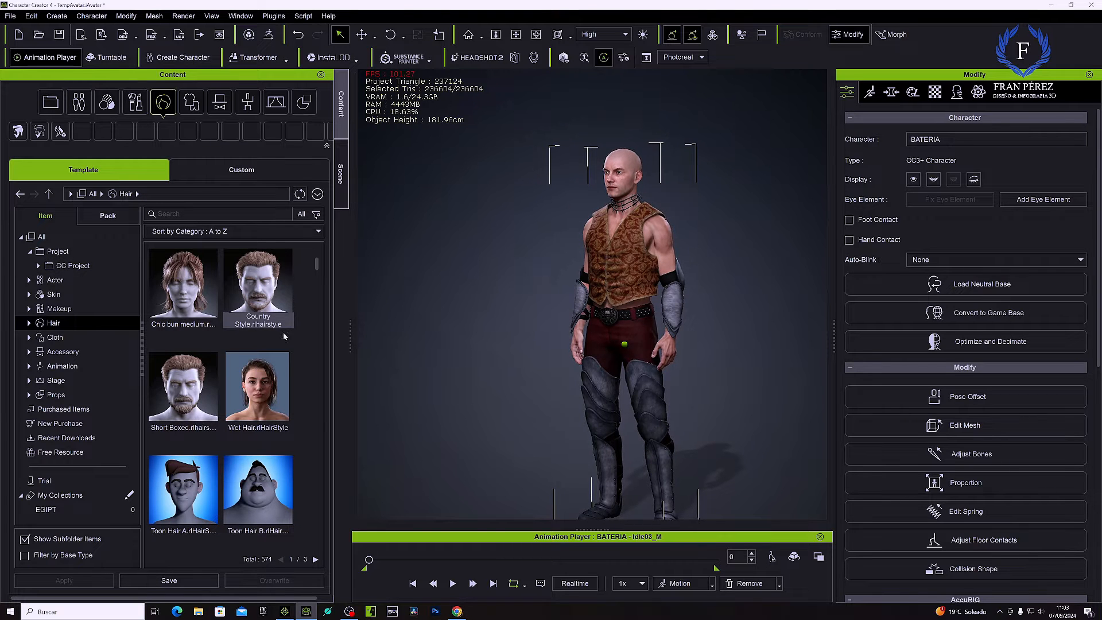
pyautogui.click(29, 322)
pyautogui.click(108, 217)
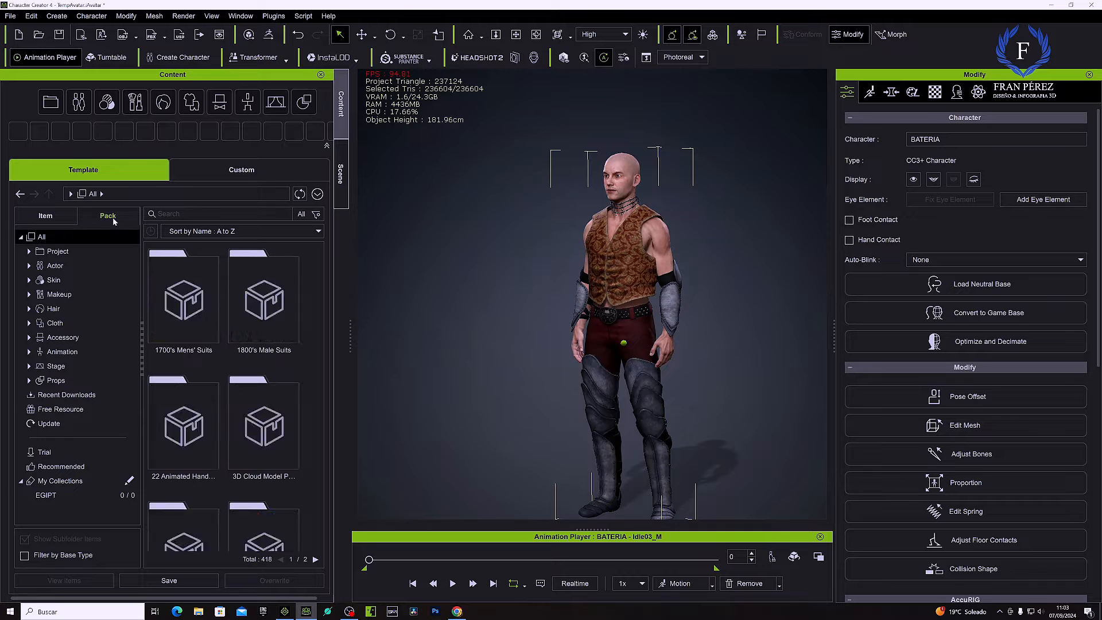
pyautogui.click(54, 309)
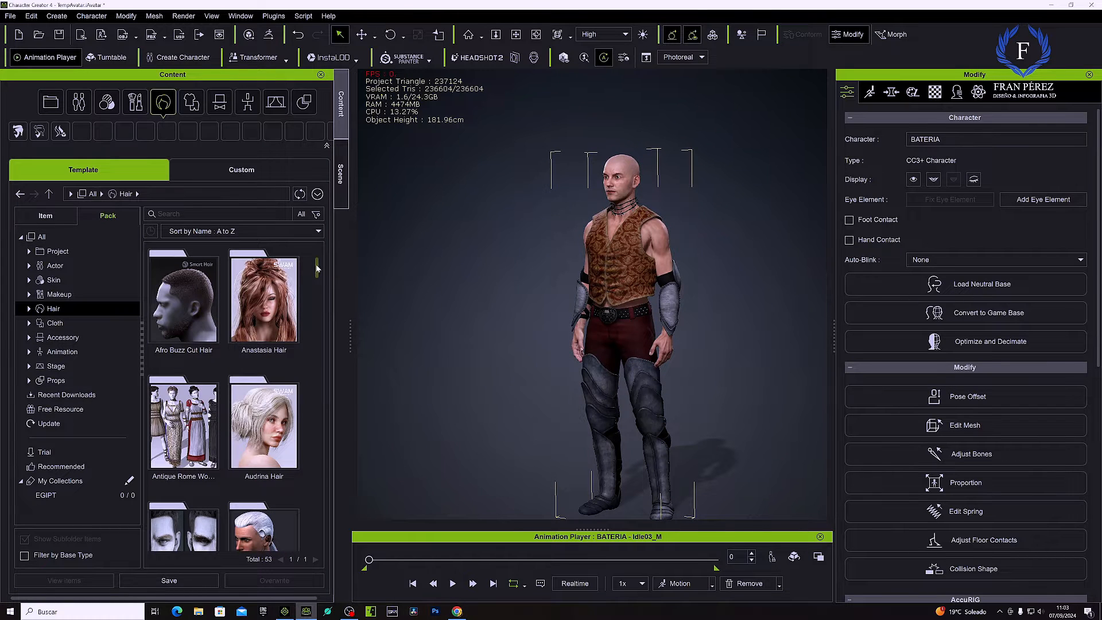
# Apply the Afro Buzz Cut Hair from its pack to BATERIA
pyautogui.scroll(-1, 317, 268)
pyautogui.click(192, 283)
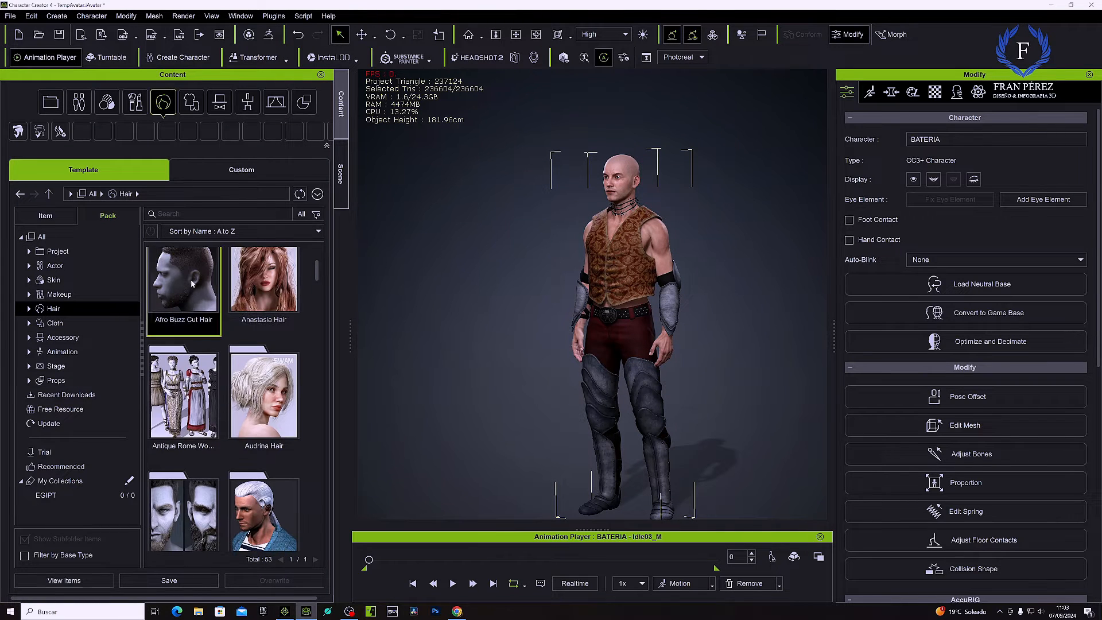
pyautogui.doubleClick(193, 283)
pyautogui.click(183, 310)
pyautogui.click(78, 580)
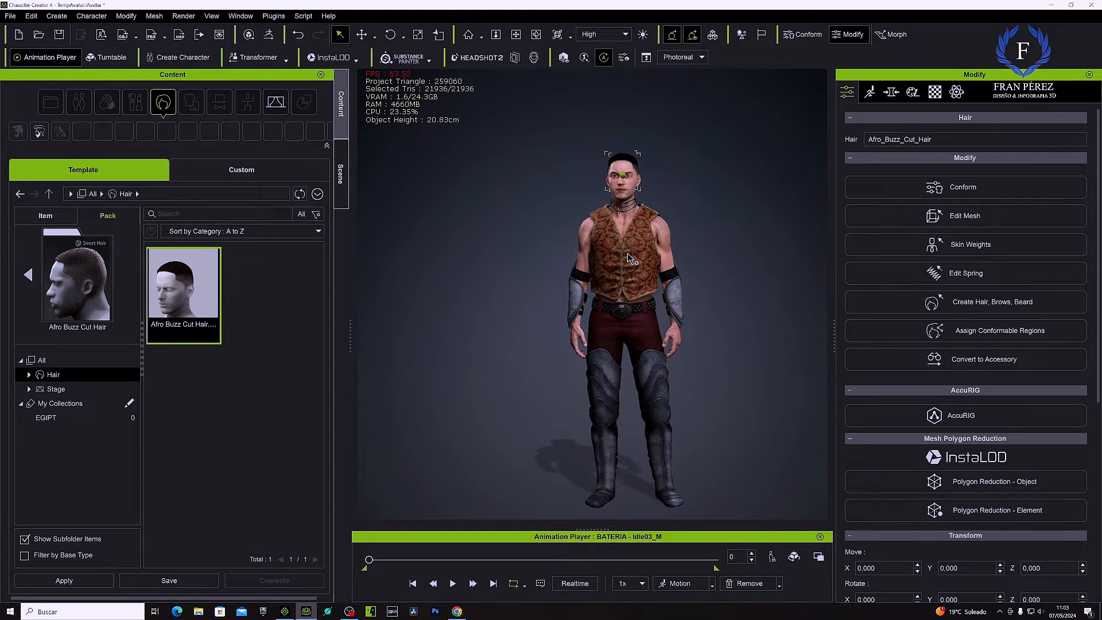
# Send the edited BATERIA character back to iClone and accept overwriting its existing motion
pyautogui.click(341, 173)
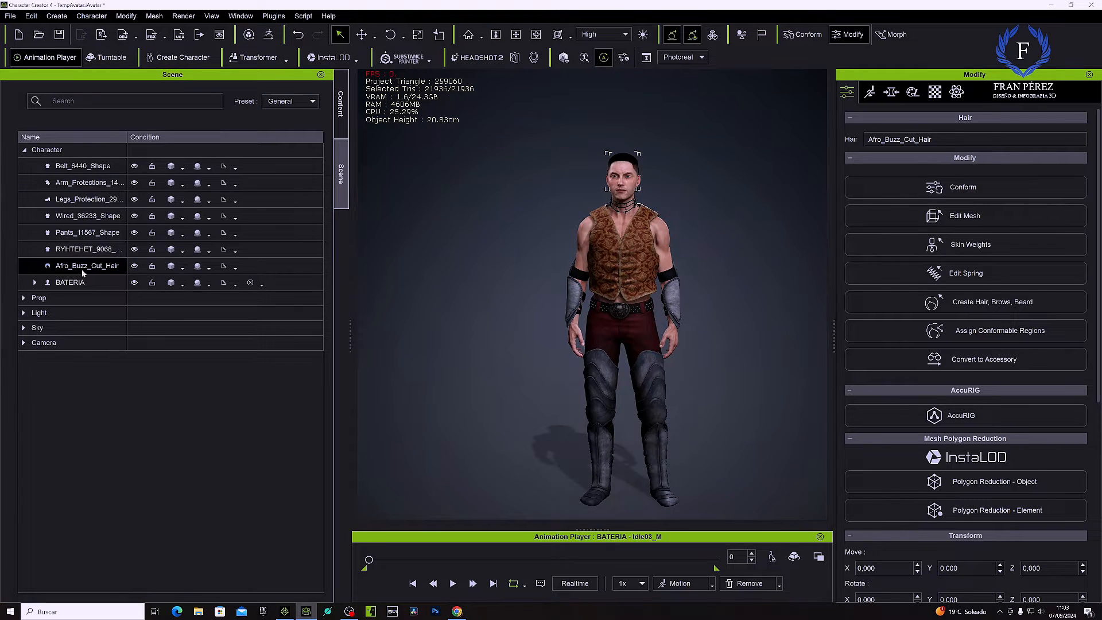
pyautogui.click(68, 282)
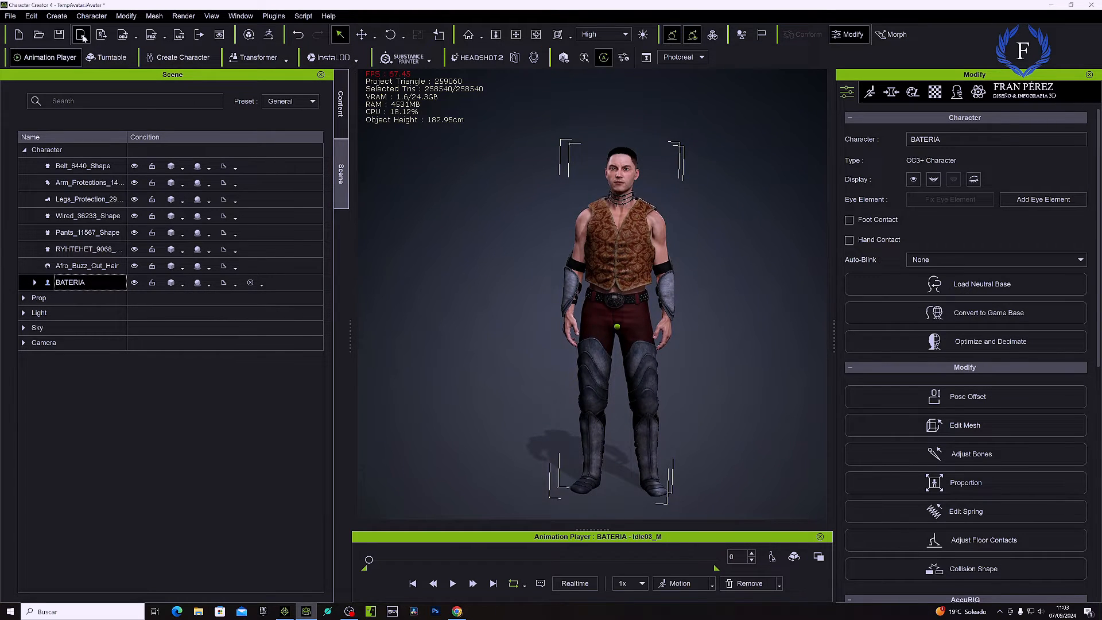
pyautogui.click(285, 612)
pyautogui.click(306, 611)
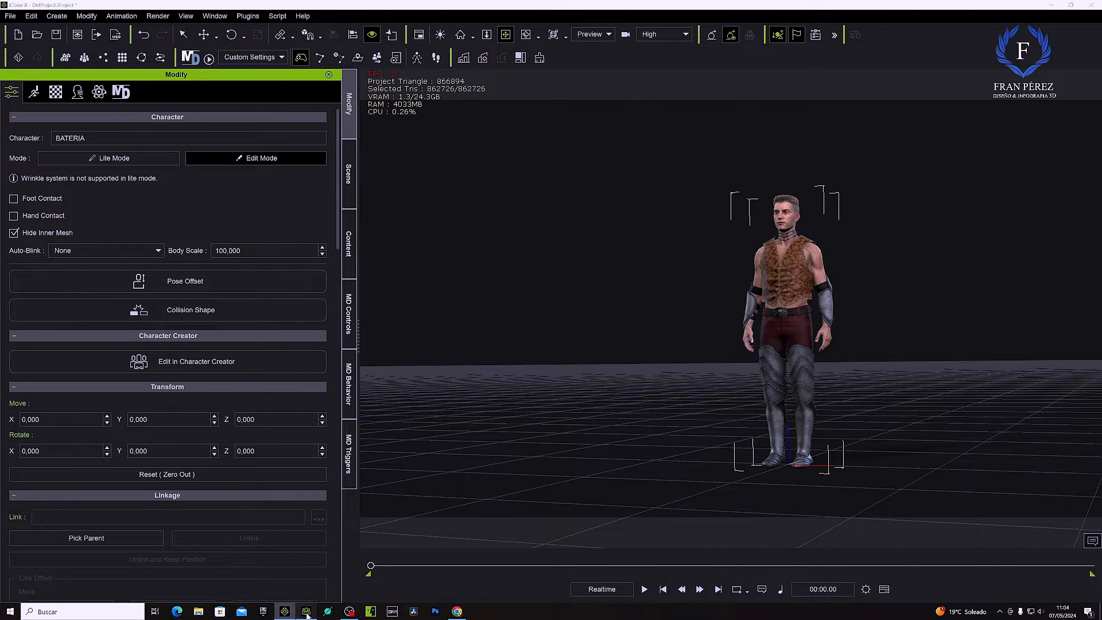
pyautogui.click(285, 611)
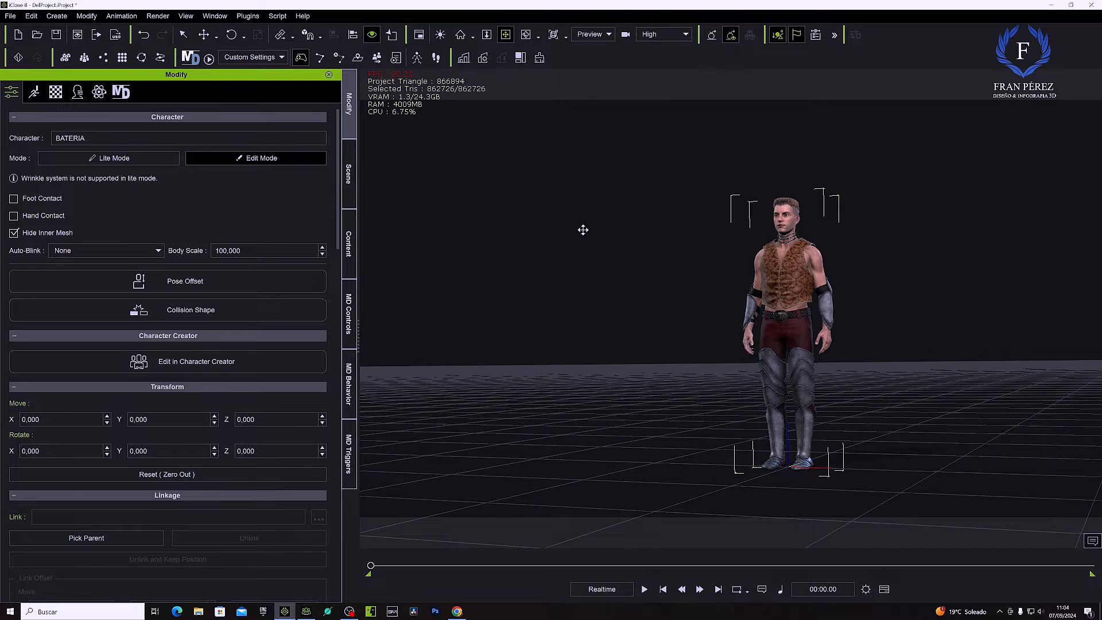
pyautogui.click(306, 612)
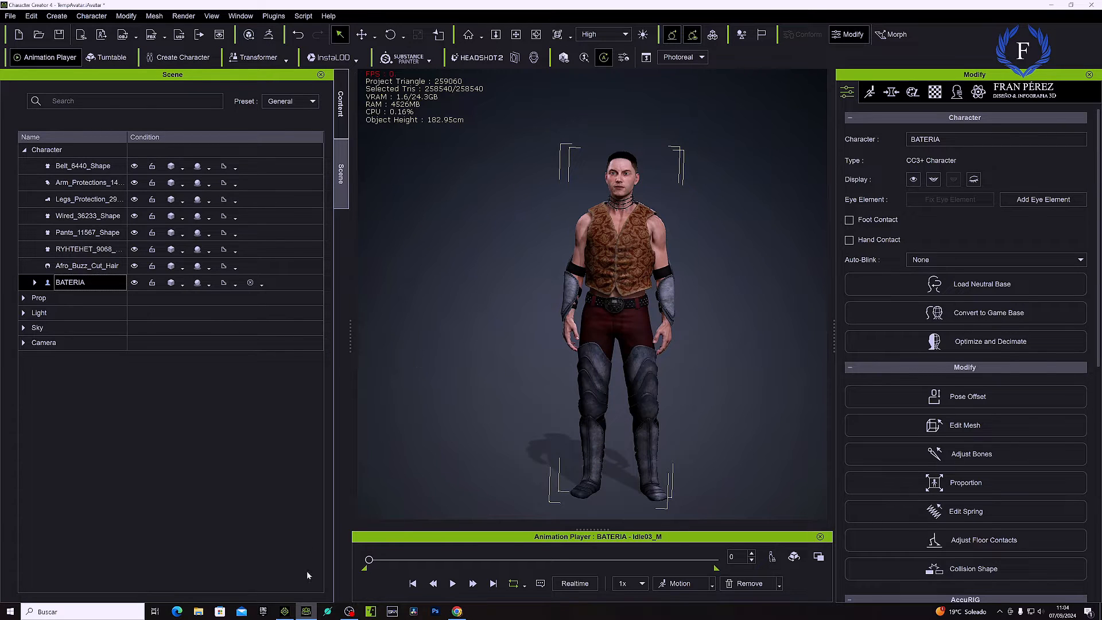
pyautogui.click(82, 36)
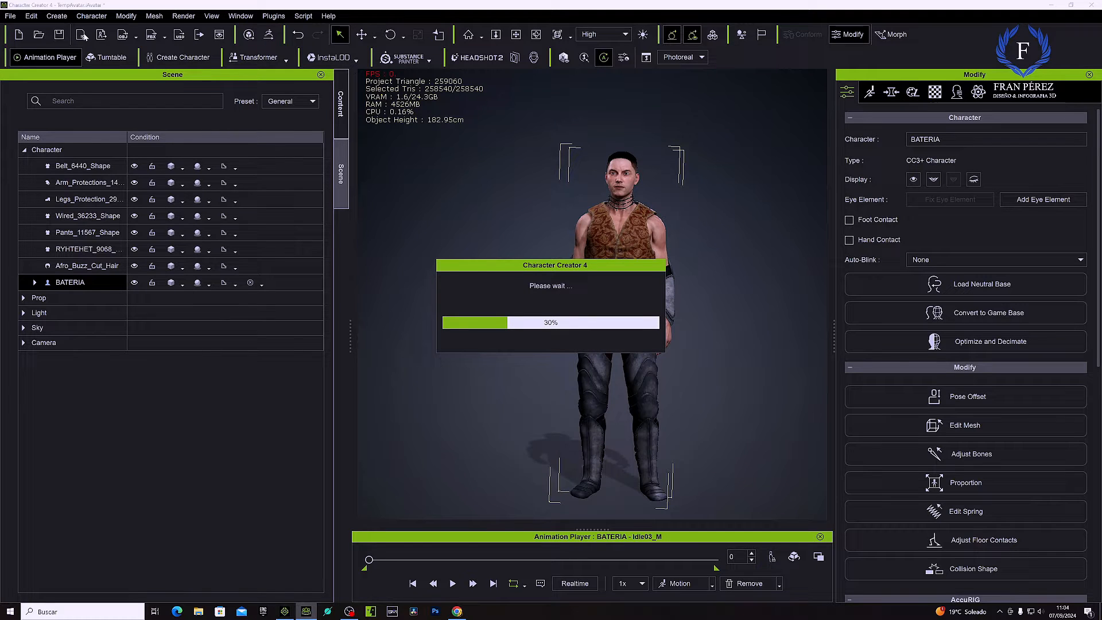
pyautogui.click(84, 37)
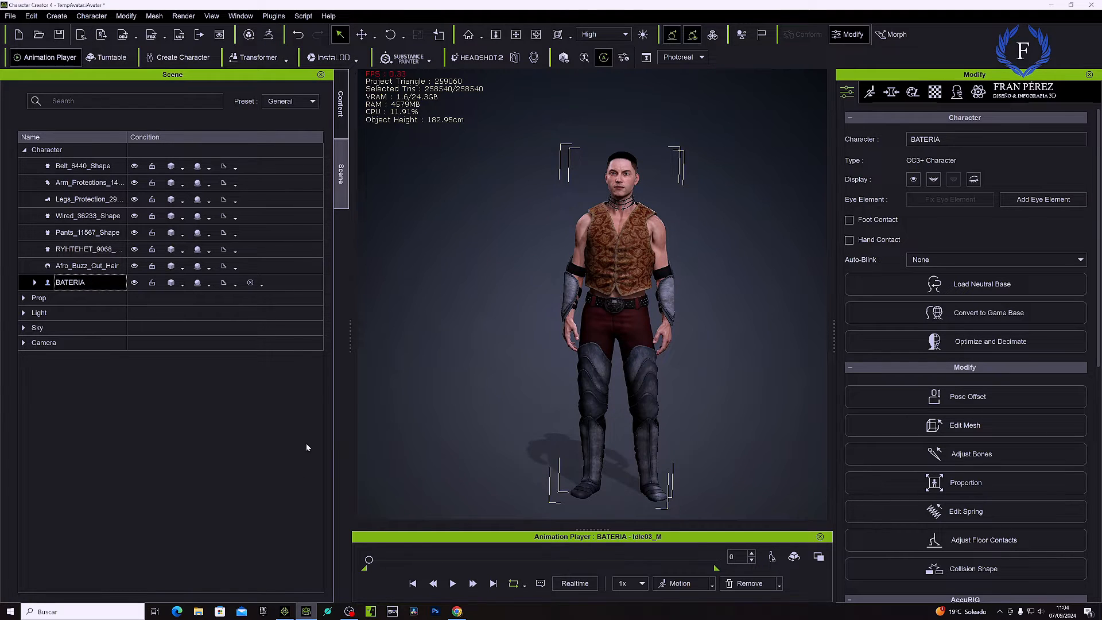
pyautogui.click(286, 612)
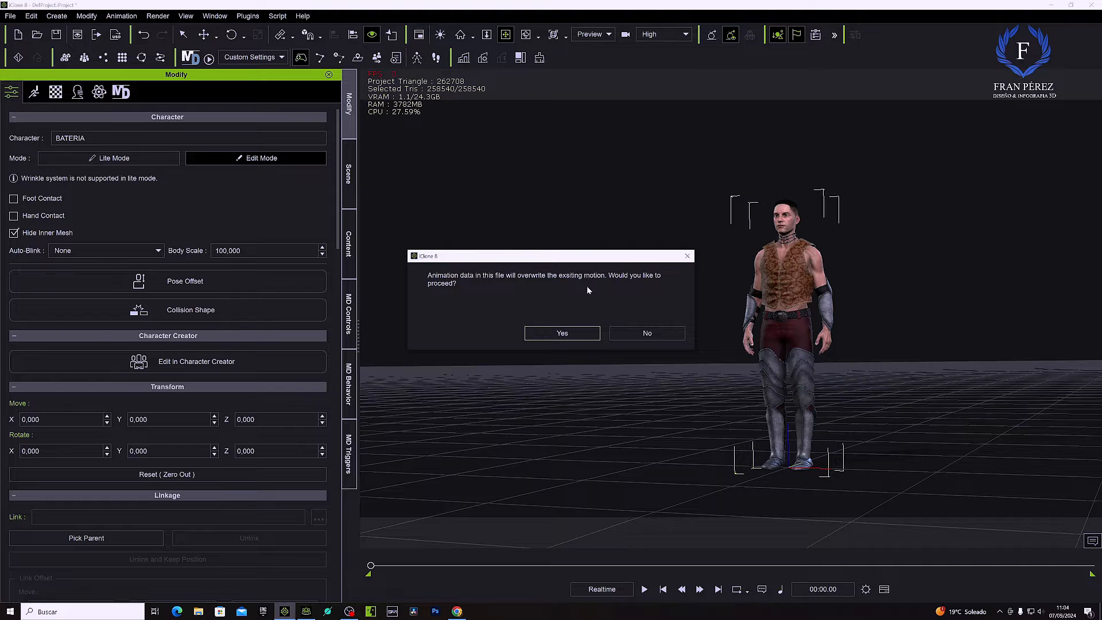
pyautogui.click(563, 332)
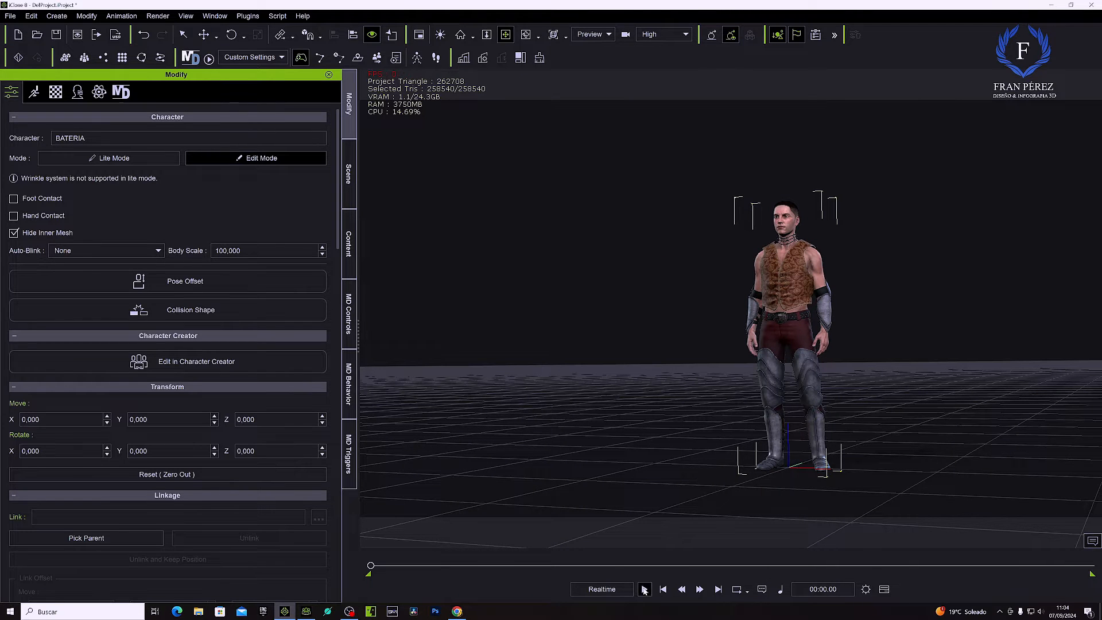
# Play back BATERIA's motion twice to check the updated character, returning to the first frame after each playback
pyautogui.click(645, 590)
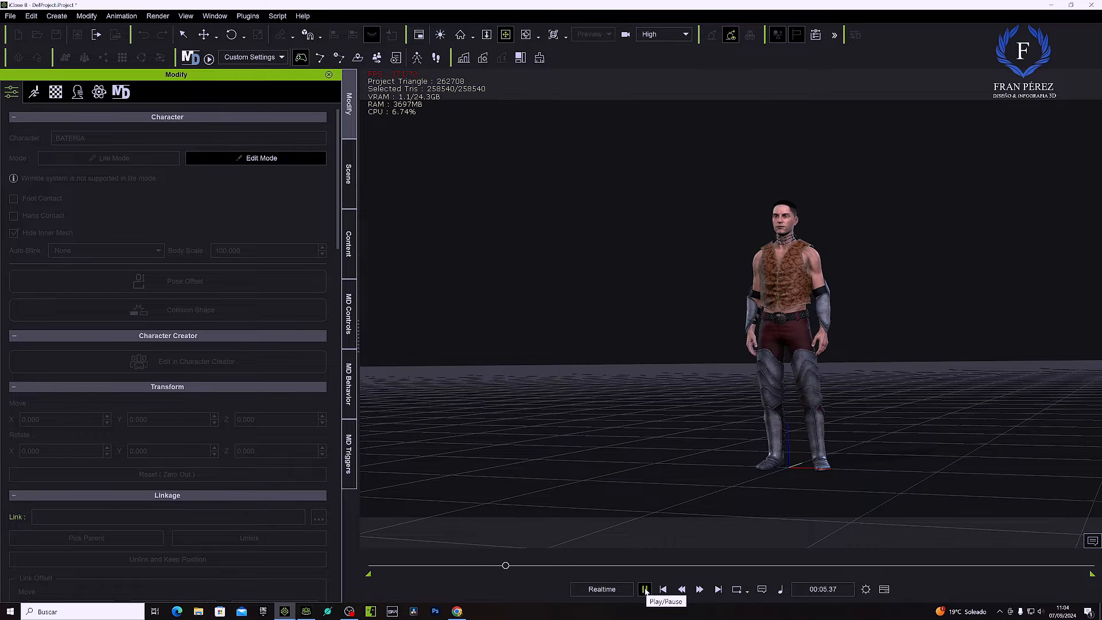
pyautogui.click(645, 589)
pyautogui.click(663, 590)
pyautogui.scroll(5, 763, 525)
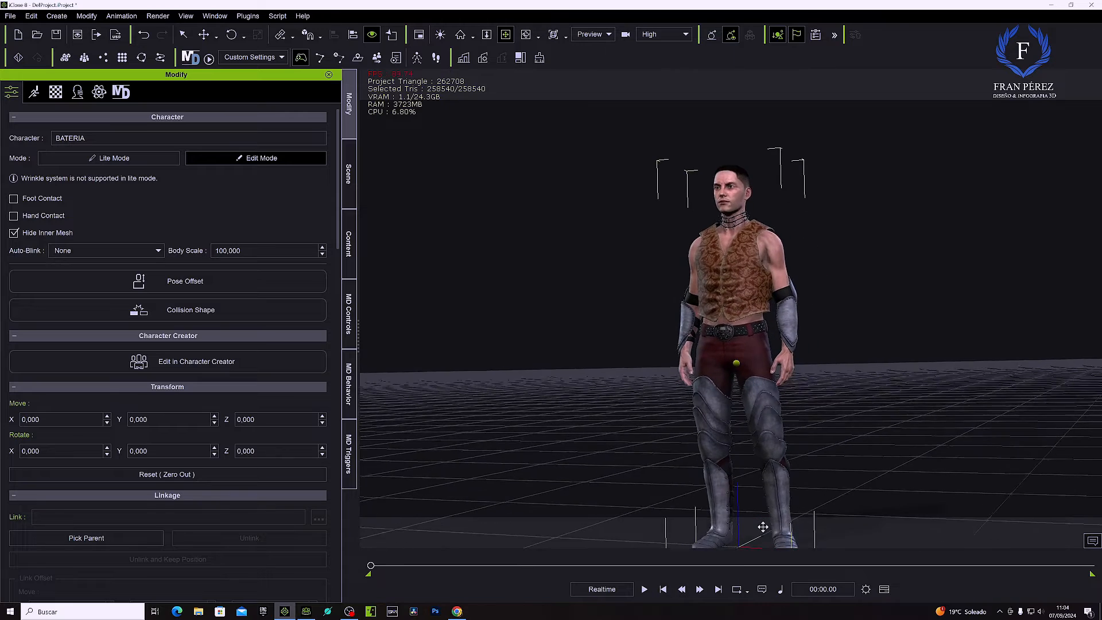
pyautogui.moveTo(763, 527); pyautogui.dragTo(763, 527, button='middle')
pyautogui.click(645, 590)
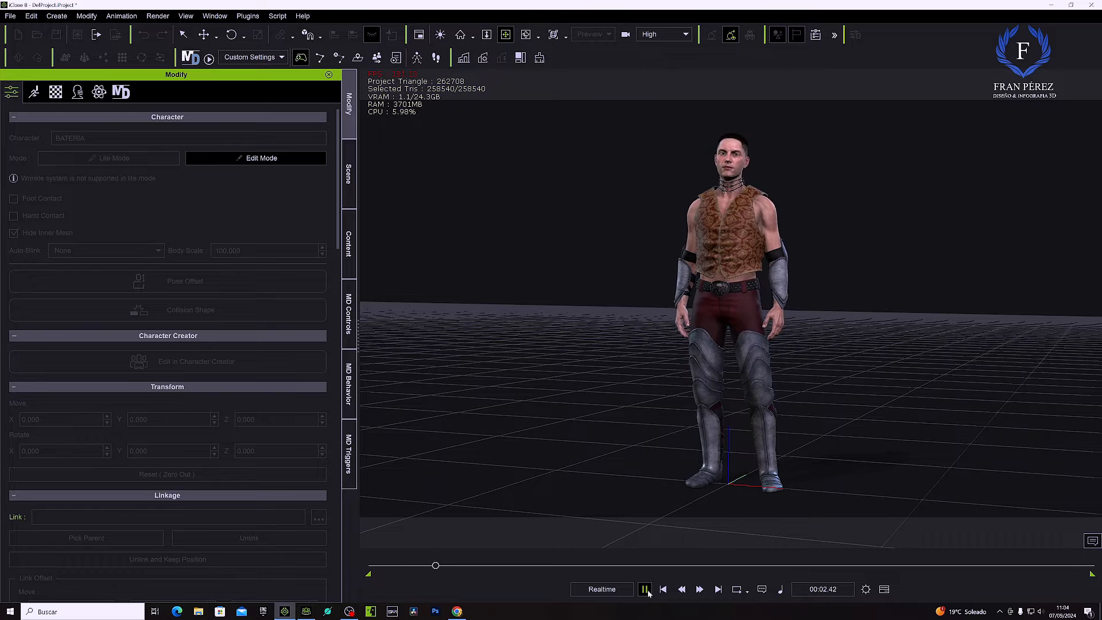
pyautogui.click(645, 590)
pyautogui.click(663, 590)
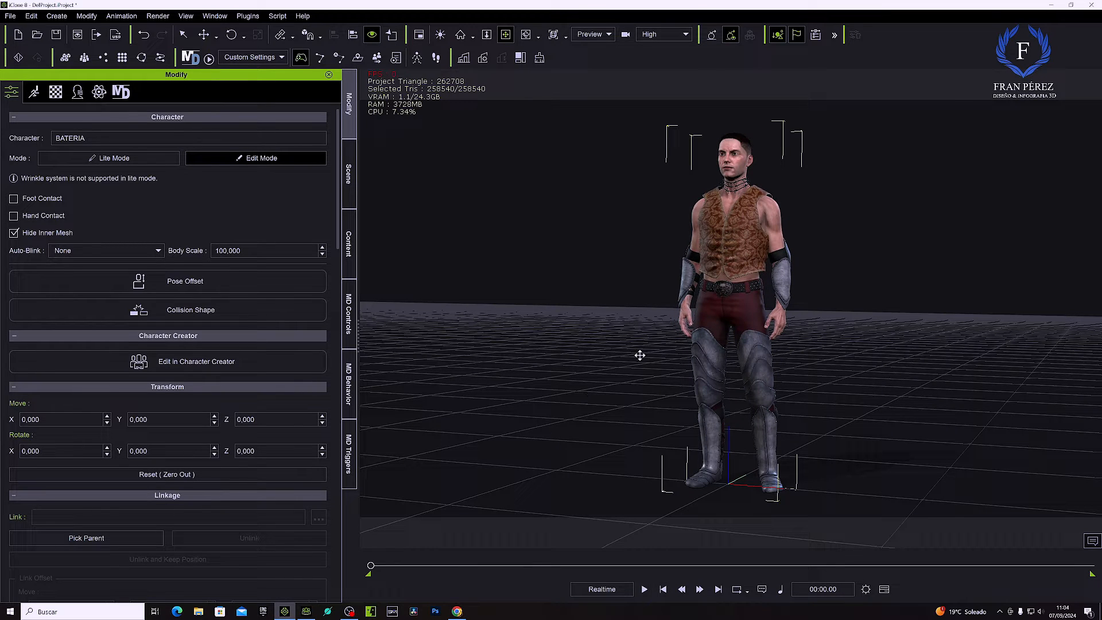
# Save the character as BATERIA TUTORIAL in the custom TINO CASAL character folder
pyautogui.click(349, 241)
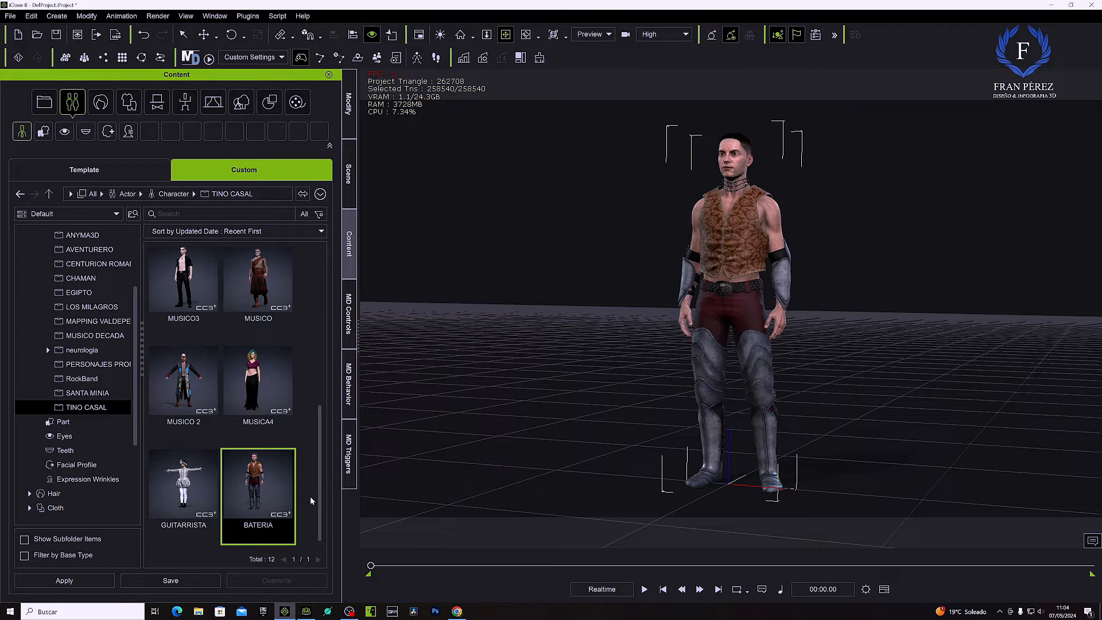
pyautogui.click(310, 520)
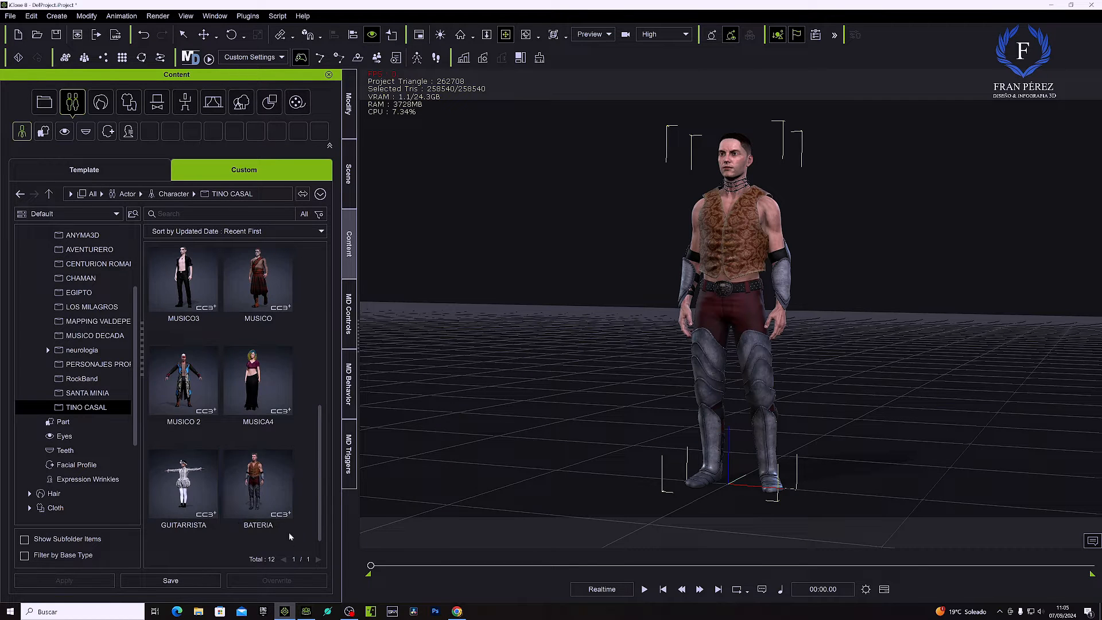
pyautogui.click(170, 581)
pyautogui.write('bateria')
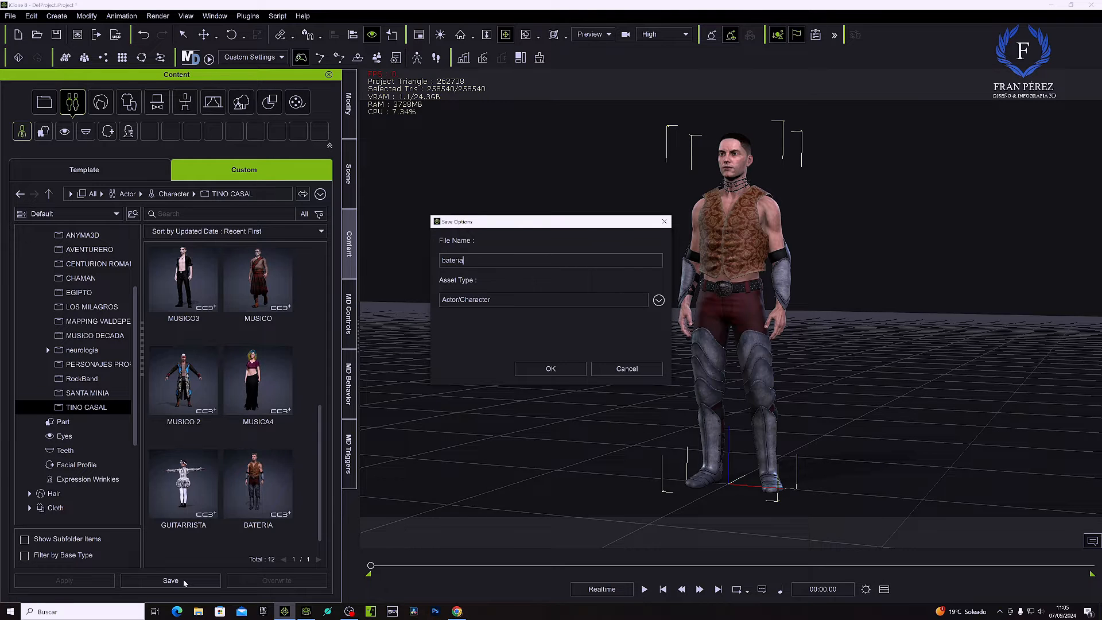
pyautogui.press('BackSpace')
pyautogui.press('BackSpace')
pyautogui.press('BackSpace')
pyautogui.press('BackSpace')
pyautogui.press('BackSpace')
pyautogui.write('BATERIA TUTORIAL')
pyautogui.press('Return')
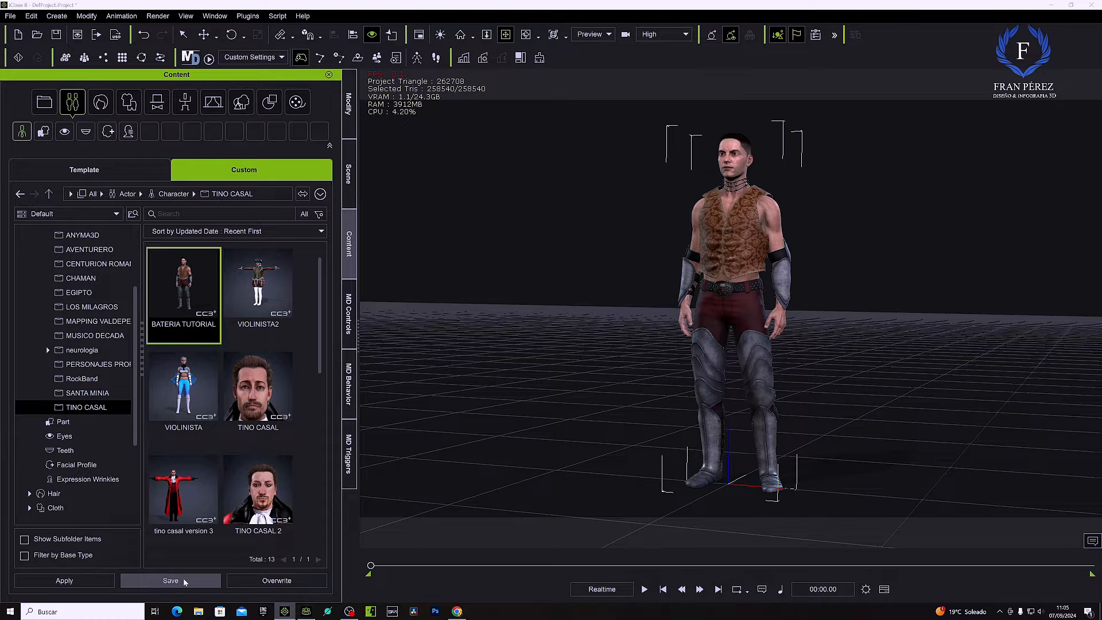
# Delete BATERIA from the scene and load the CALLE project from the custom TUTORIALES folder without saving the current project
pyautogui.moveTo(652, 422); pyautogui.dragTo(643, 421)
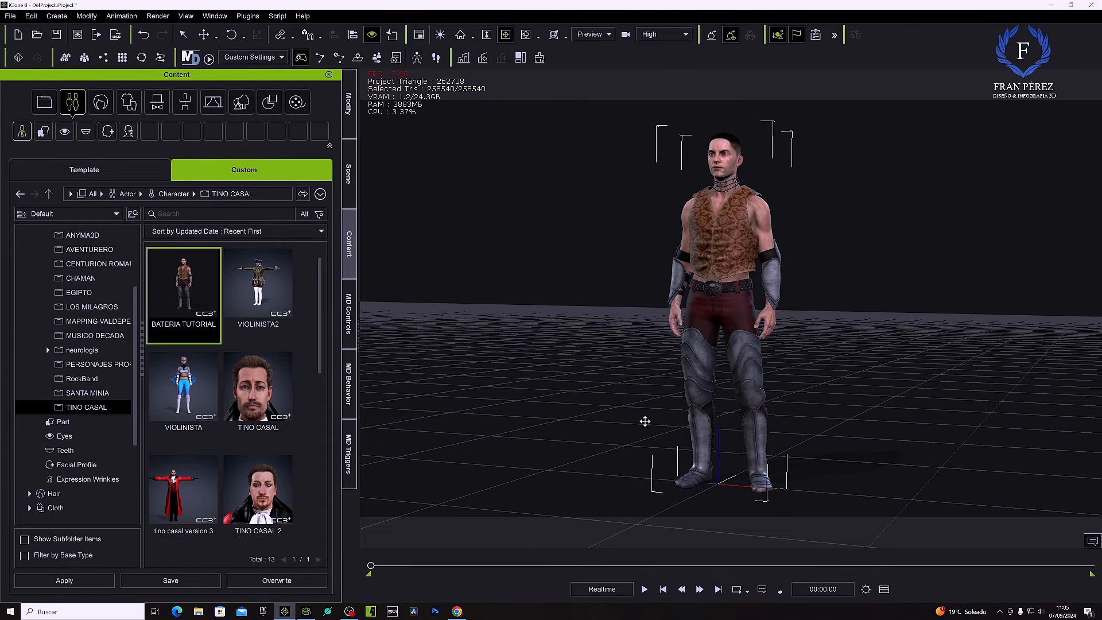
pyautogui.press('Delete')
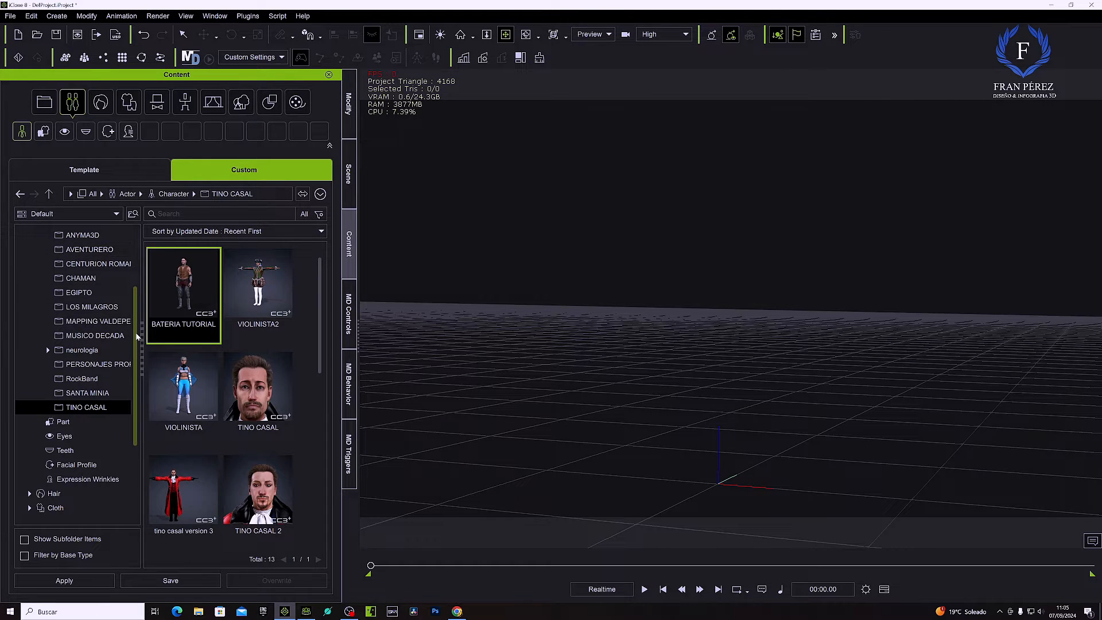
pyautogui.scroll(2, 135, 291)
pyautogui.scroll(1, 135, 291)
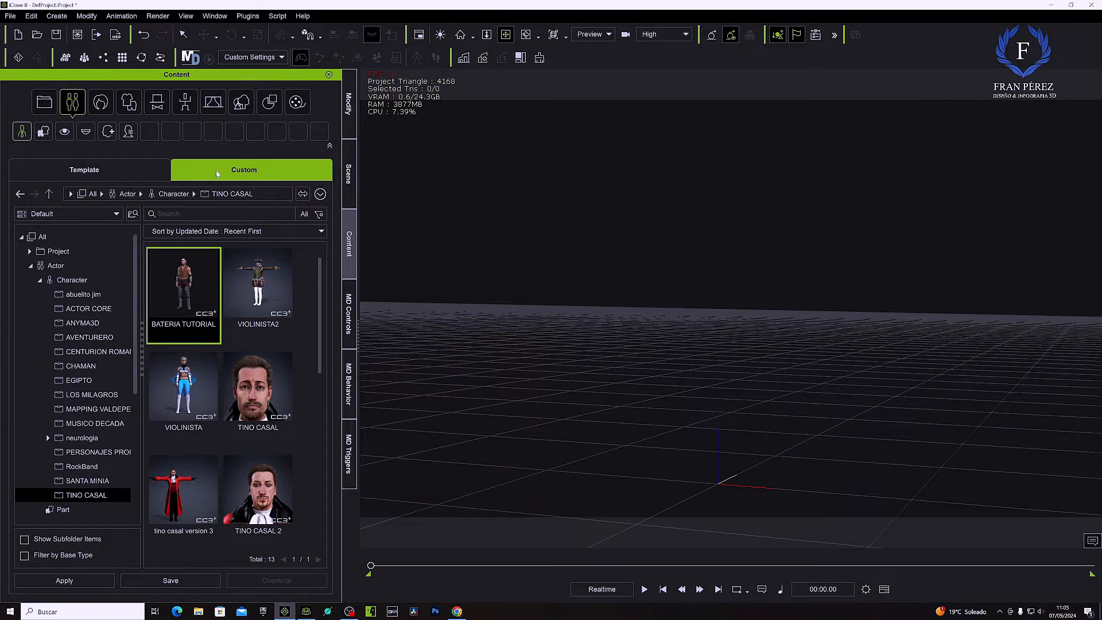
pyautogui.click(30, 251)
pyautogui.click(40, 267)
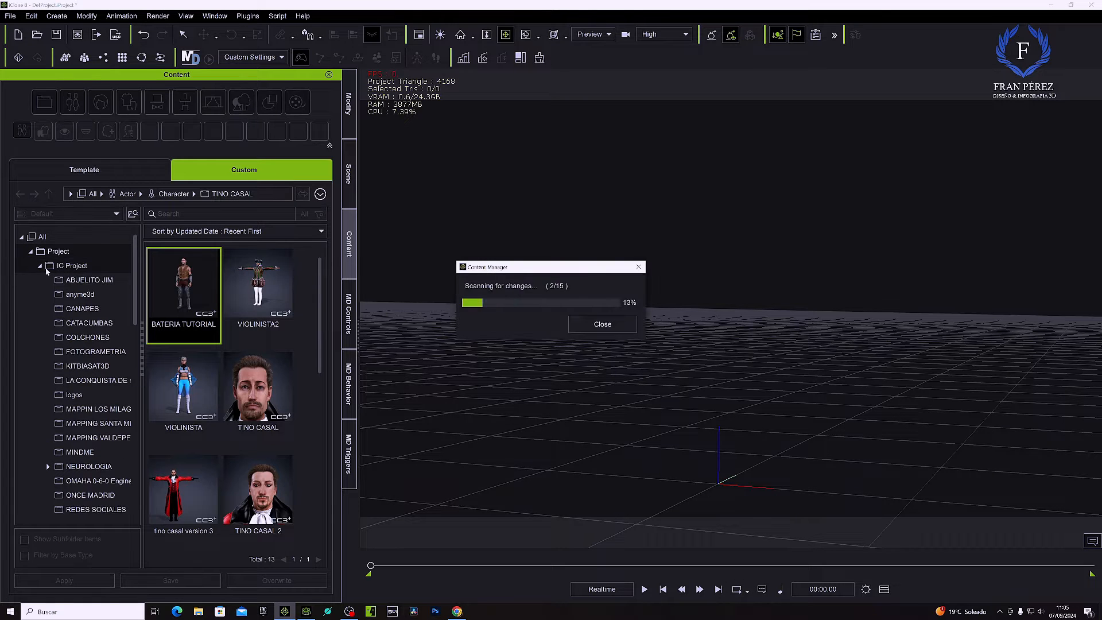
pyautogui.click(80, 267)
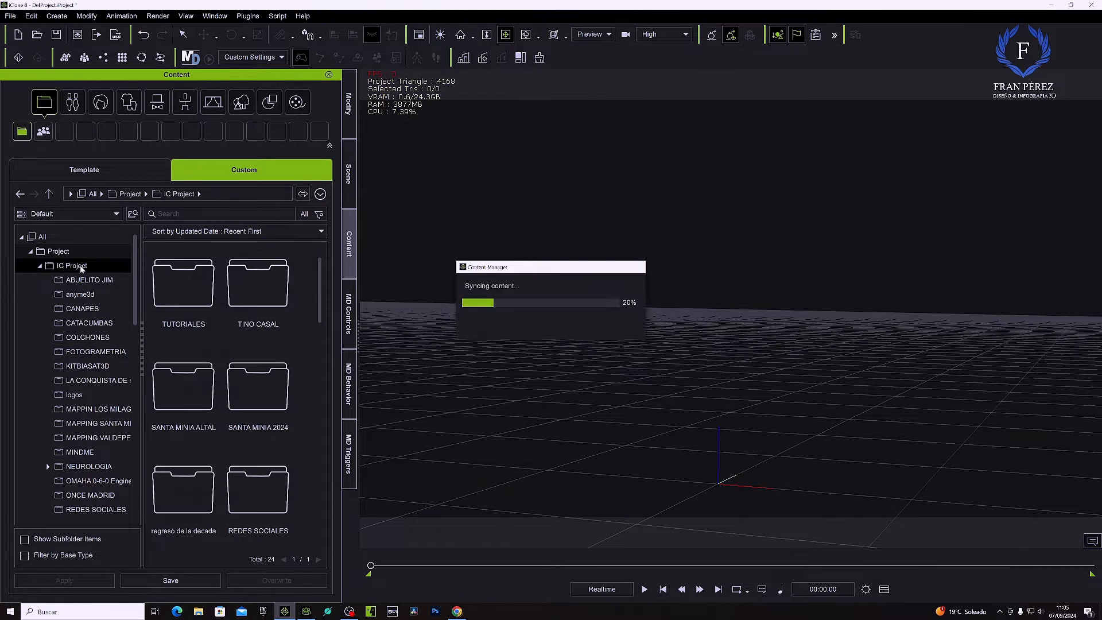
pyautogui.doubleClick(192, 289)
pyautogui.click(192, 290)
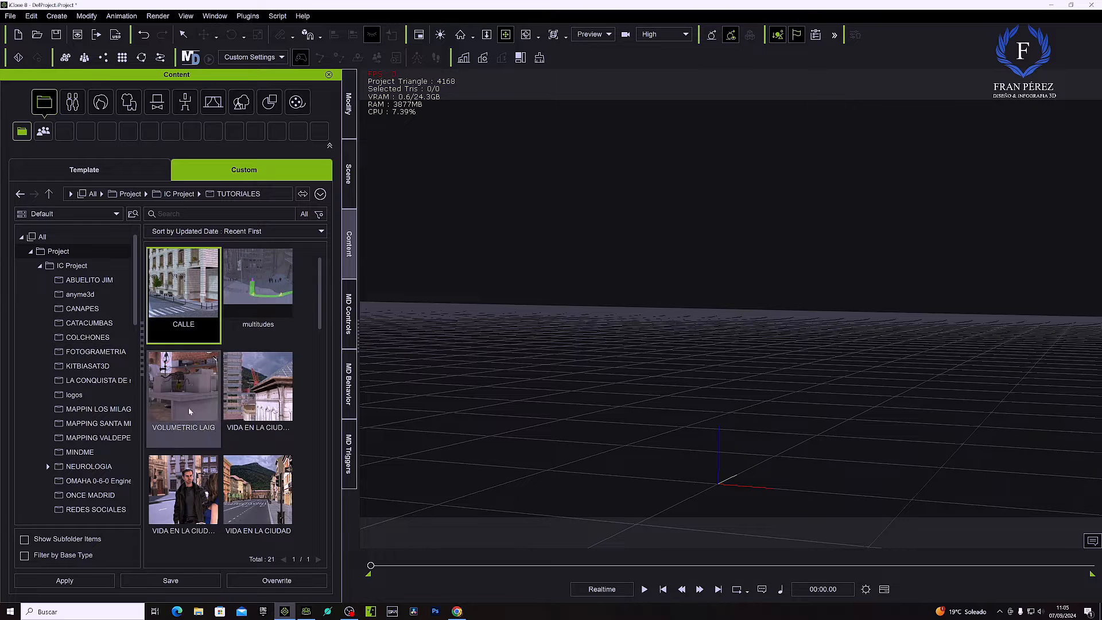
pyautogui.click(64, 581)
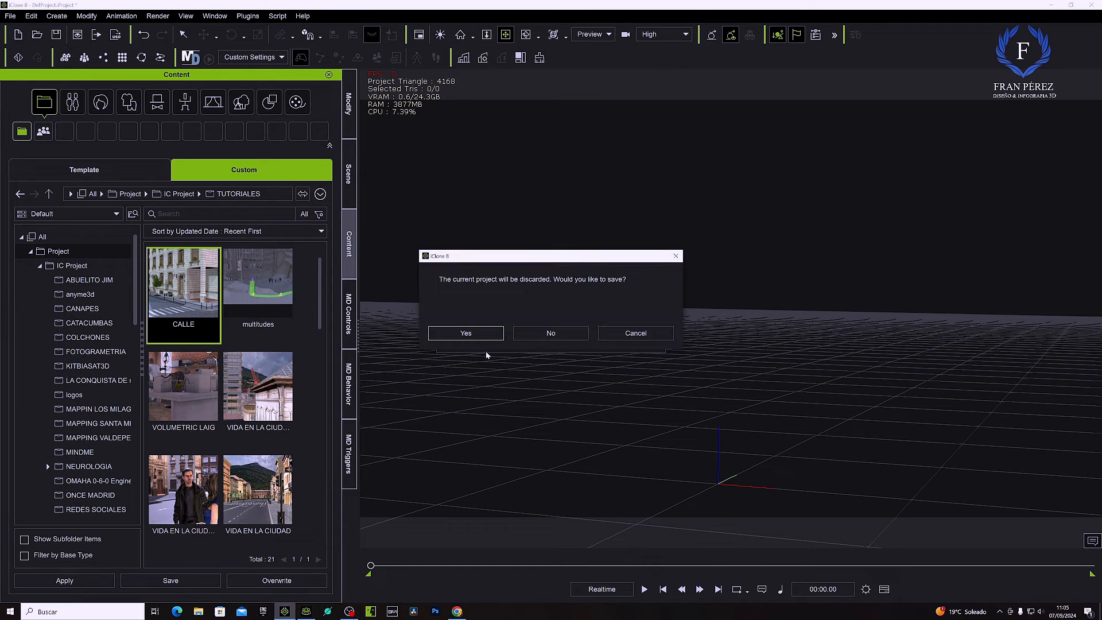
pyautogui.click(547, 334)
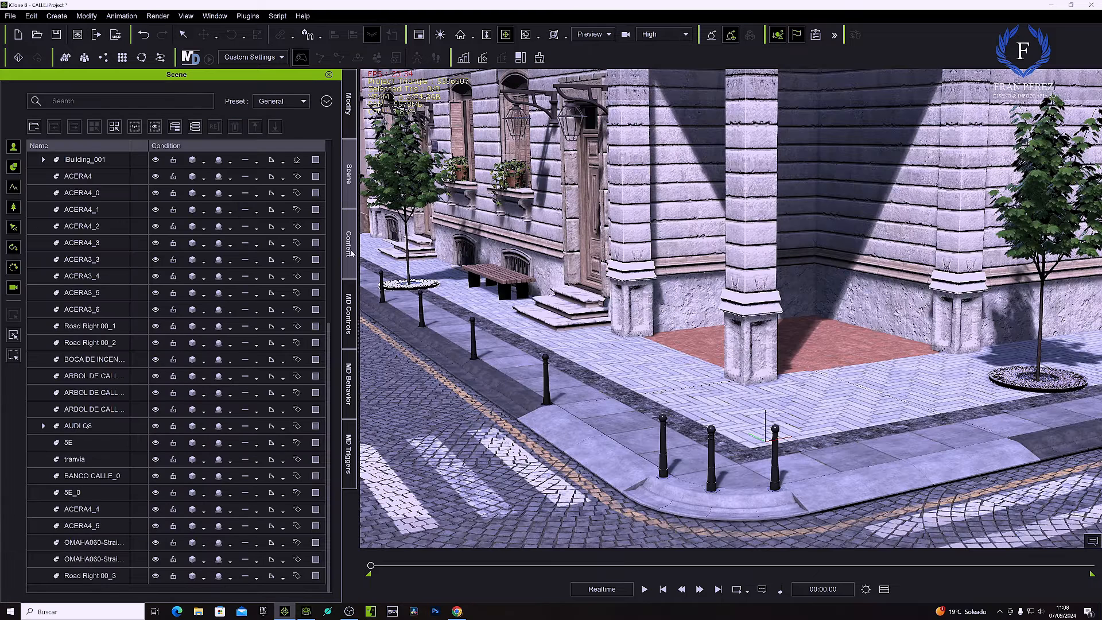
# Add the BATERIA TUTORIAL character from the custom TINO CASAL character folder to the street scene
pyautogui.click(351, 248)
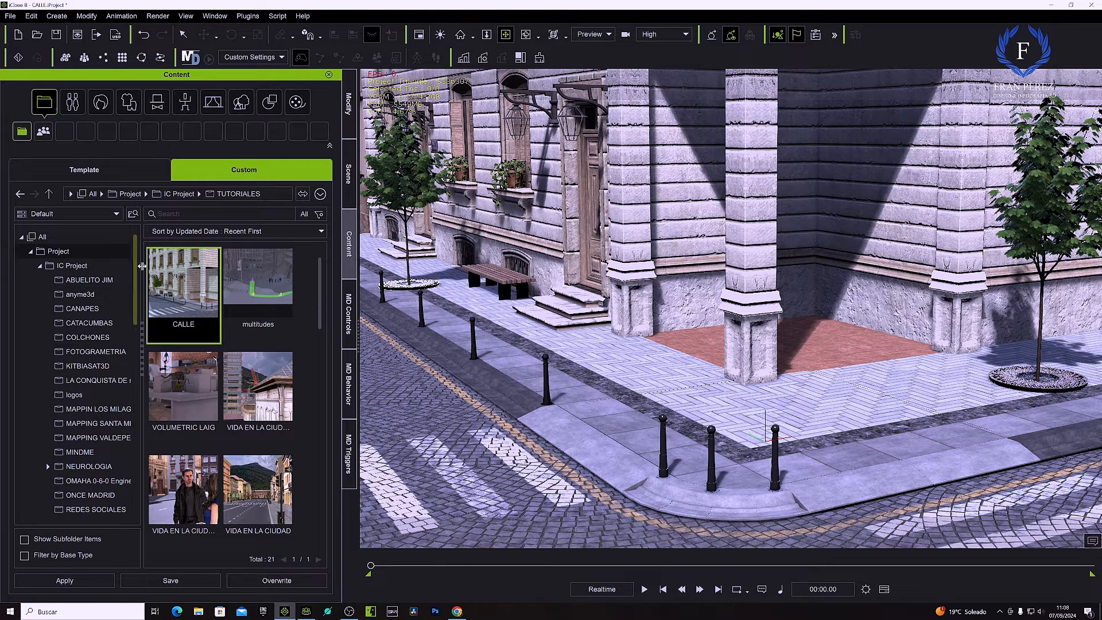
pyautogui.scroll(-7, 91, 334)
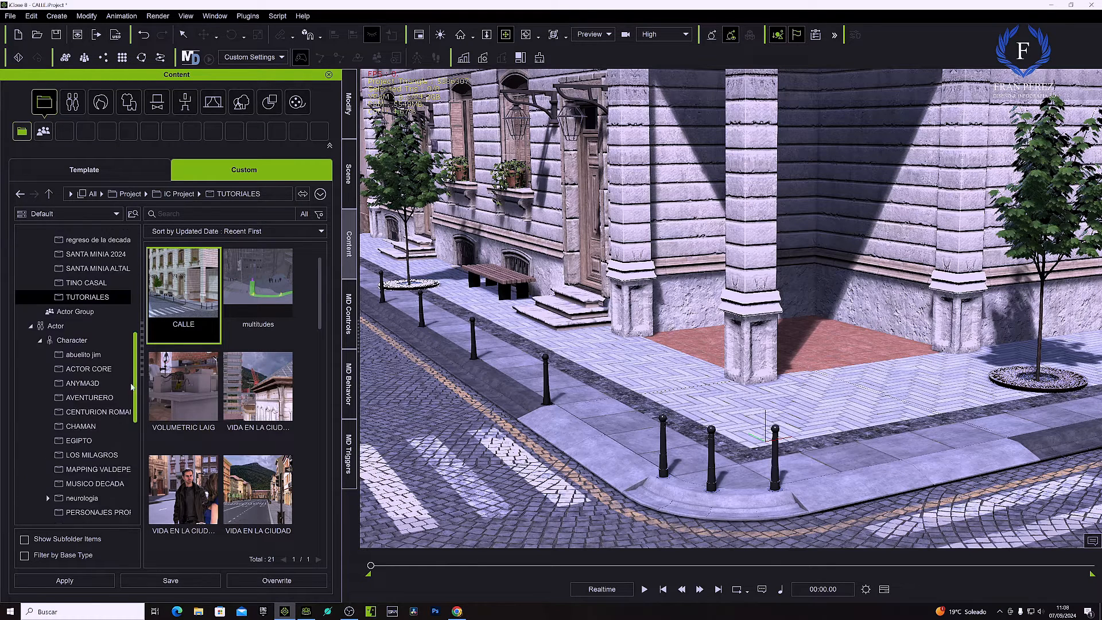
pyautogui.click(90, 331)
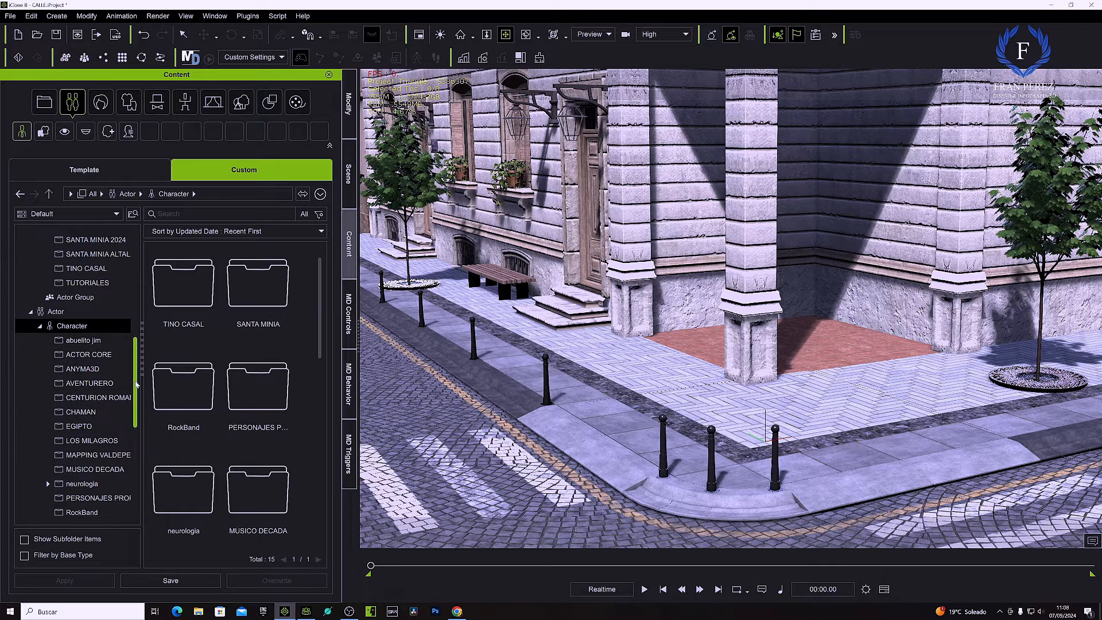
pyautogui.scroll(-4, 128, 431)
pyautogui.click(95, 353)
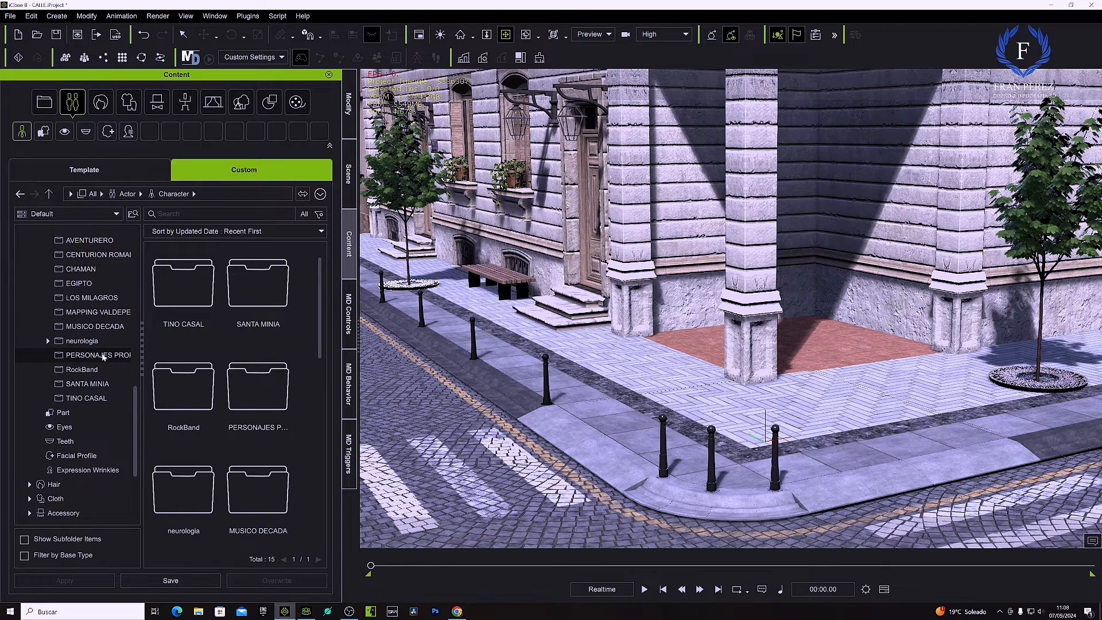
pyautogui.scroll(-8, 319, 303)
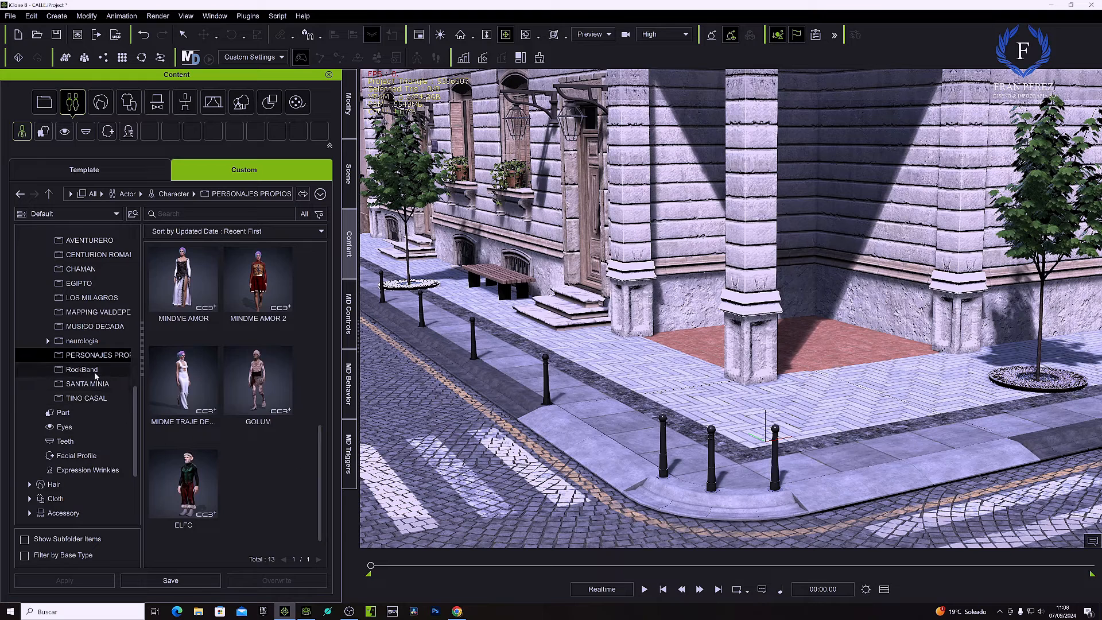
pyautogui.click(84, 399)
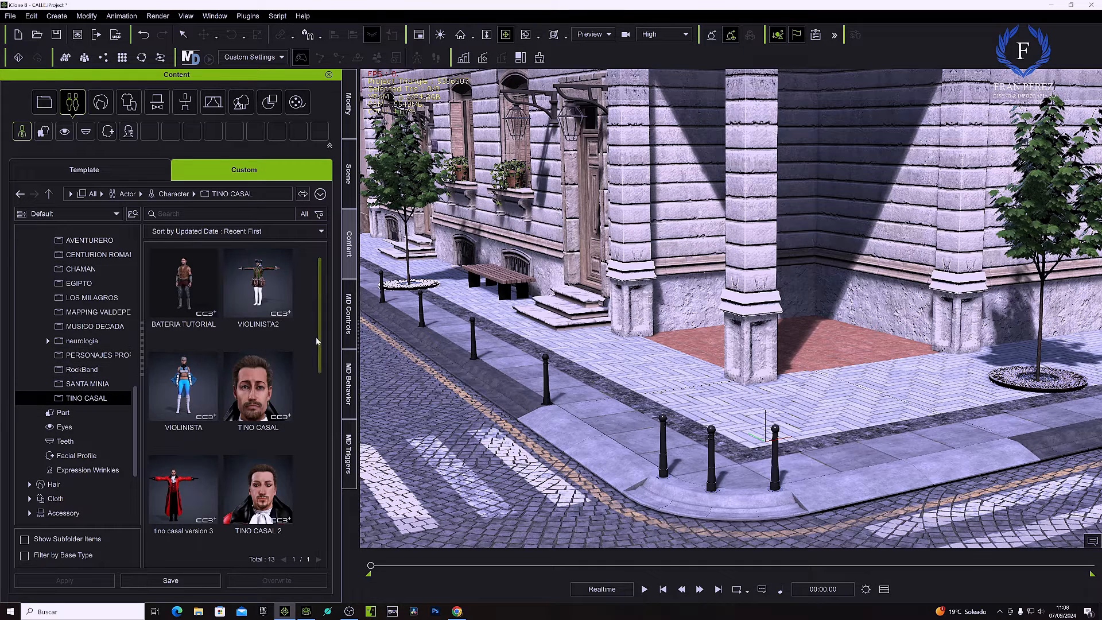
pyautogui.click(183, 284)
pyautogui.click(77, 583)
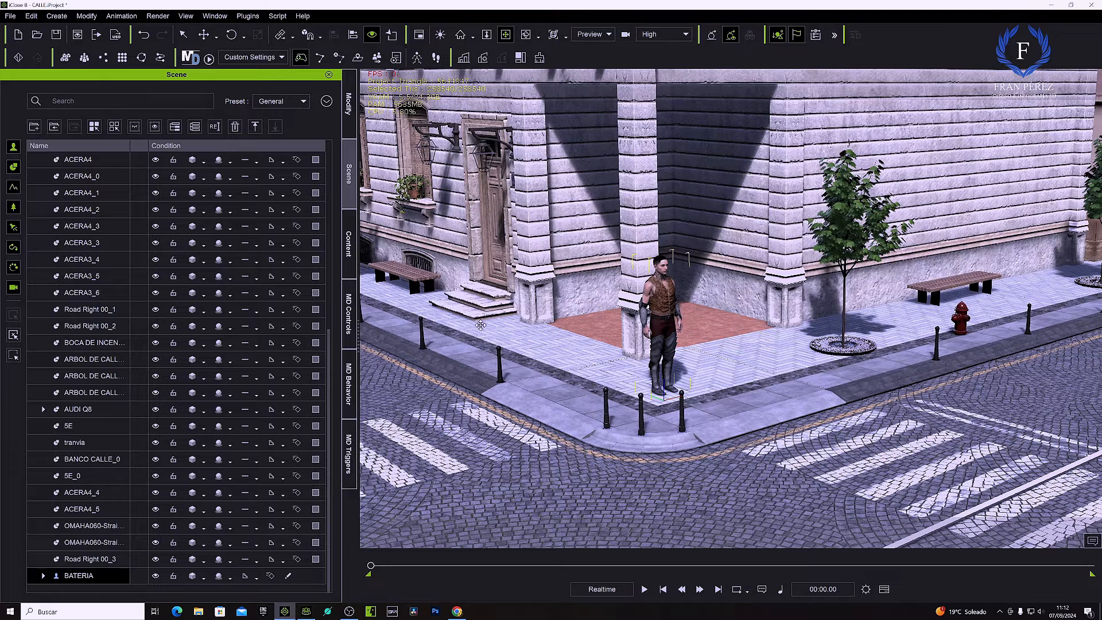
# Review the Motion Director control options for BATERIA: the character settings, general settings and macro data
pyautogui.click(349, 315)
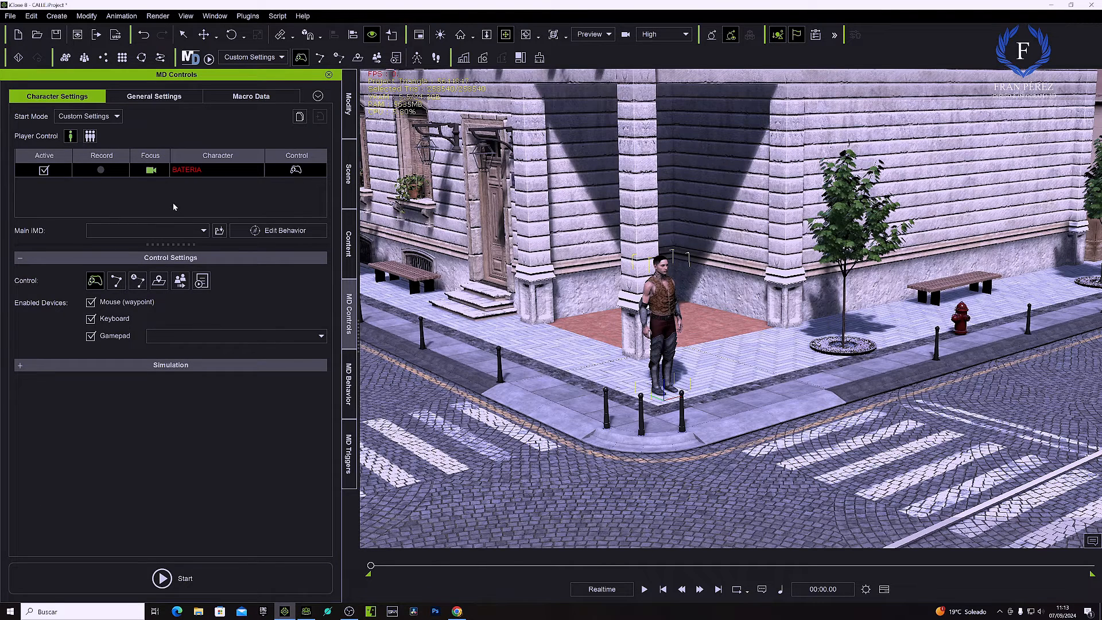
pyautogui.click(154, 98)
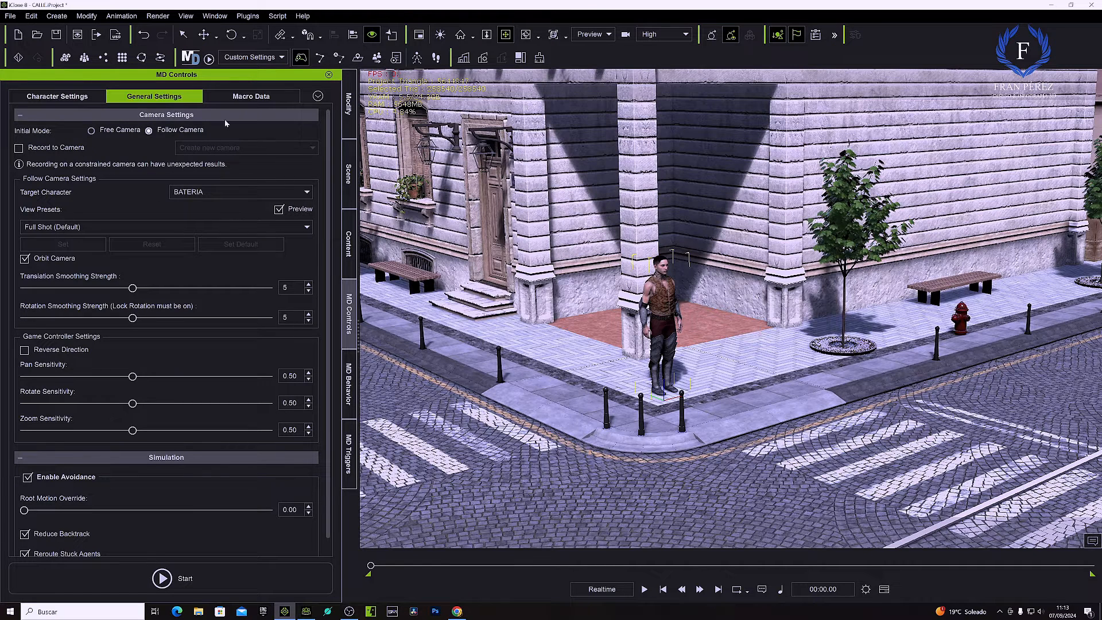
pyautogui.click(248, 98)
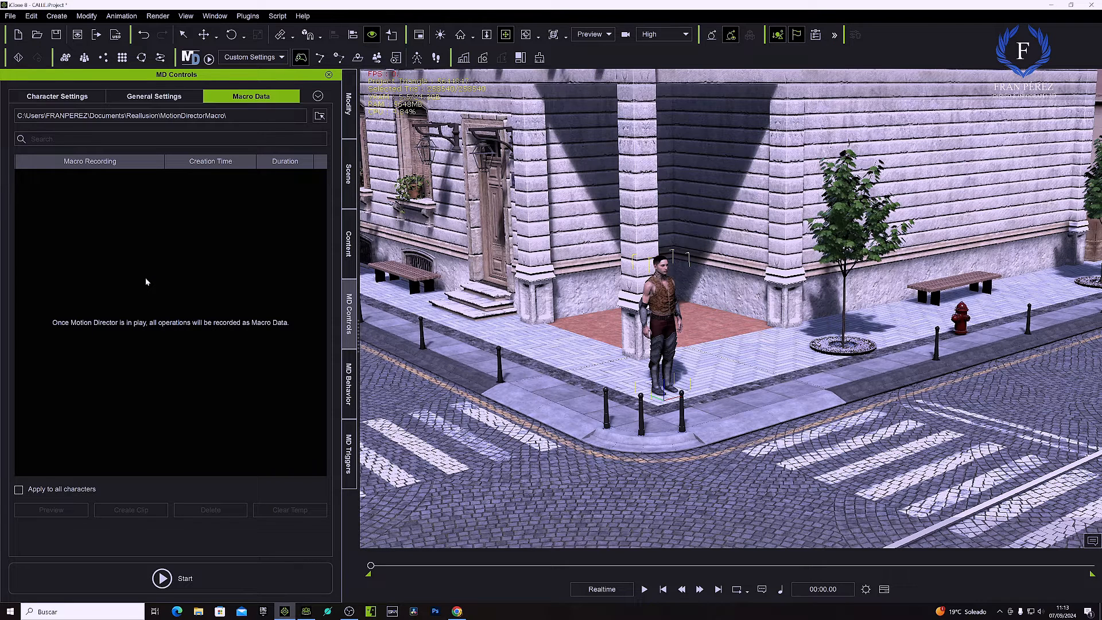
pyautogui.click(68, 98)
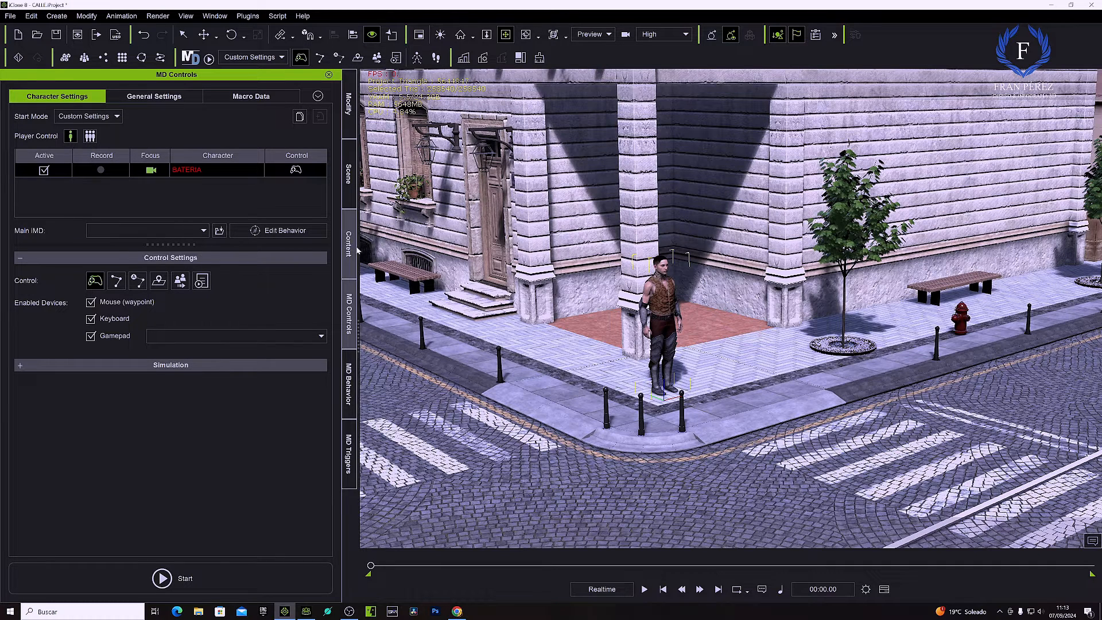
# Preview the iMD library motions in MD Behavior and apply Casual_All_M.iMD to BATERIA
pyautogui.click(349, 385)
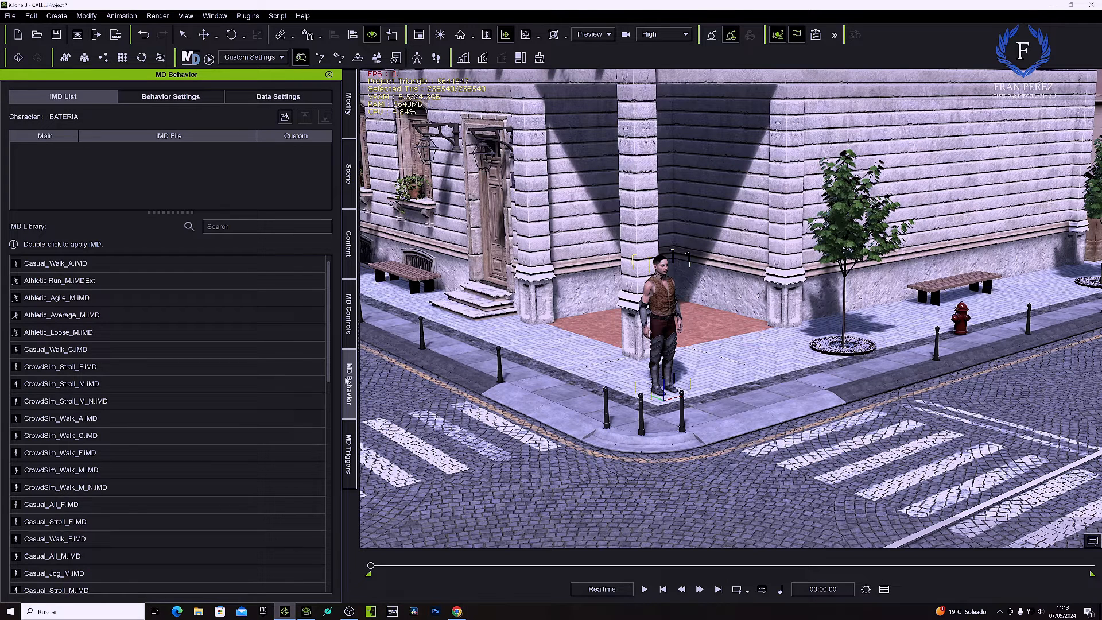
pyautogui.moveTo(74, 266)
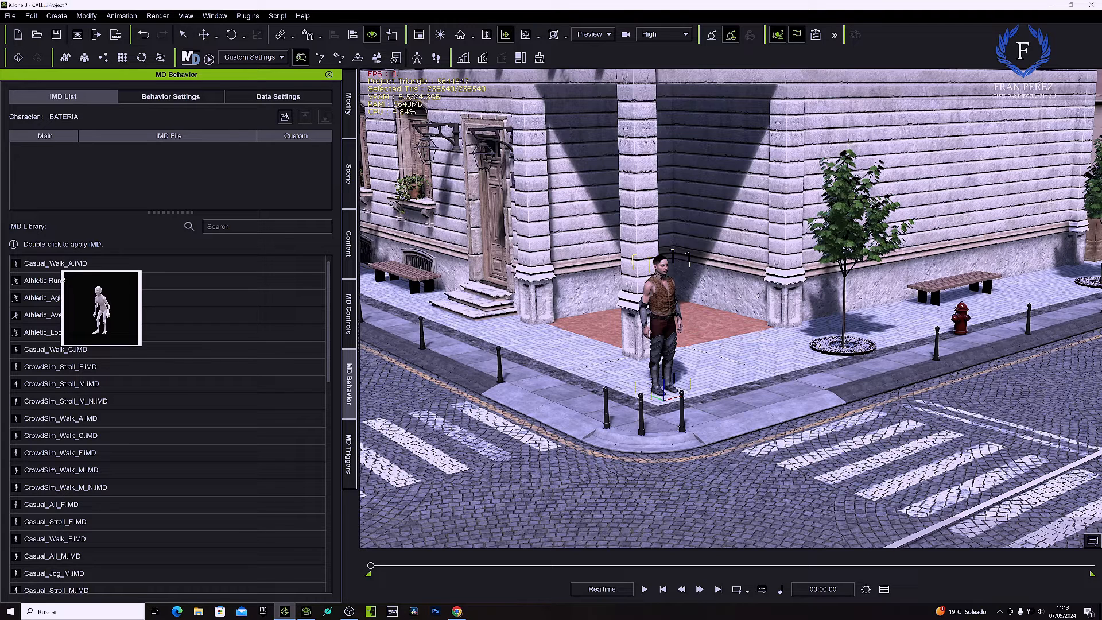
pyautogui.moveTo(55, 283)
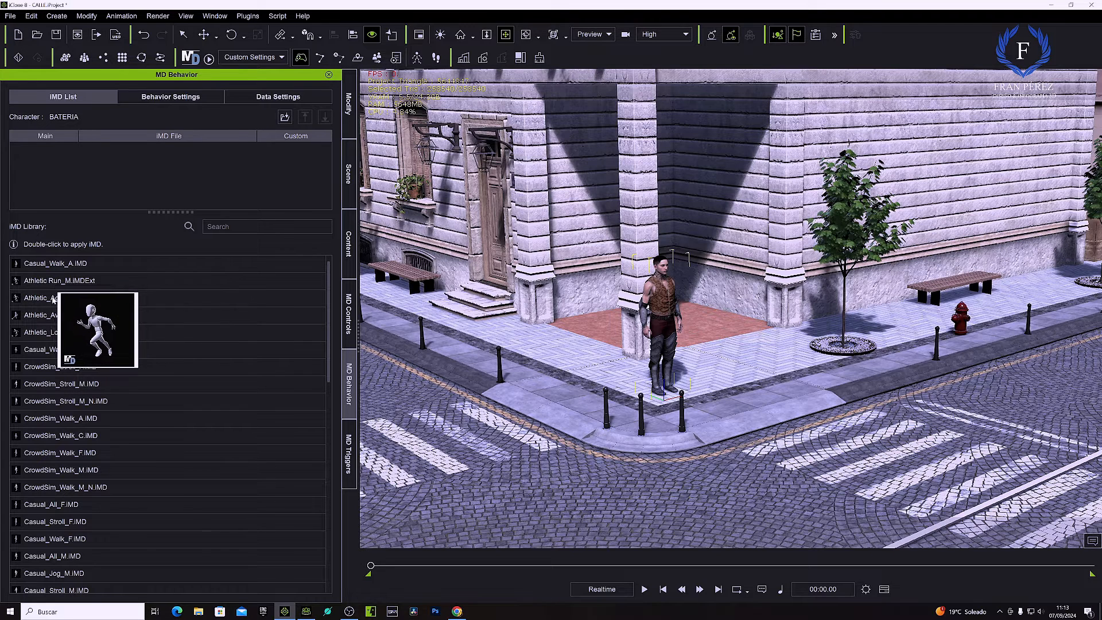
pyautogui.moveTo(51, 303)
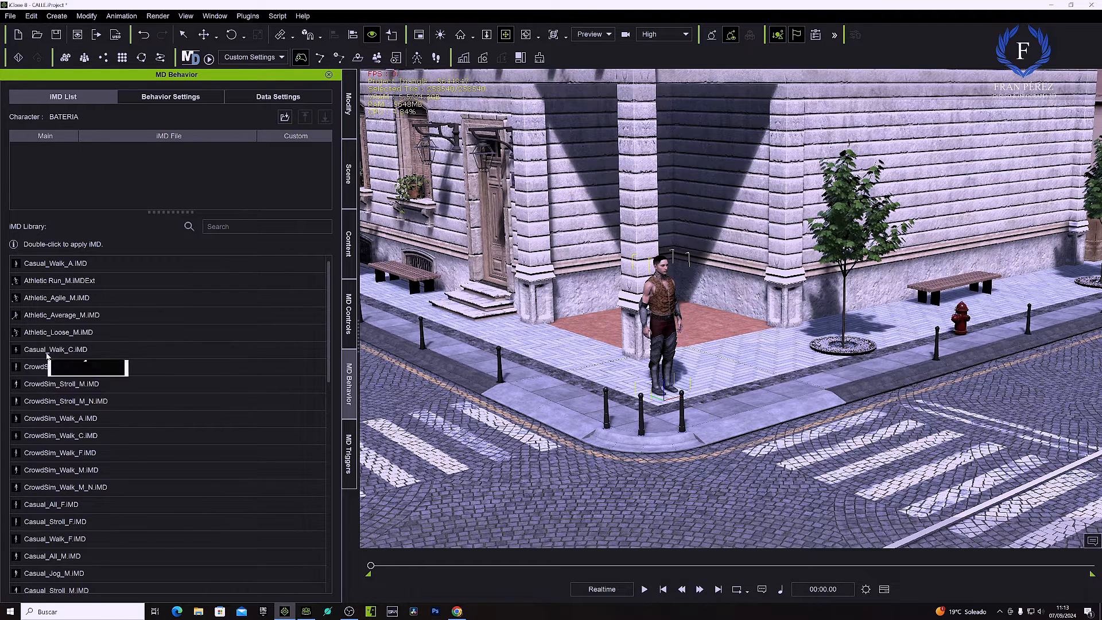
pyautogui.moveTo(47, 355)
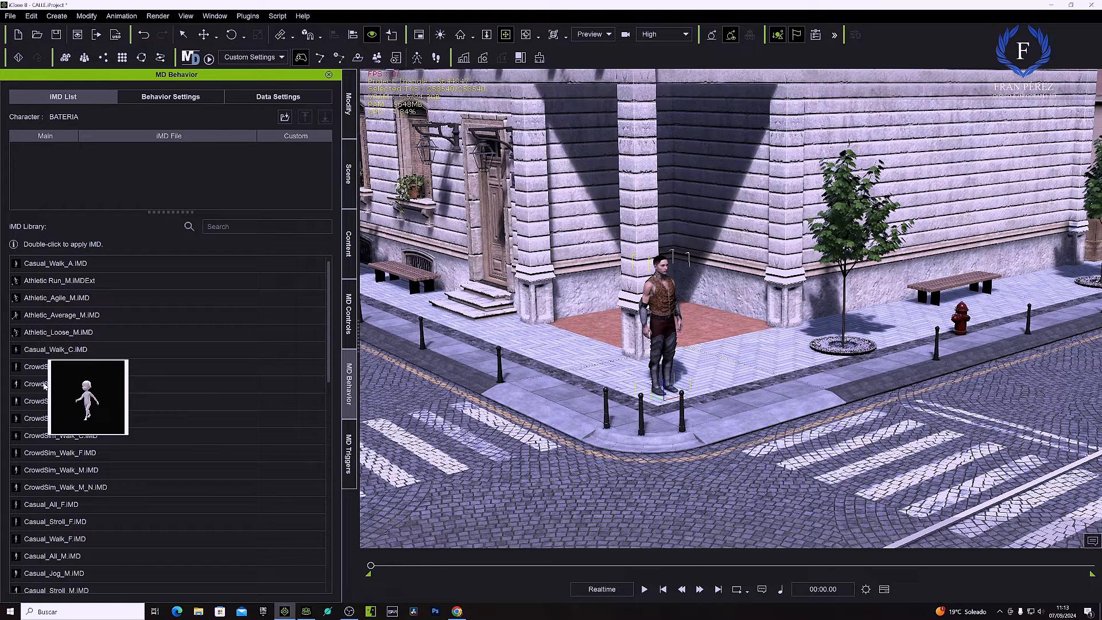
pyautogui.moveTo(42, 506)
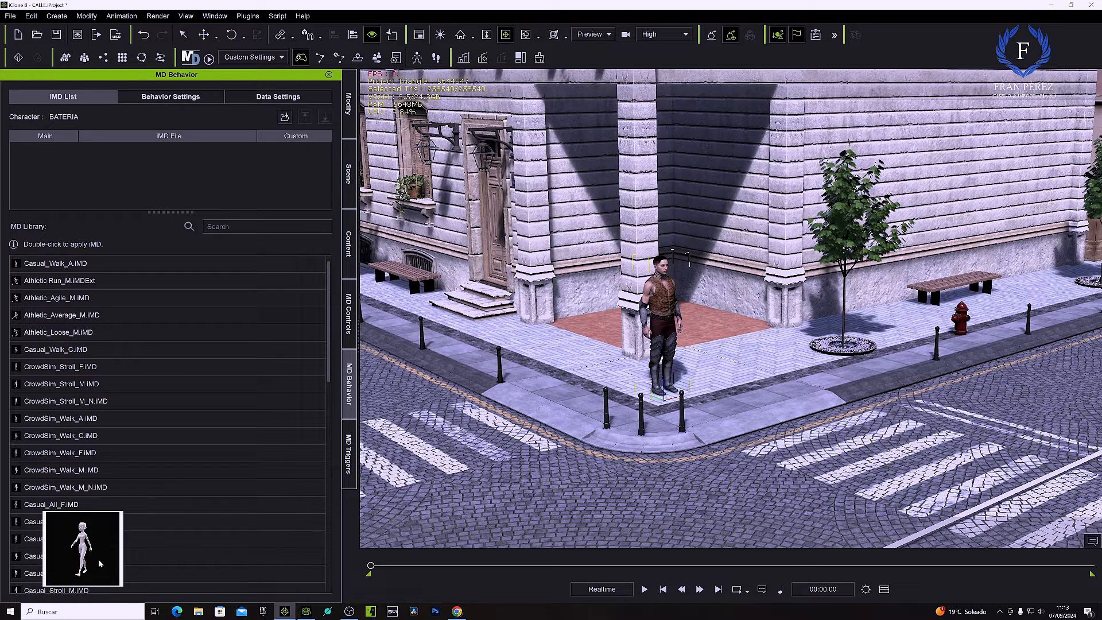
pyautogui.click(33, 558)
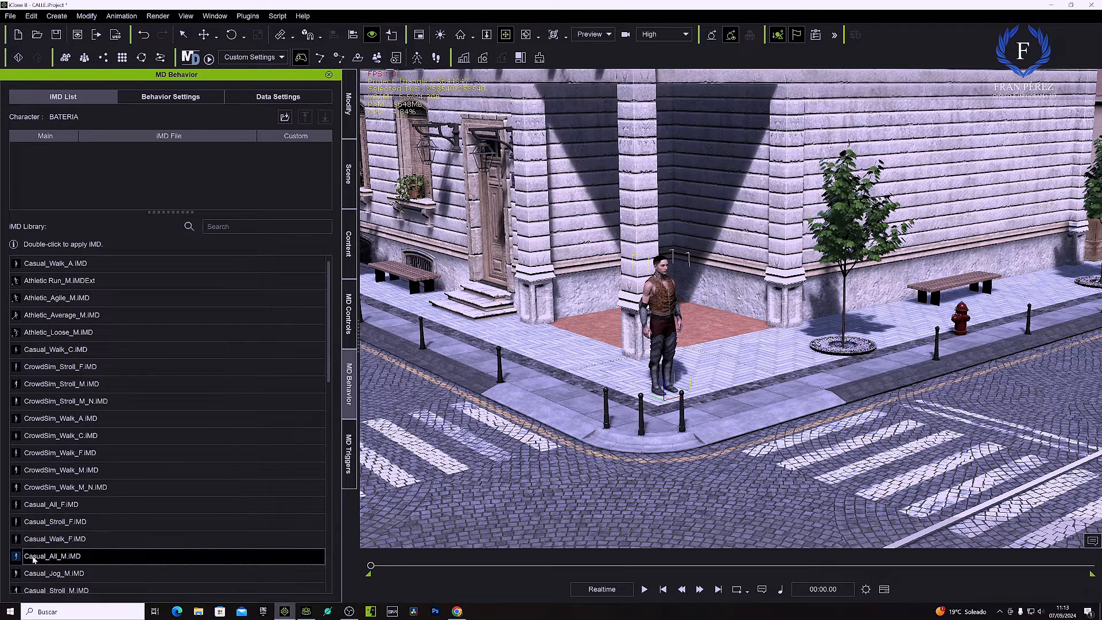
pyautogui.doubleClick(33, 560)
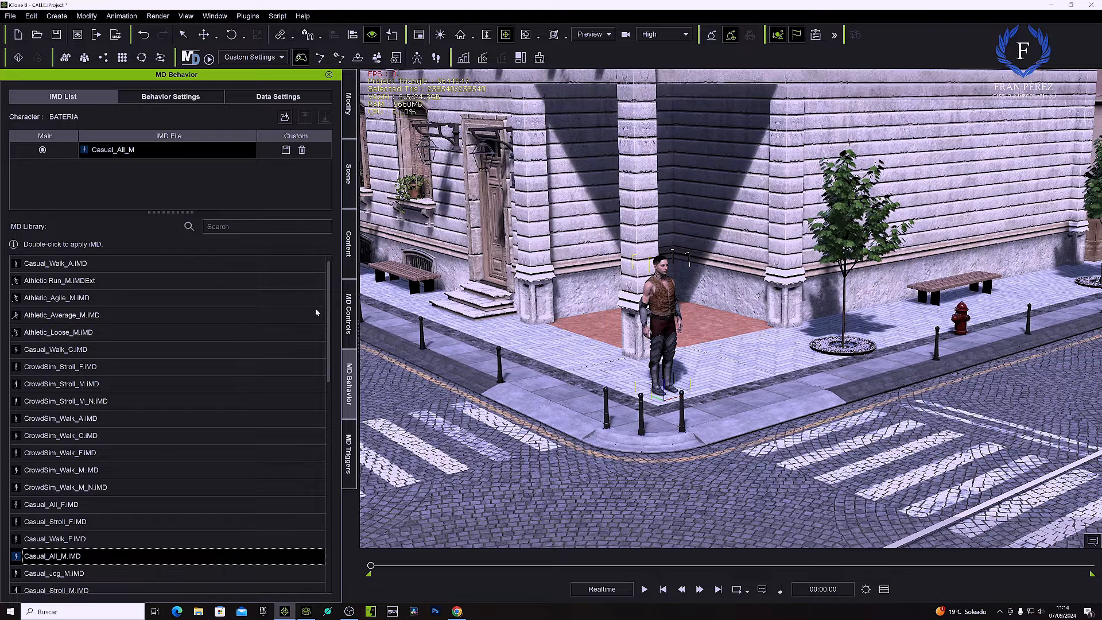
# Disable mouse waypoint control for BATERIA, start the Motion Director simulation and dismiss the foot contact warning
pyautogui.click(349, 325)
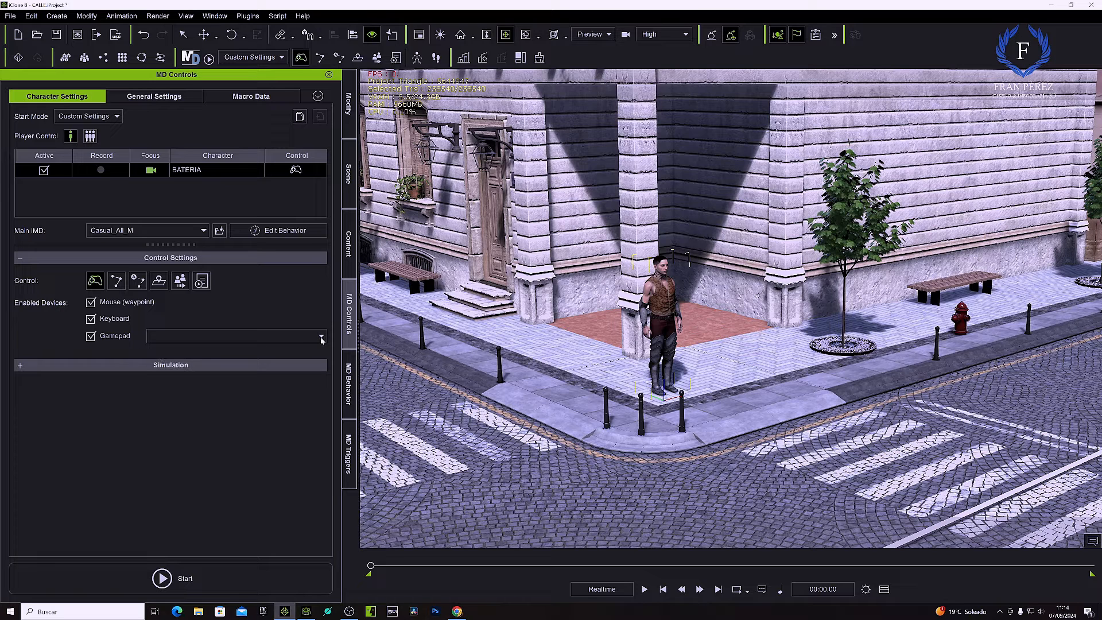
pyautogui.click(90, 302)
pyautogui.click(195, 581)
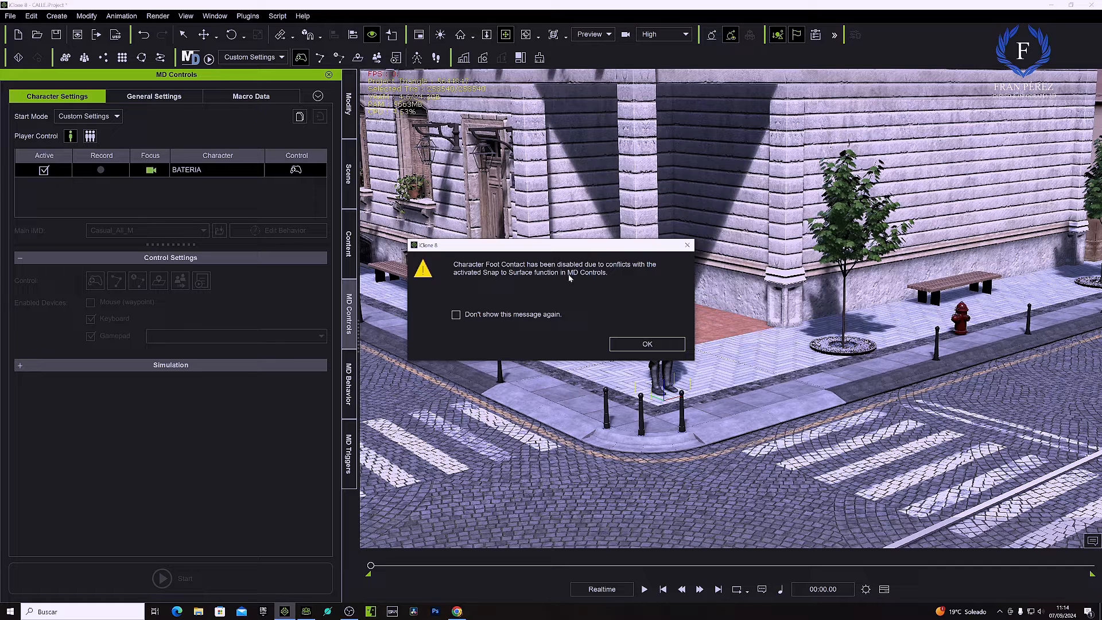
pyautogui.click(651, 345)
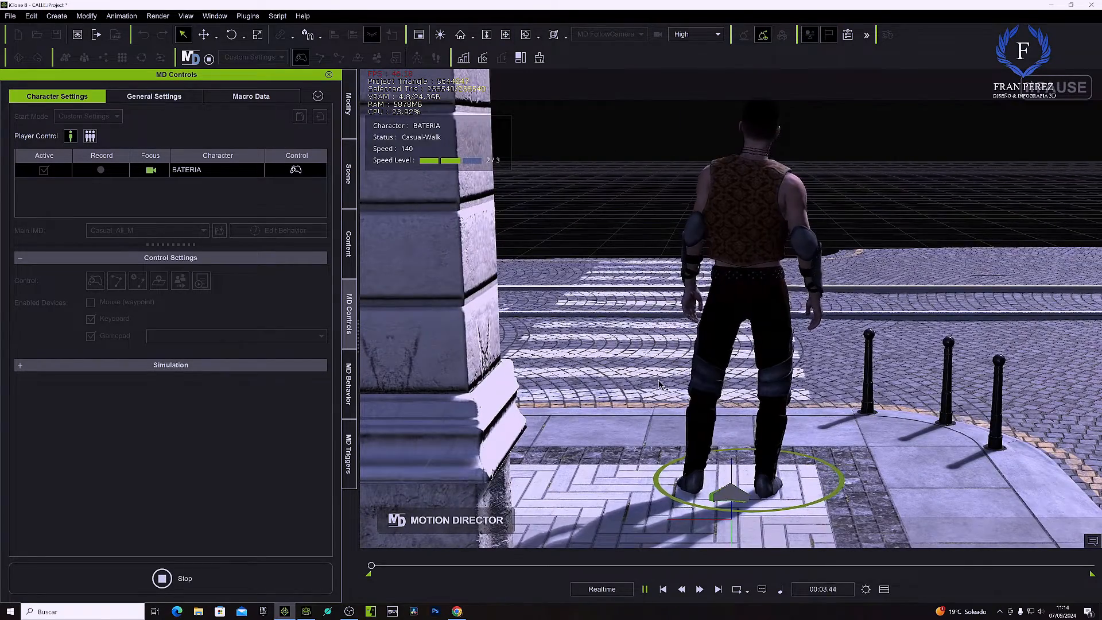
pyautogui.moveTo(675, 377); pyautogui.dragTo(629, 362, button='right')
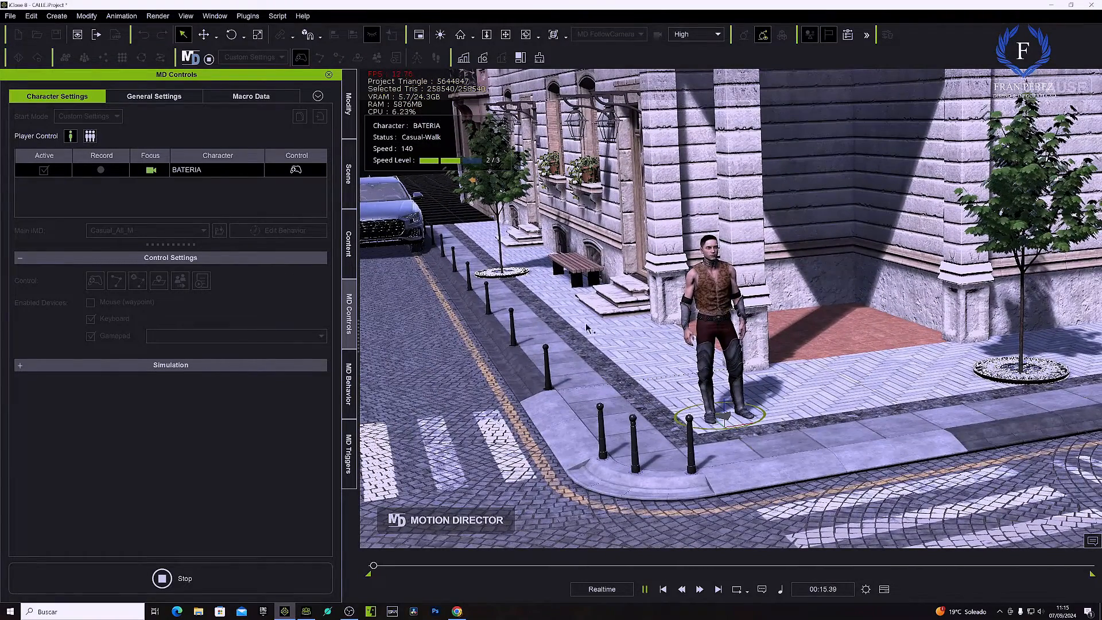
pyautogui.click(558, 304)
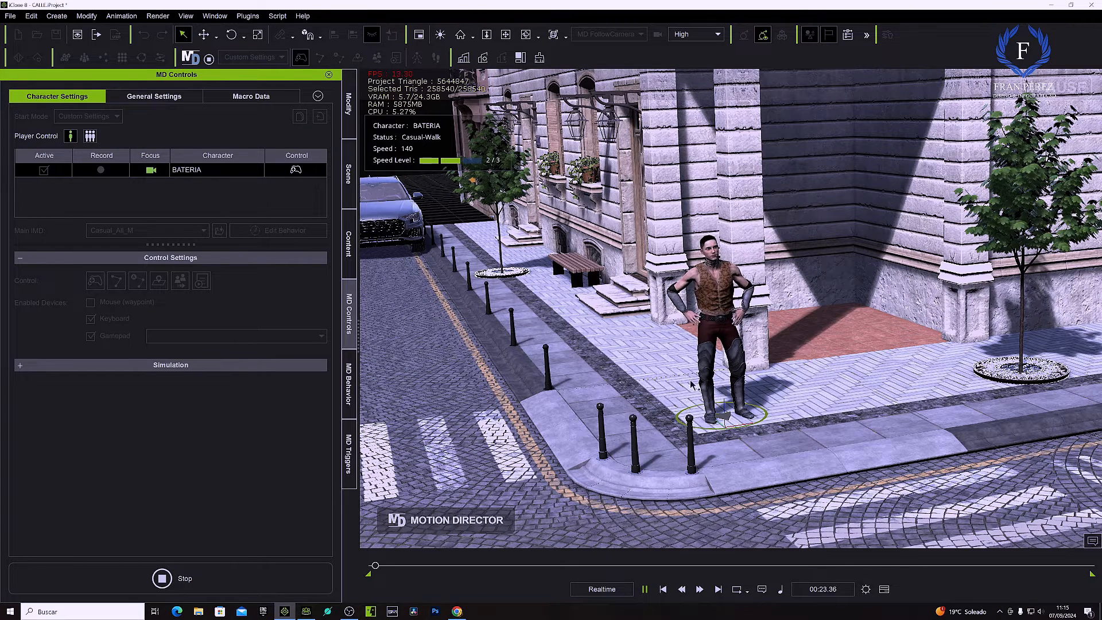
# Make BATERIA perform the Phone action and end it with Leave
pyautogui.click(715, 307)
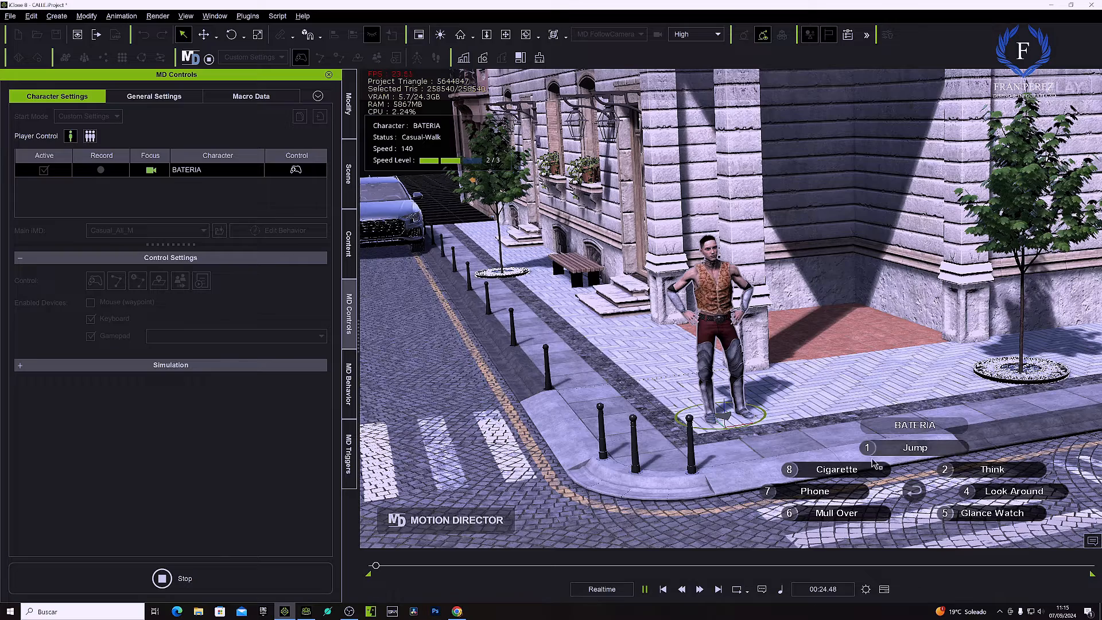
pyautogui.click(822, 494)
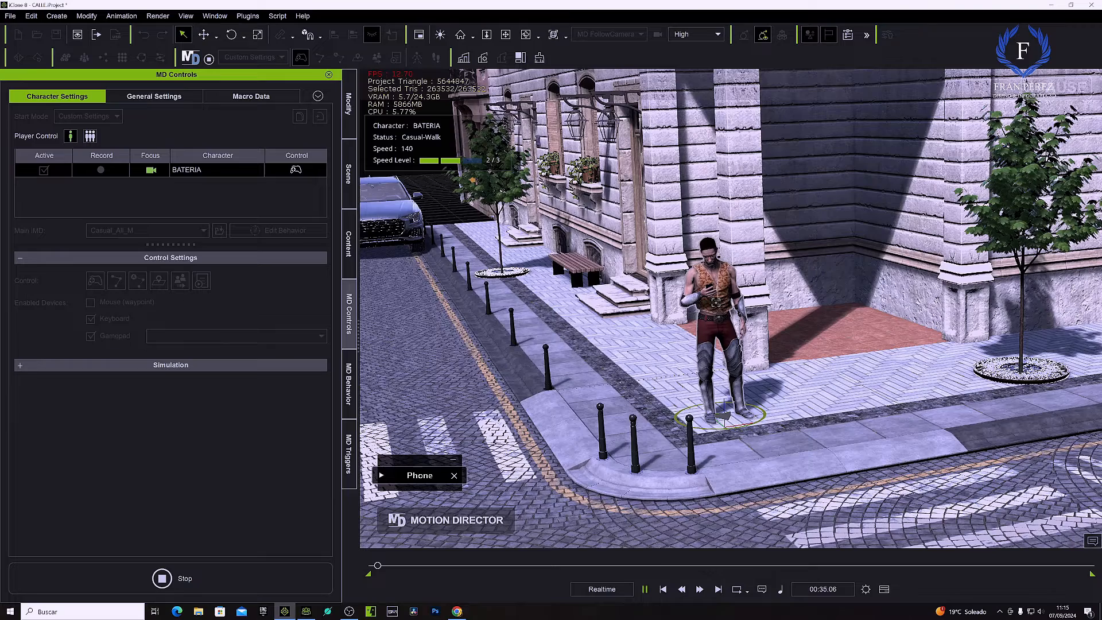
pyautogui.scroll(5, 714, 301)
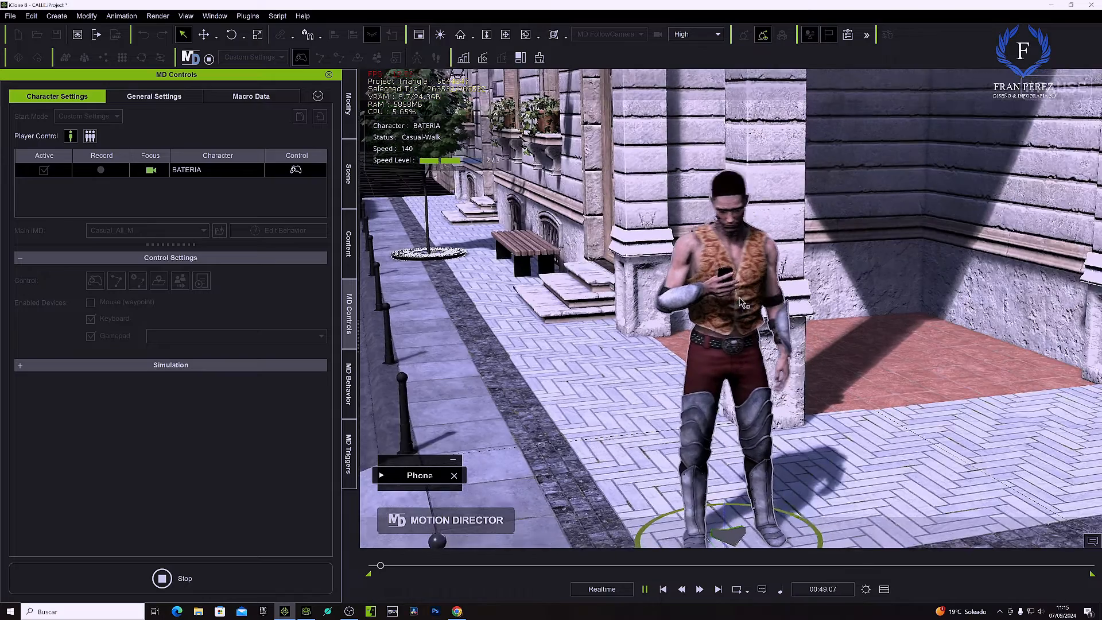
pyautogui.click(724, 298)
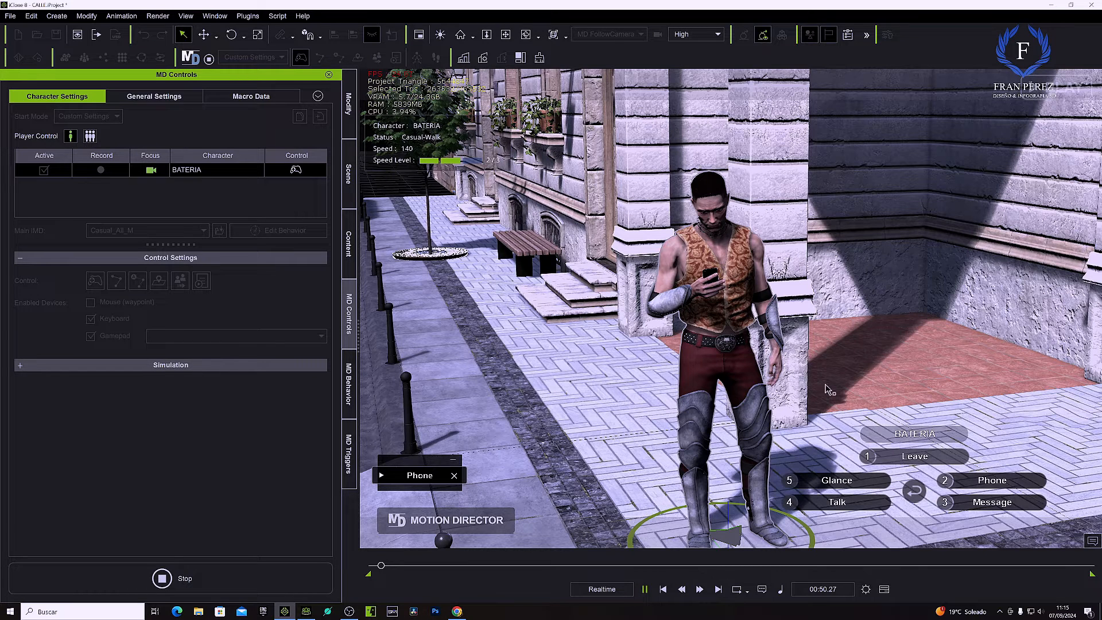
pyautogui.click(915, 457)
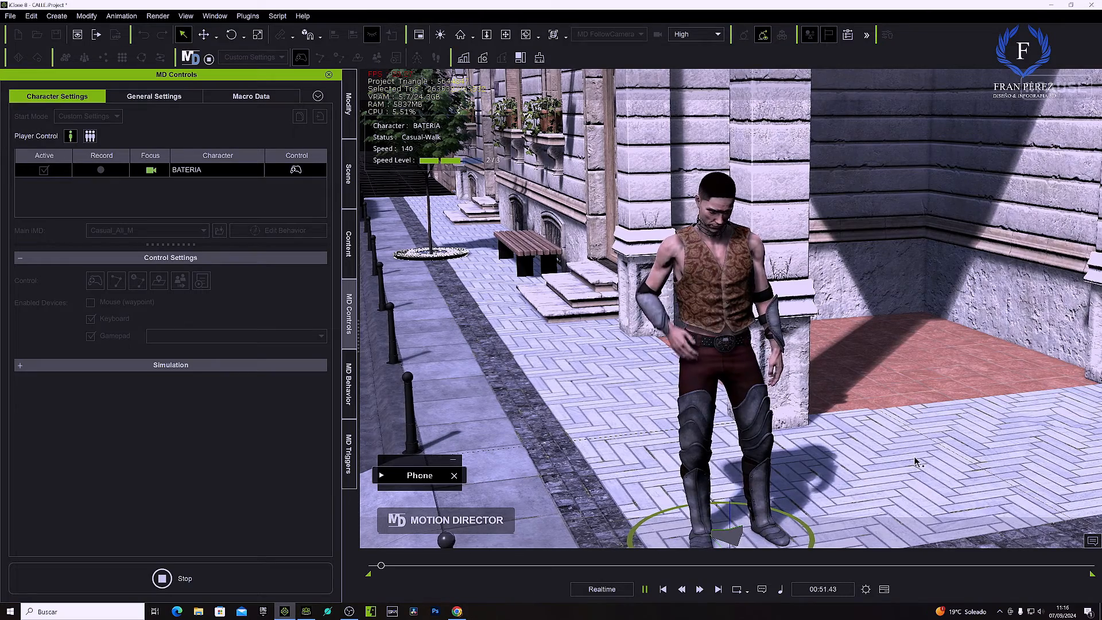
# Make BATERIA perform the Glance Watch and Look Around actions, trying target points on the pavement between them
pyautogui.click(720, 305)
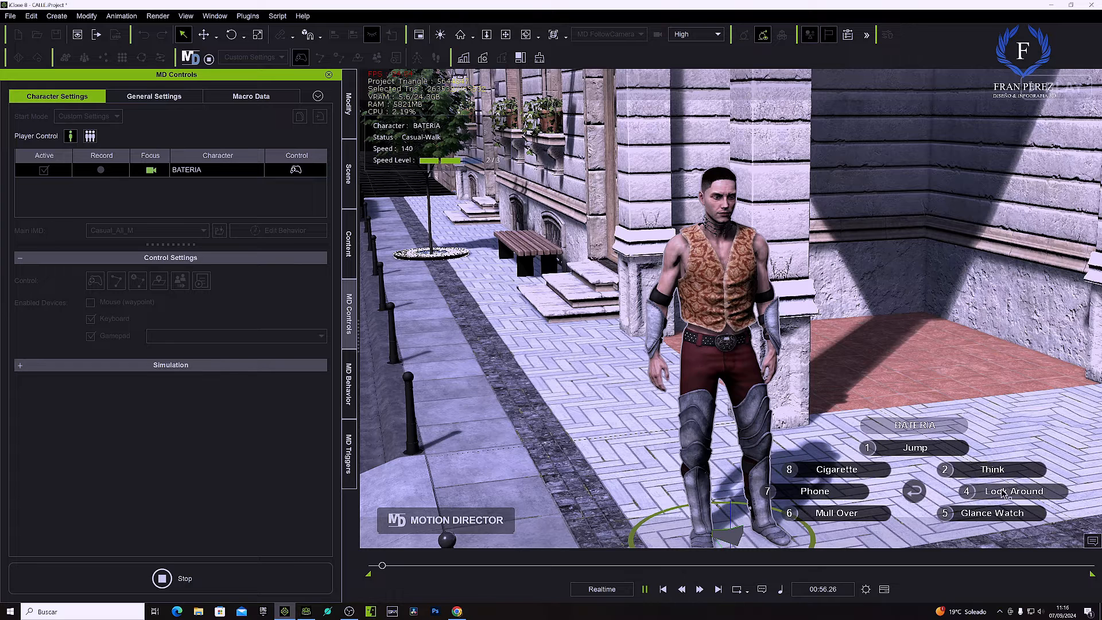
pyautogui.click(983, 517)
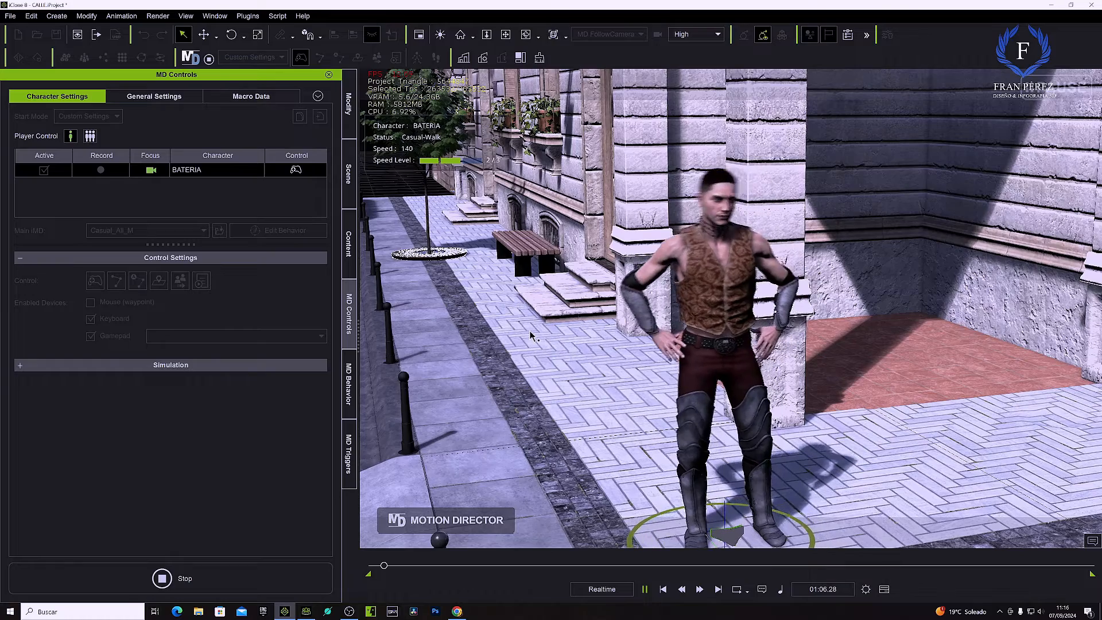
pyautogui.keyDown('alt'); pyautogui.click(512, 333); pyautogui.keyUp('alt')
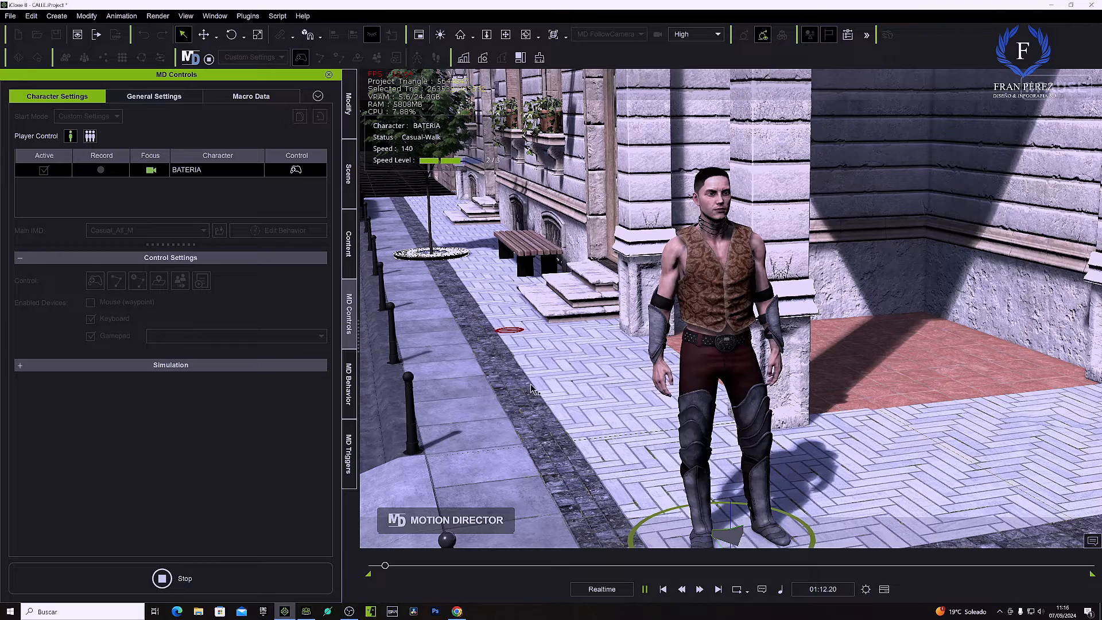
pyautogui.keyDown('alt'); pyautogui.click(912, 468); pyautogui.keyUp('alt')
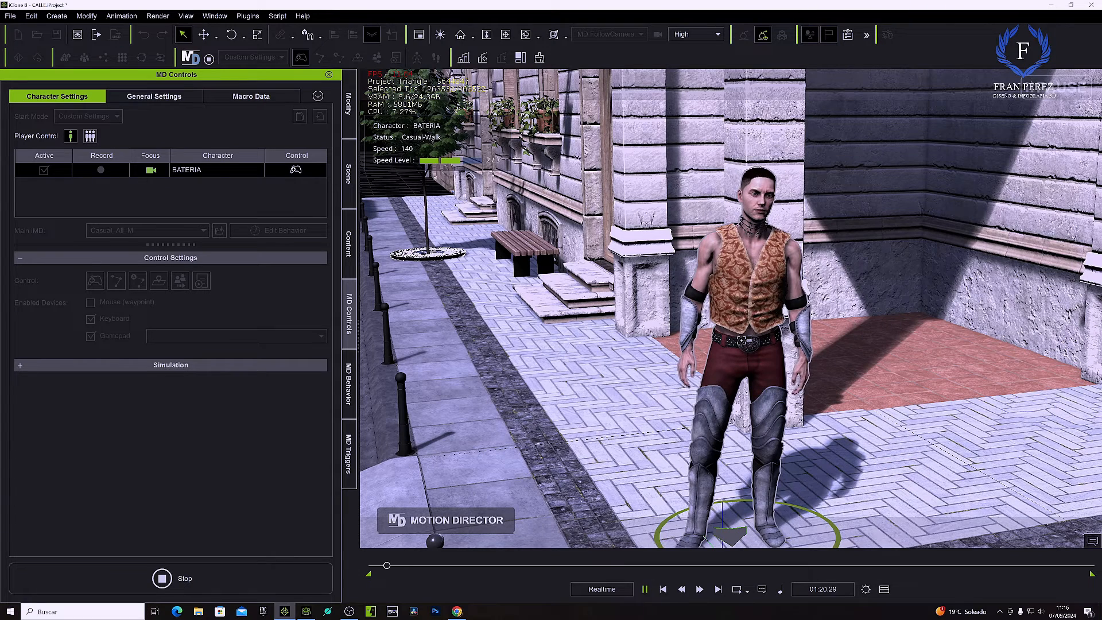
pyautogui.click(739, 336)
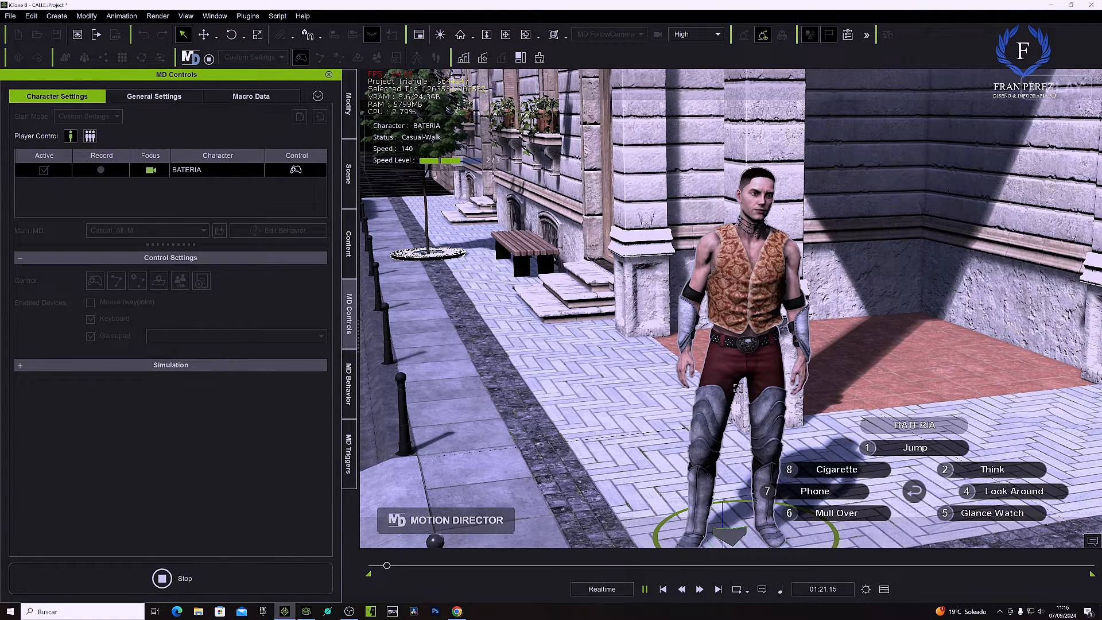
pyautogui.click(1013, 493)
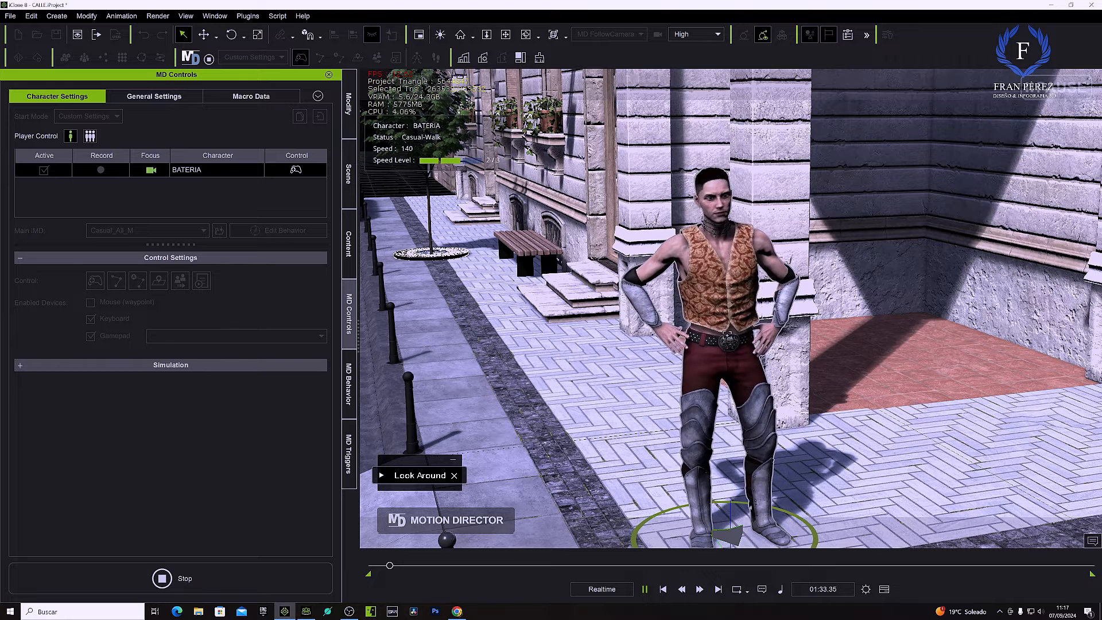
# Start BATERIA's Cigarette action, queue Smoke and Light Up, and remove Smoke from the action queue
pyautogui.click(727, 328)
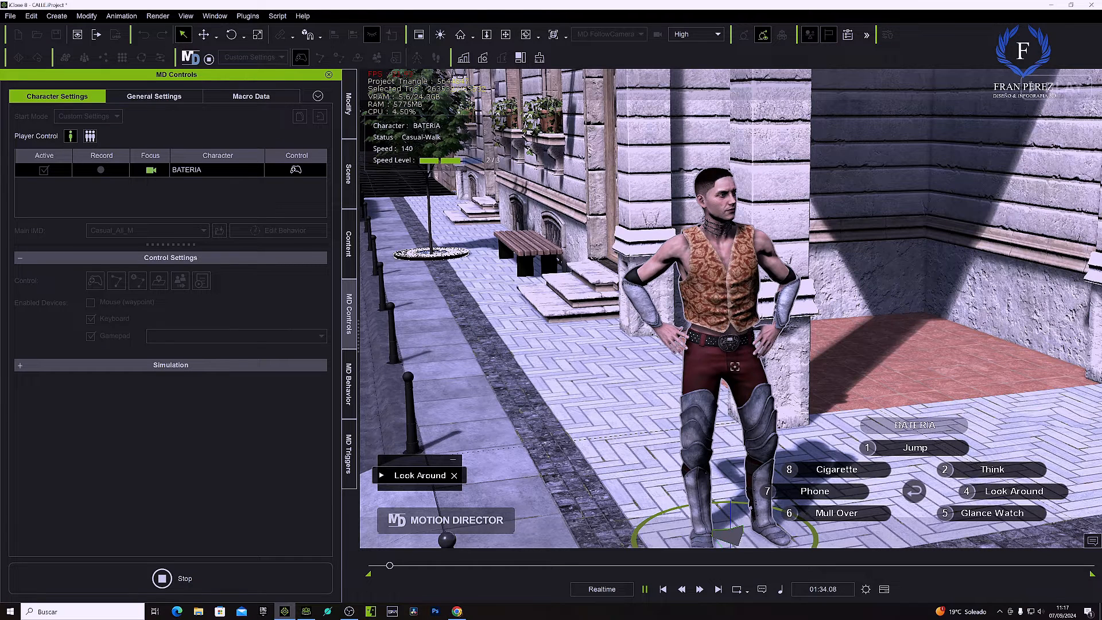
pyautogui.click(848, 471)
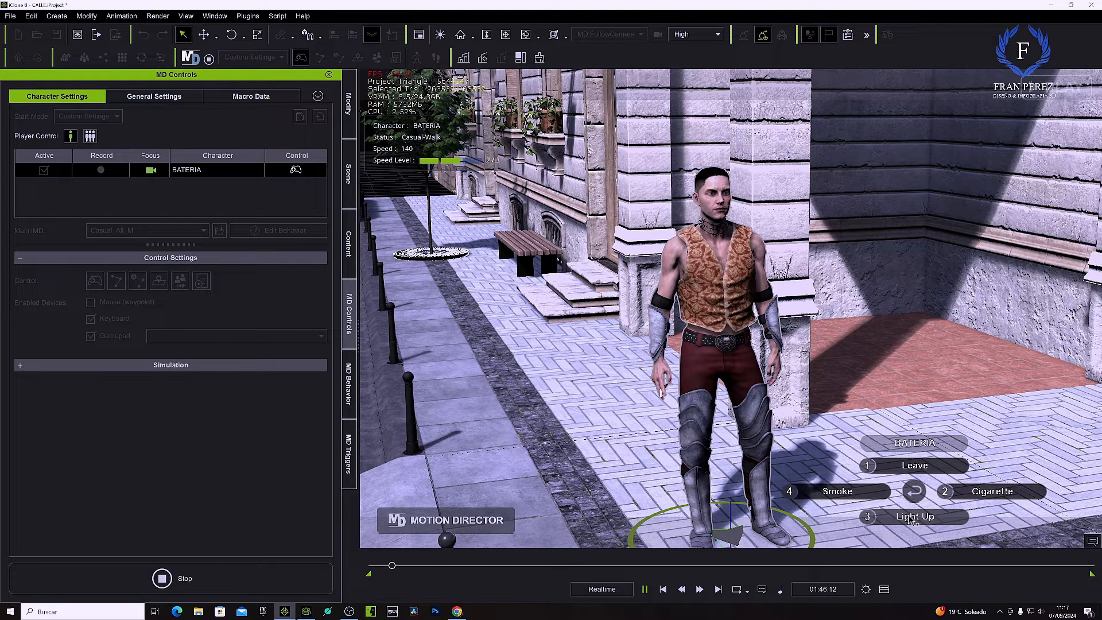
pyautogui.click(839, 492)
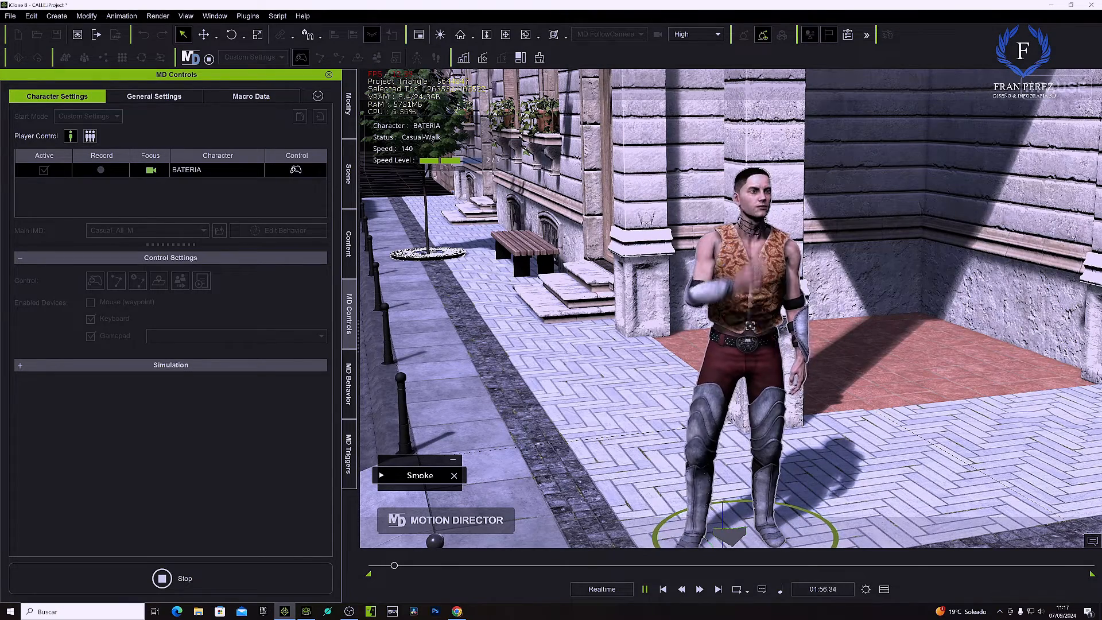
pyautogui.click(719, 325)
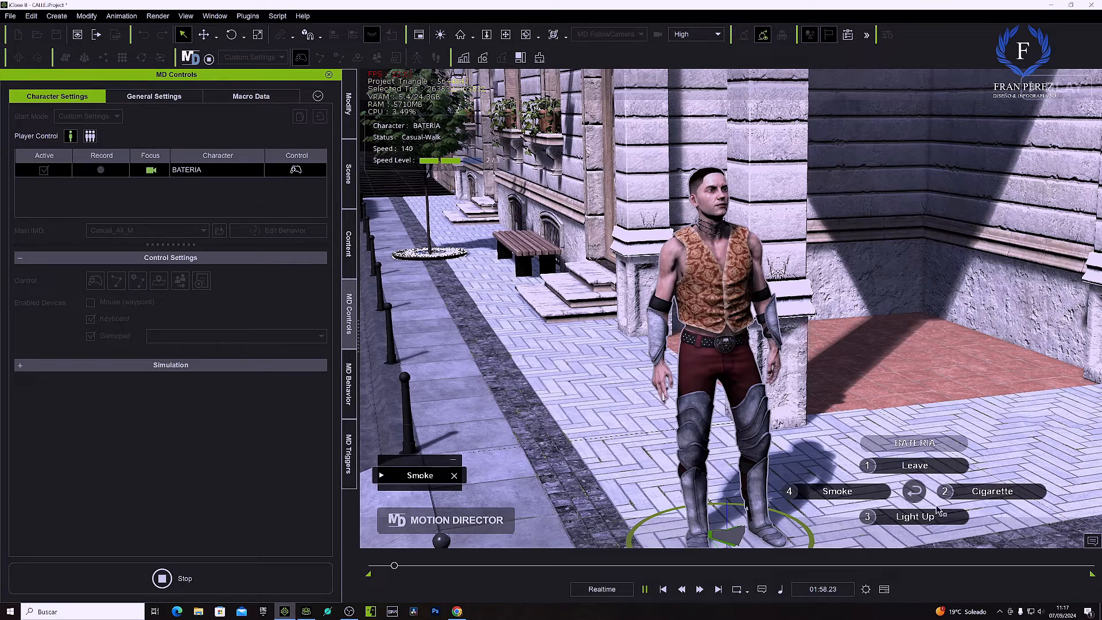
pyautogui.click(919, 517)
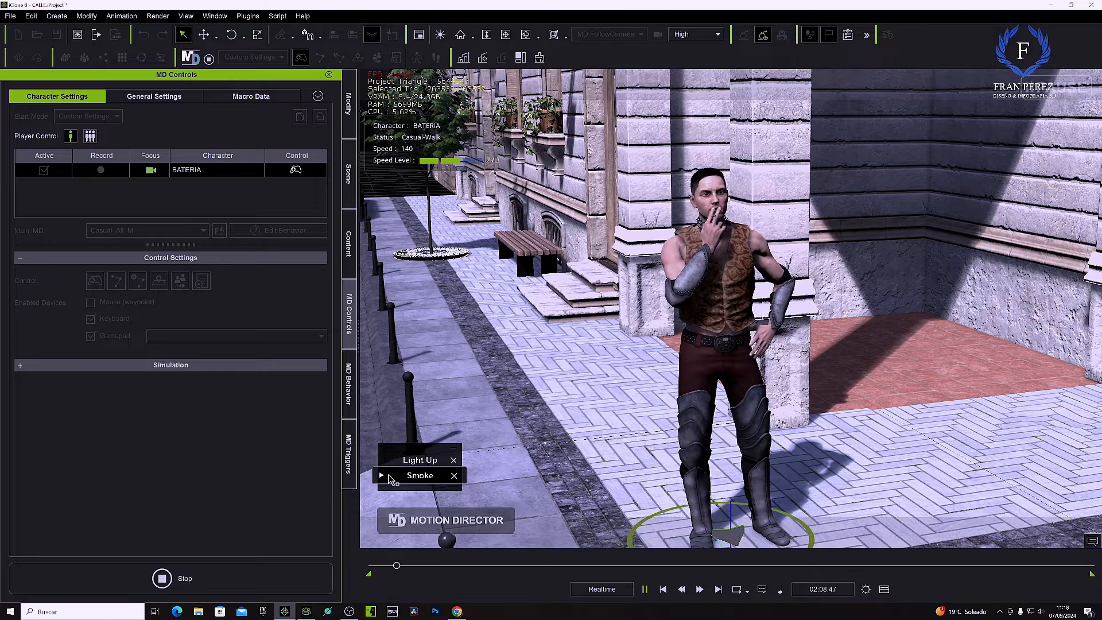
pyautogui.click(455, 476)
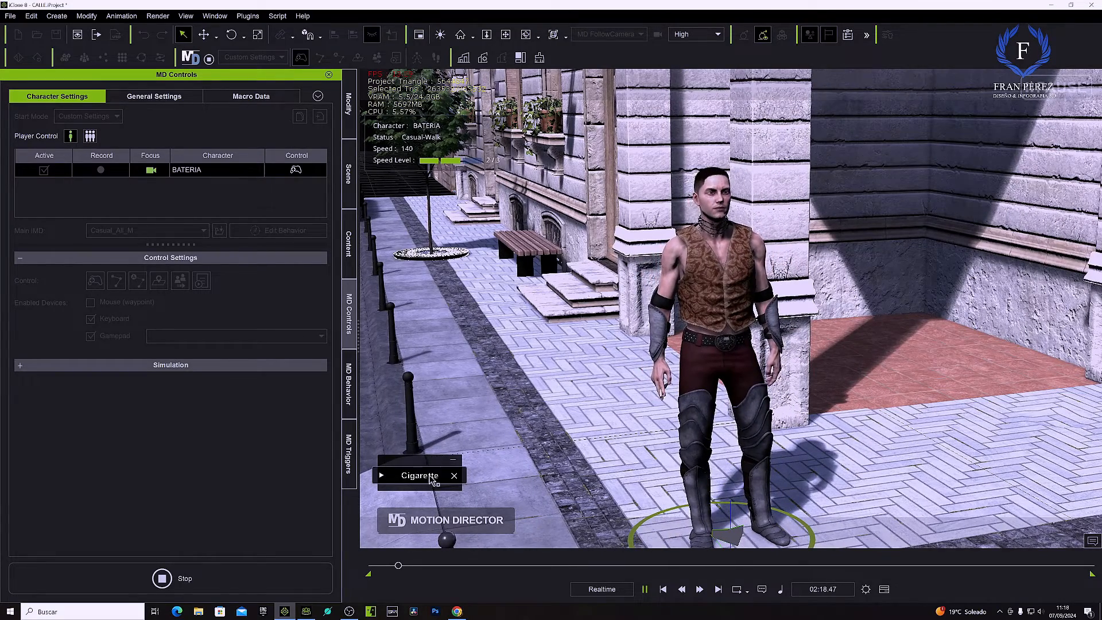
# Make BATERIA perform the Think action, check the character's other available actions and stop the simulation
pyautogui.click(710, 313)
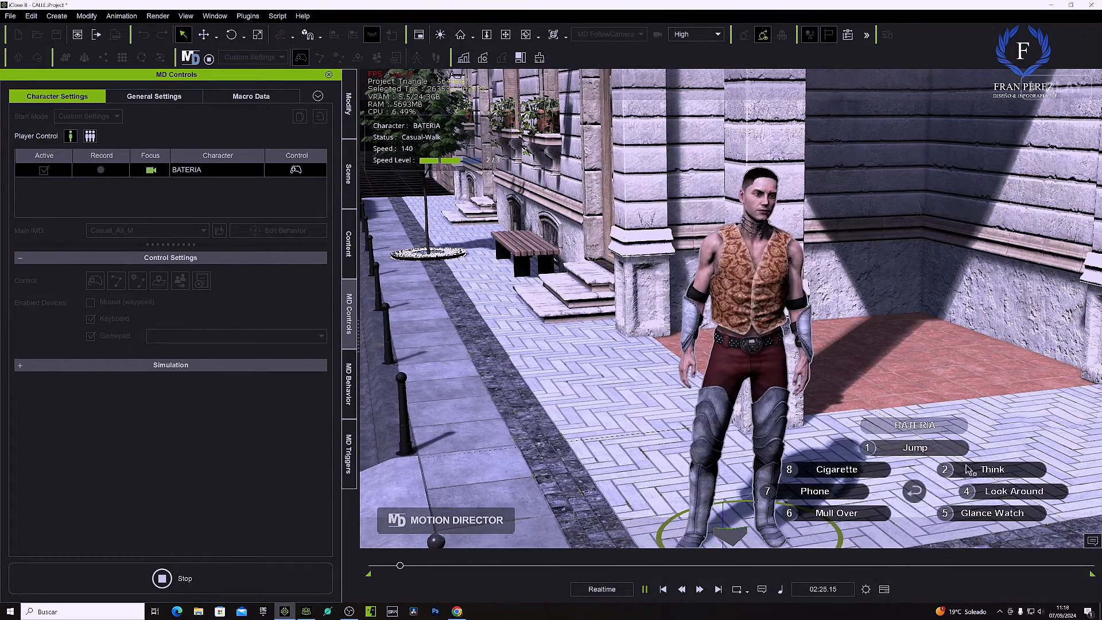
pyautogui.click(995, 470)
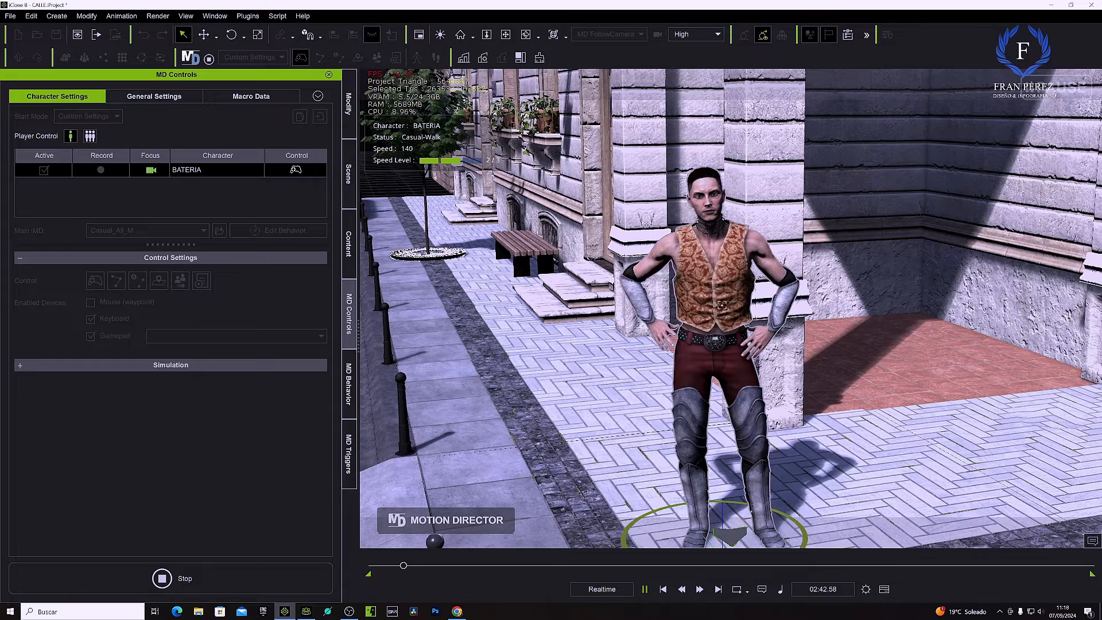
pyautogui.rightClick(740, 294)
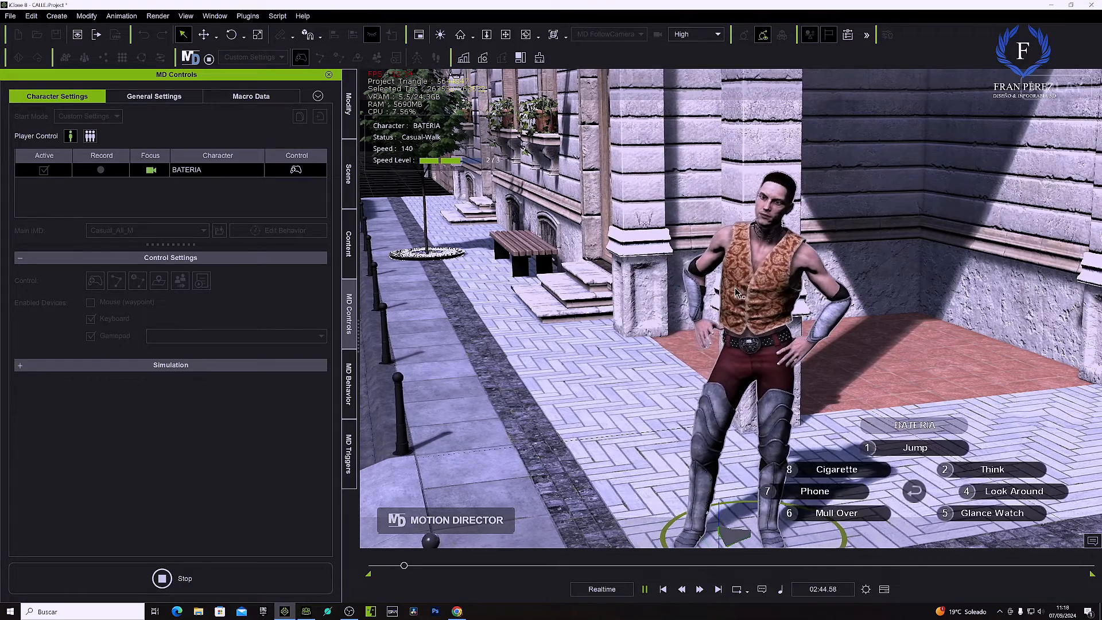
pyautogui.click(916, 494)
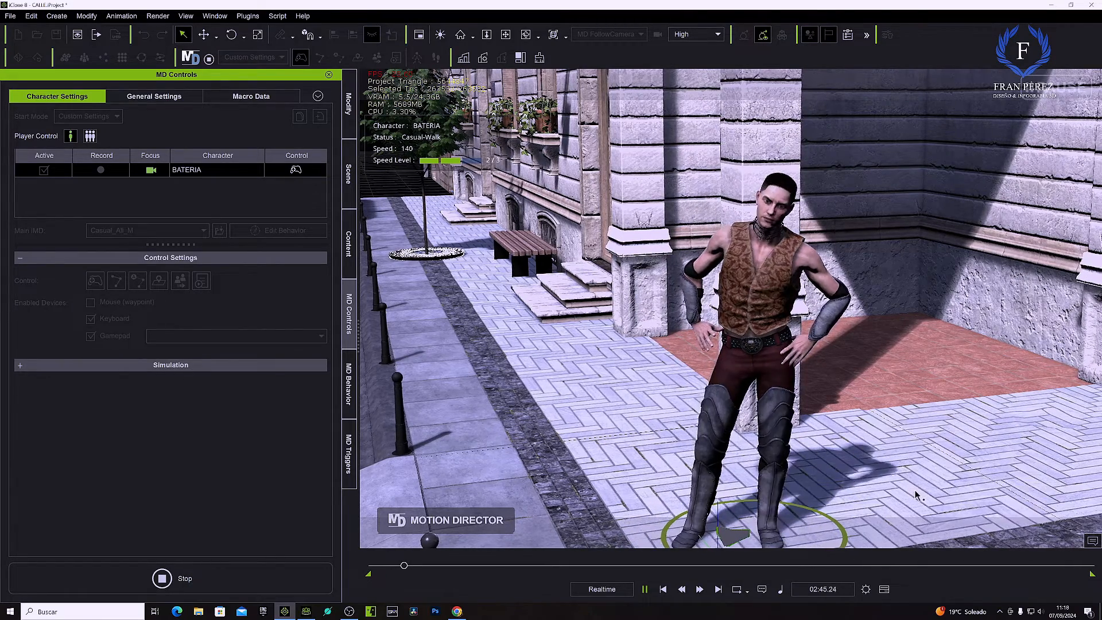
pyautogui.rightClick(758, 294)
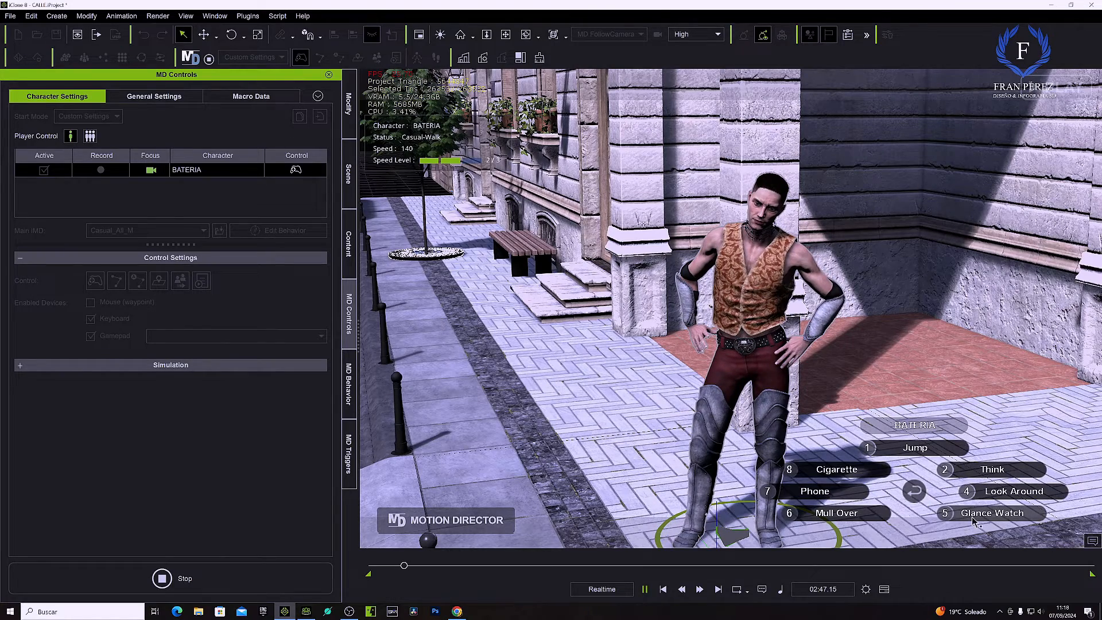
pyautogui.click(914, 493)
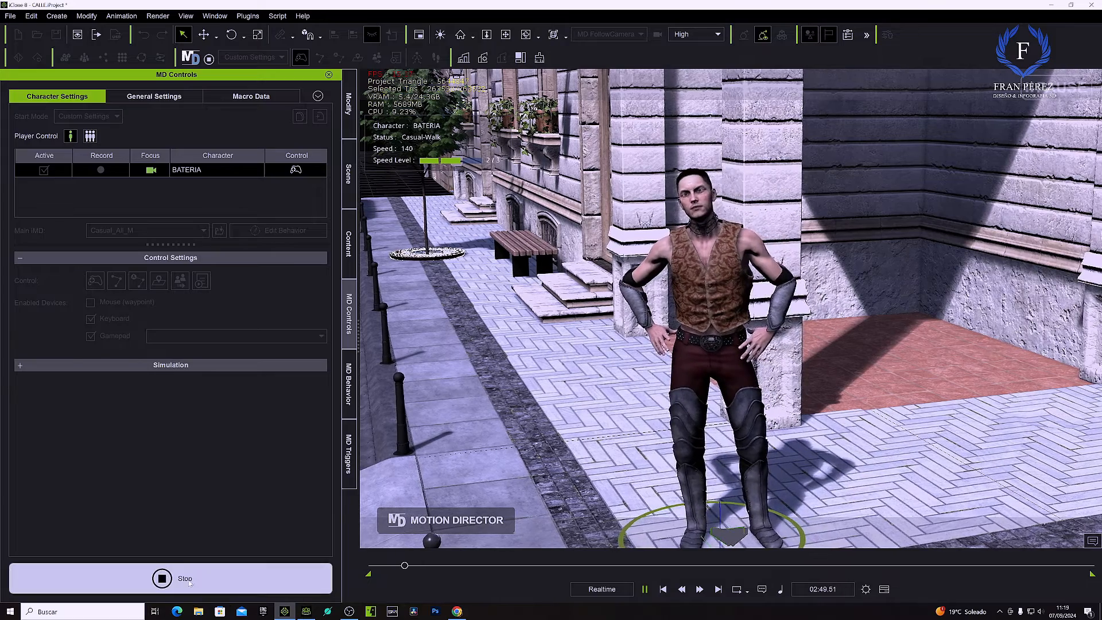
pyautogui.click(184, 578)
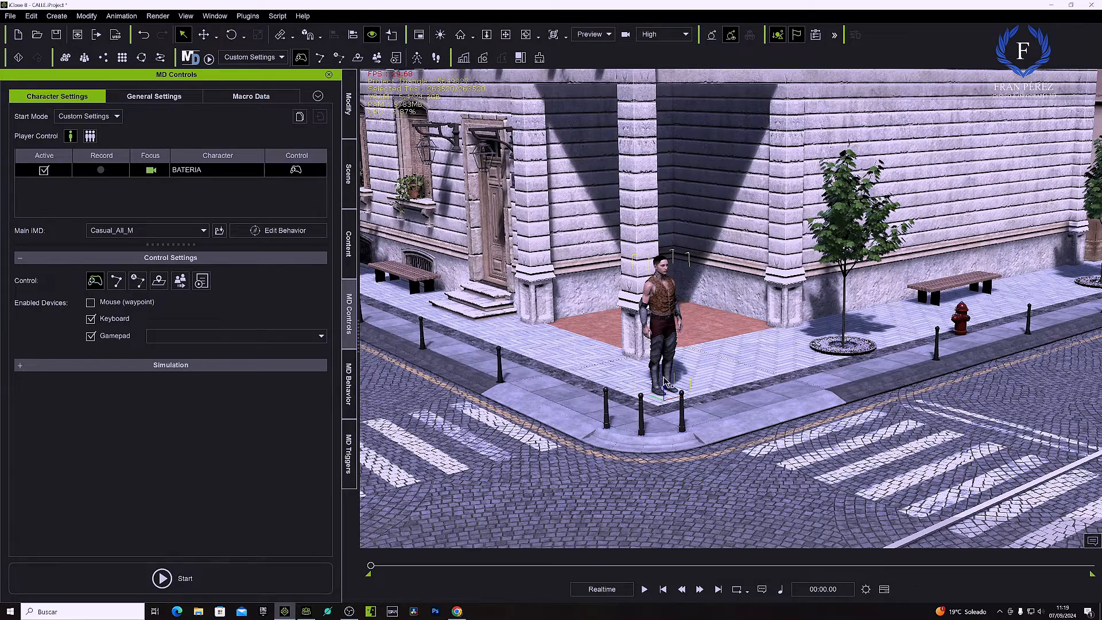
# Start the Motion Director simulation and try to send BATERIA to a target point on the pavement beside the street
pyautogui.click(351, 130)
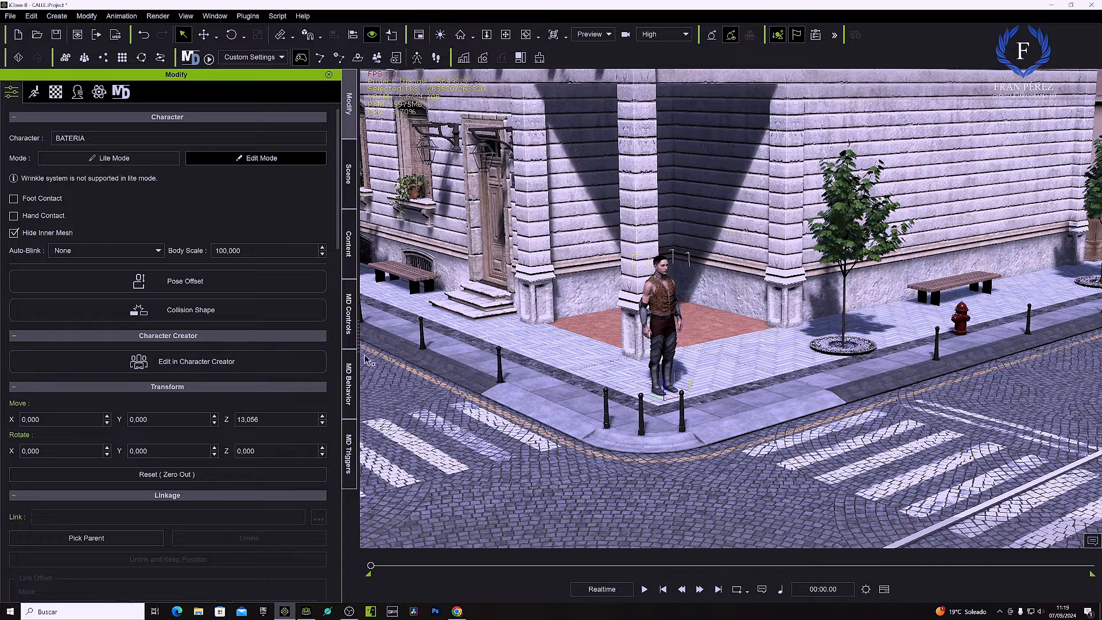
pyautogui.click(350, 314)
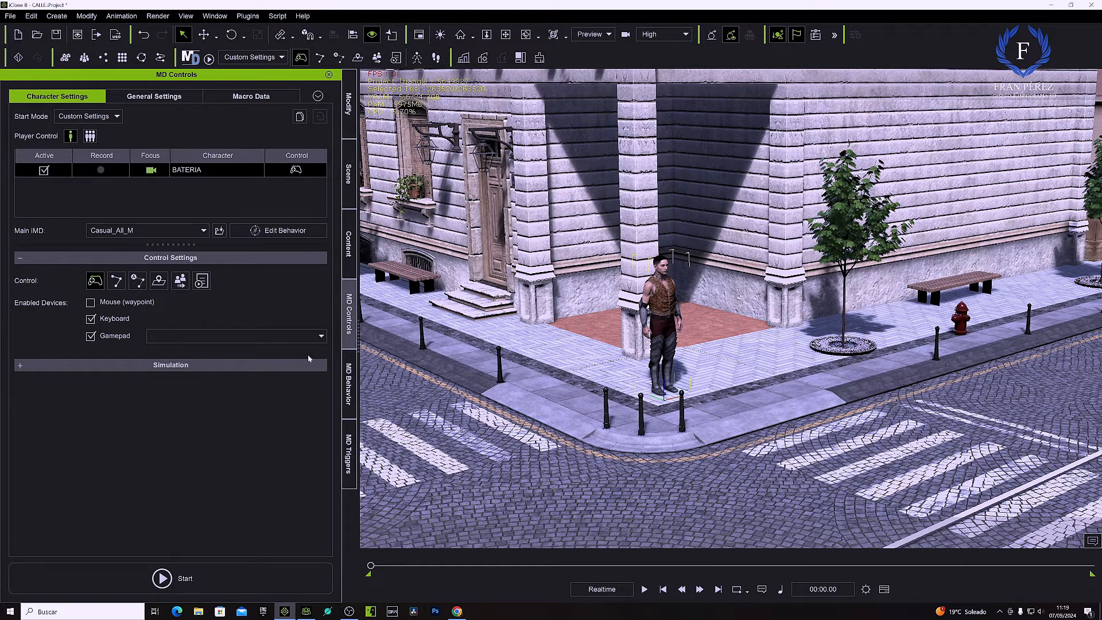
pyautogui.click(185, 580)
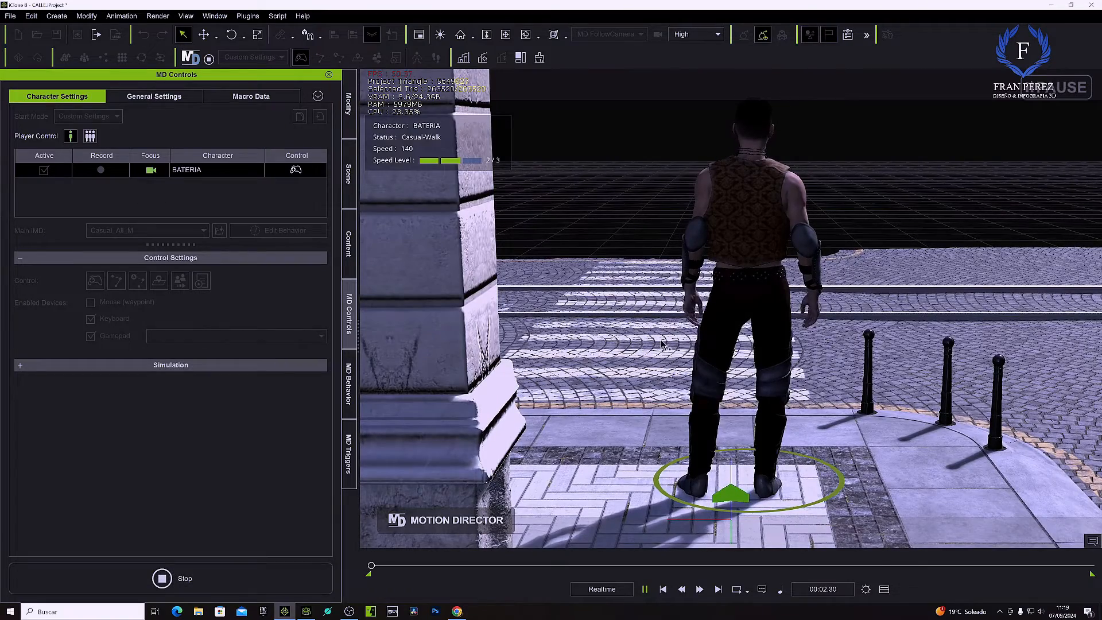
pyautogui.moveTo(662, 346); pyautogui.dragTo(662, 345, button='right')
pyautogui.click(596, 298)
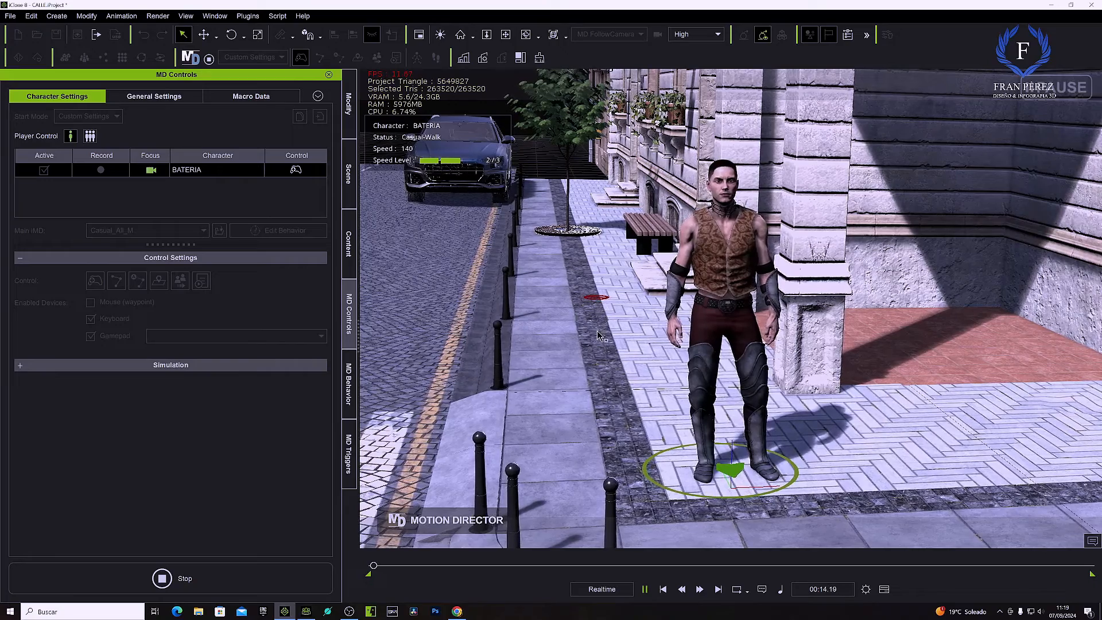
# Steer BATERIA manually along the pavement towards the tree and back to the kerb, and stop the simulation
pyautogui.press('w')
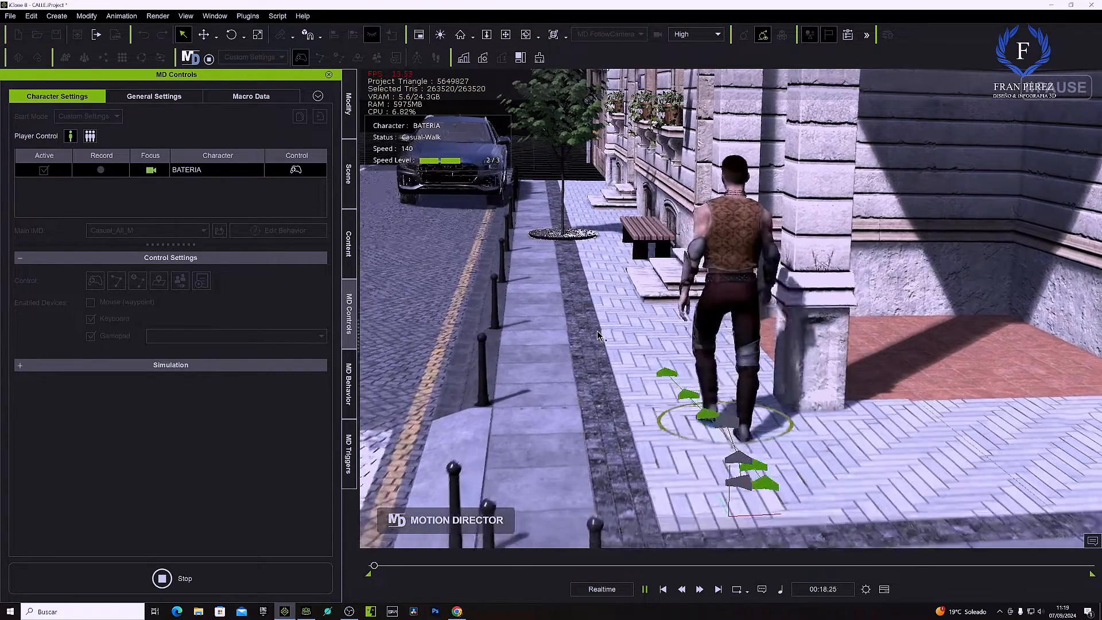
pyautogui.press('a')
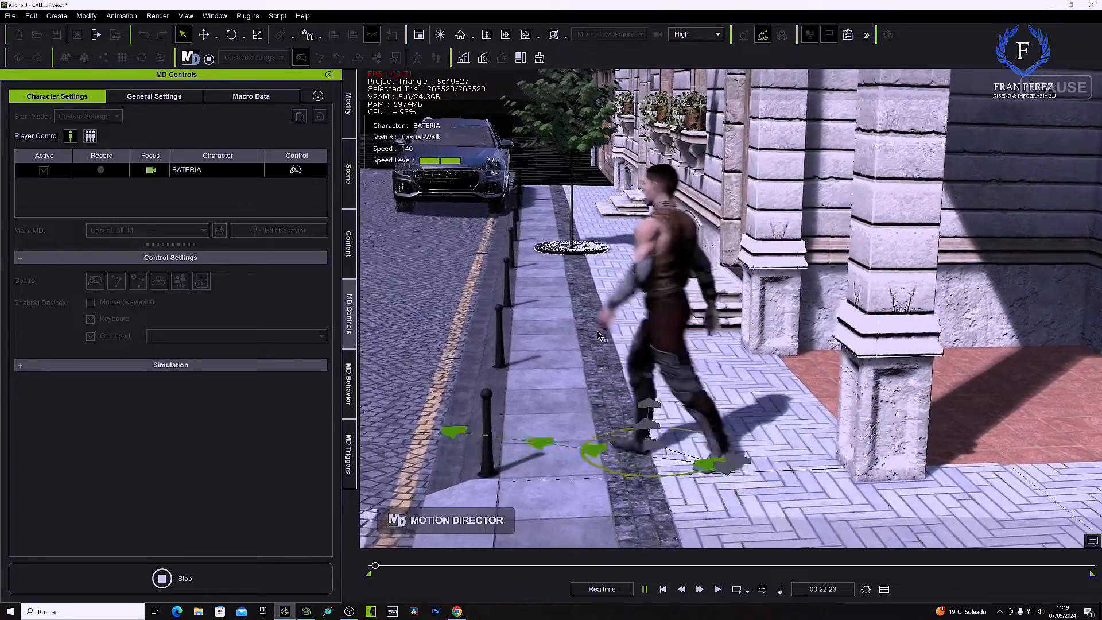
pyautogui.press('w')
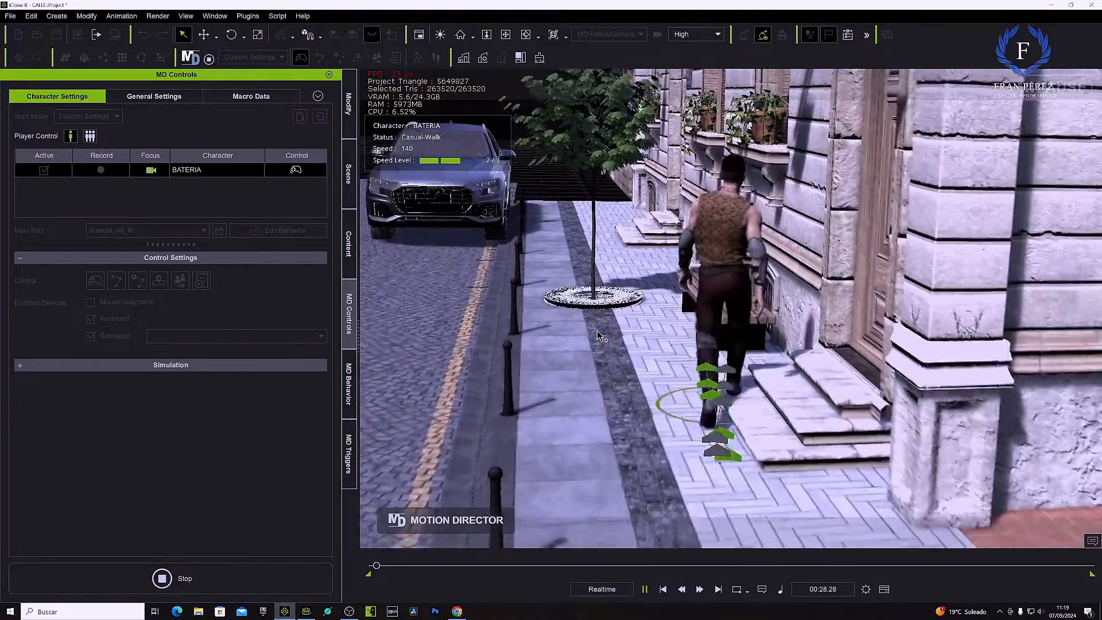
pyautogui.press('a')
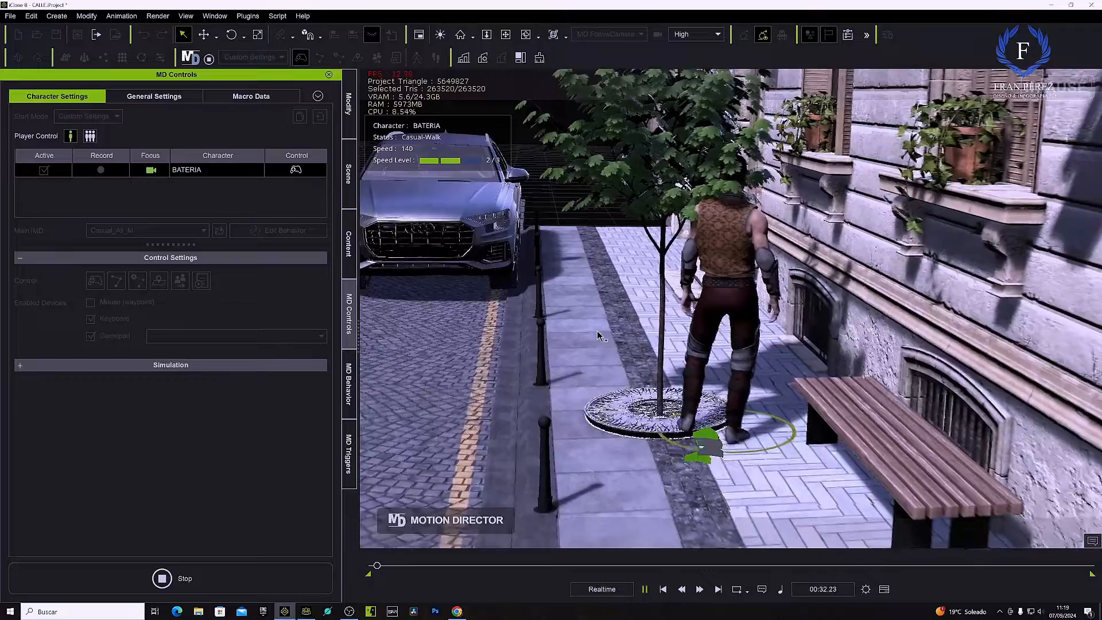
pyautogui.press('s')
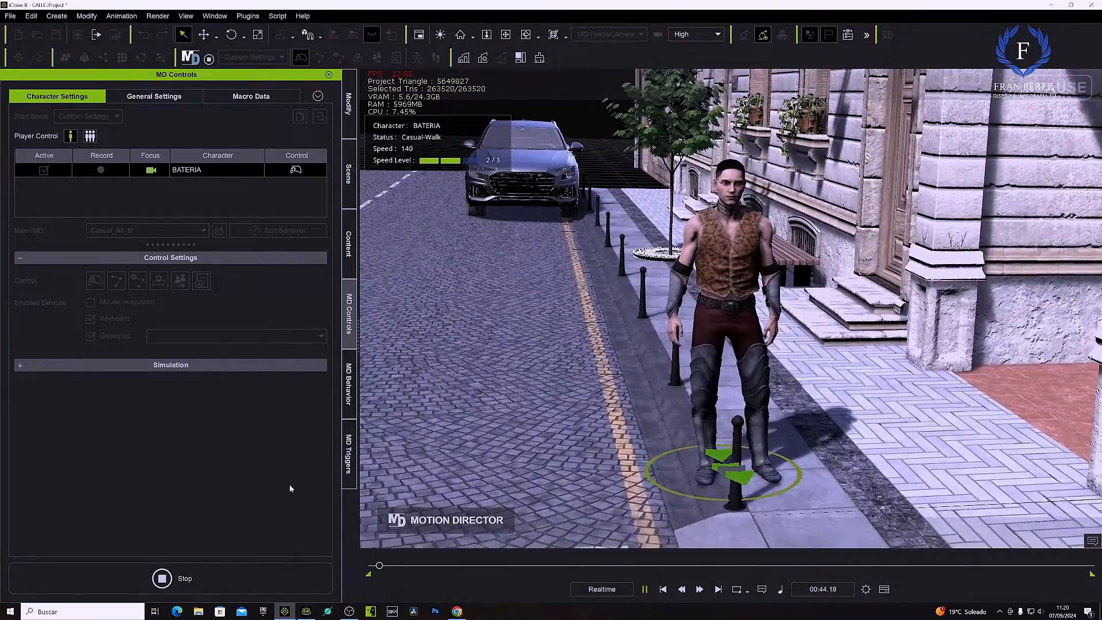
pyautogui.click(193, 584)
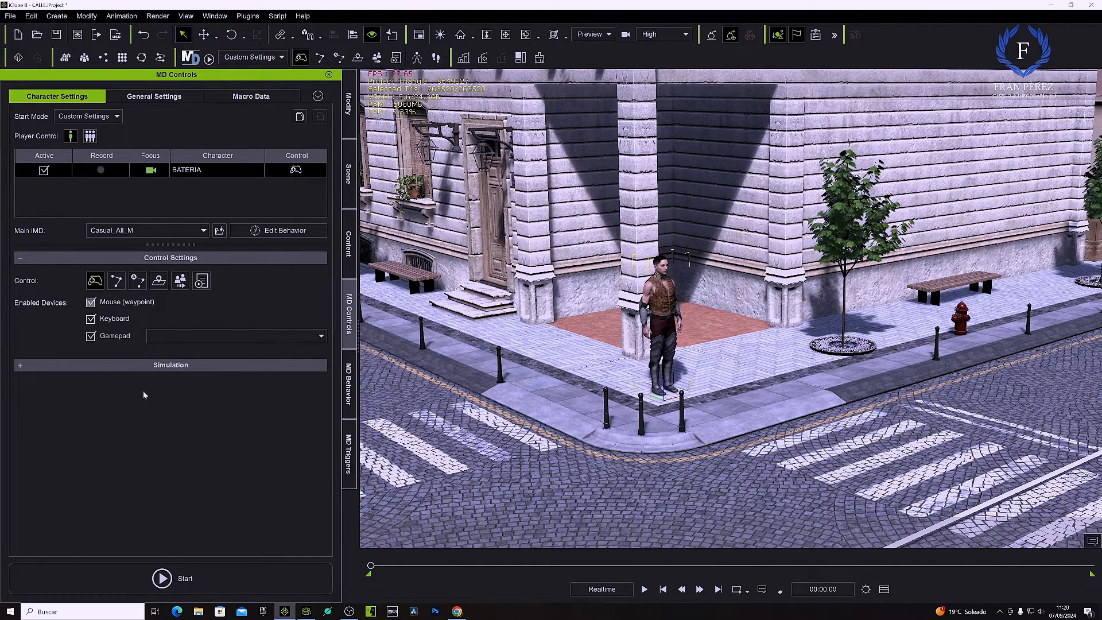
# Run the simulation with mouse waypoints enabled, send BATERIA onto the zebra crossing and frame the character with the building corner
pyautogui.click(186, 582)
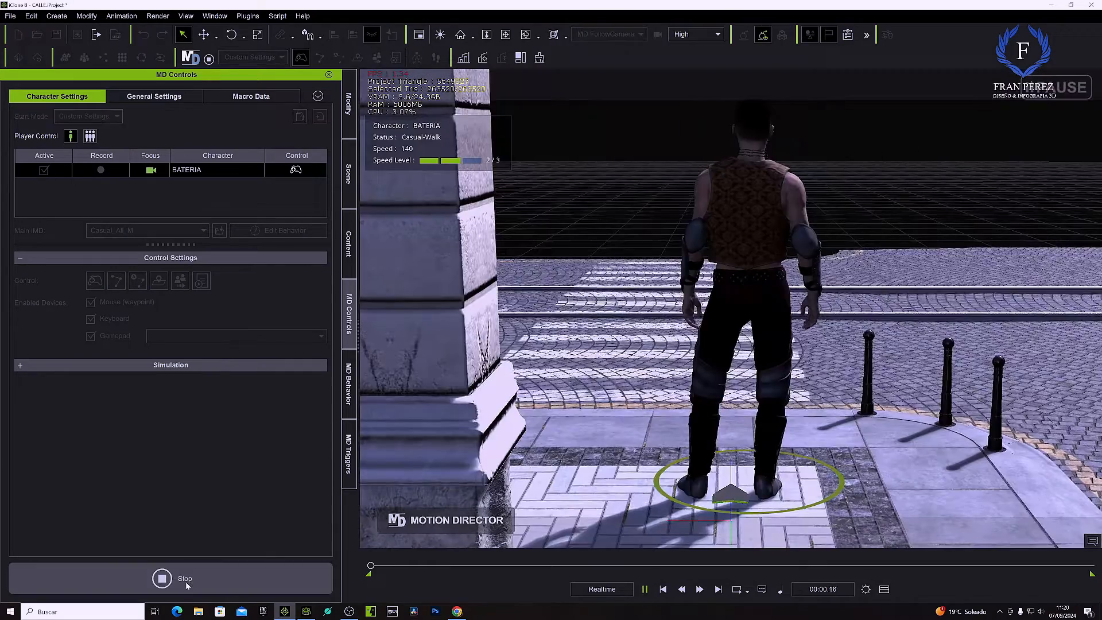
pyautogui.click(632, 340)
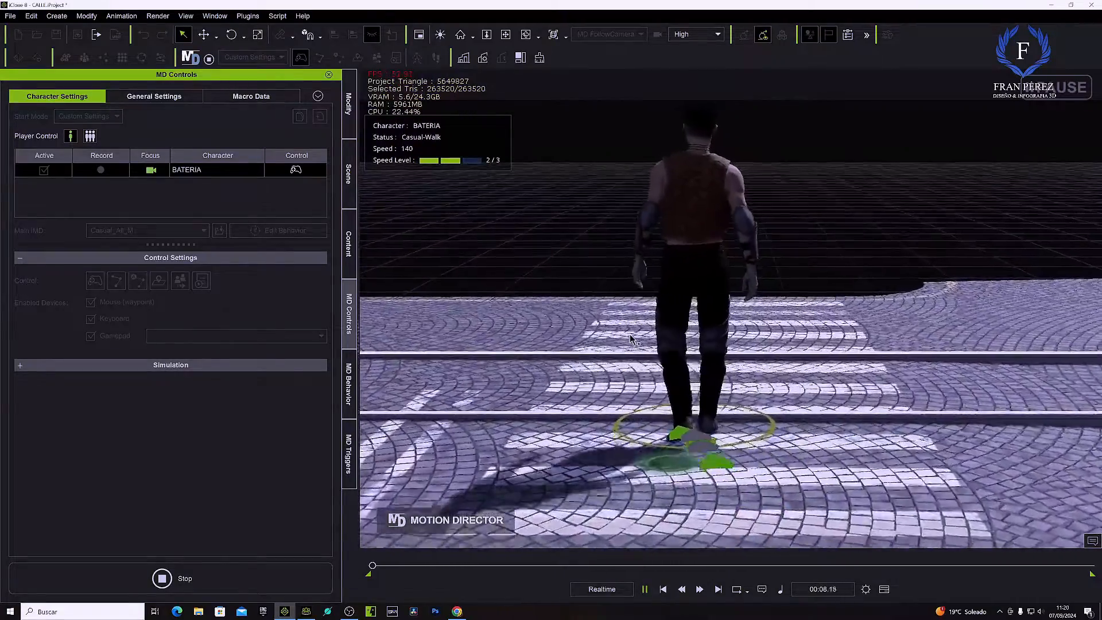
pyautogui.press('Right')
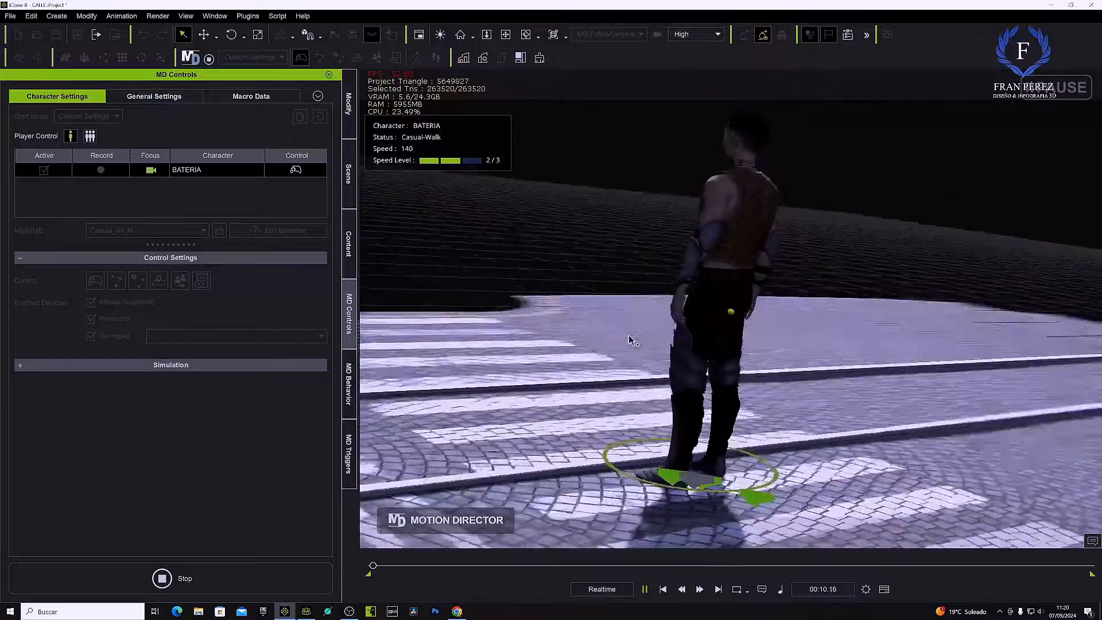
pyautogui.press('Up')
pyautogui.press('Right')
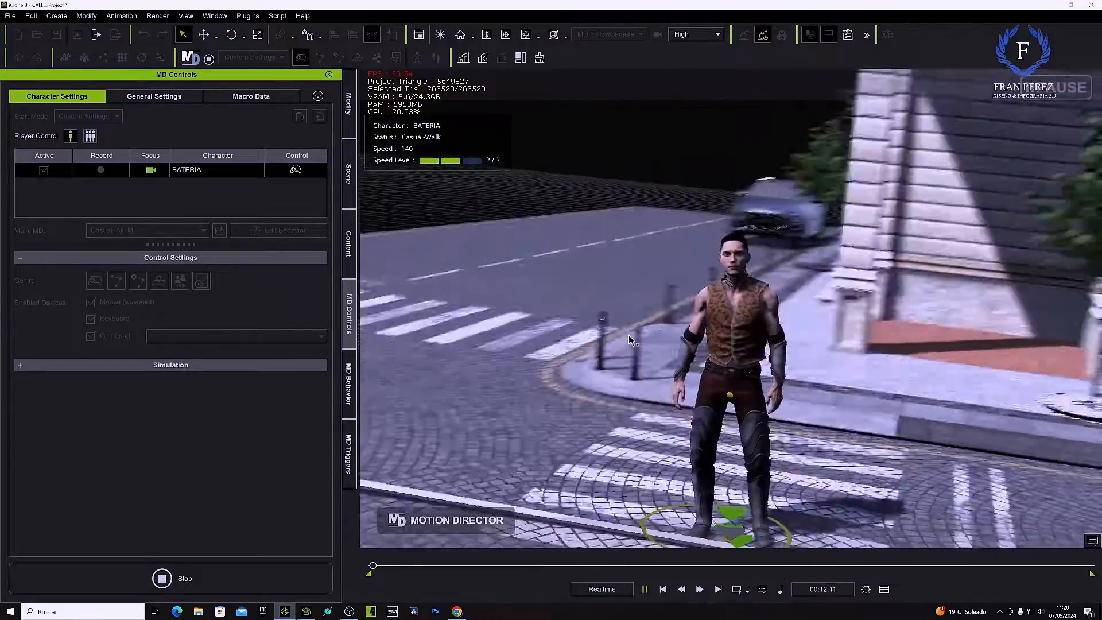
pyautogui.press('Down')
pyautogui.scroll(-5, 630, 340)
pyautogui.press('Right')
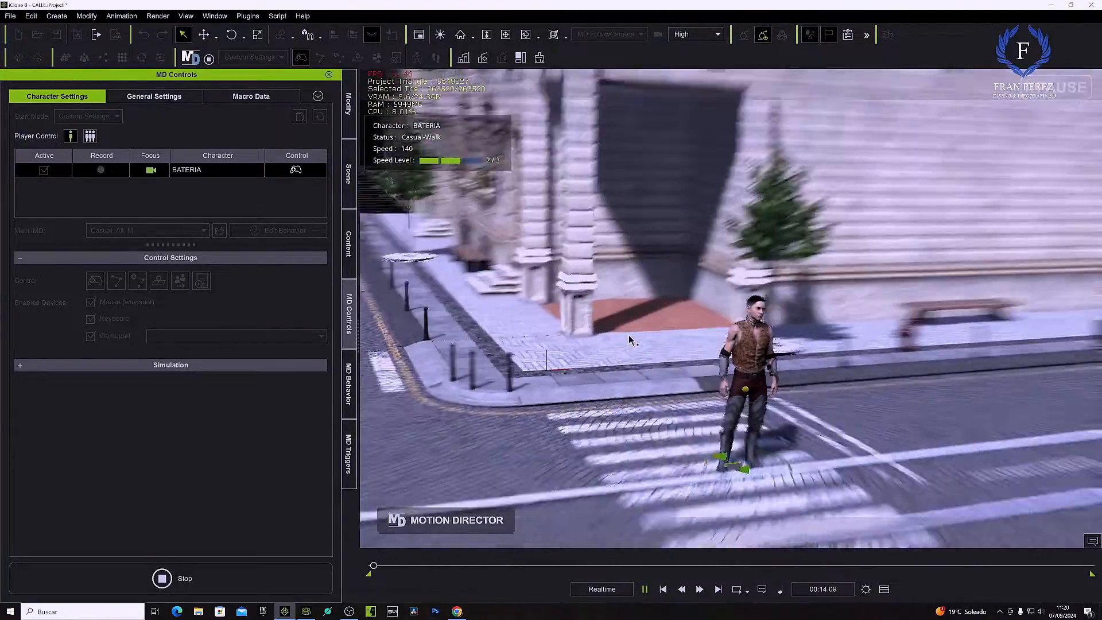
pyautogui.press('Up')
pyautogui.press('Down')
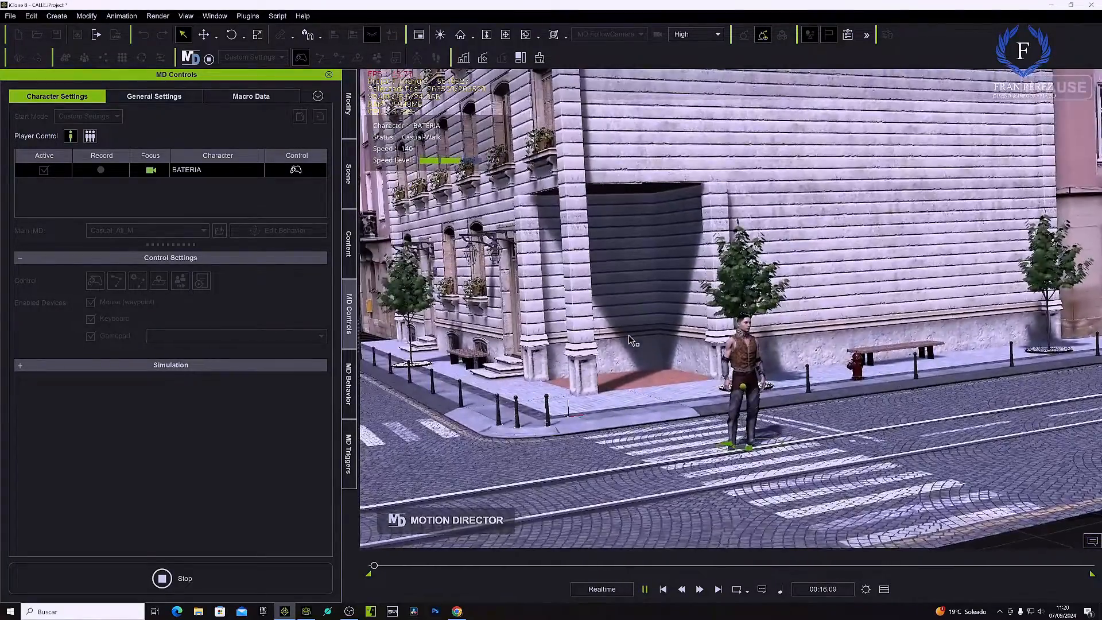
# Send BATERIA by waypoints to the red-tiled building corner, the pavement near the door steps and the kerb beside the bollards
pyautogui.click(639, 377)
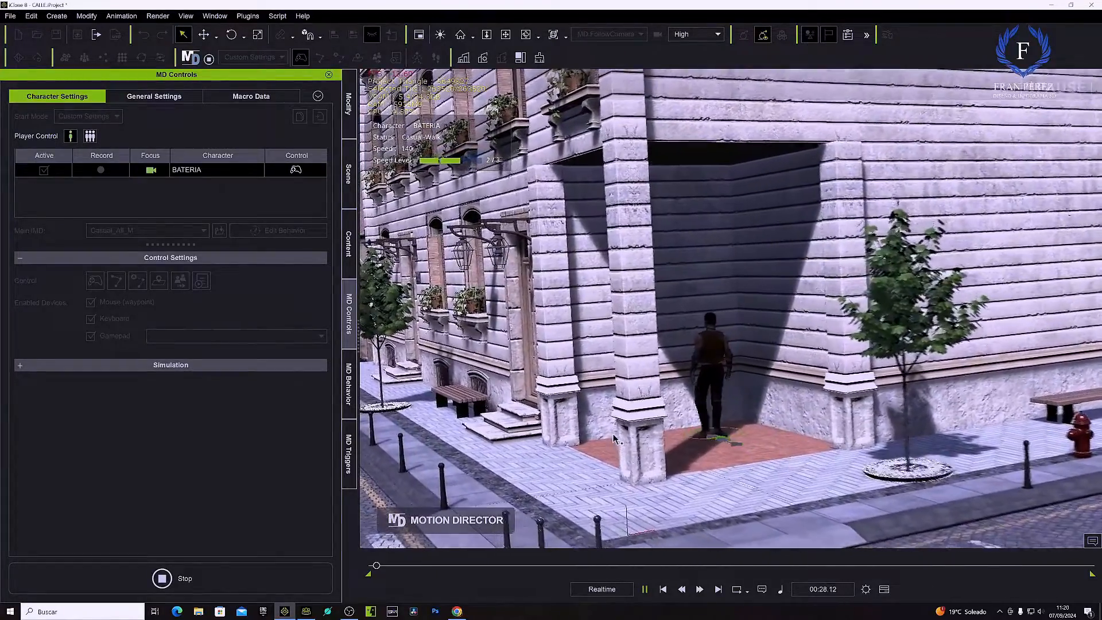
pyautogui.click(543, 489)
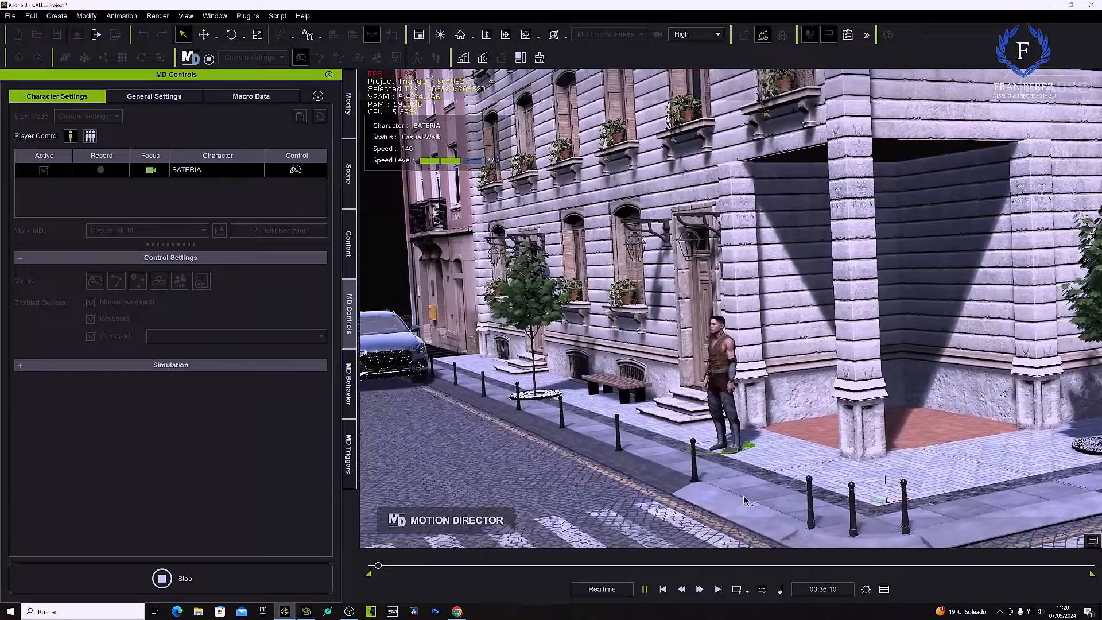
pyautogui.click(759, 499)
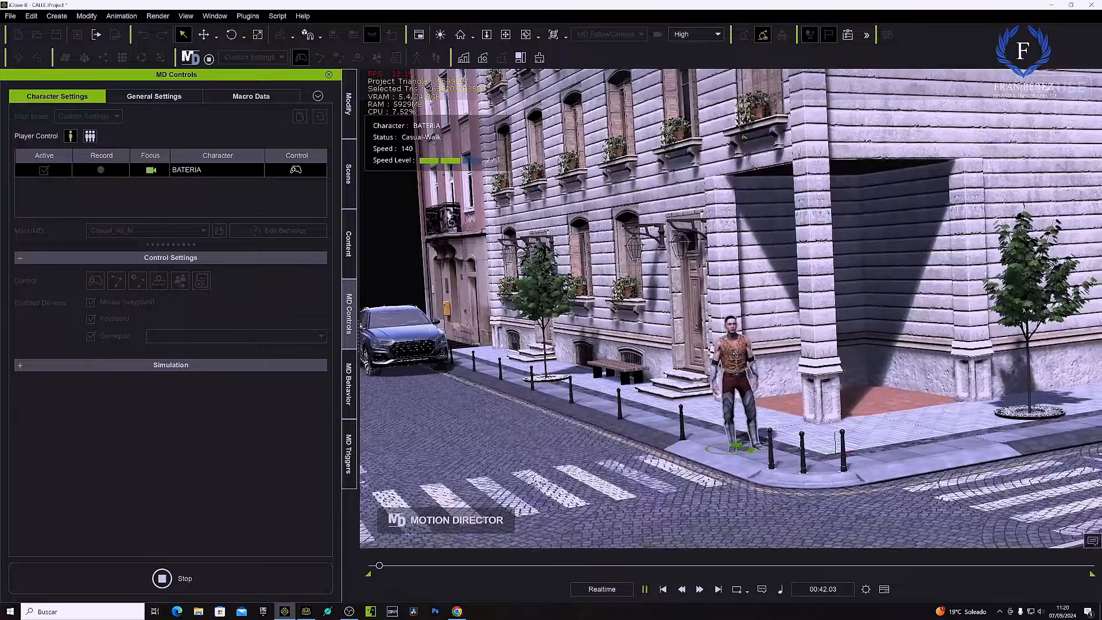
# Make BATERIA start the Phone action and perform its Message action
pyautogui.press('Return')
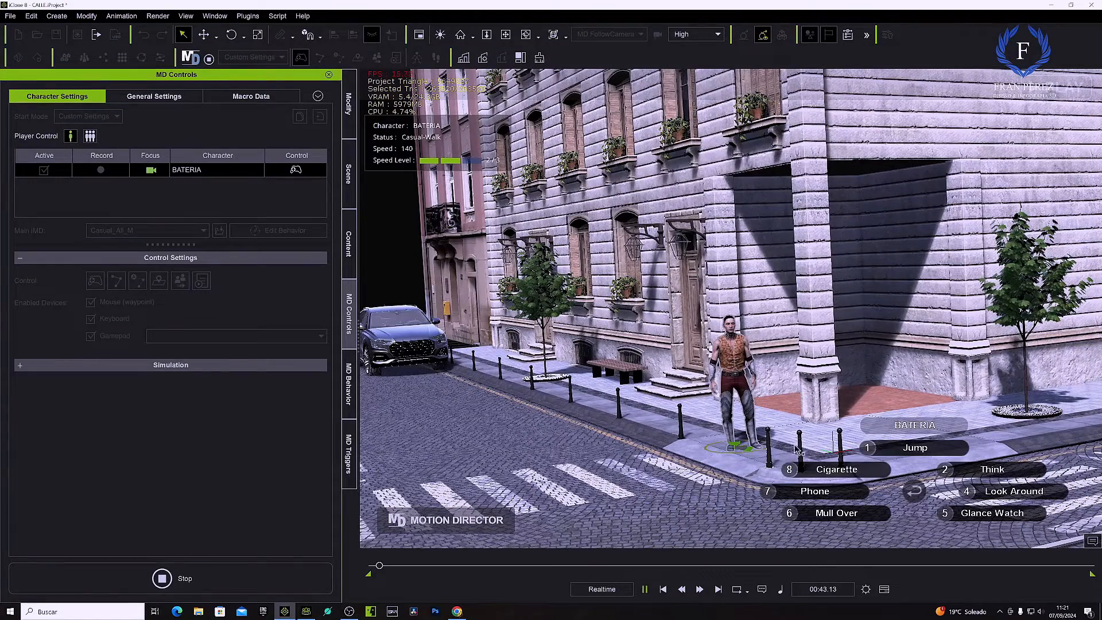
pyautogui.click(825, 493)
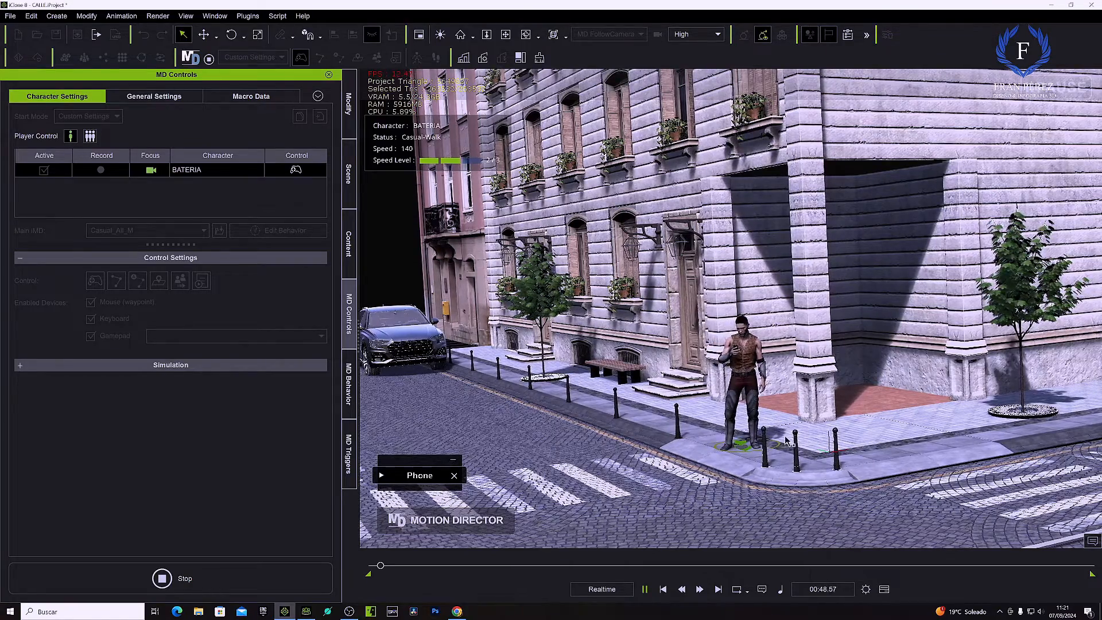
pyautogui.scroll(7, 784, 436)
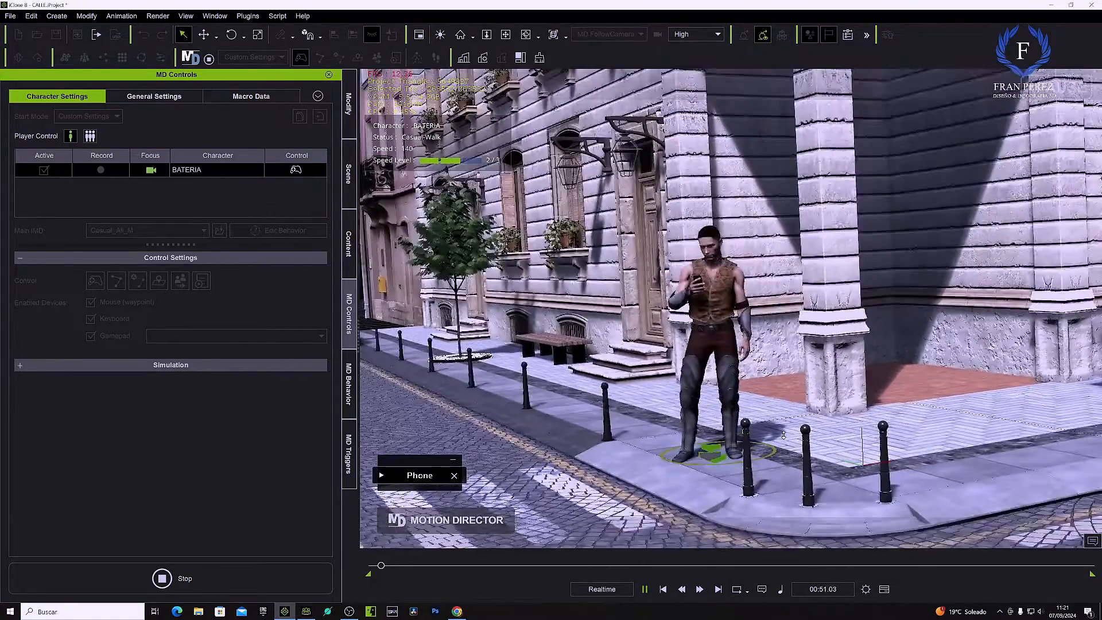
pyautogui.scroll(4, 784, 435)
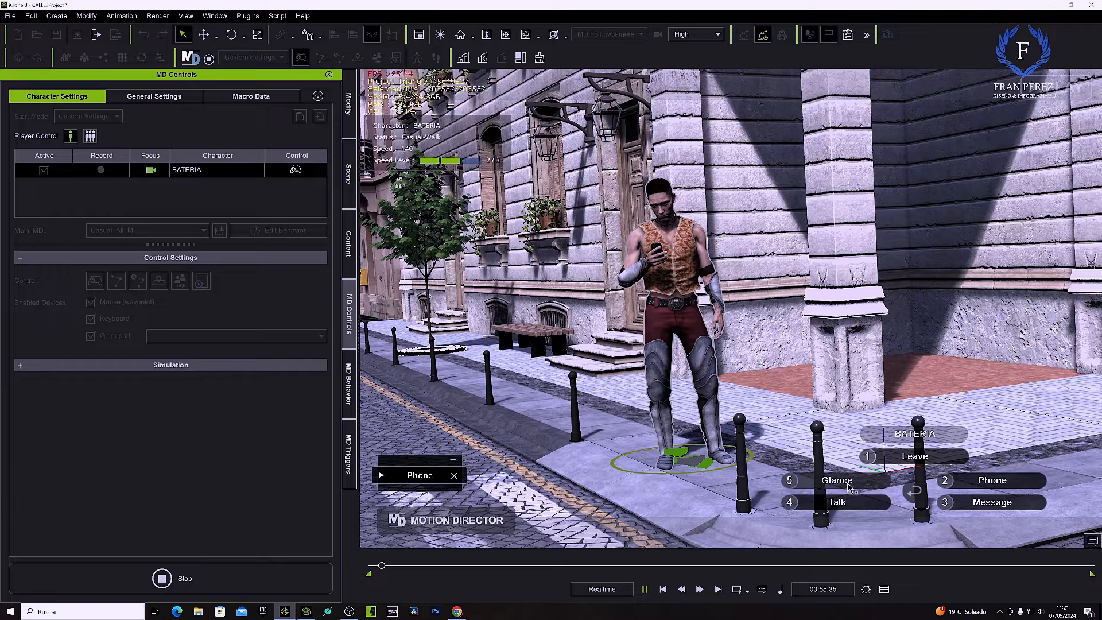
pyautogui.click(990, 506)
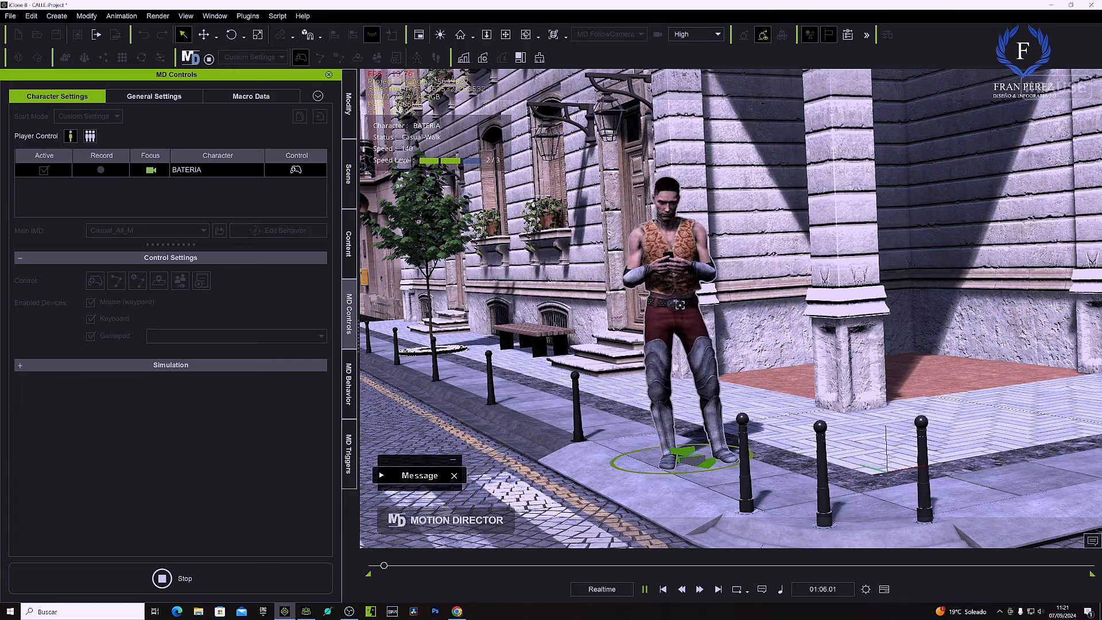
# Return BATERIA from messaging to the Phone action and make the character perform Talk
pyautogui.click(680, 306)
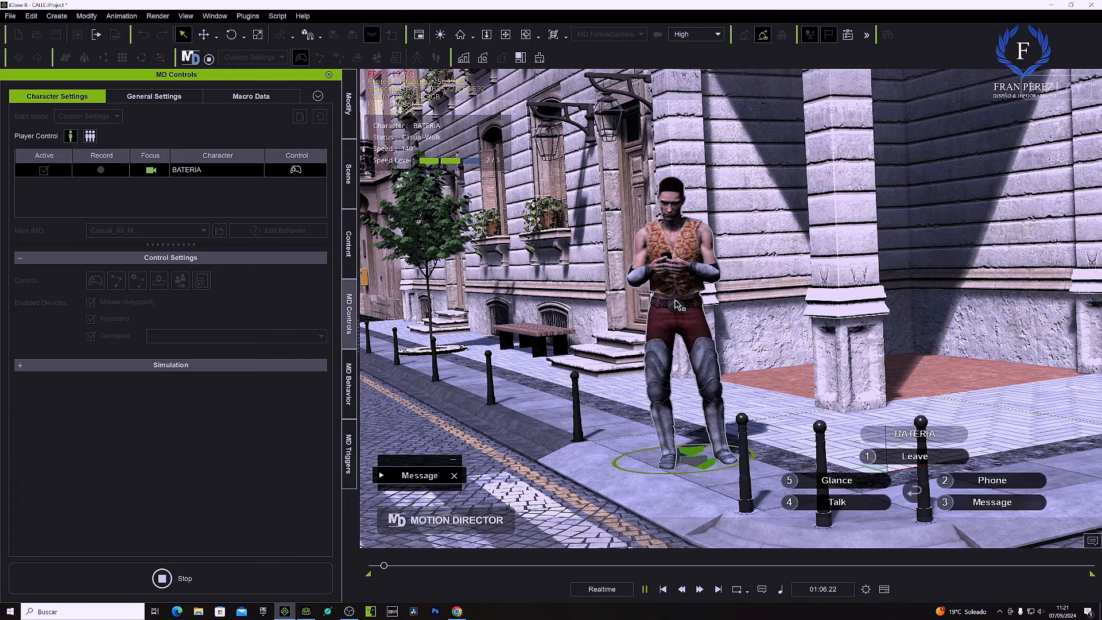
pyautogui.click(993, 481)
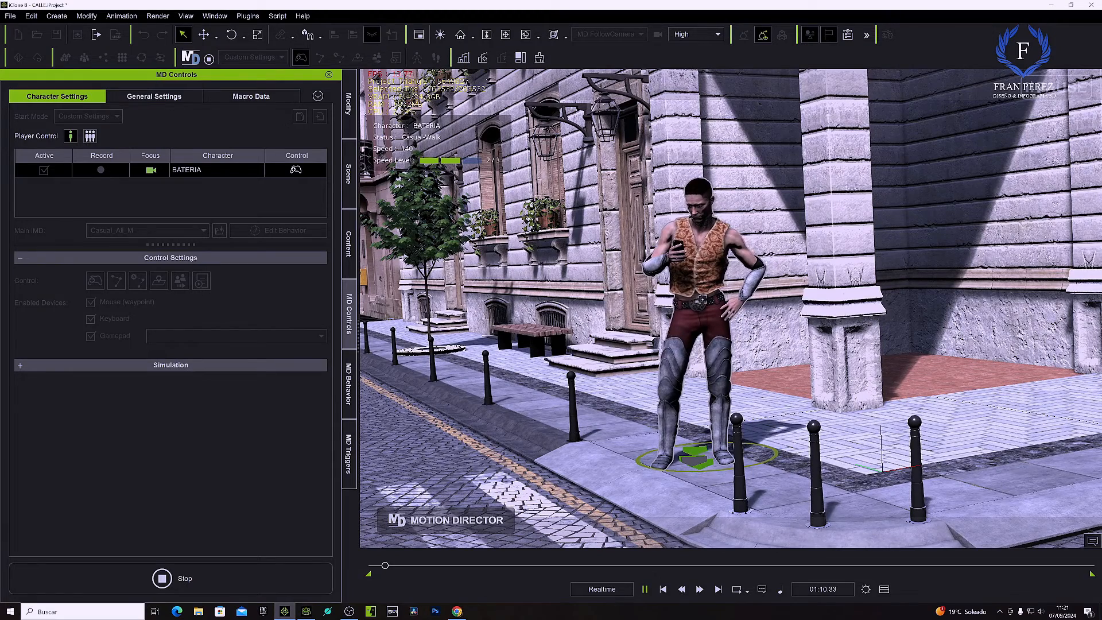
pyautogui.click(701, 298)
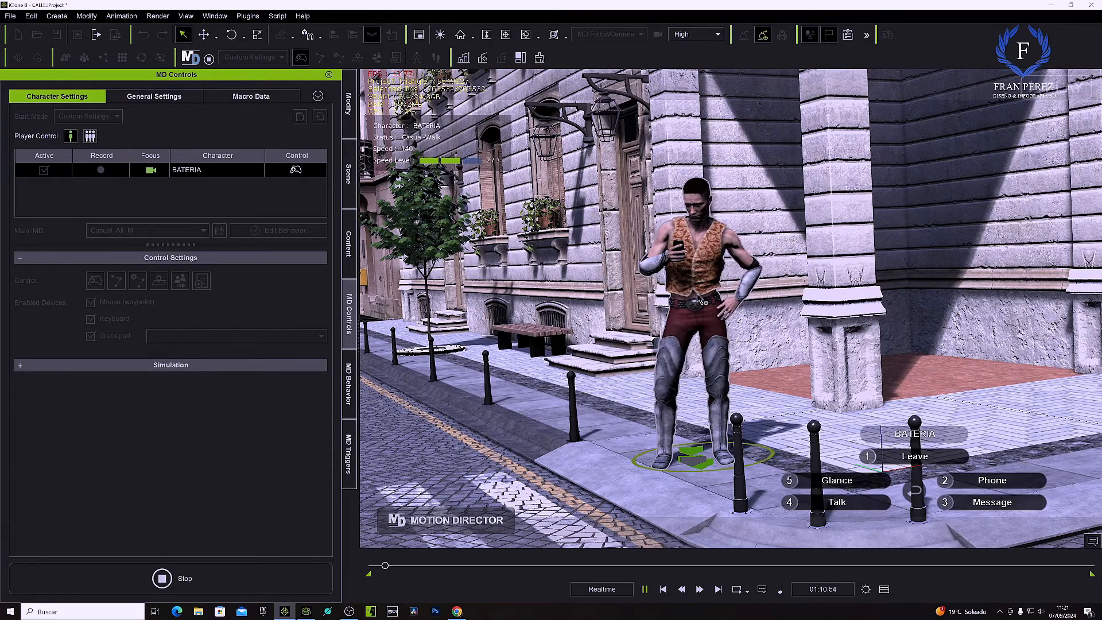
pyautogui.click(849, 505)
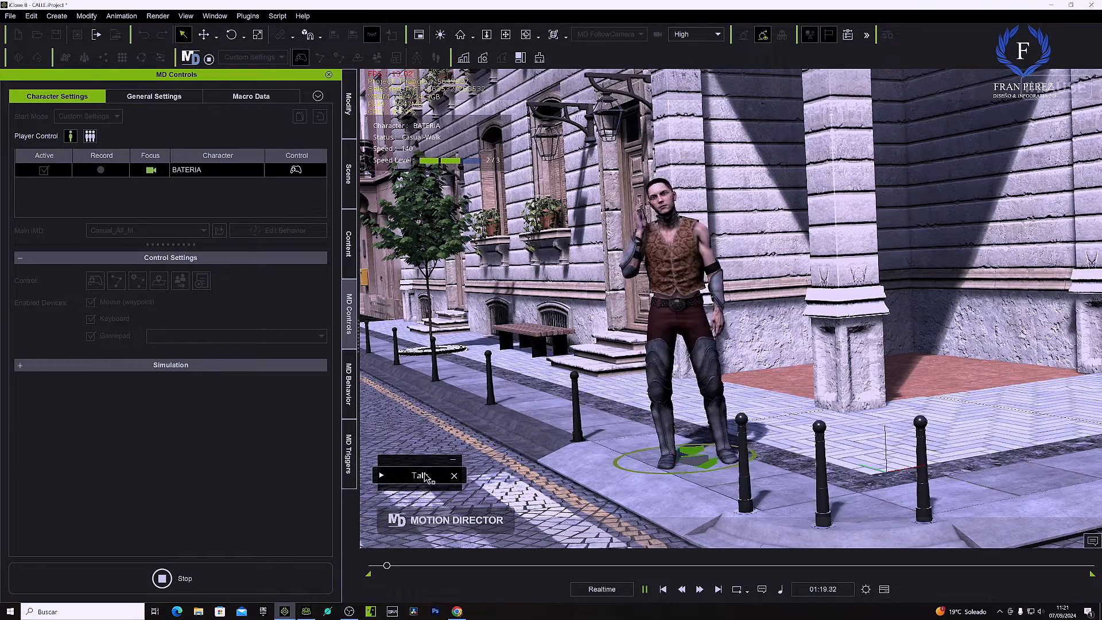
# Switch BATERIA from talking back to the Phone action and end it with Leave
pyautogui.click(687, 295)
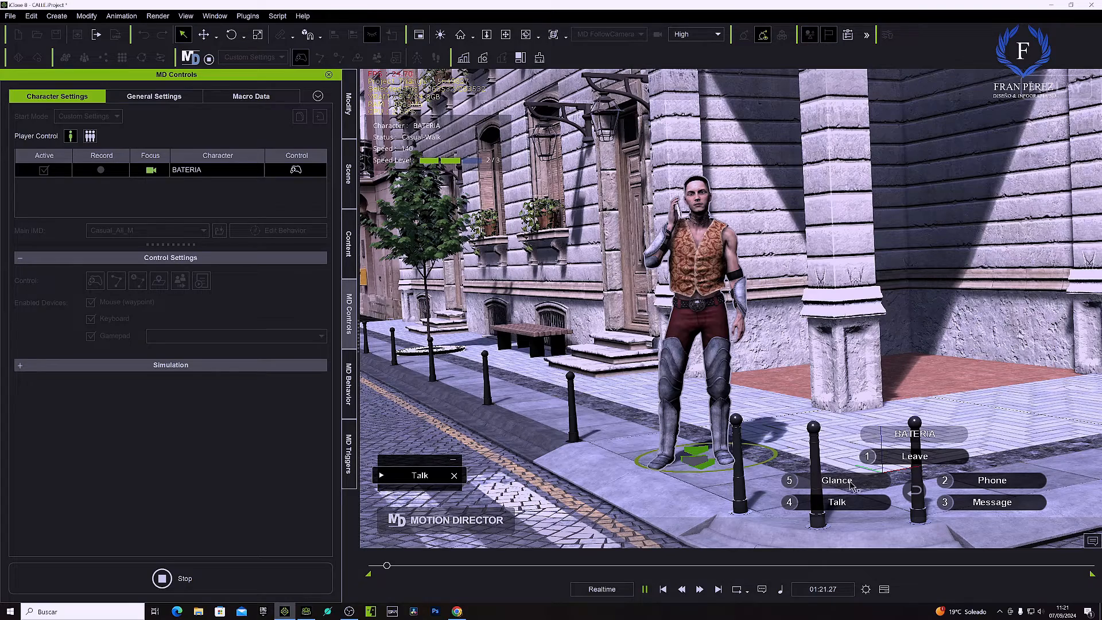
pyautogui.click(988, 484)
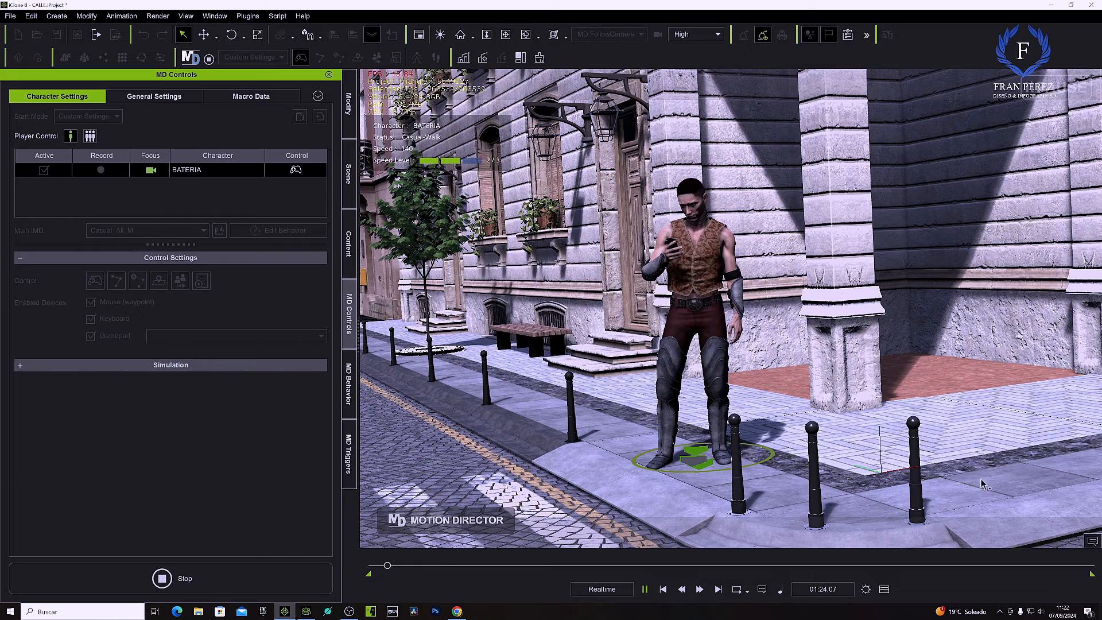
pyautogui.click(692, 290)
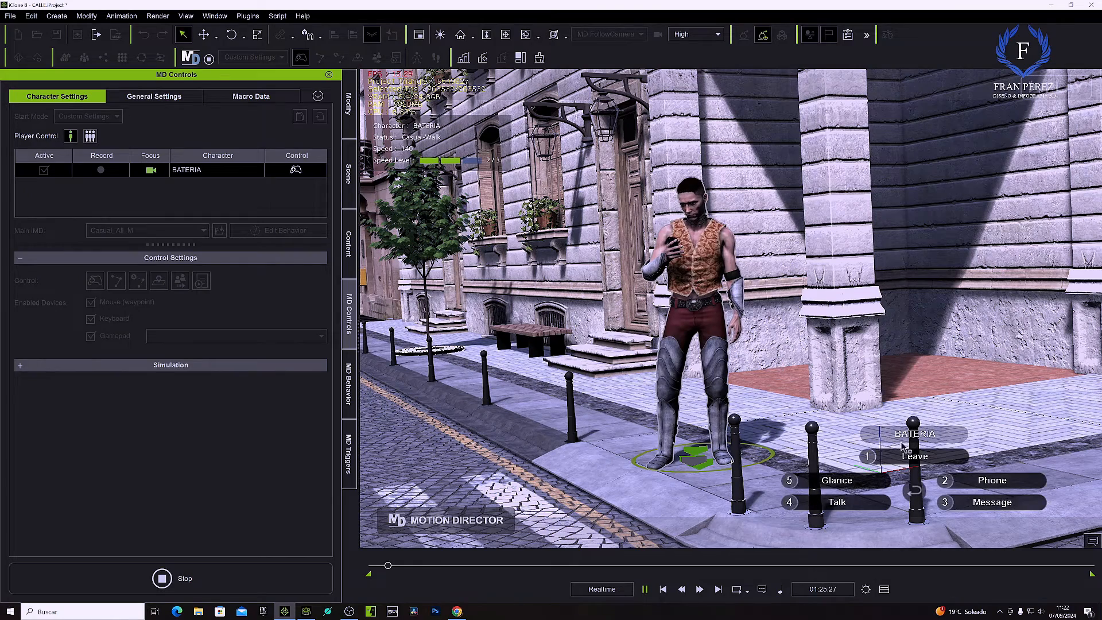
pyautogui.click(916, 458)
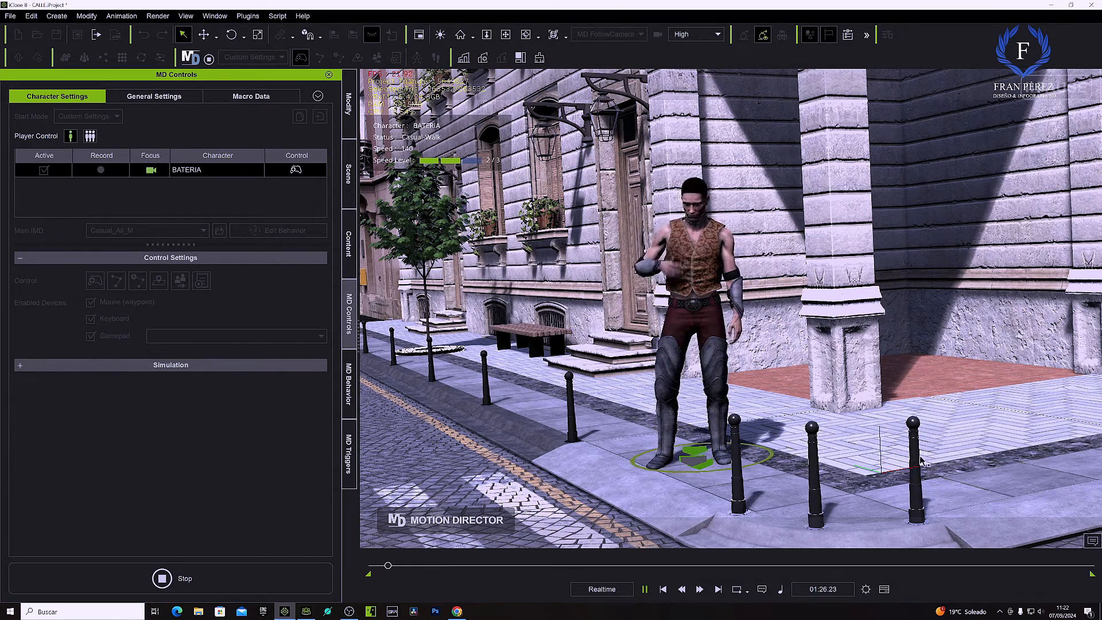
# Send BATERIA by waypoint from the kerb beside the bollards to the far end of the zebra crossing
pyautogui.scroll(-5, 792, 396)
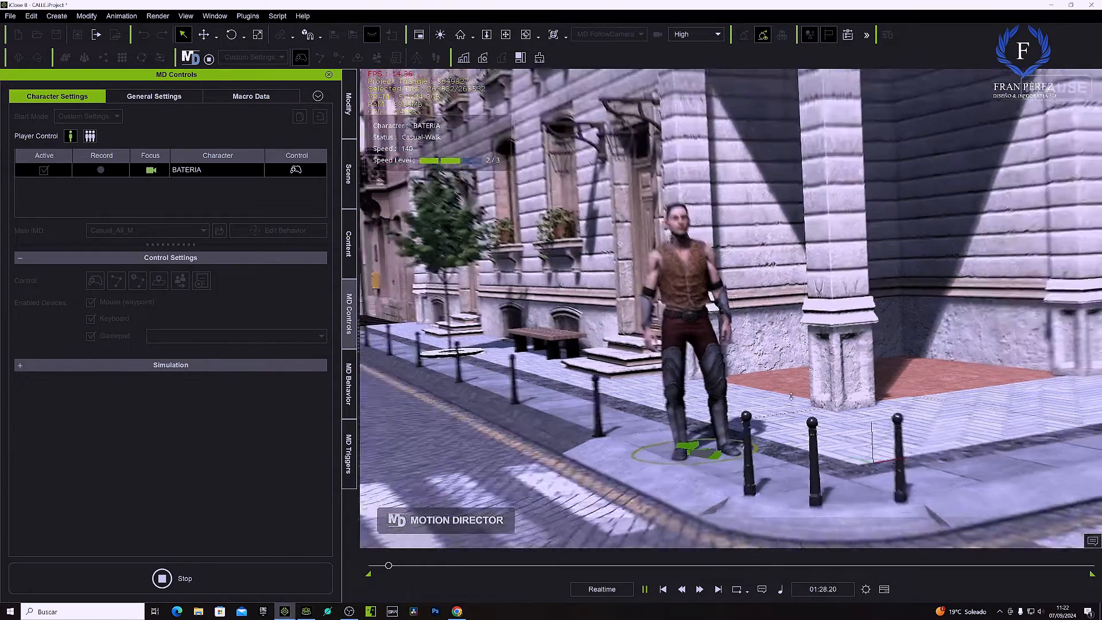
pyautogui.scroll(-3, 792, 396)
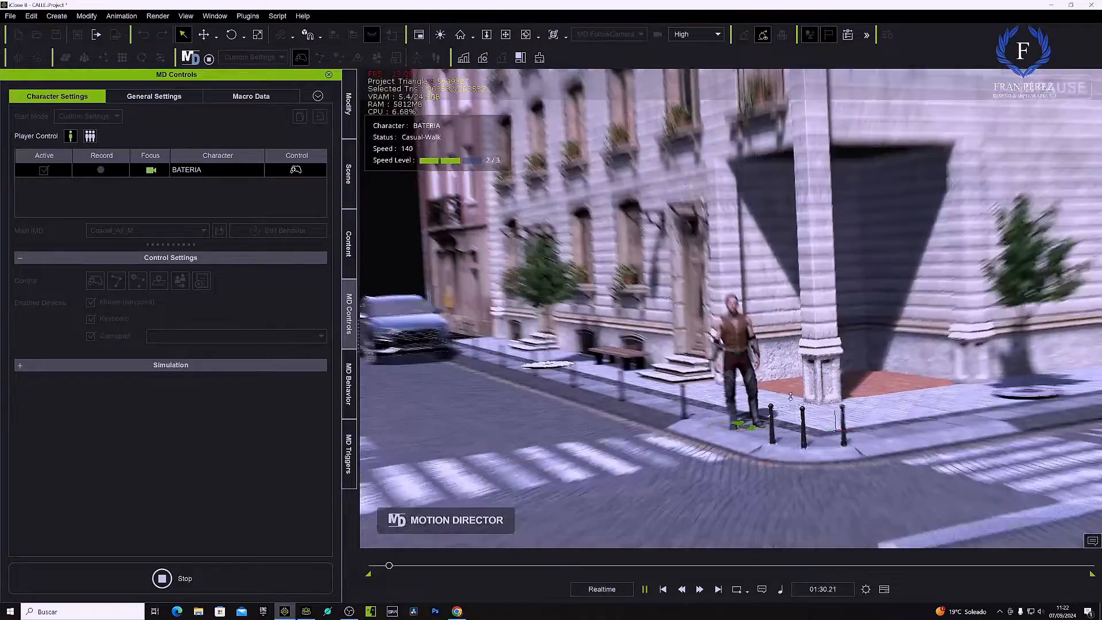
pyautogui.click(506, 35)
pyautogui.moveTo(541, 233); pyautogui.dragTo(730, 220)
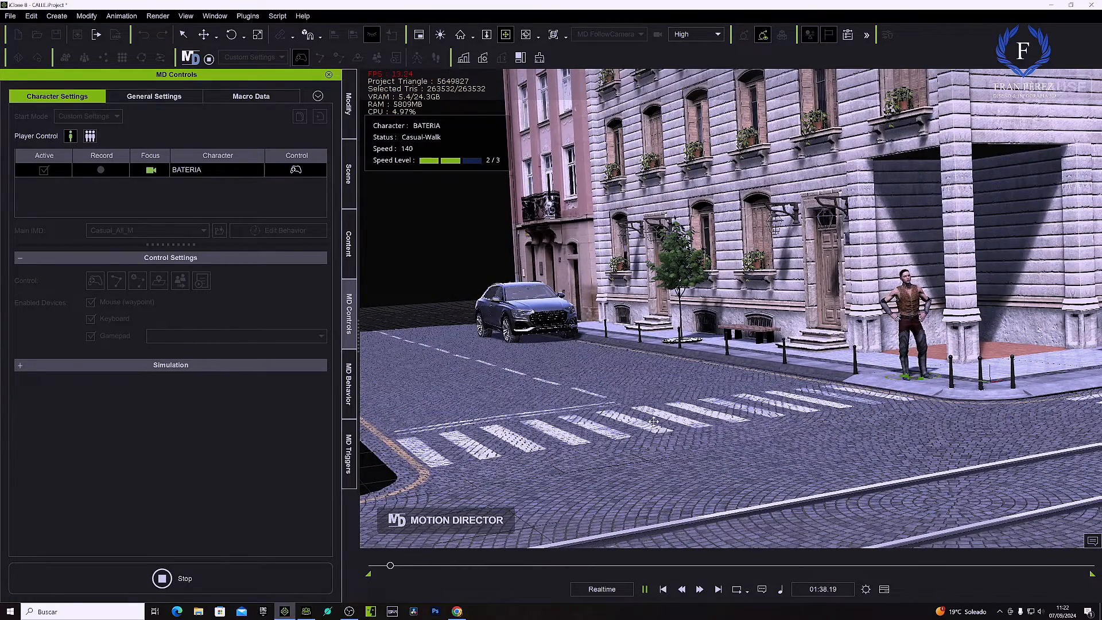
pyautogui.click(188, 36)
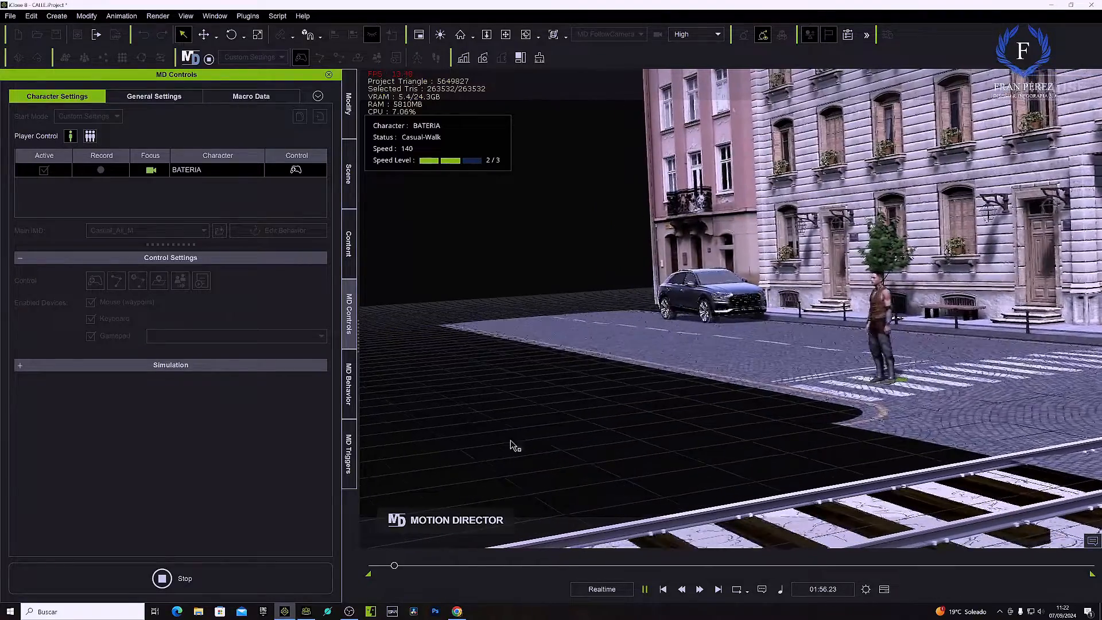
# Make BATERIA perform the Think action on the zebra crossing, framed in a closer view
pyautogui.click(506, 35)
pyautogui.moveTo(670, 259); pyautogui.dragTo(500, 266)
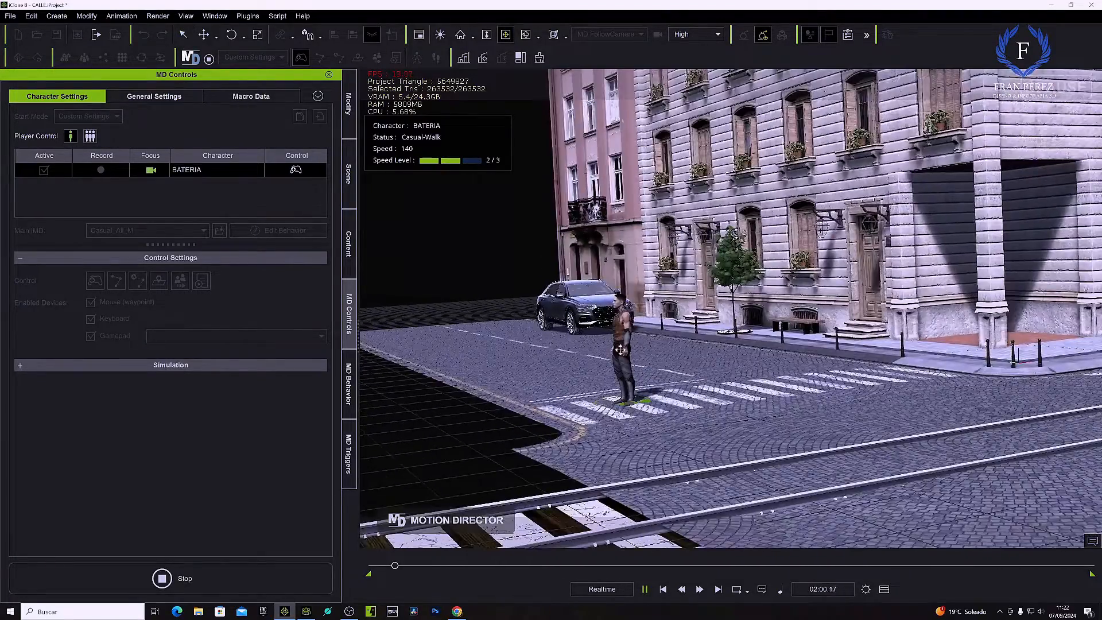
pyautogui.scroll(4, 637, 351)
pyautogui.scroll(5, 652, 365)
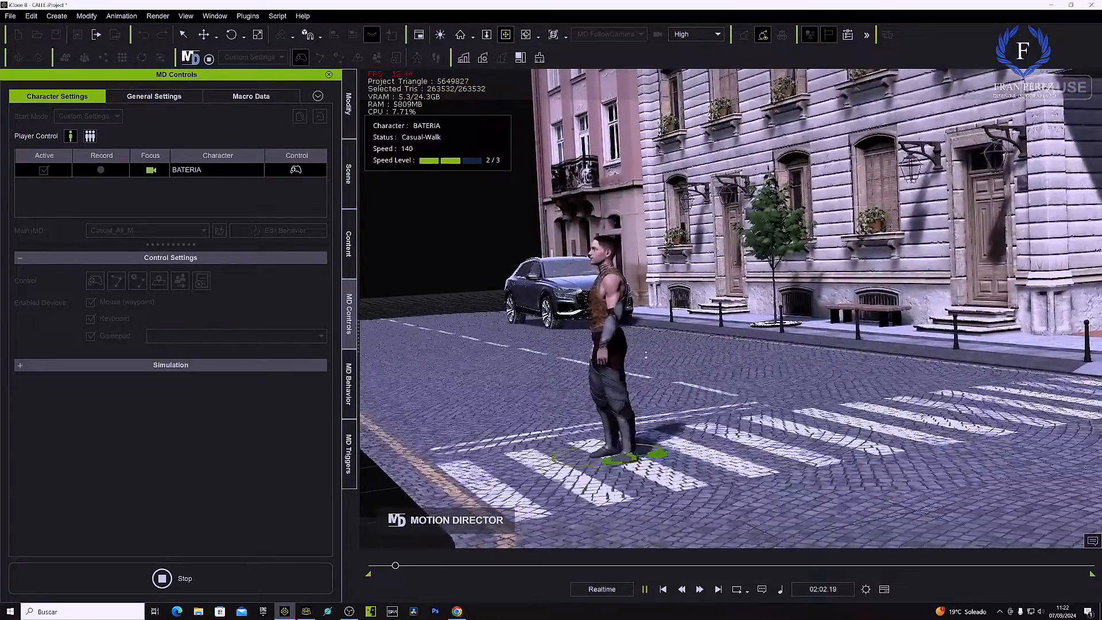
pyautogui.scroll(4, 654, 368)
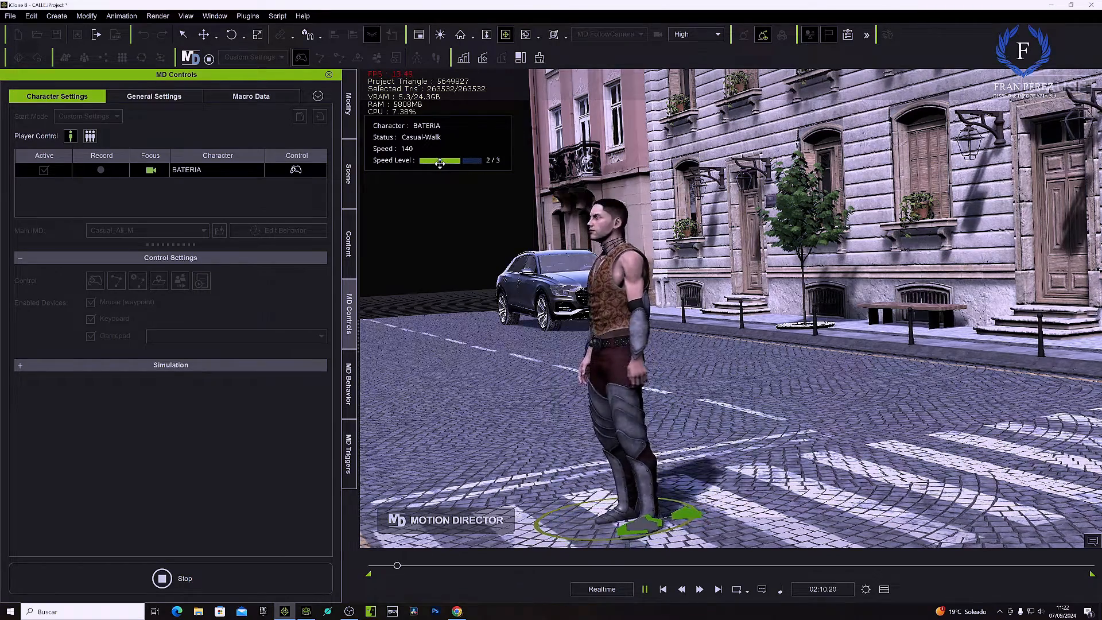
pyautogui.press('space')
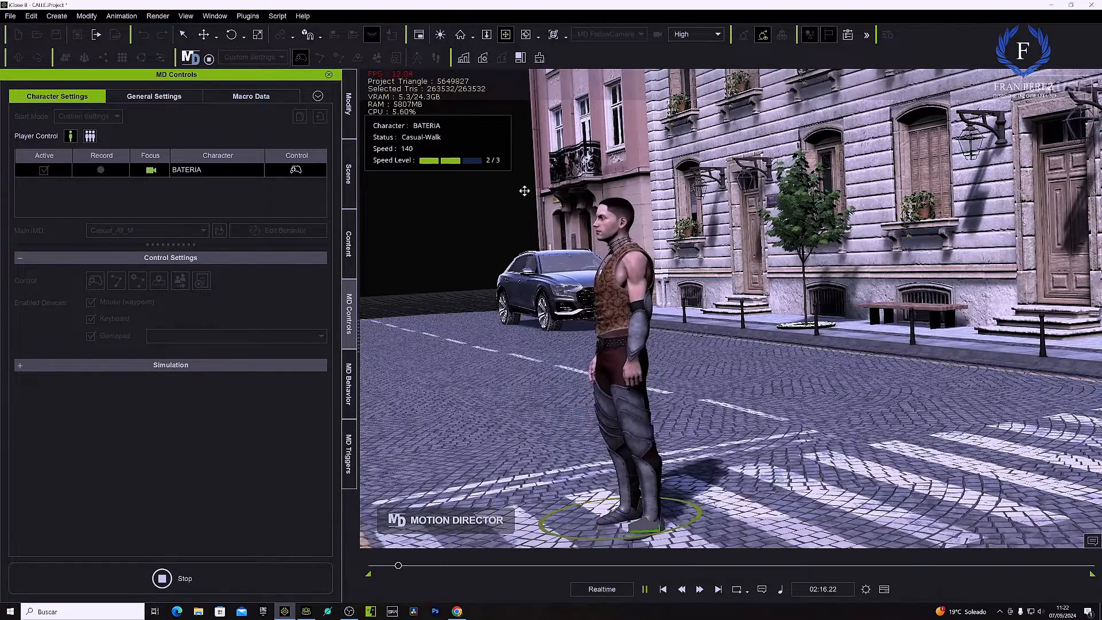
pyautogui.click(626, 303)
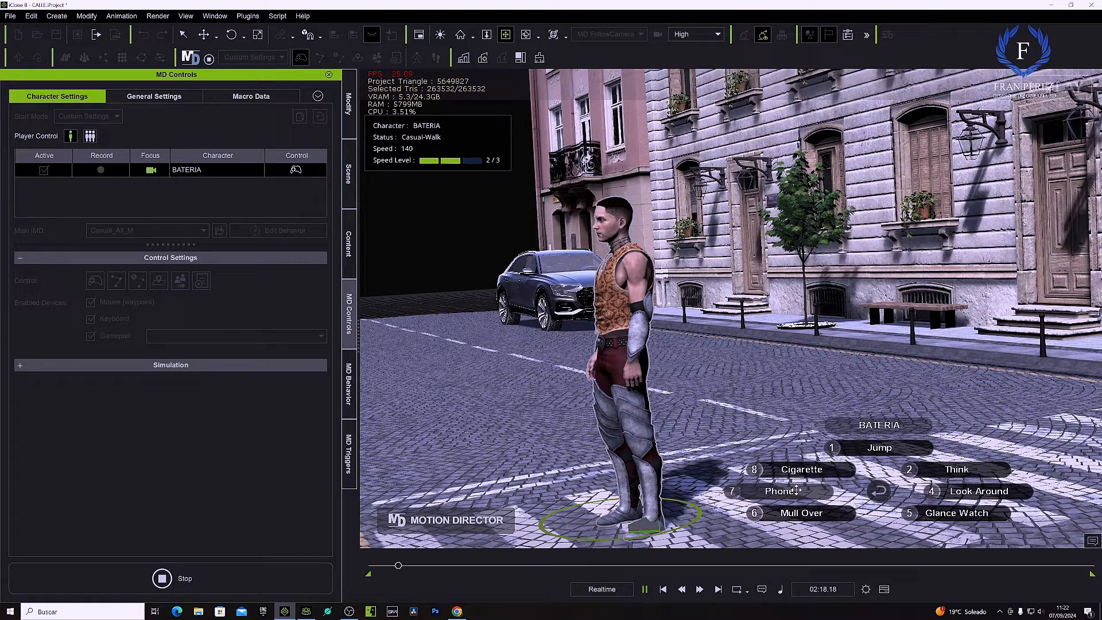
pyautogui.press('2')
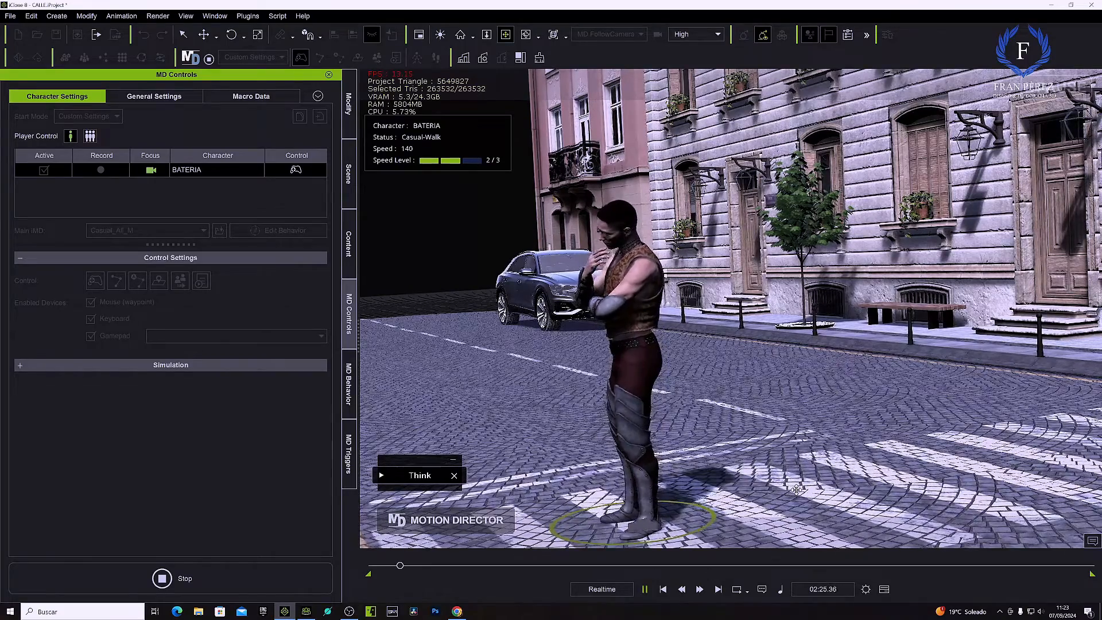
pyautogui.press('space')
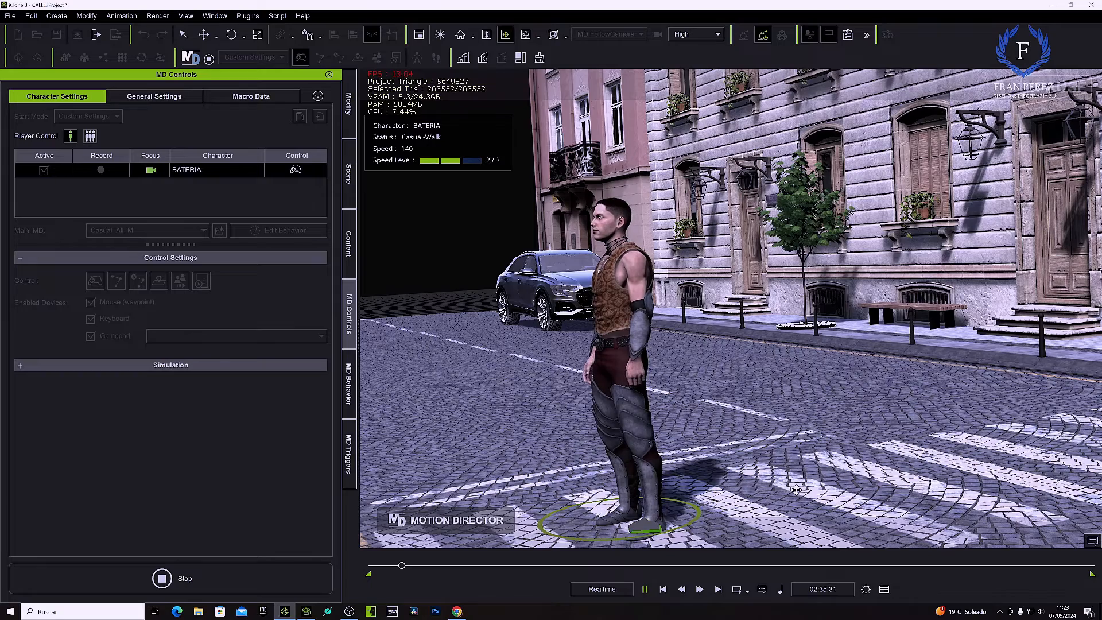
# Make BATERIA perform the Look Around and Mull Over actions on the zebra crossing
pyautogui.press('1')
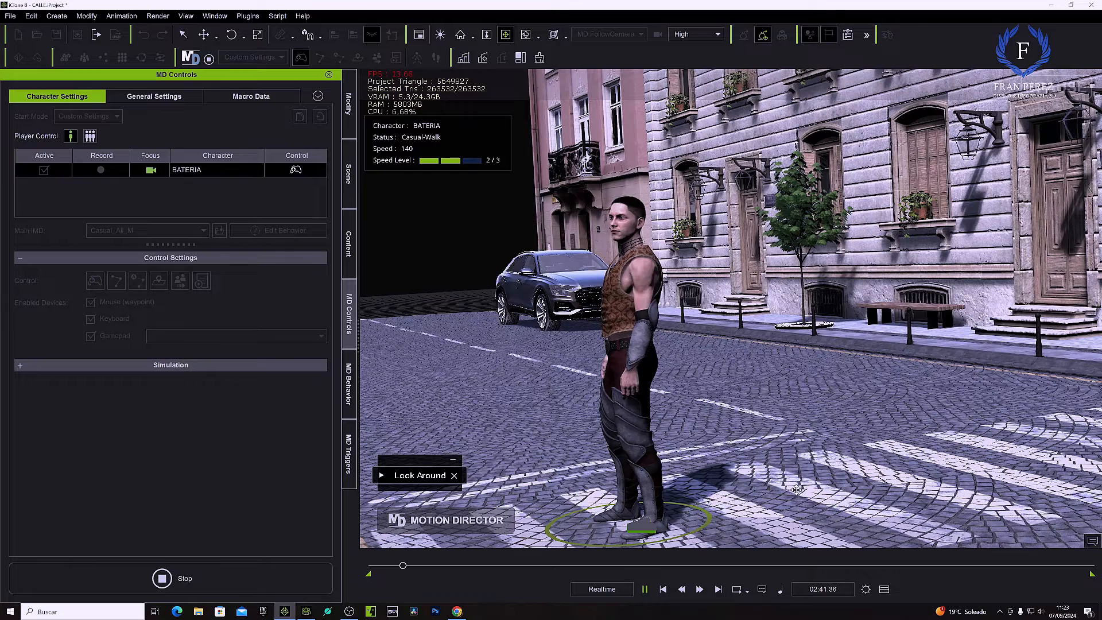
pyautogui.press('2')
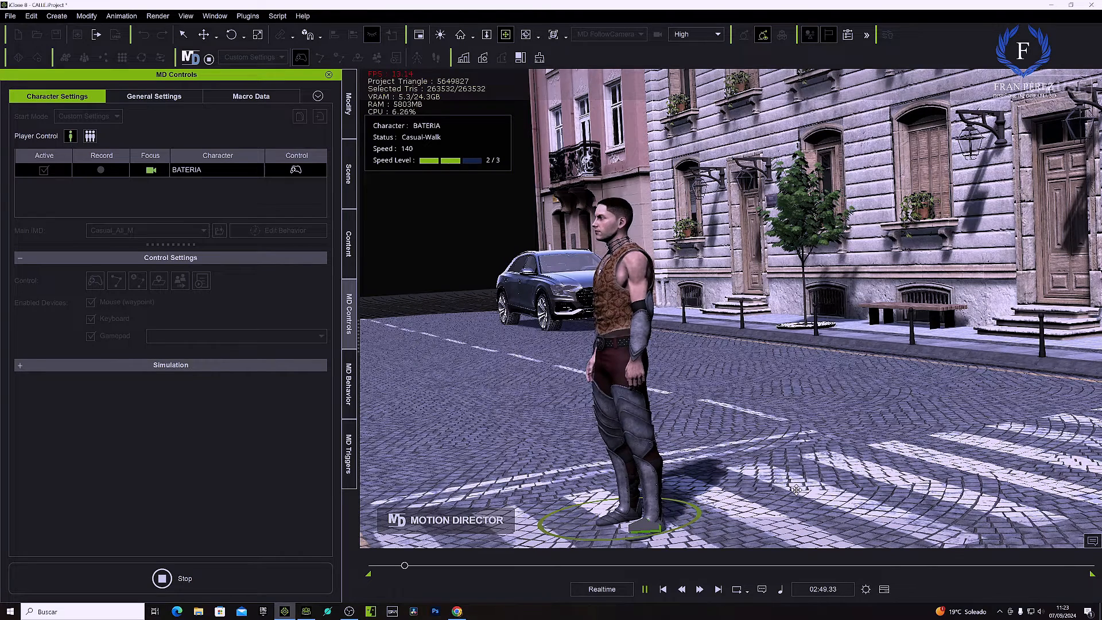
pyautogui.press('2')
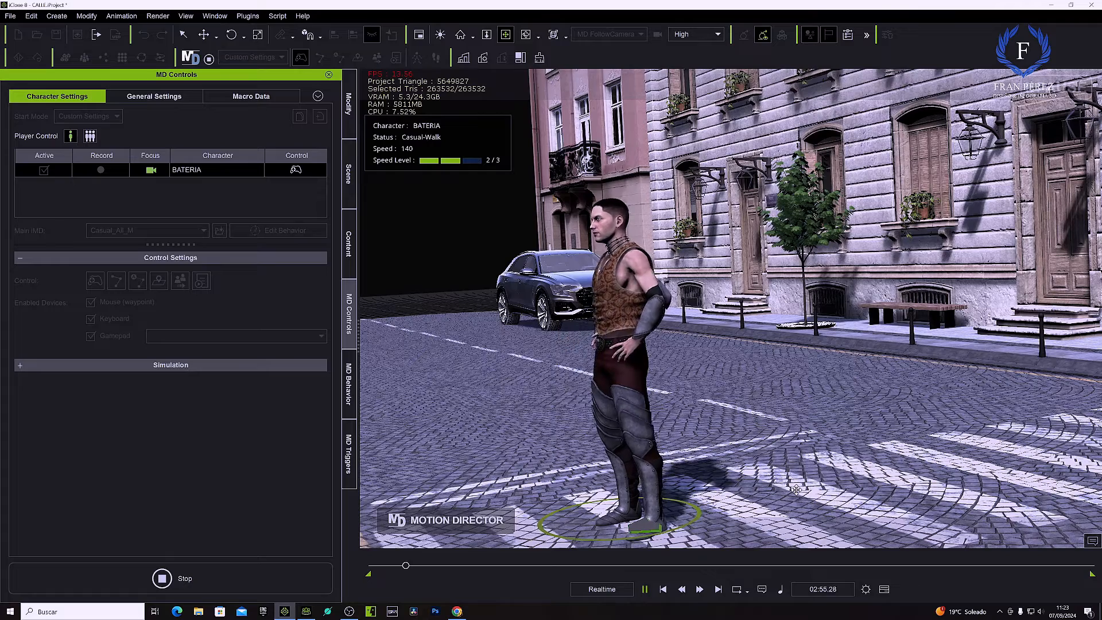
pyautogui.press('3')
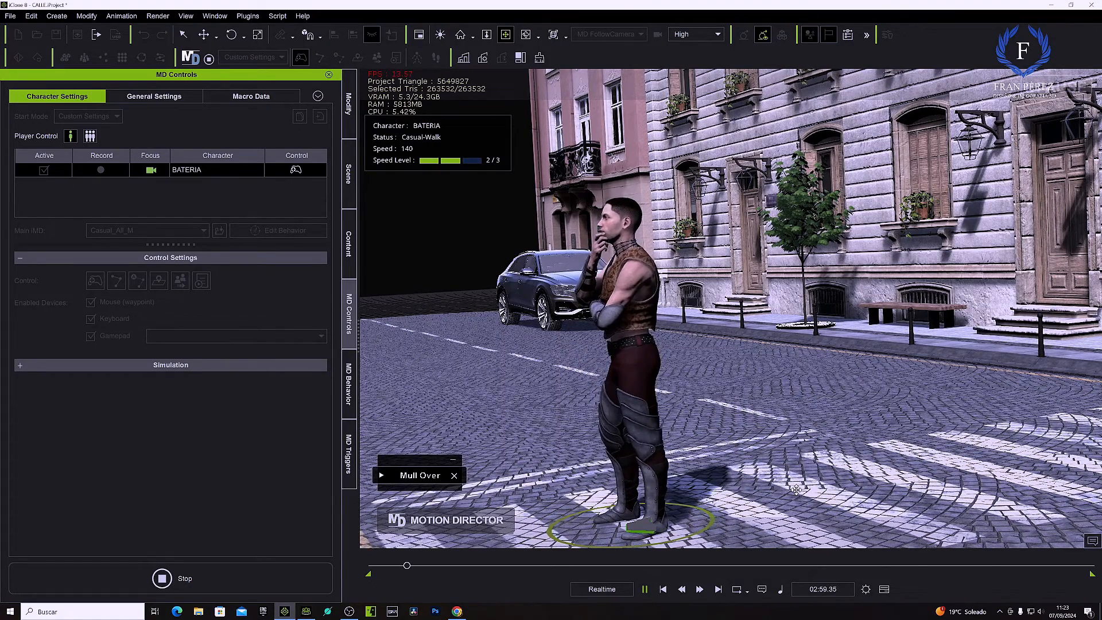
pyautogui.press('2')
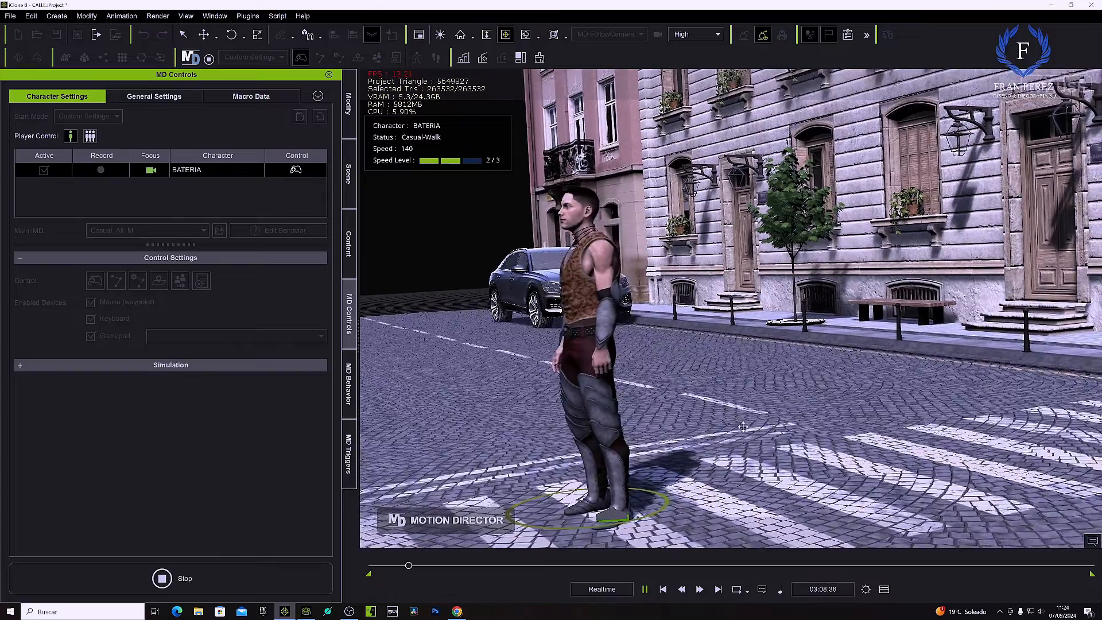
# Walk BATERIA with directional control back across the zebra crossing onto the tiled pavement by the building corner
pyautogui.moveTo(788, 431); pyautogui.dragTo(832, 402, button='right')
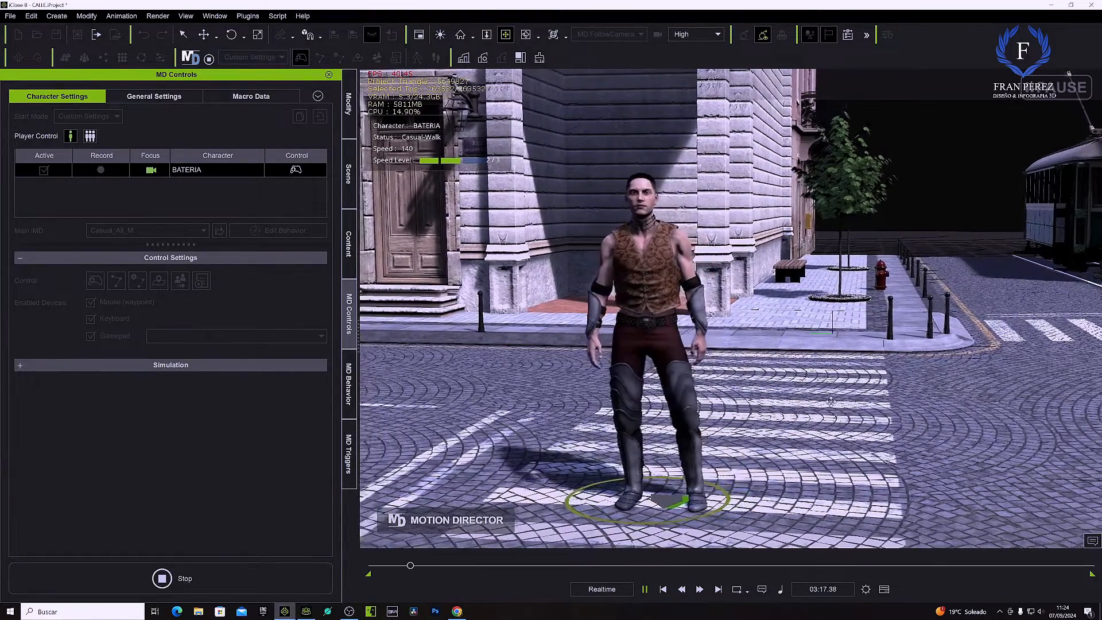
pyautogui.moveTo(810, 352); pyautogui.dragTo(802, 360, button='right')
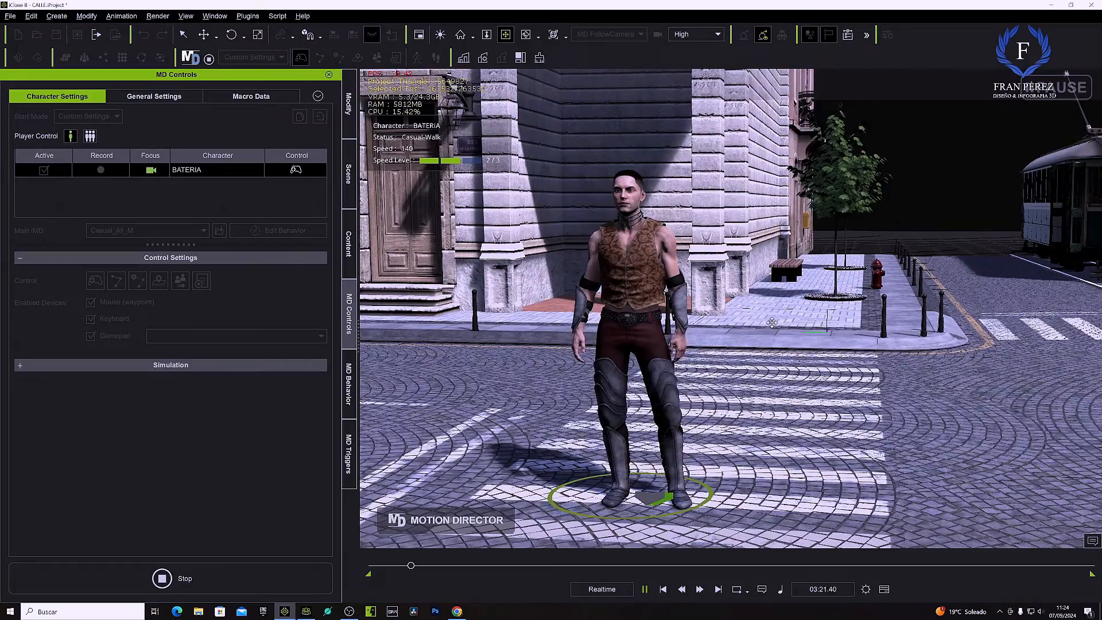
pyautogui.press('w')
pyautogui.press('d')
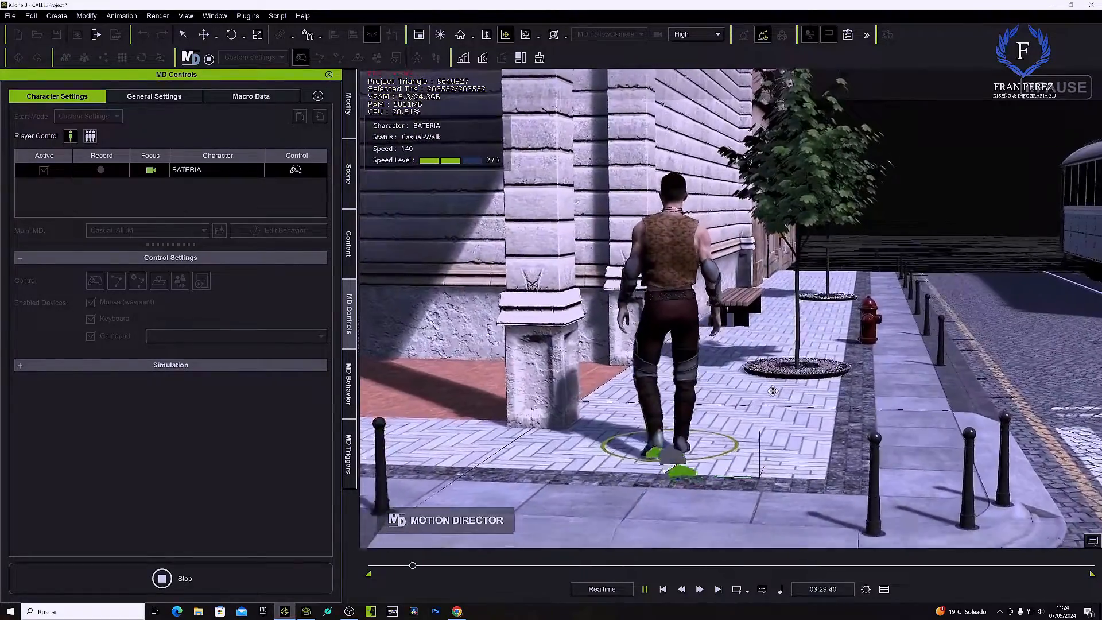
# Bring BATERIA back to the kerb beside the bollards and frame the character from the front
pyautogui.moveTo(743, 385); pyautogui.dragTo(717, 380)
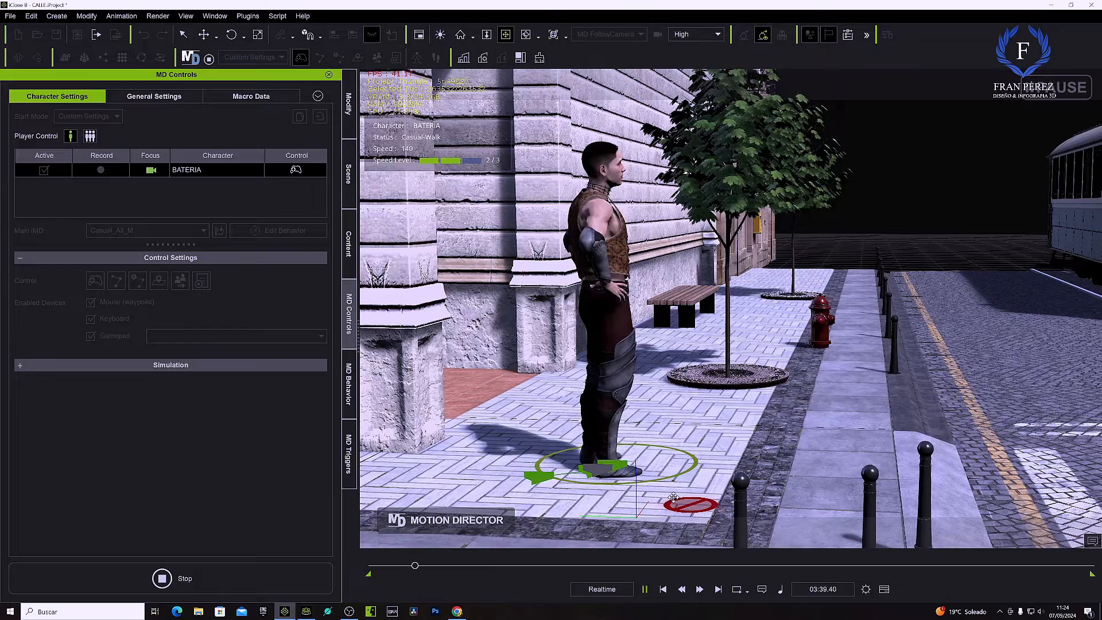
pyautogui.scroll(-5, 673, 498)
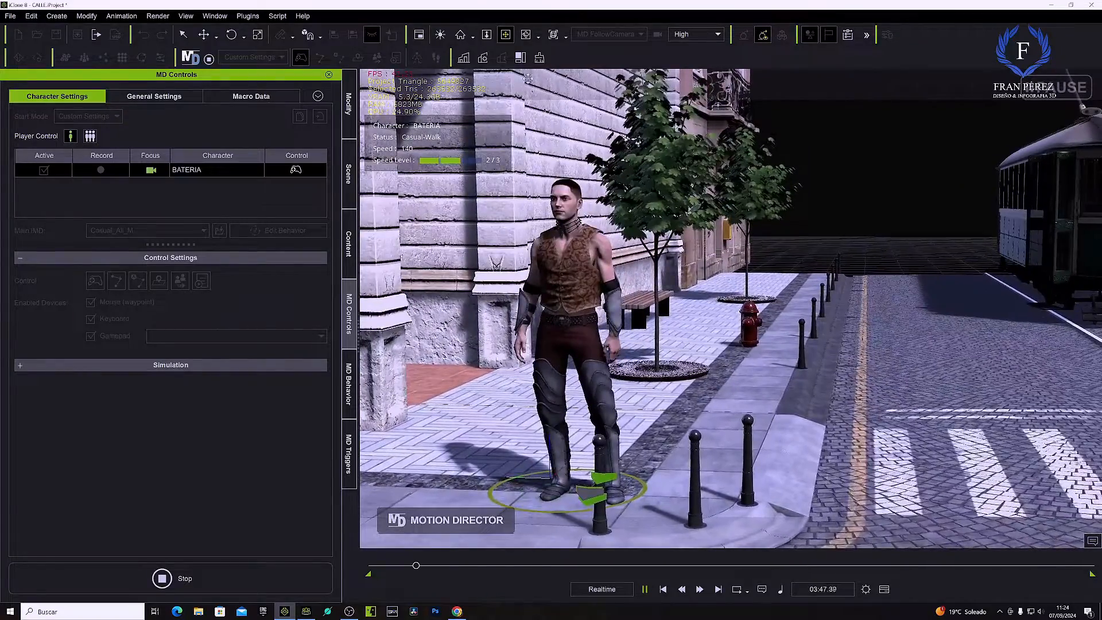
pyautogui.moveTo(537, 143); pyautogui.dragTo(616, 152, button='middle')
pyautogui.moveTo(616, 153); pyautogui.dragTo(617, 203, button='right')
pyautogui.moveTo(617, 202); pyautogui.dragTo(599, 186, button='middle')
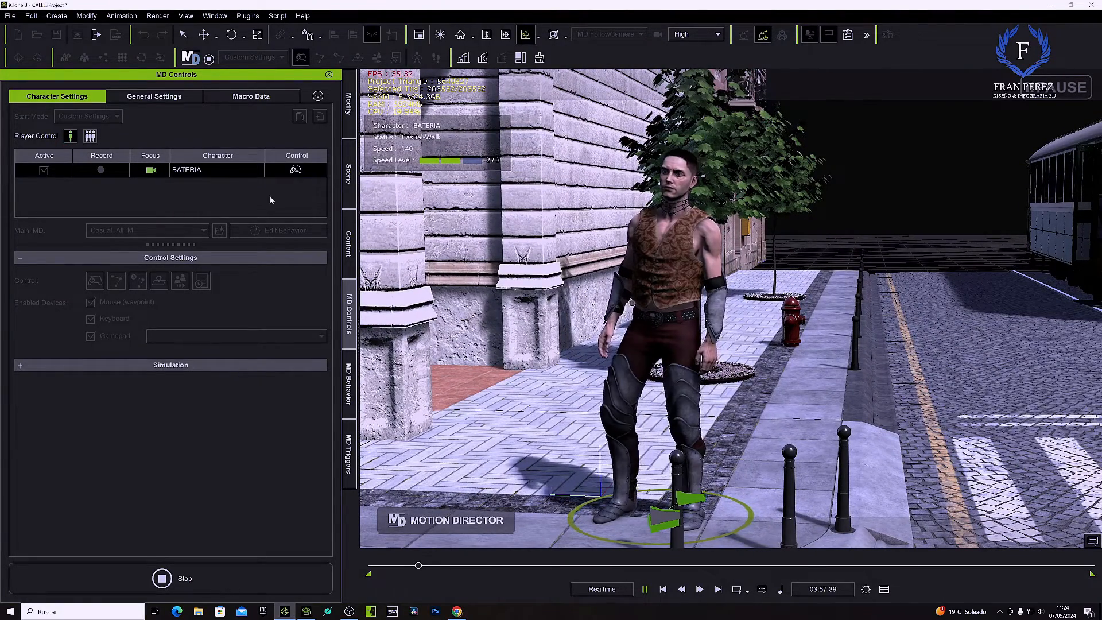
# Review Motion Director's general settings, recorded macro data and BATERIA's behavior parameters
pyautogui.click(154, 96)
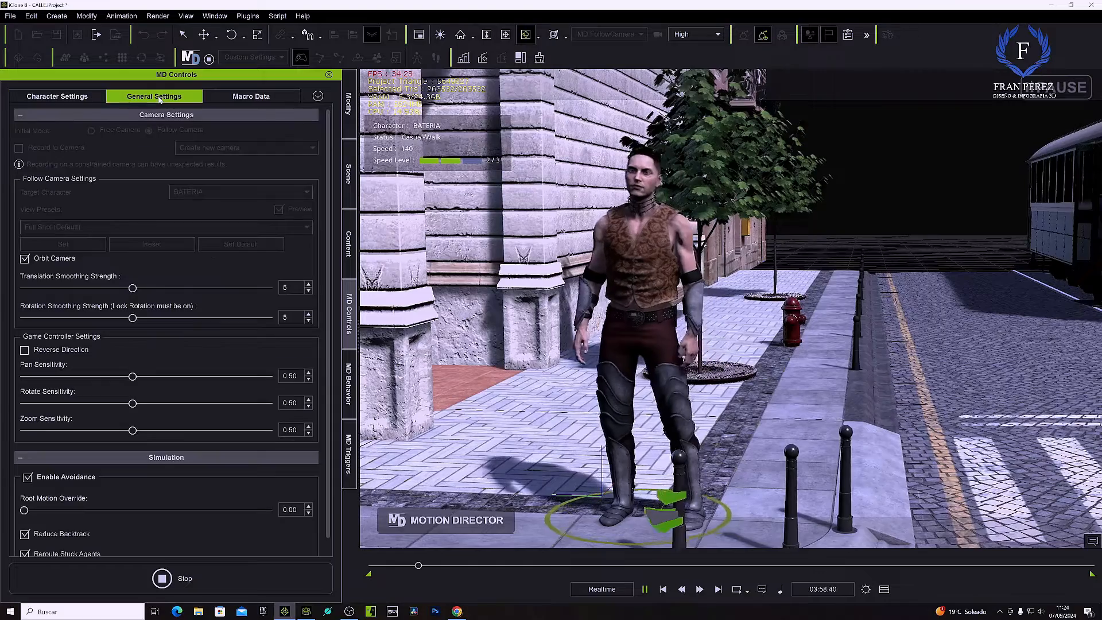
pyautogui.click(246, 97)
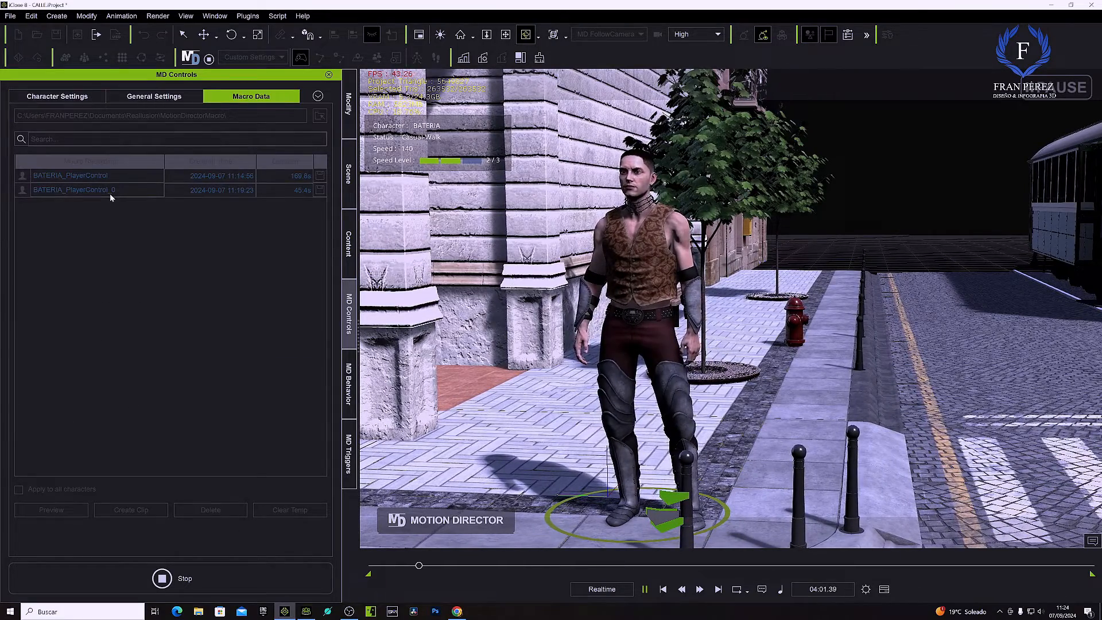
pyautogui.click(62, 96)
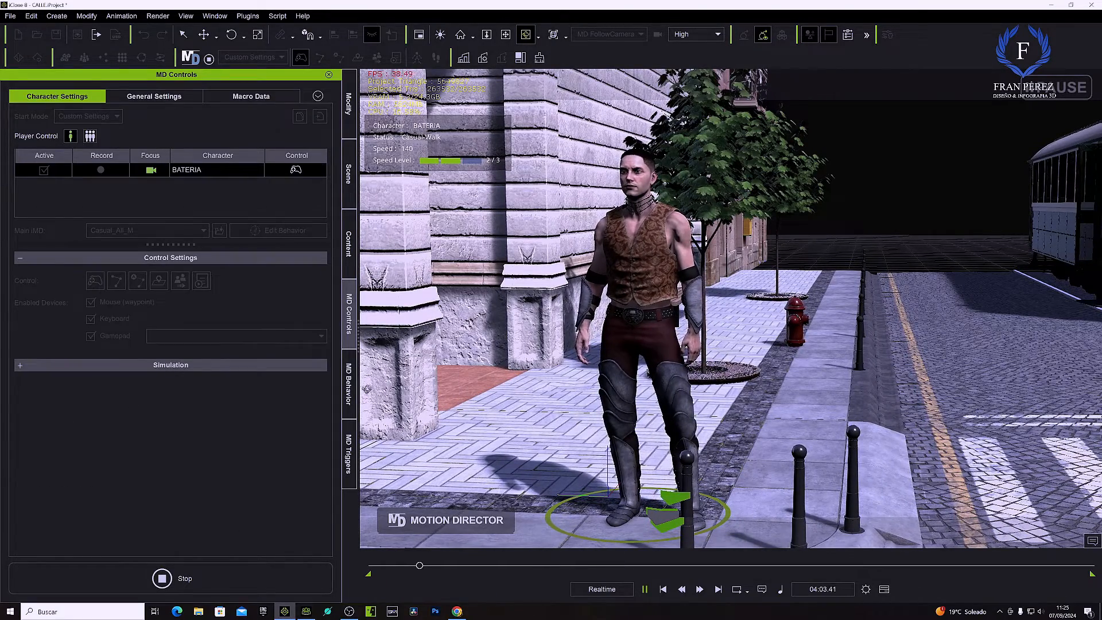
pyautogui.click(350, 381)
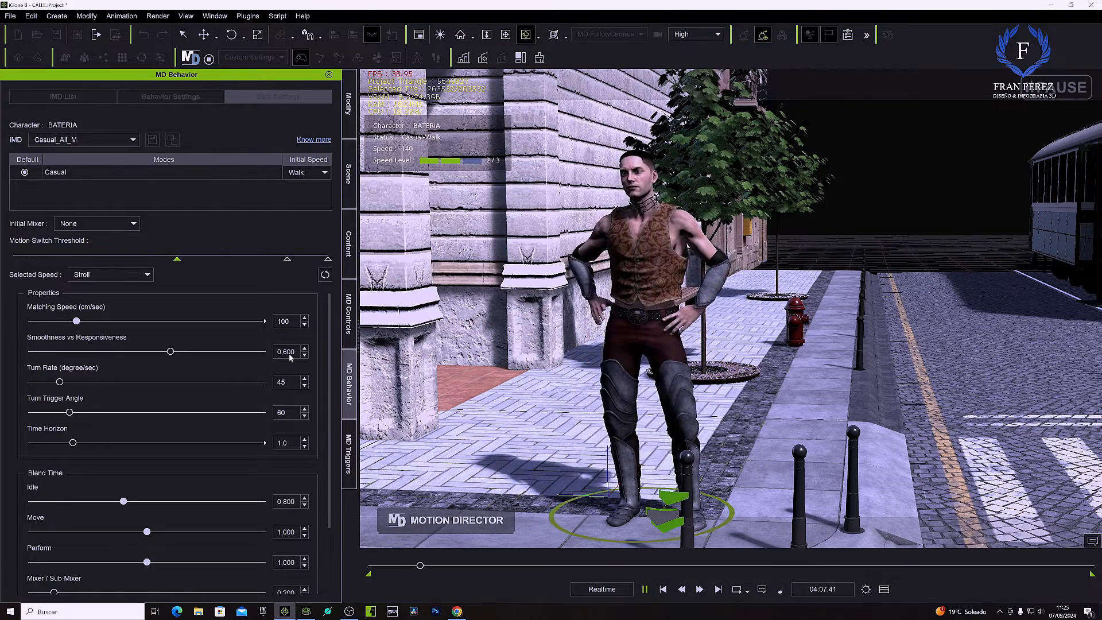
# Show the Motion Director triggers and try the available camera views on BATERIA, finishing on the third numbered camera
pyautogui.click(349, 457)
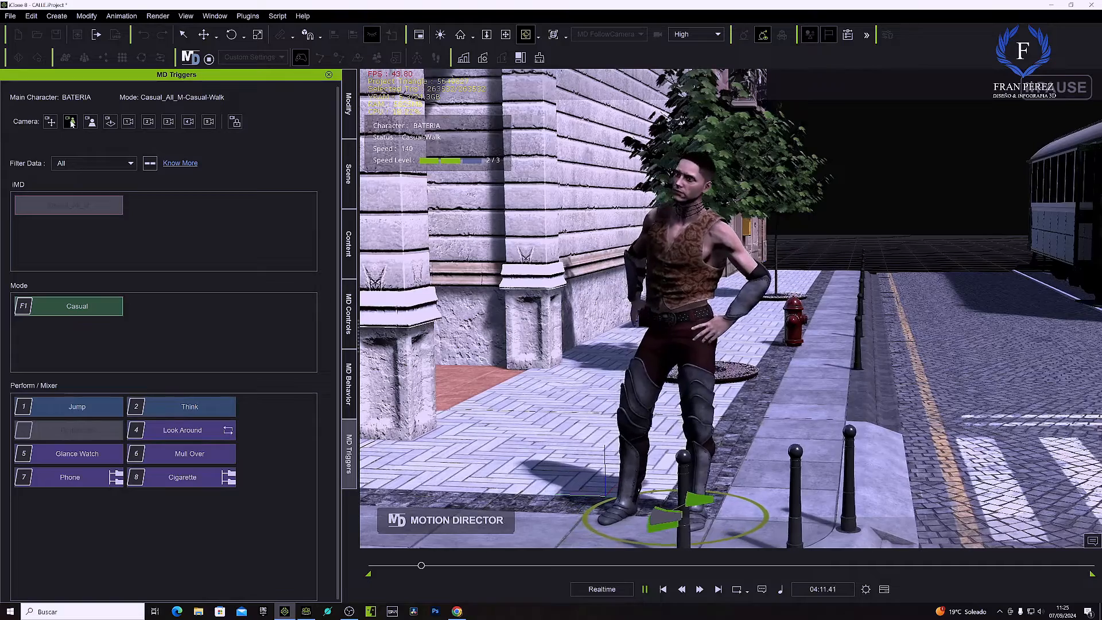
pyautogui.click(90, 122)
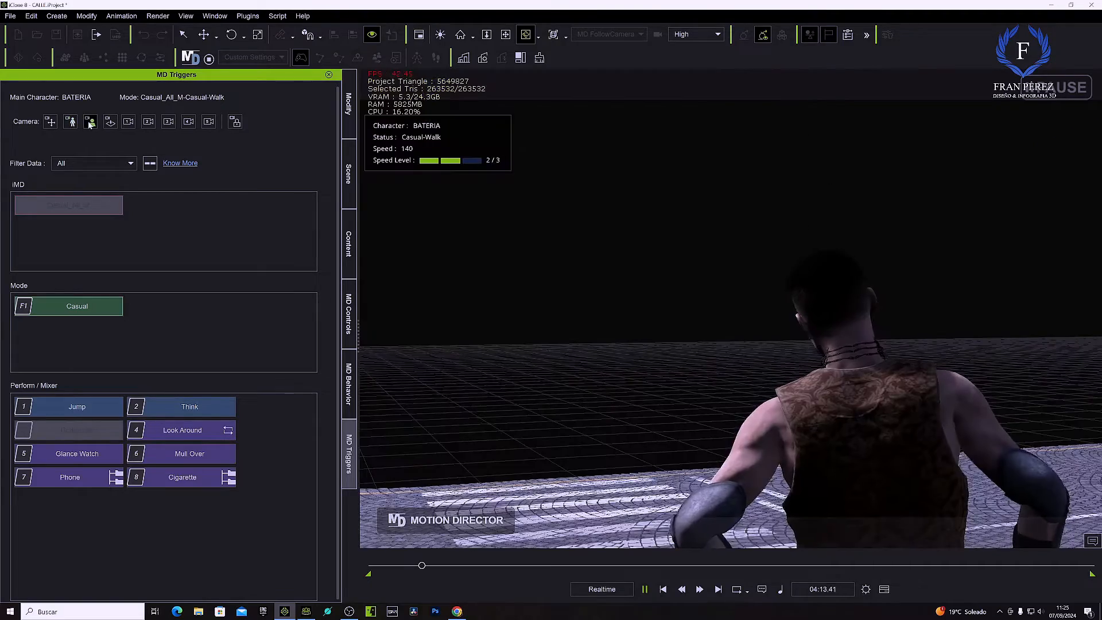
pyautogui.click(111, 121)
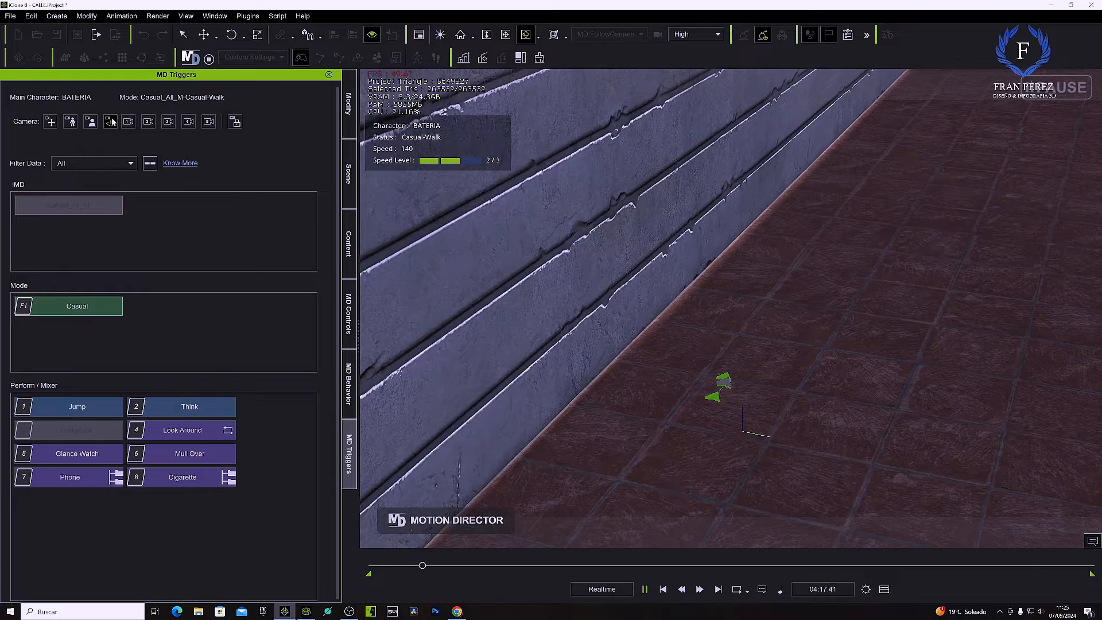
pyautogui.click(127, 123)
pyautogui.click(148, 122)
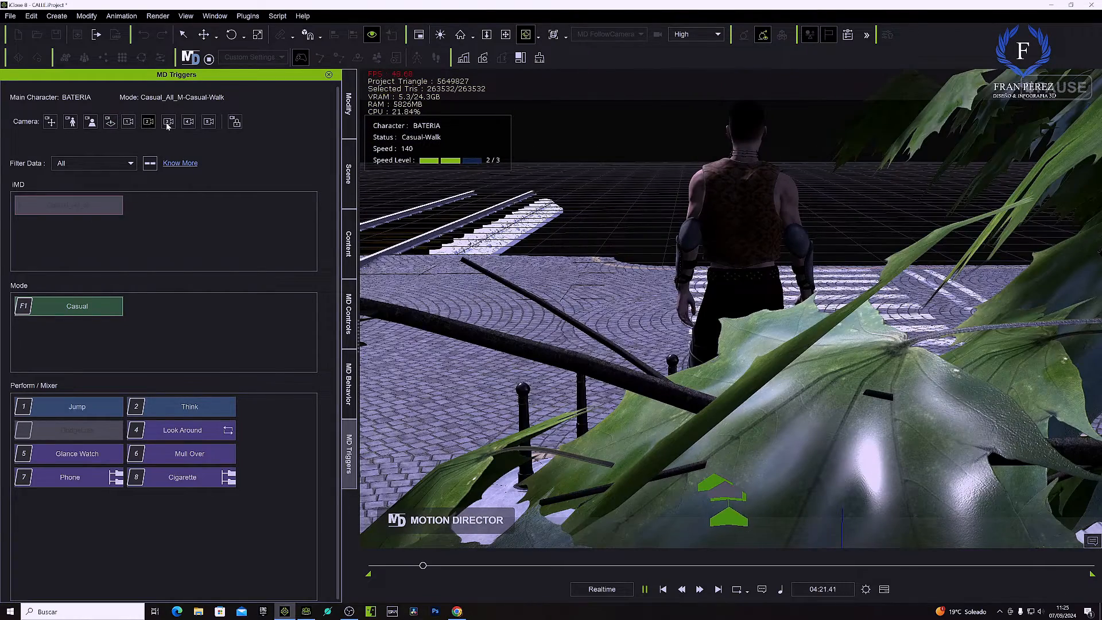
pyautogui.click(168, 123)
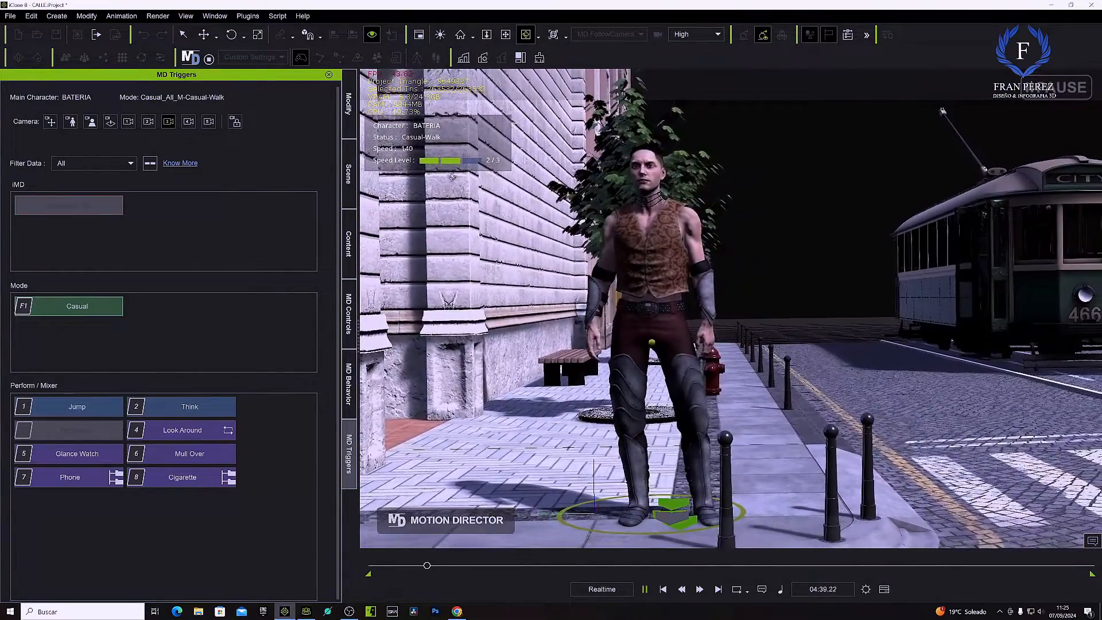
pyautogui.click(188, 122)
pyautogui.click(169, 121)
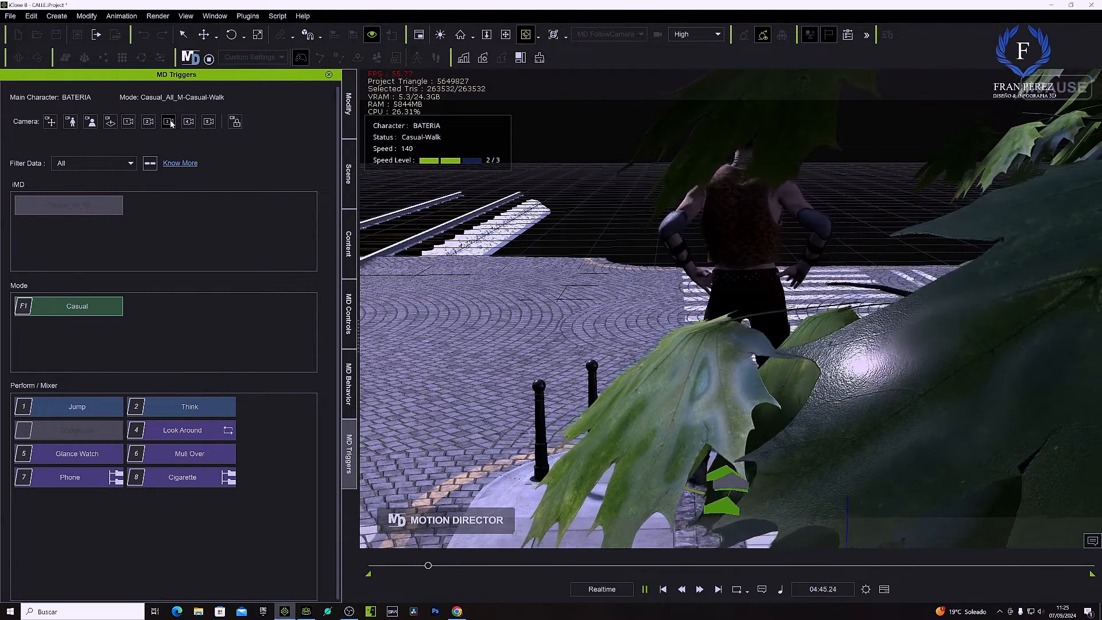
# Turn on the trigger camera's lock option for BATERIA's view and inspect the trigger data filter choices
pyautogui.press('a')
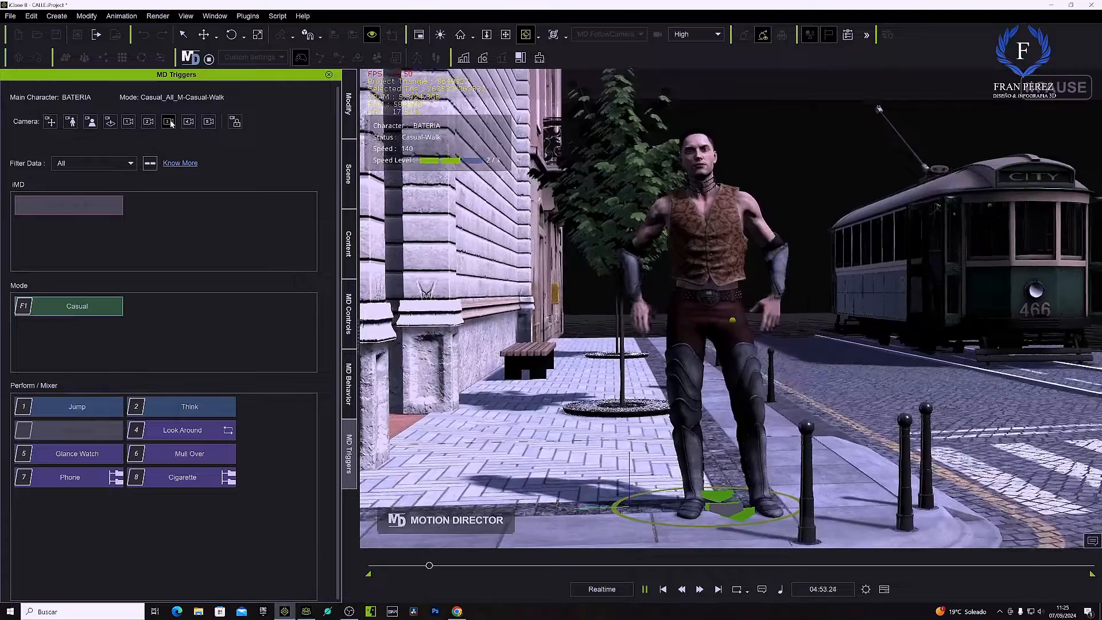
pyautogui.click(237, 127)
pyautogui.moveTo(395, 278); pyautogui.dragTo(434, 278)
pyautogui.click(134, 164)
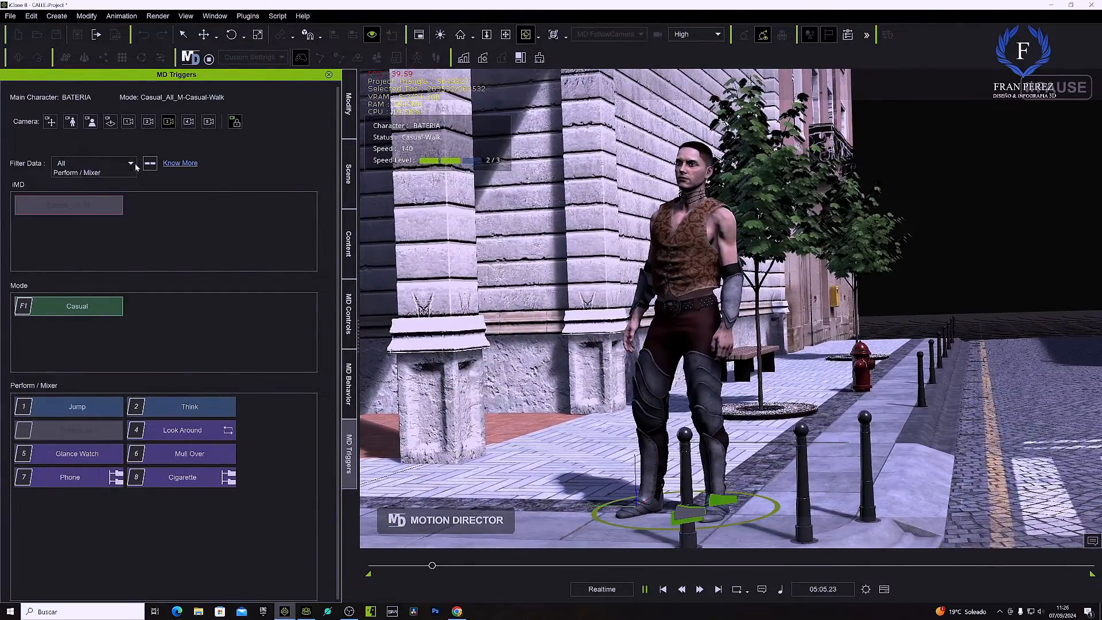
pyautogui.click(131, 166)
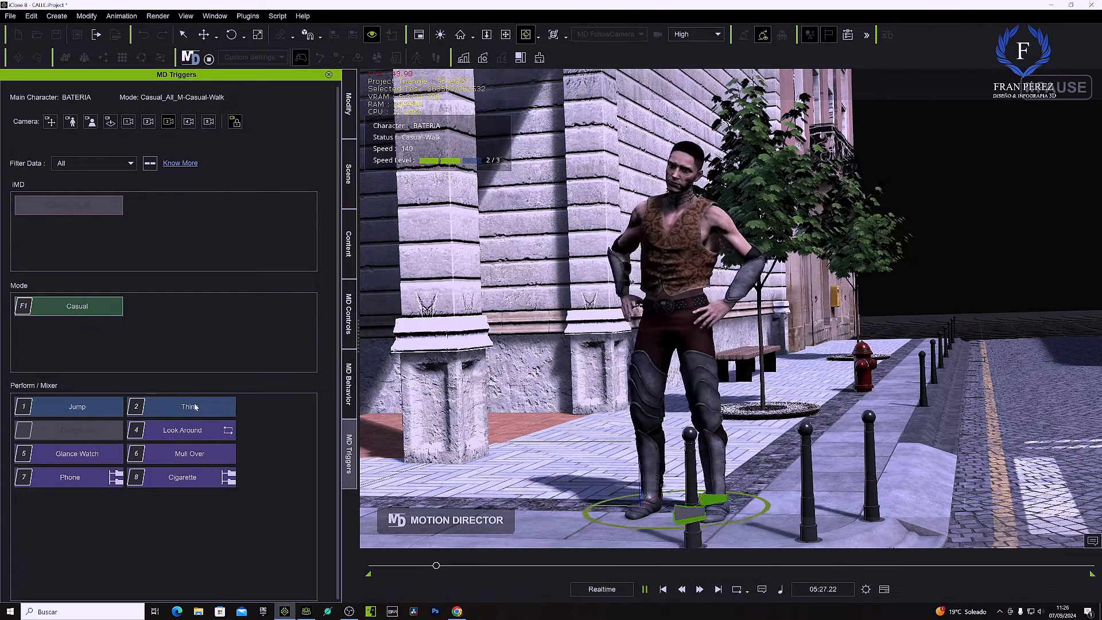
# Play BATERIA's Think and Mull Over actions from the Motion Director triggers
pyautogui.click(648, 336)
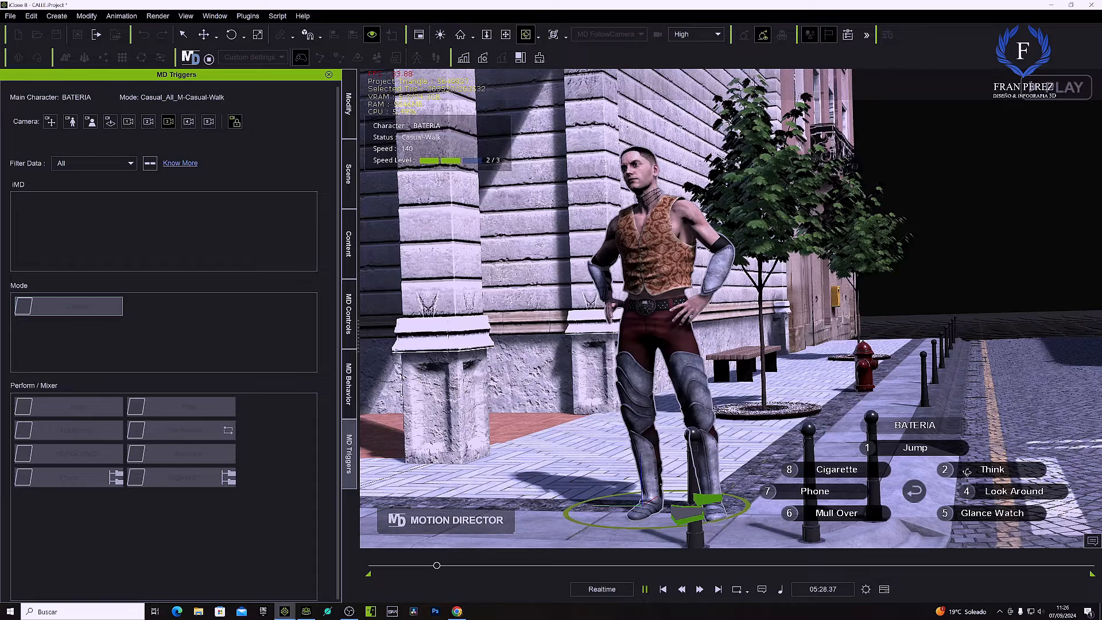
pyautogui.click(981, 469)
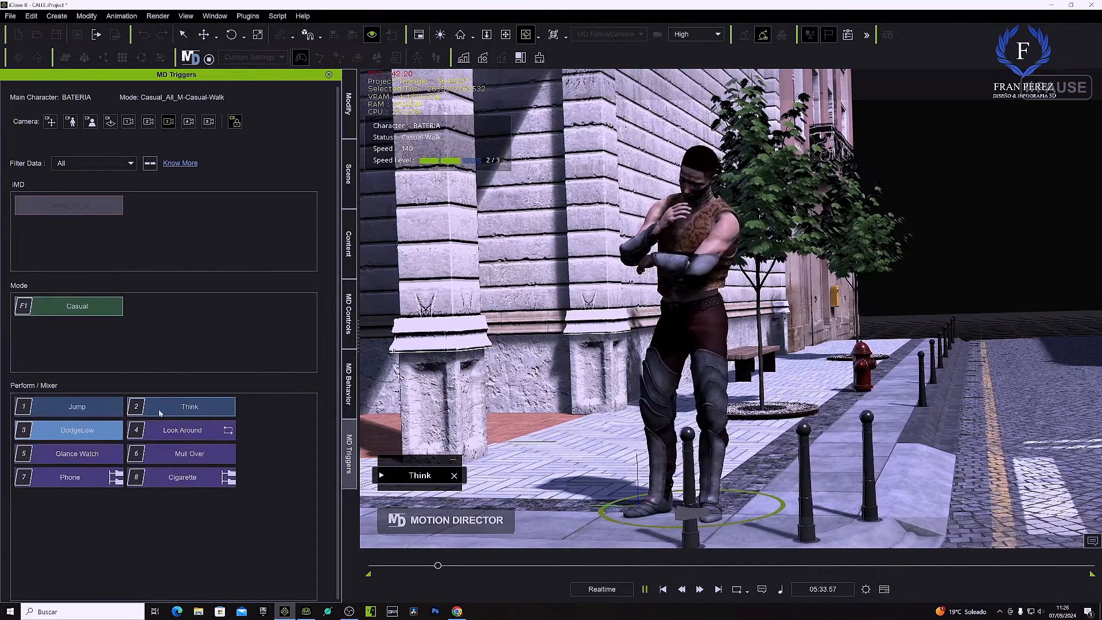
pyautogui.click(141, 432)
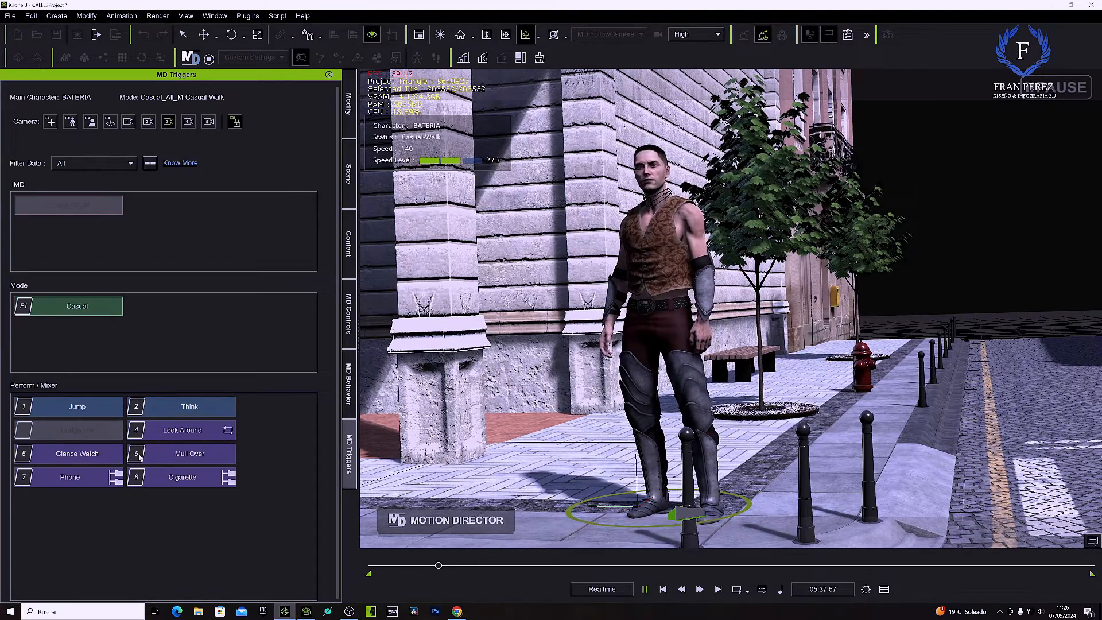
pyautogui.click(140, 456)
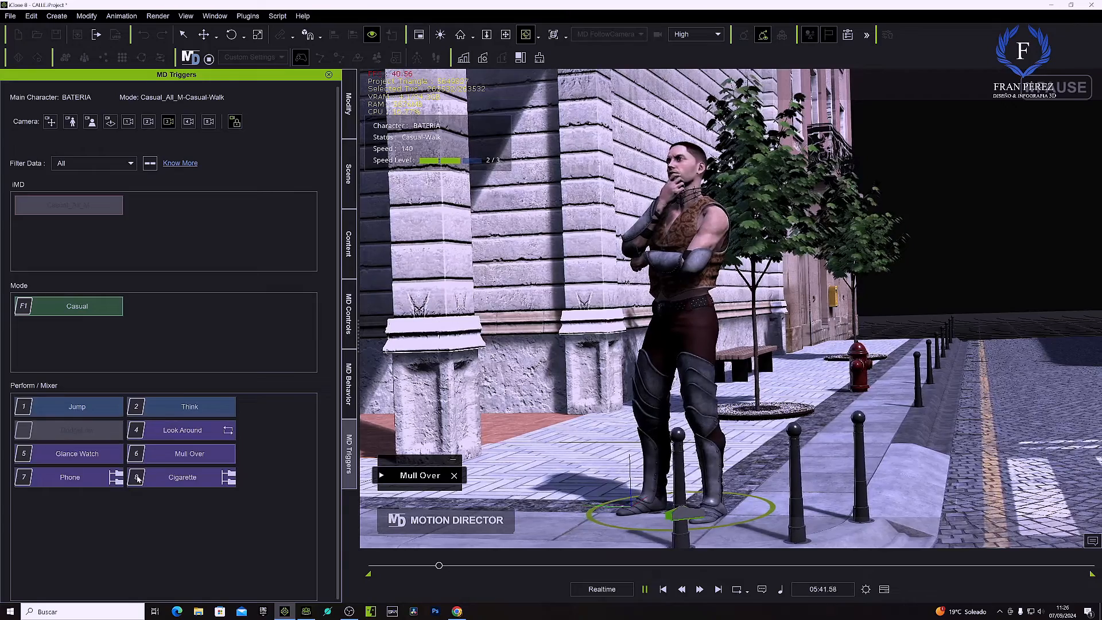
# Enter BATERIA's Cigarette action group and show its actions in the viewport's action wheel
pyautogui.click(138, 477)
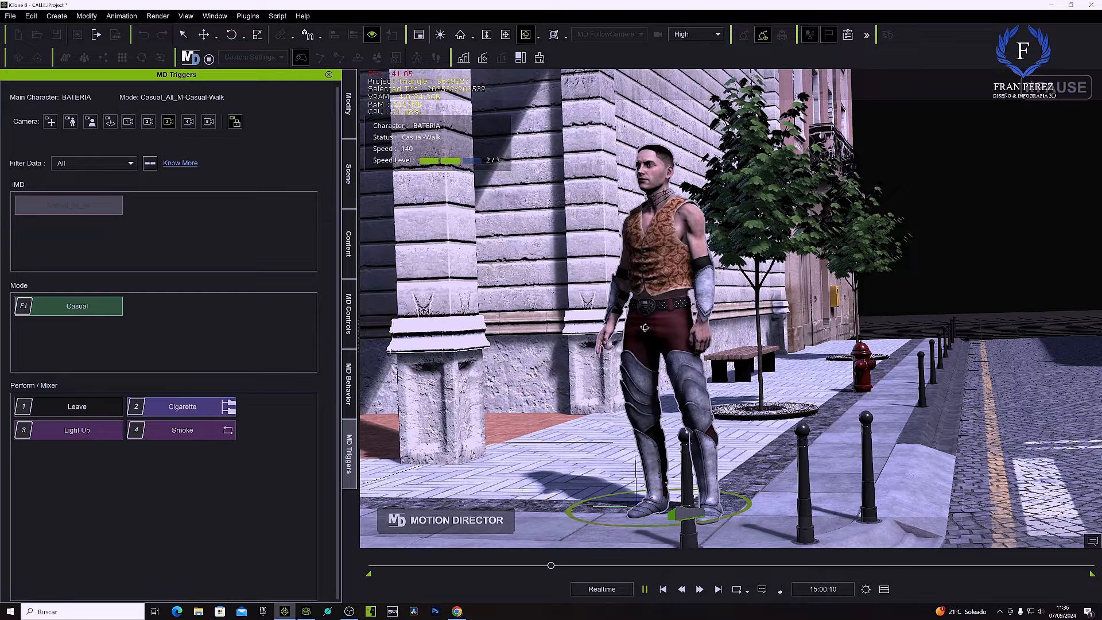
pyautogui.press('space')
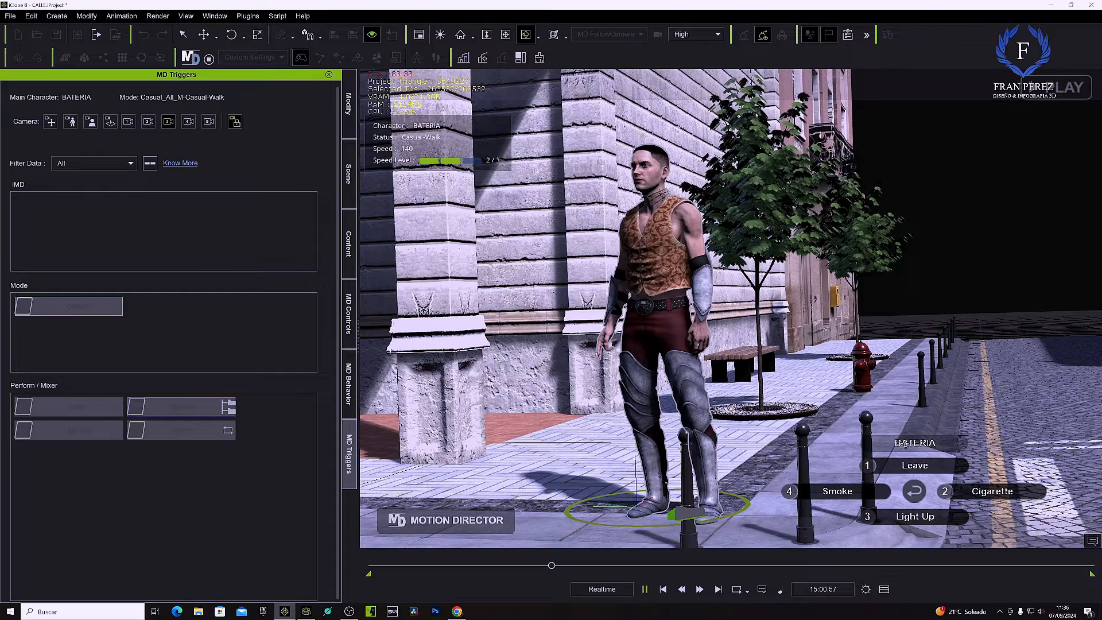
pyautogui.press('space')
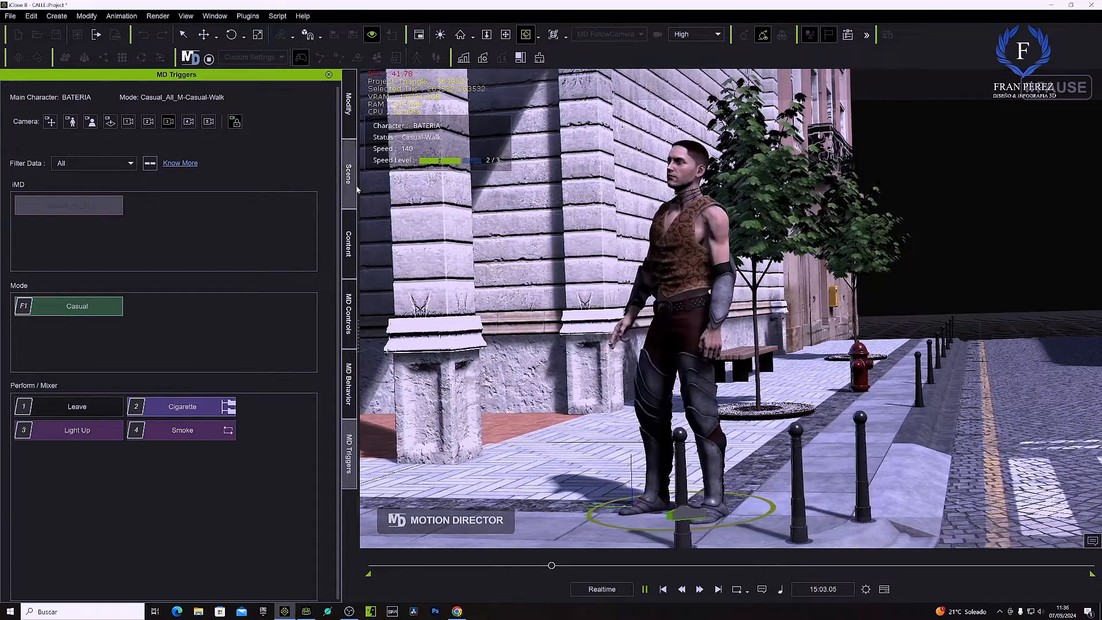
# Stop the Motion Director session and save the BATERIA_PlayerControl, BATERIA_PlayerControl_0 and BATERIA_PlayerControl_1 macro recordings
pyautogui.click(350, 325)
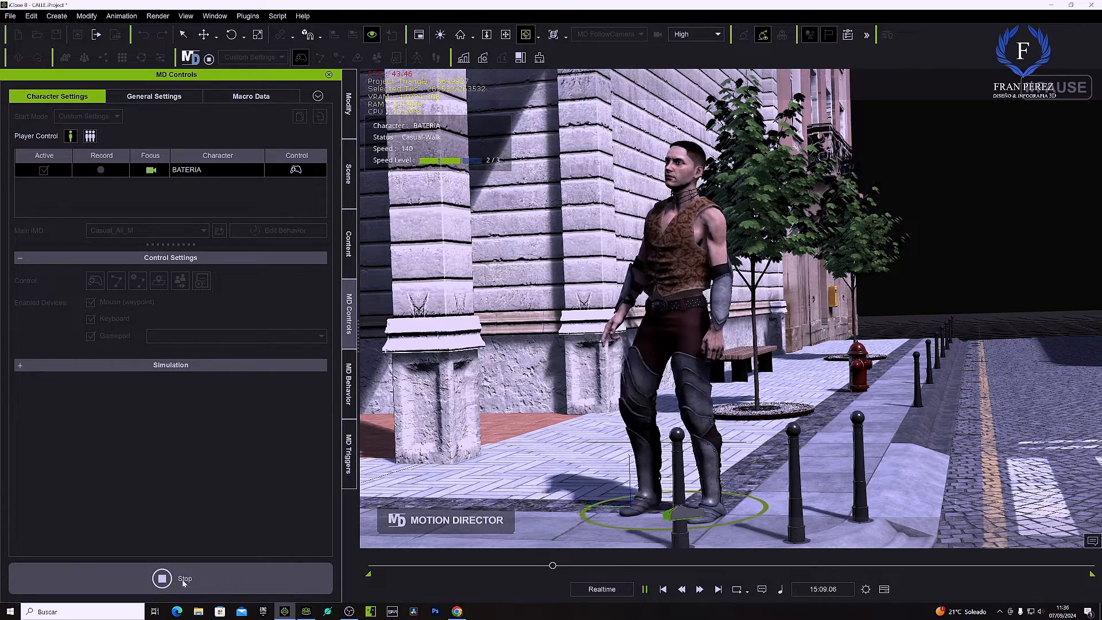
pyautogui.click(182, 580)
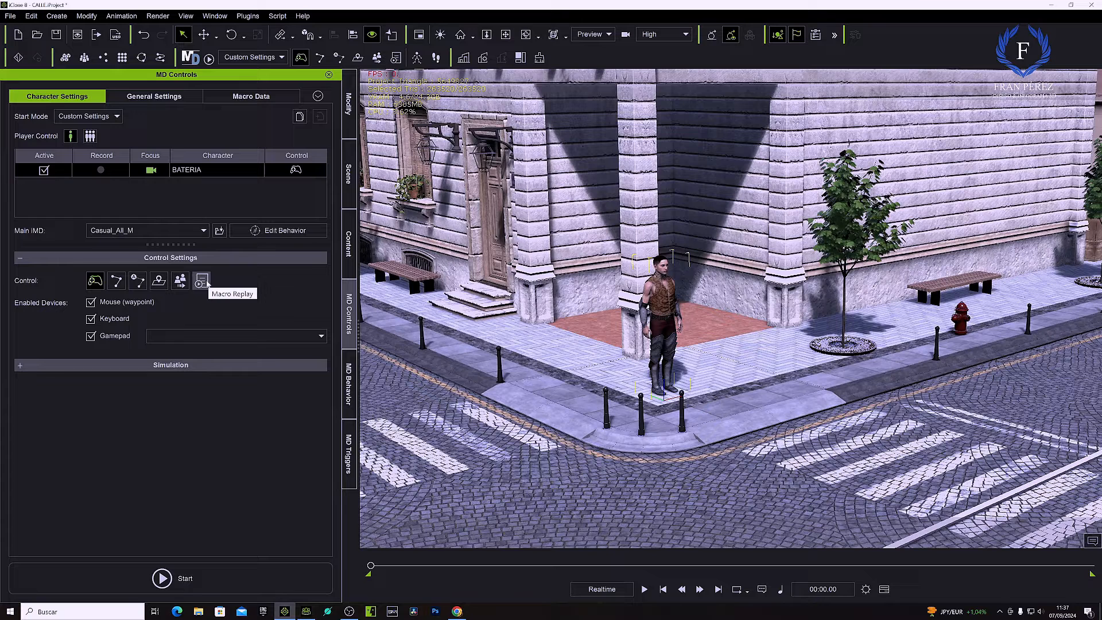
pyautogui.click(255, 100)
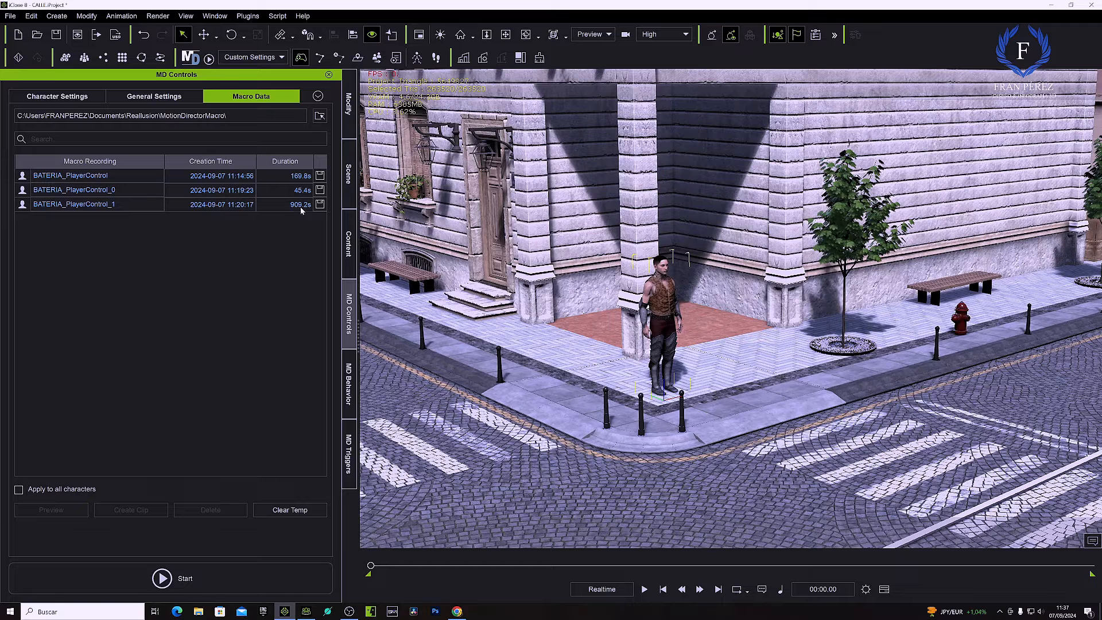
pyautogui.click(321, 178)
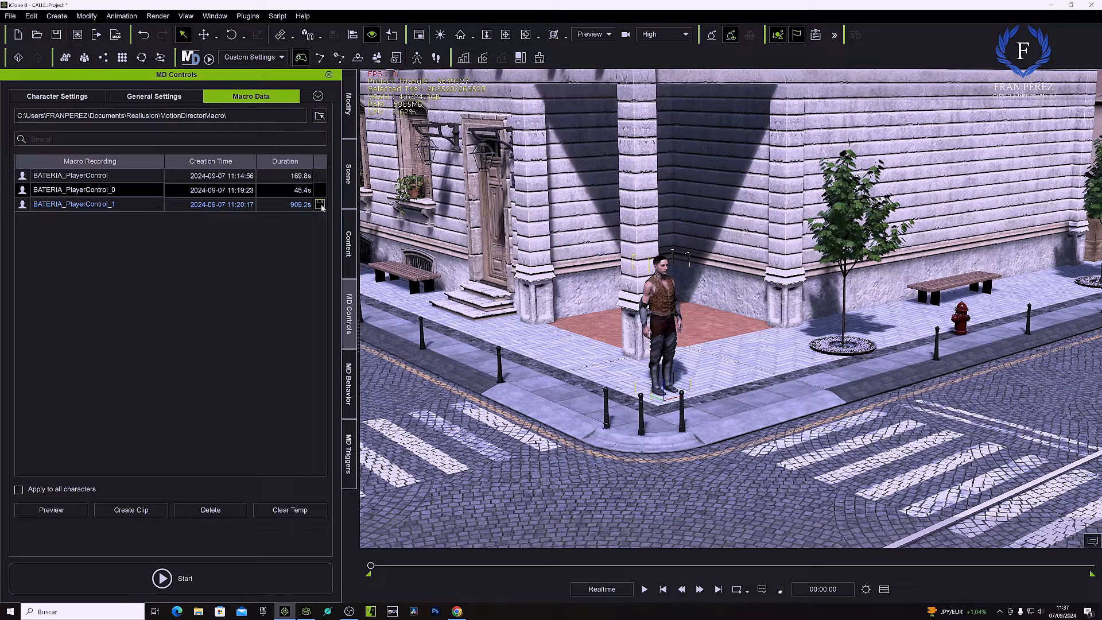
pyautogui.click(320, 204)
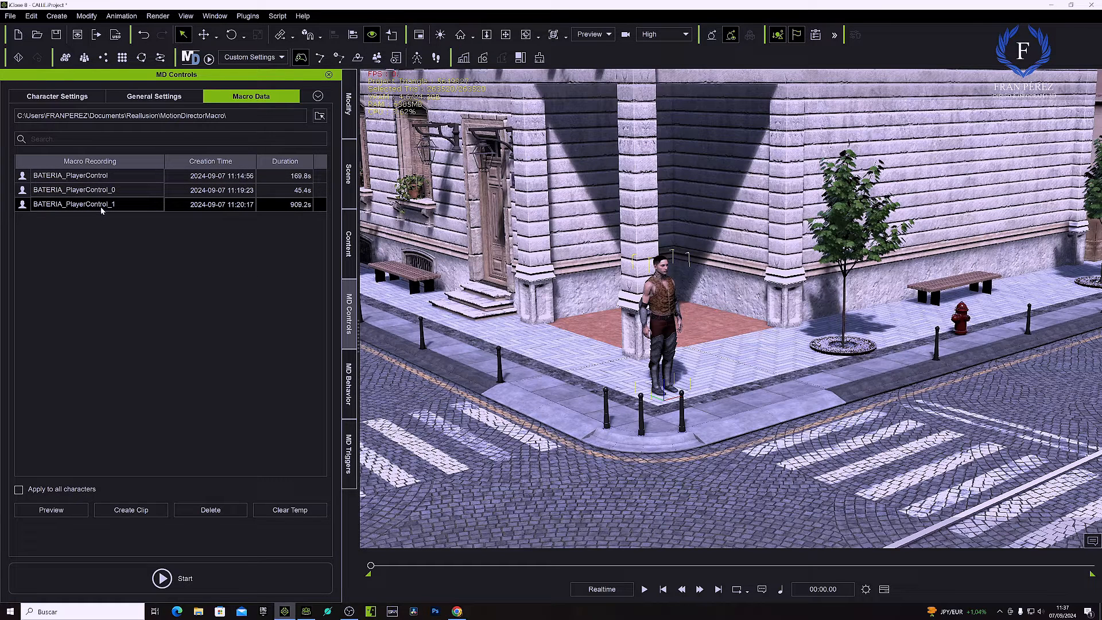
# Create a motion clip from the BATERIA_PlayerControl_0 recording and select it on BATERIA's Motion track in the timeline
pyautogui.click(131, 510)
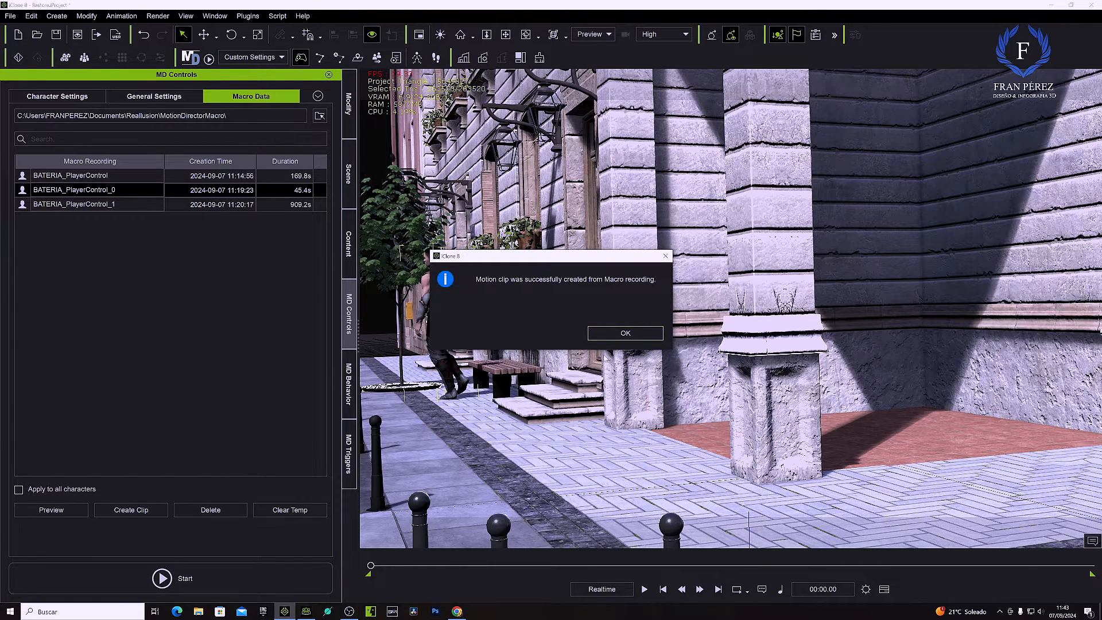
pyautogui.click(625, 333)
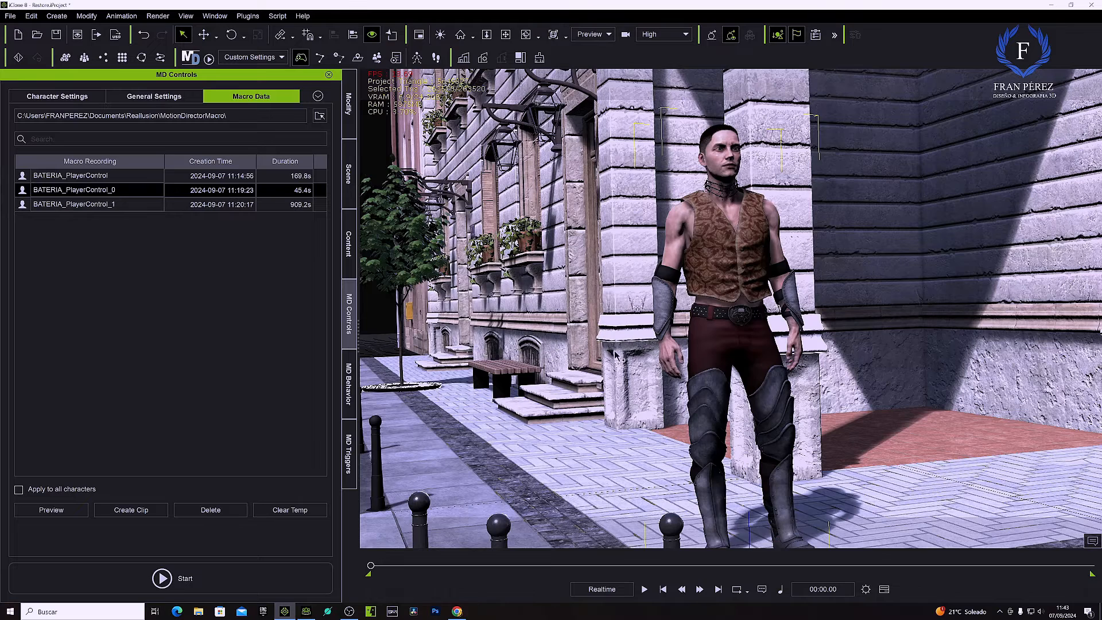
pyautogui.click(885, 589)
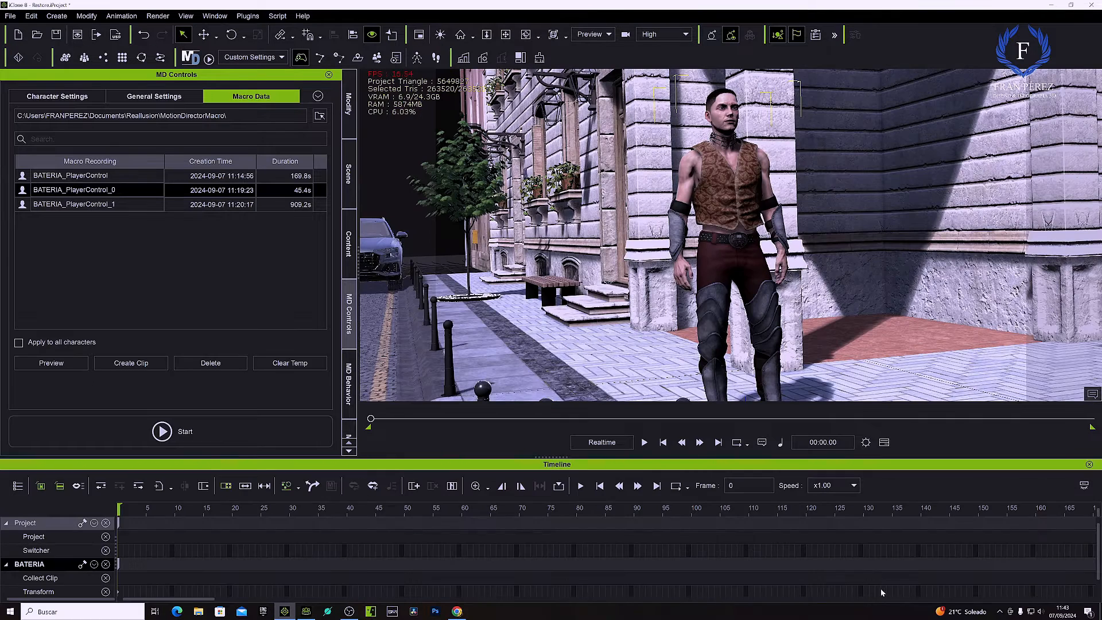
pyautogui.scroll(-1, 623, 549)
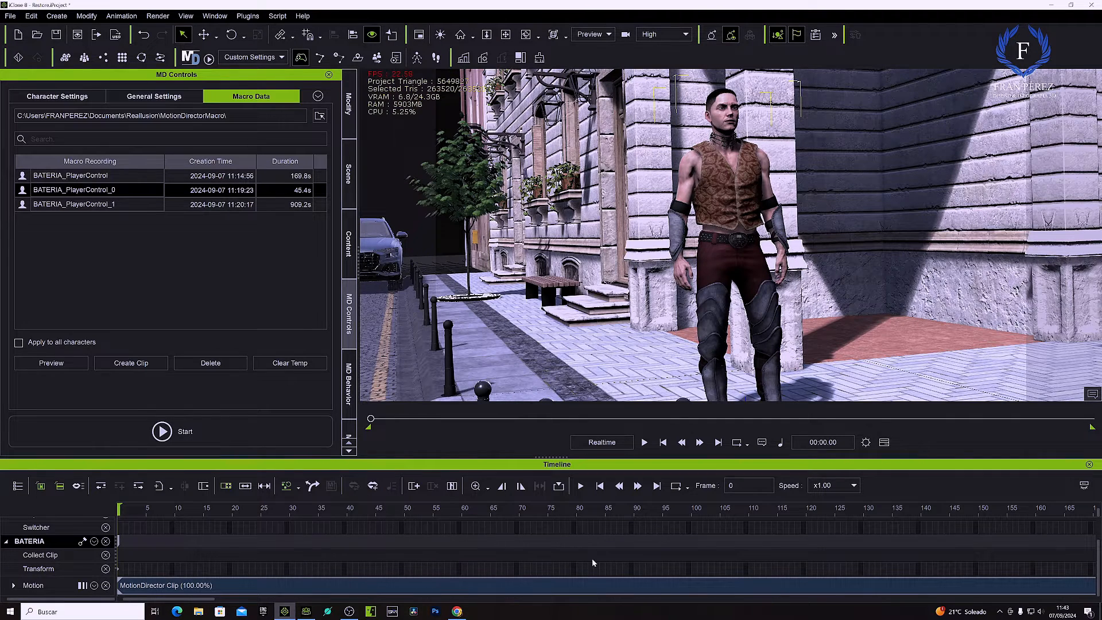
pyautogui.click(353, 590)
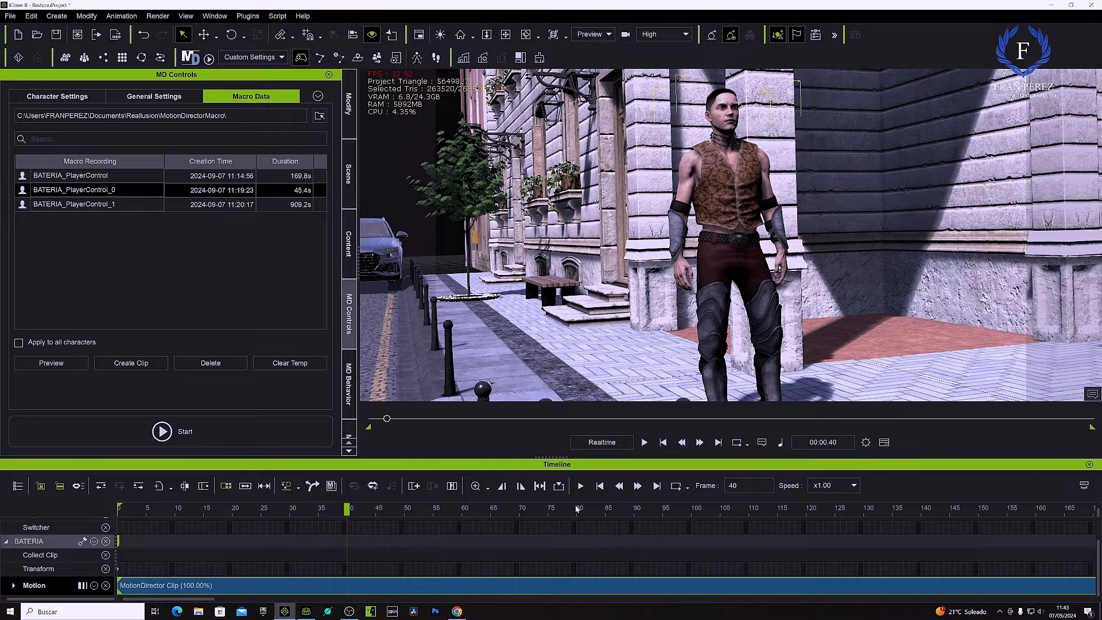
# Play BATERIA's new motion clip from the first frame and review the walk from close up and from above
pyautogui.click(663, 442)
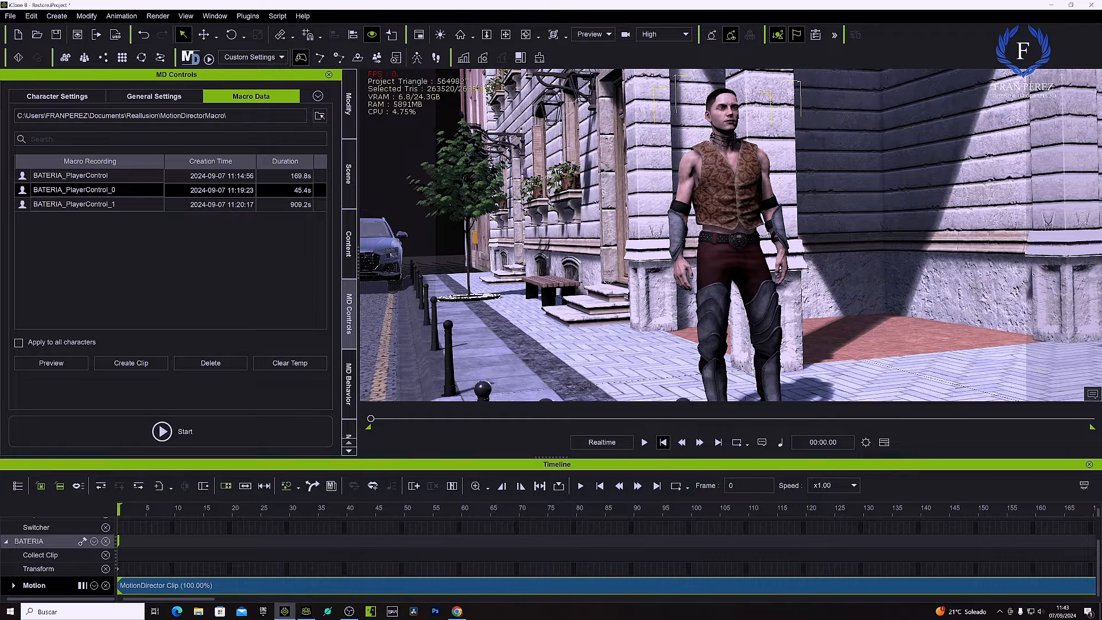
pyautogui.click(645, 442)
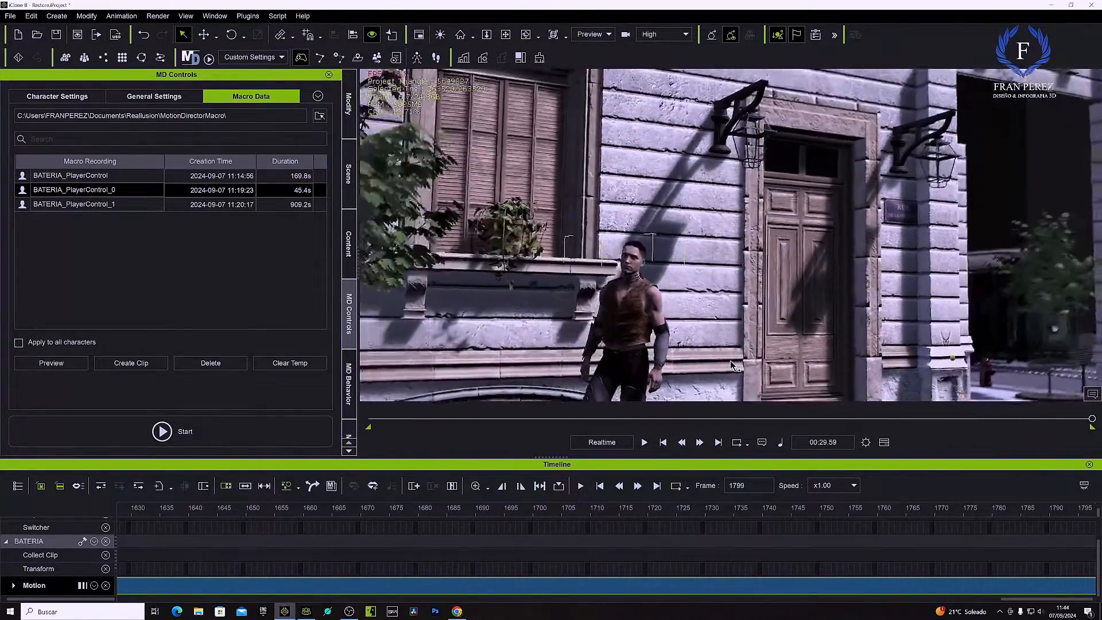
pyautogui.moveTo(732, 365); pyautogui.dragTo(732, 365, button='right')
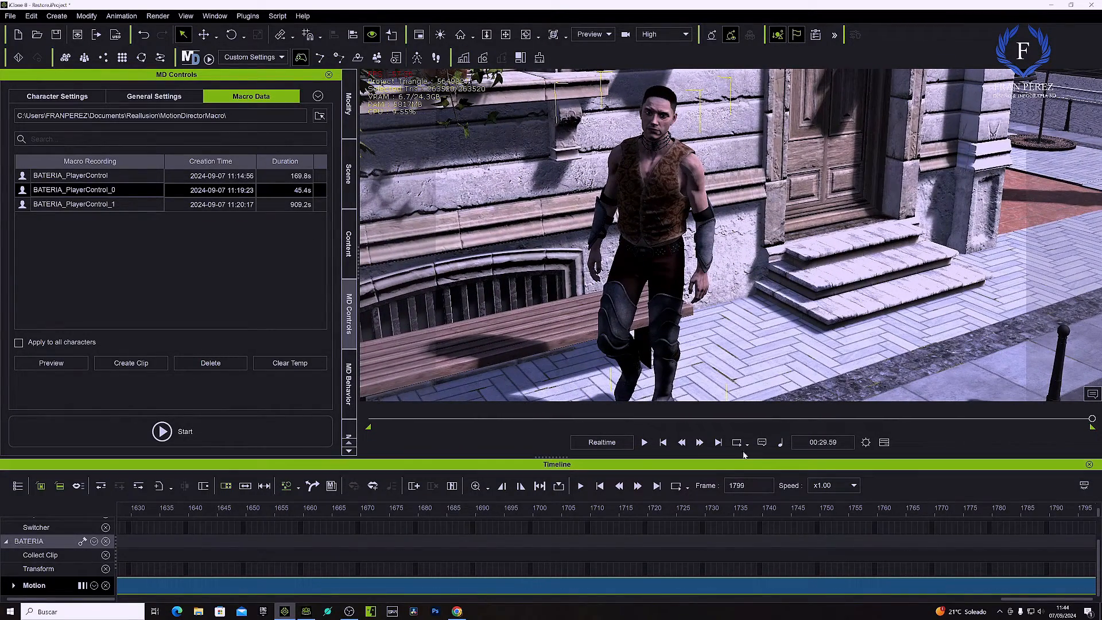
pyautogui.click(665, 443)
pyautogui.click(645, 442)
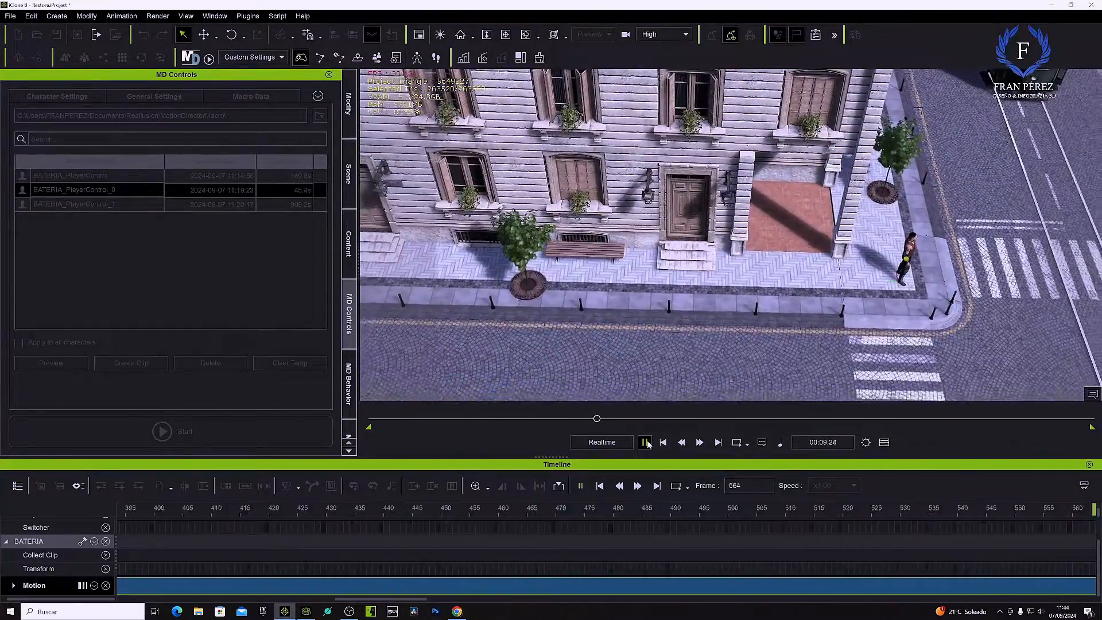
pyautogui.click(645, 442)
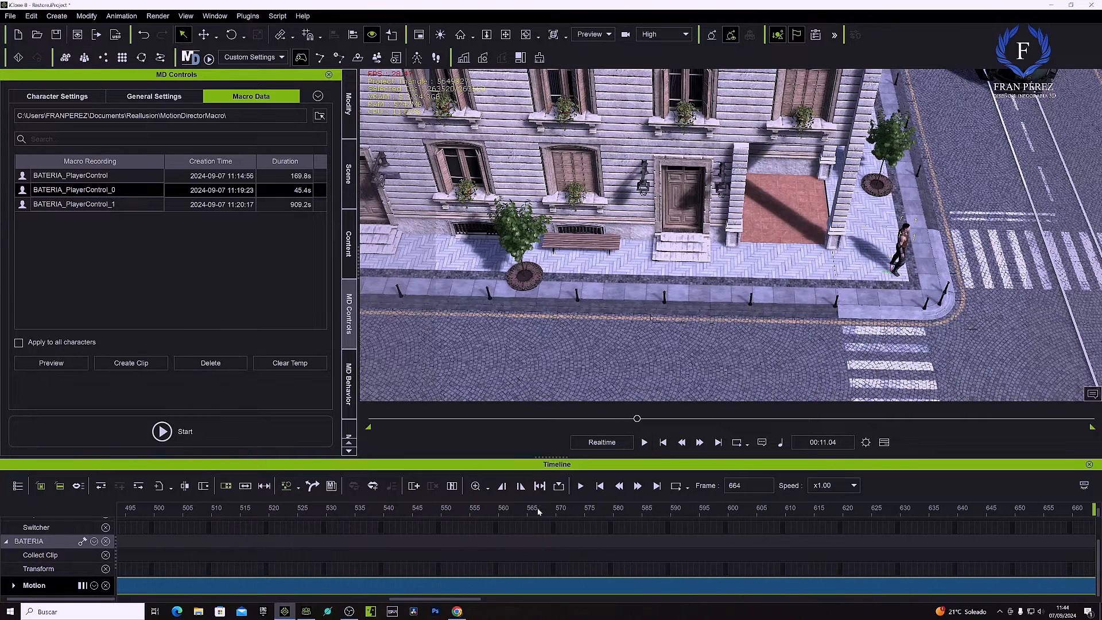
# Fit the timeline to the whole clip, select its full range on BATERIA's Collect Clip track and show the range's library options
pyautogui.click(484, 488)
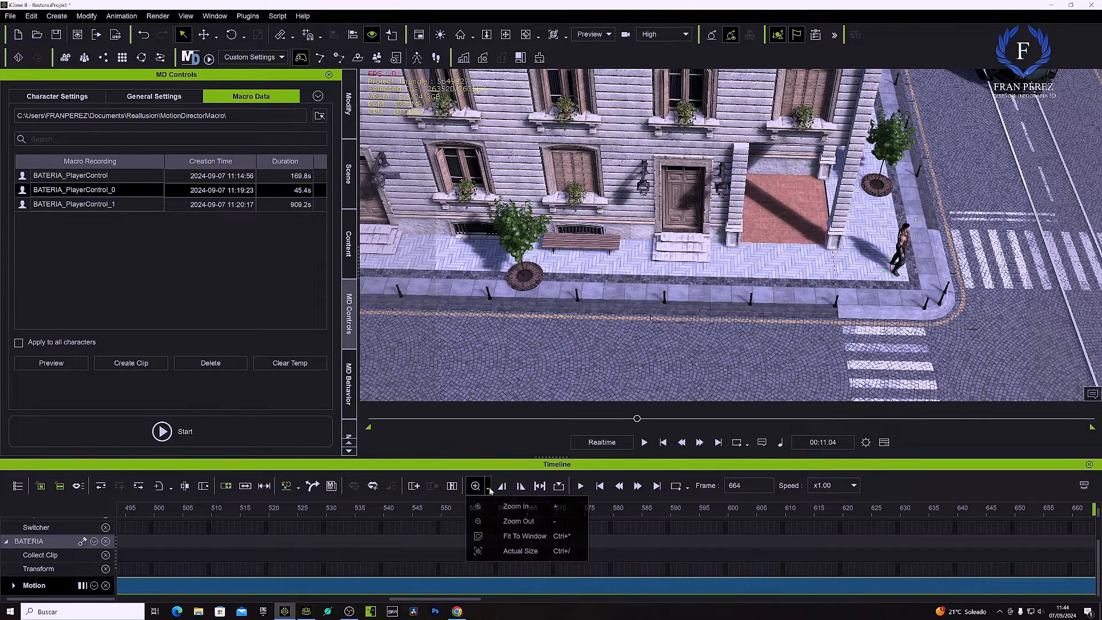
pyautogui.click(521, 535)
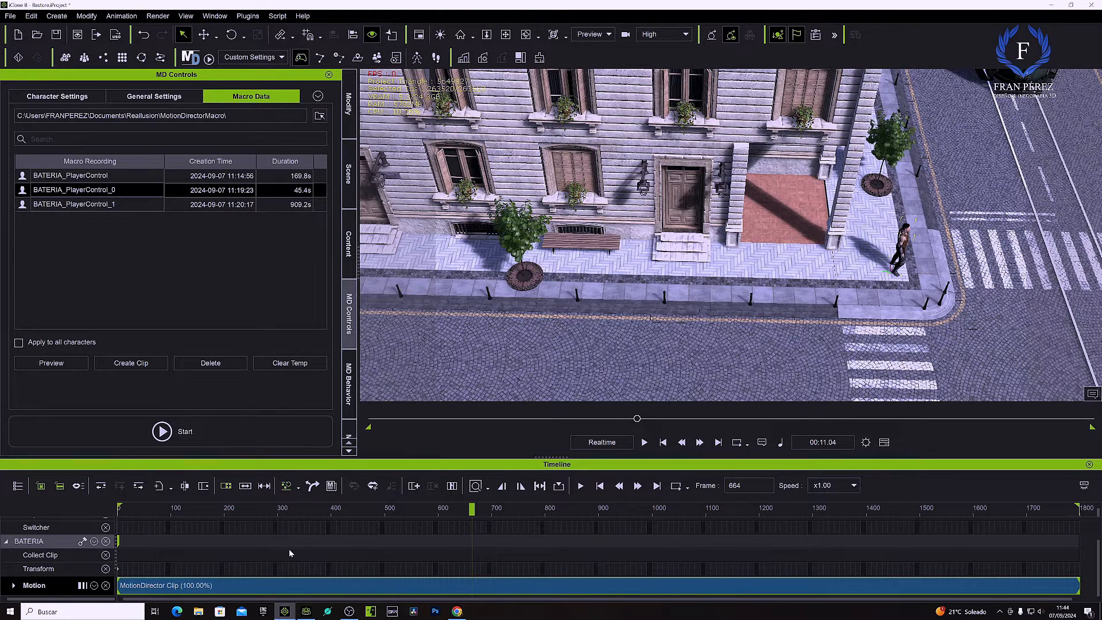
pyautogui.moveTo(126, 555); pyautogui.dragTo(173, 556)
pyautogui.click(121, 556)
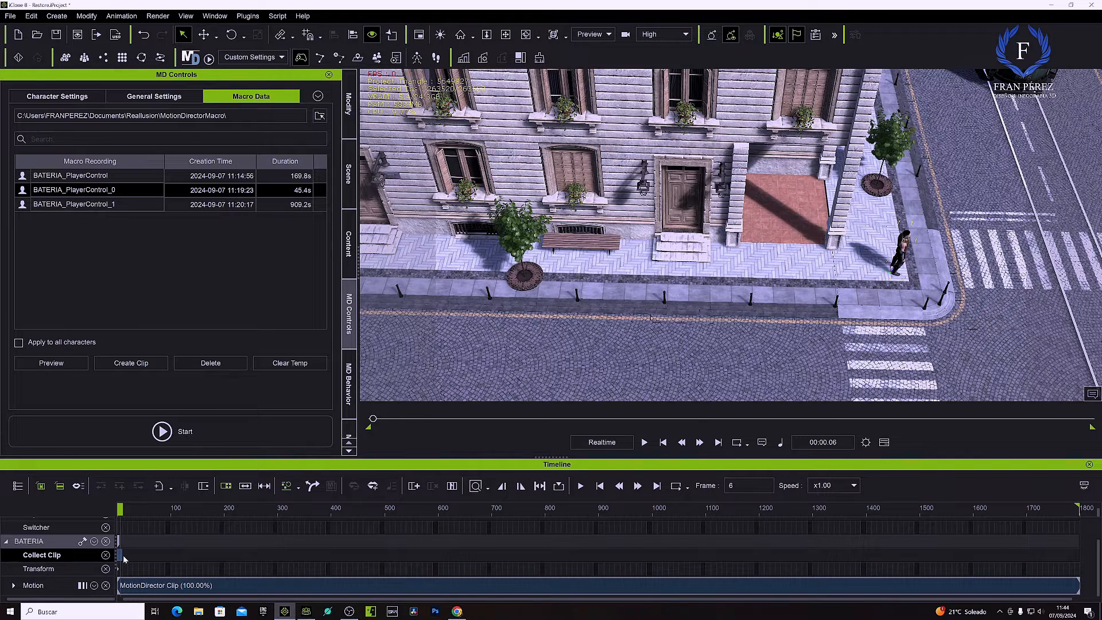
pyautogui.moveTo(122, 555); pyautogui.dragTo(955, 549)
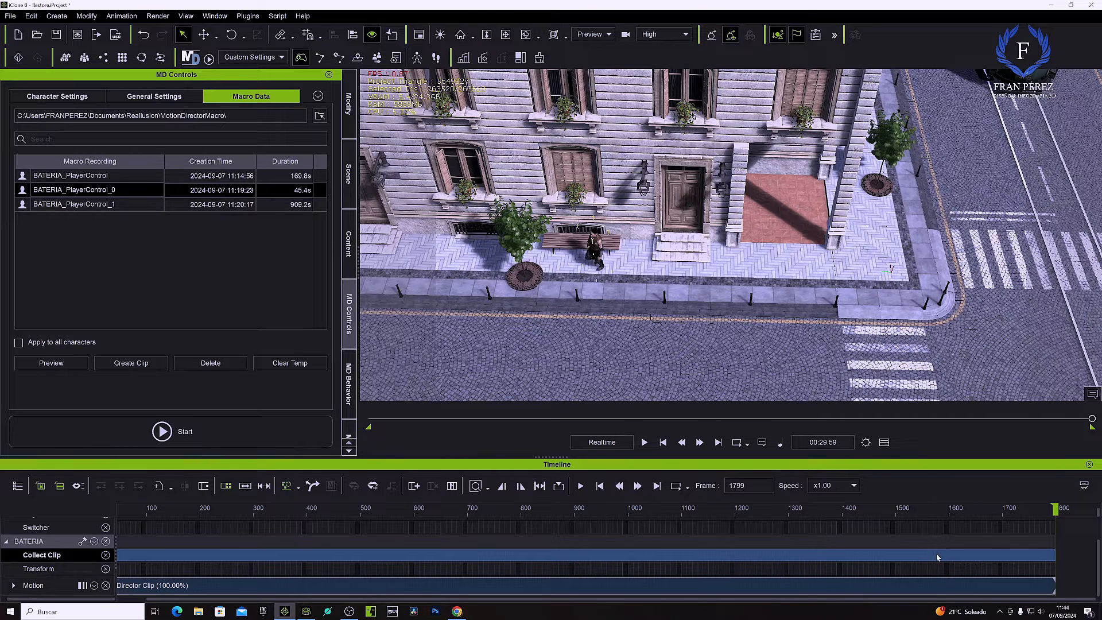
pyautogui.rightClick(937, 556)
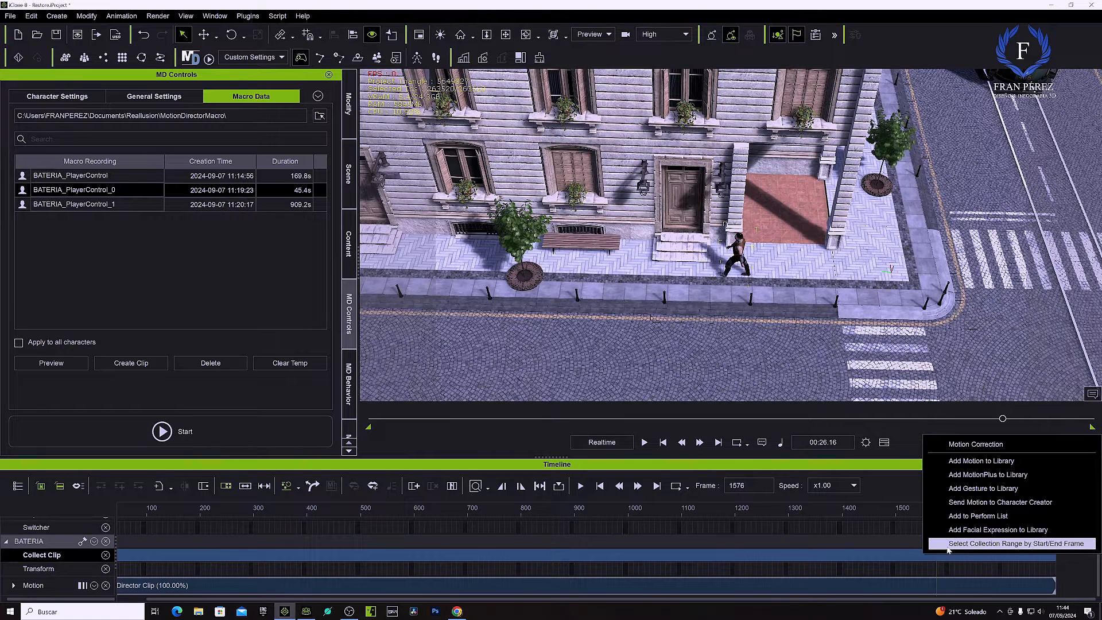
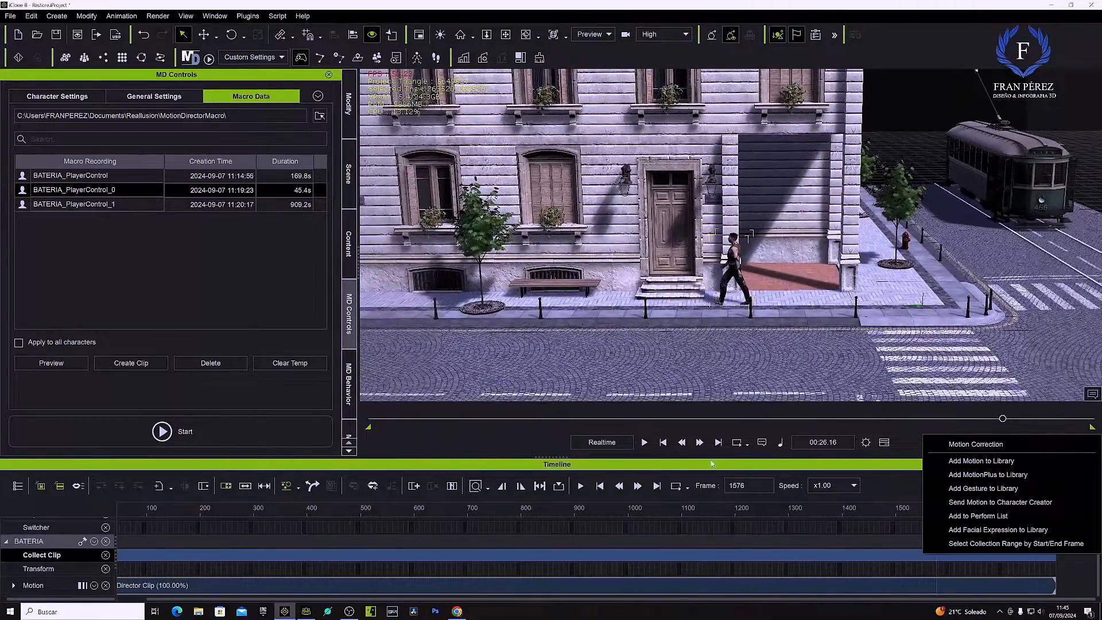
# Select BATERIA's MotionDirector clip on the Motion track, close the timeline and return to the first frame
pyautogui.click(523, 587)
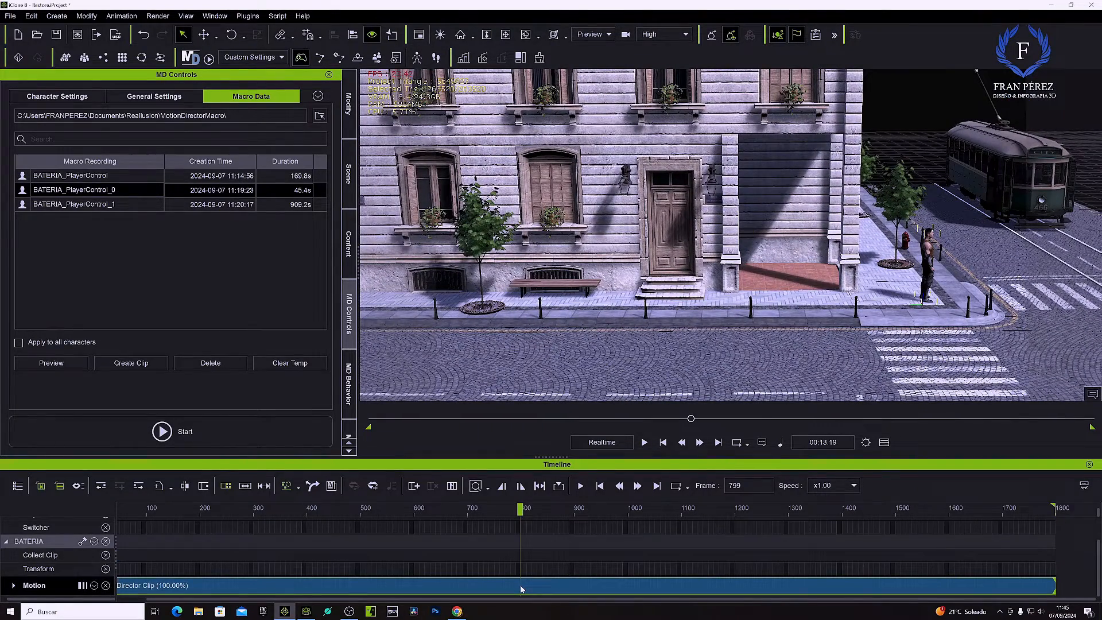
pyautogui.scroll(1, 612, 514)
pyautogui.scroll(-1, 611, 512)
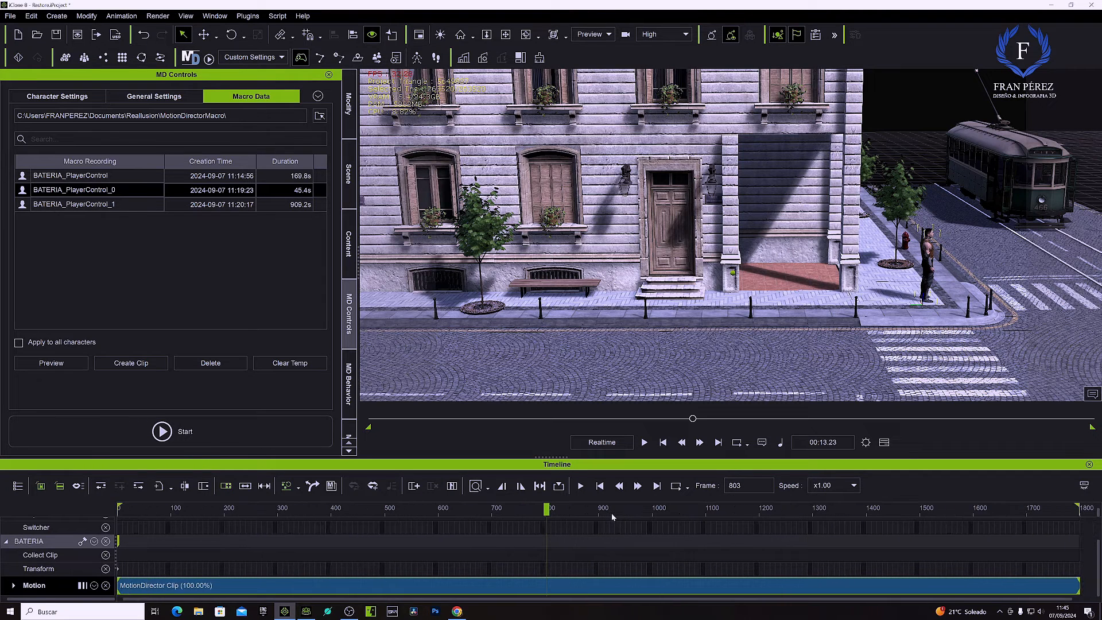
pyautogui.hscroll(1, 612, 512)
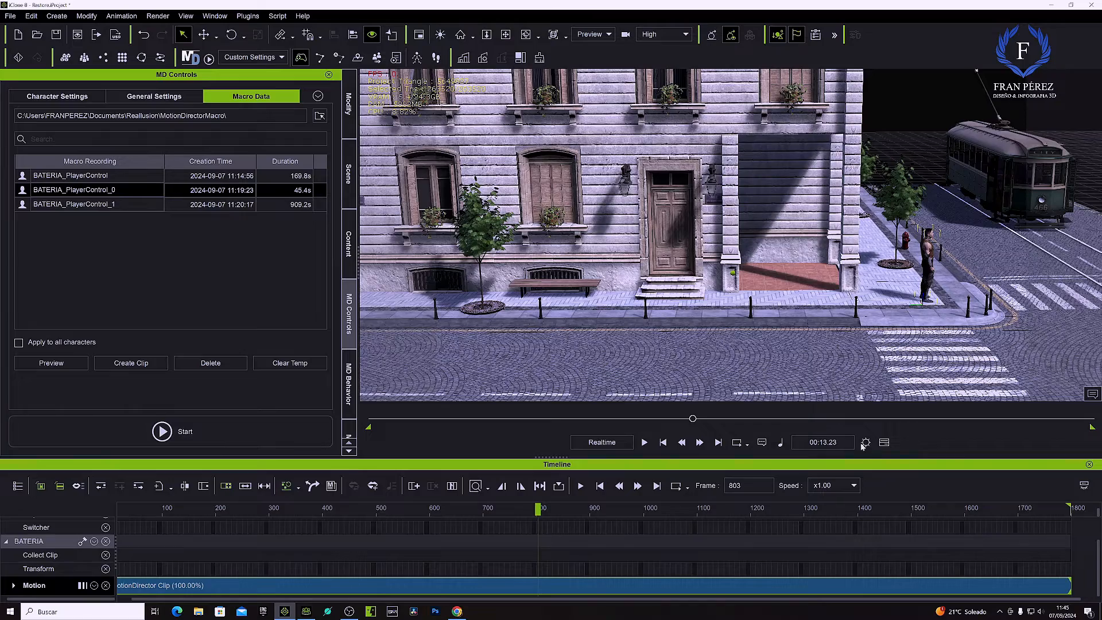
pyautogui.press('F3')
pyautogui.click(663, 589)
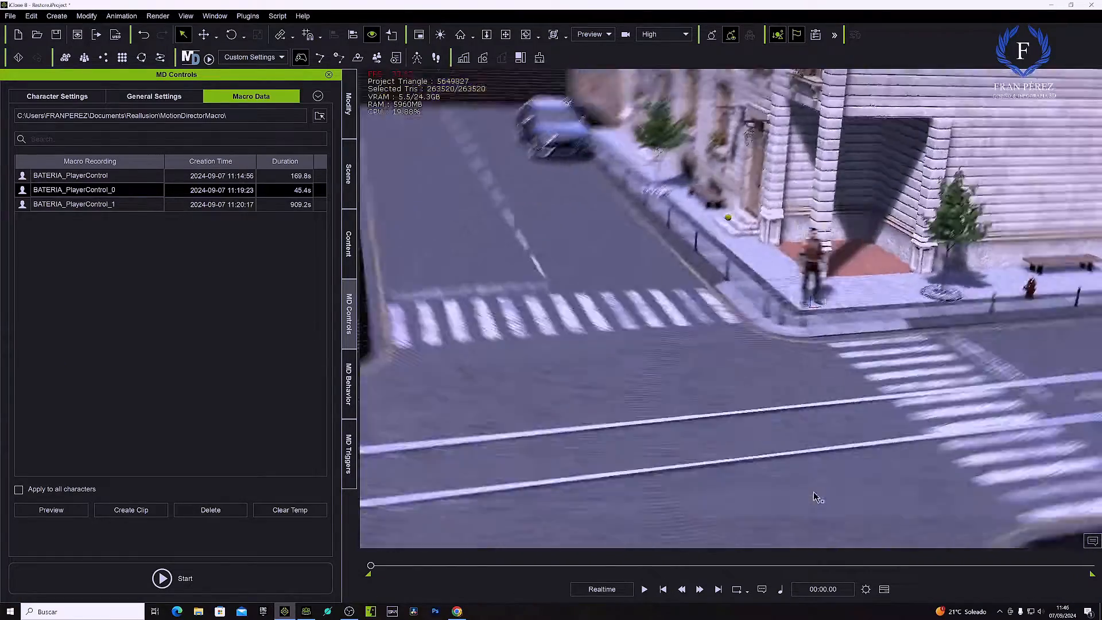
# Delete the BATERIA_PlayerControl_0 macro recording and reopen the timeline to check BATERIA's motion clip
pyautogui.moveTo(815, 493); pyautogui.dragTo(398, 386, button='right')
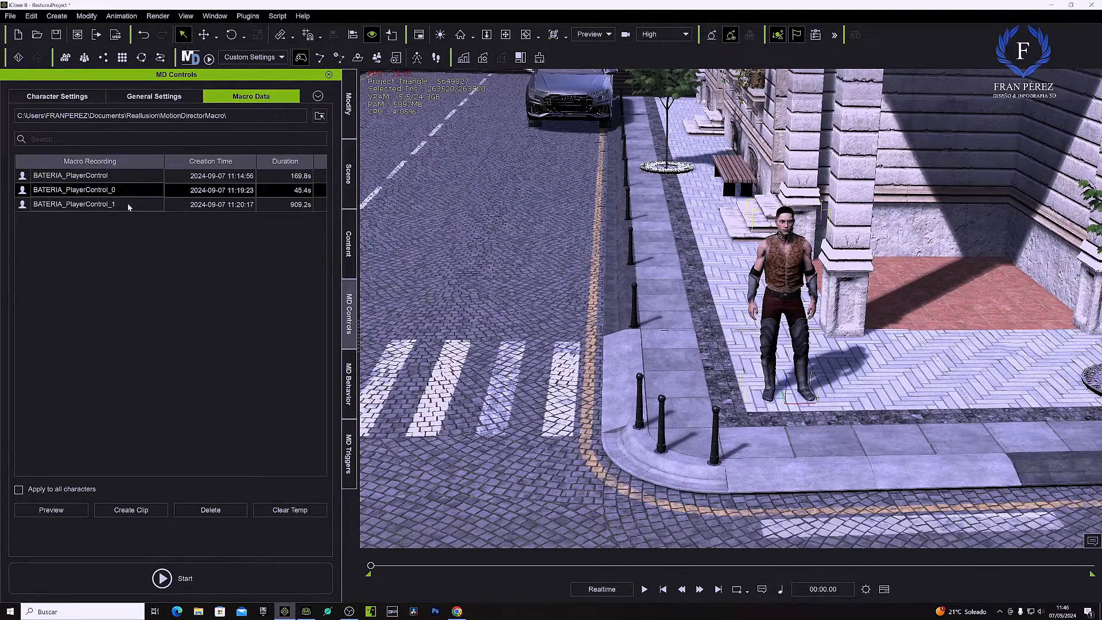
pyautogui.click(211, 511)
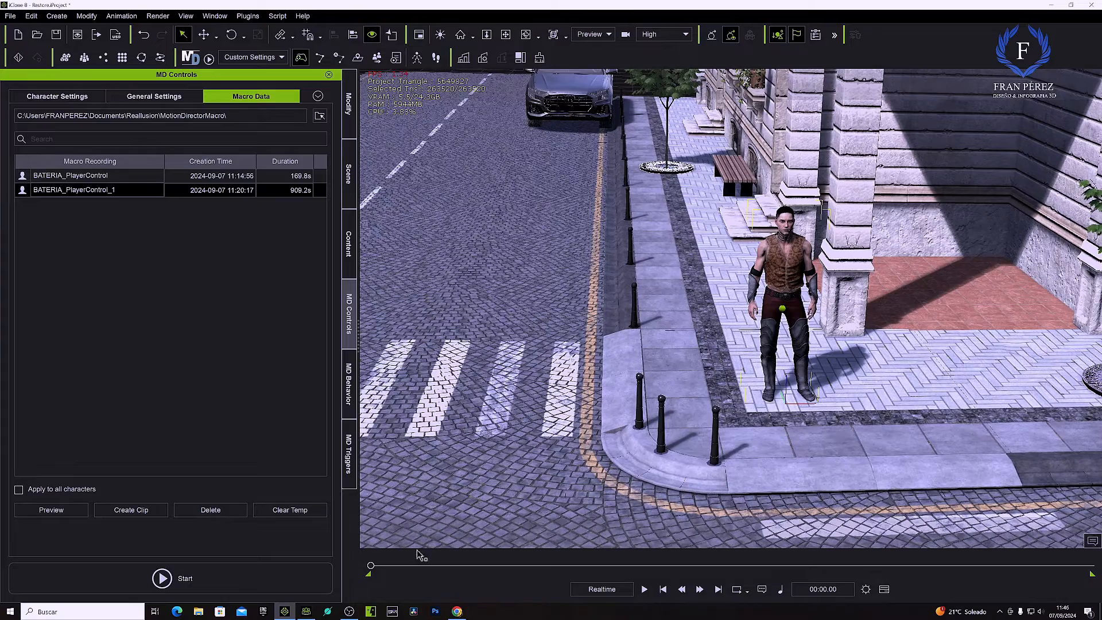
pyautogui.click(884, 589)
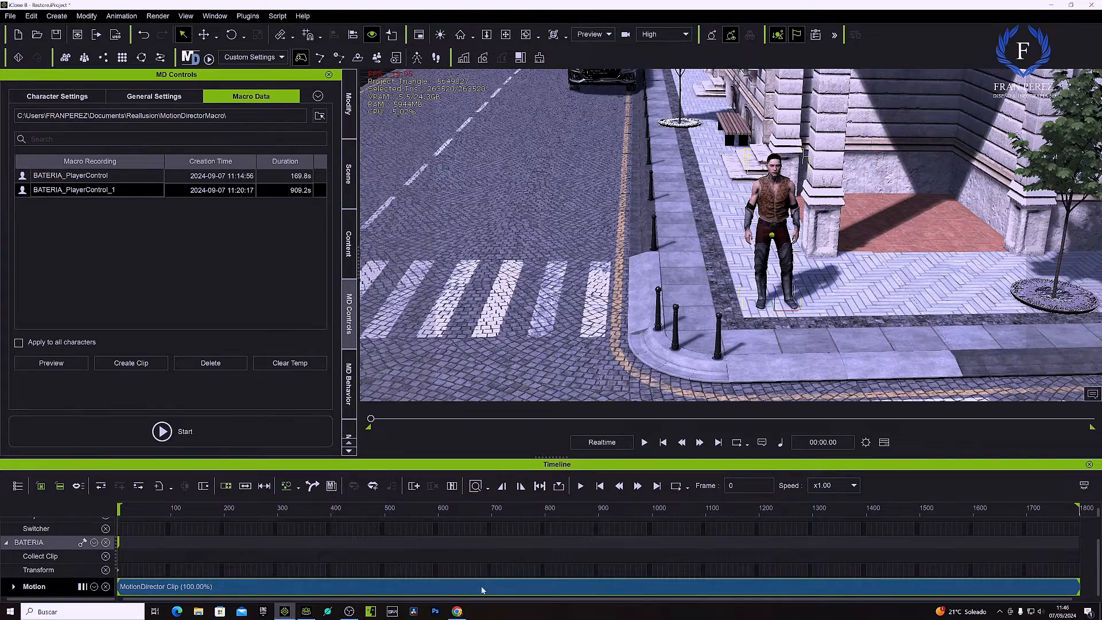
# Close the timeline and add the 01_Sit on Chair prop from the MD Props library to the scene
pyautogui.click(884, 442)
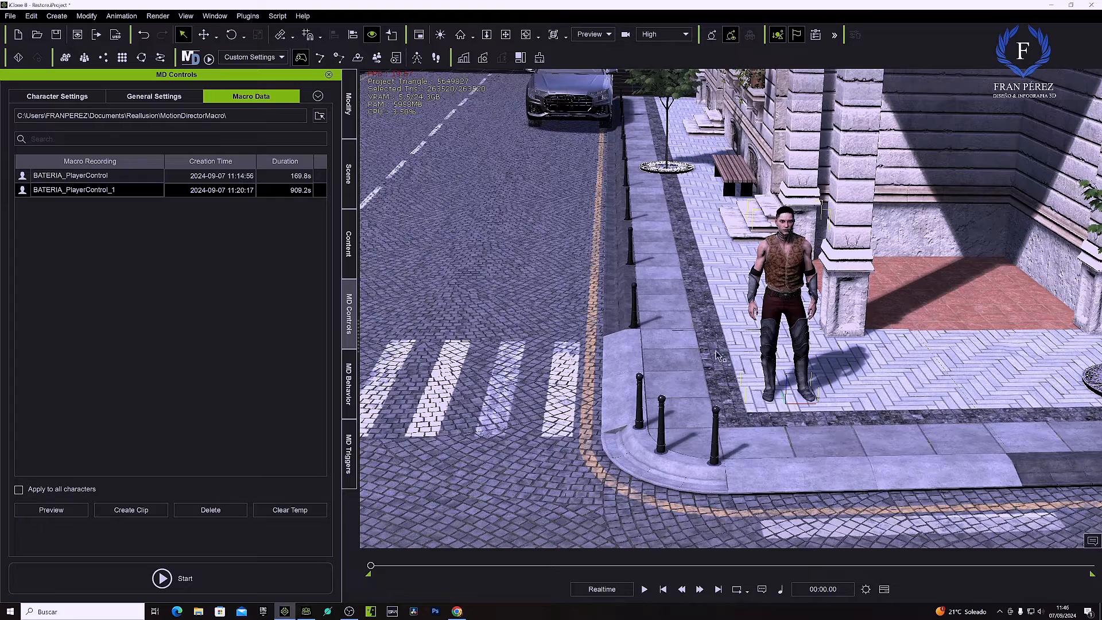
pyautogui.moveTo(474, 280); pyautogui.dragTo(472, 280, button='right')
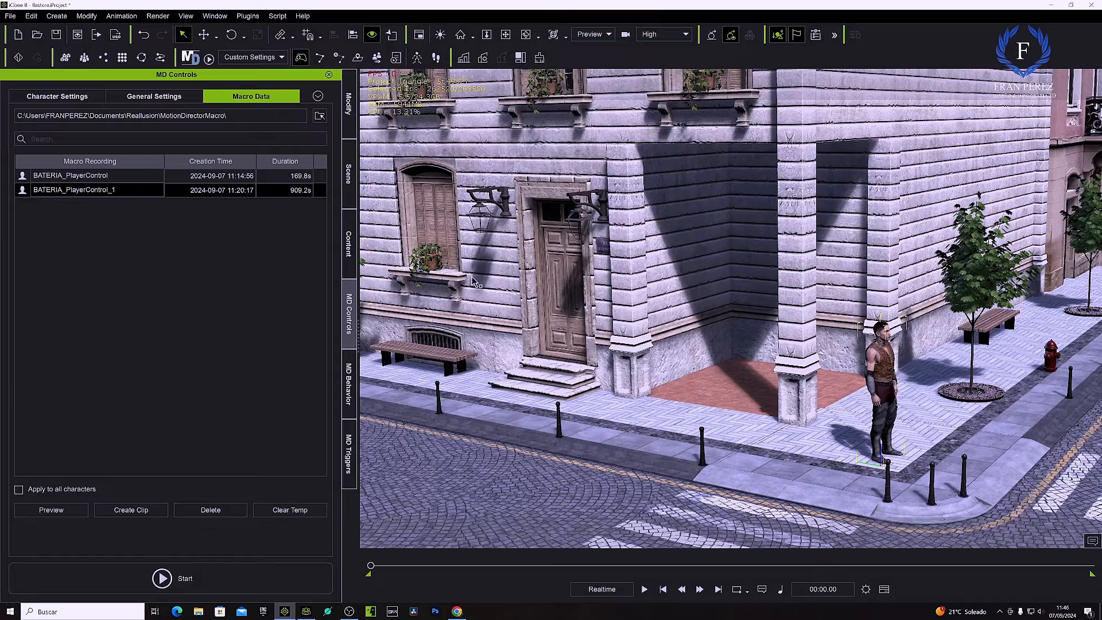
pyautogui.scroll(2, 474, 282)
pyautogui.scroll(-4, 475, 282)
pyautogui.moveTo(475, 282); pyautogui.dragTo(473, 281, button='right')
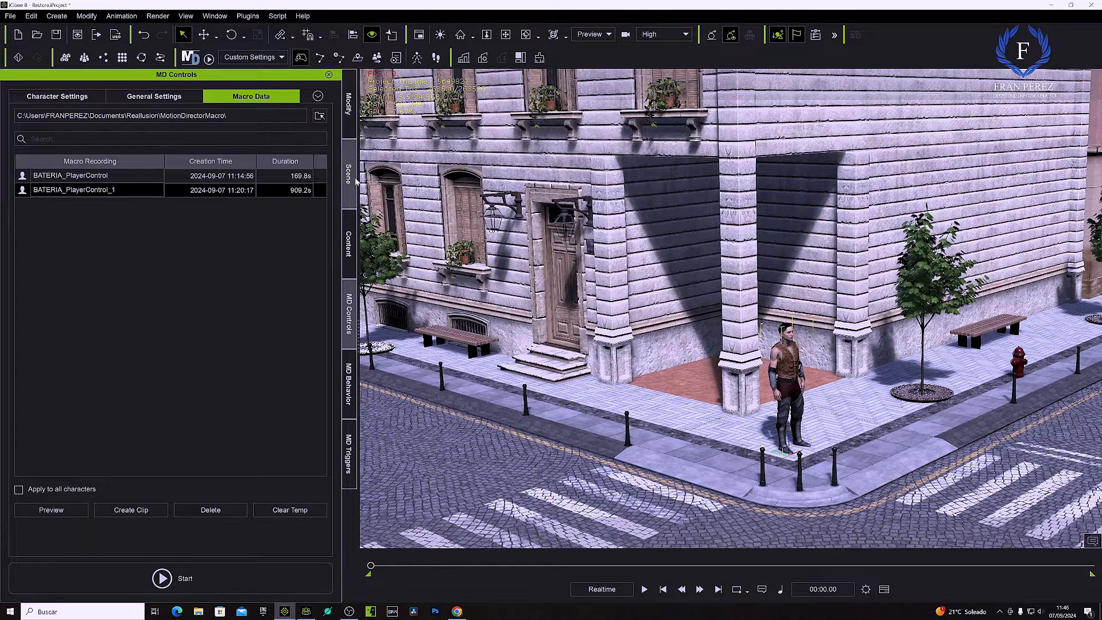
pyautogui.click(348, 242)
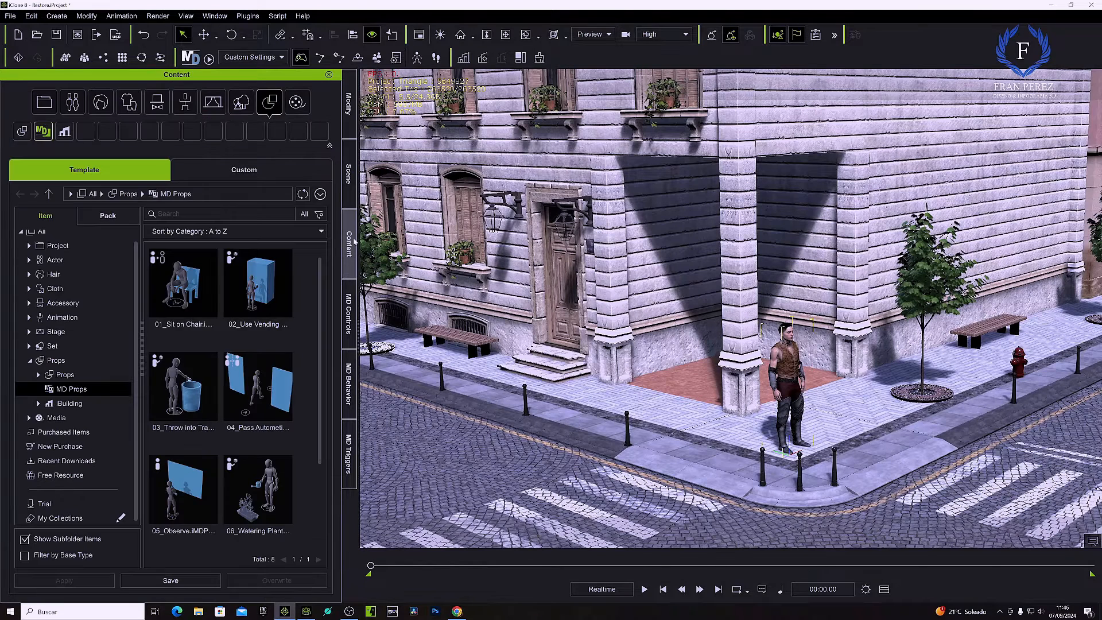
pyautogui.click(182, 287)
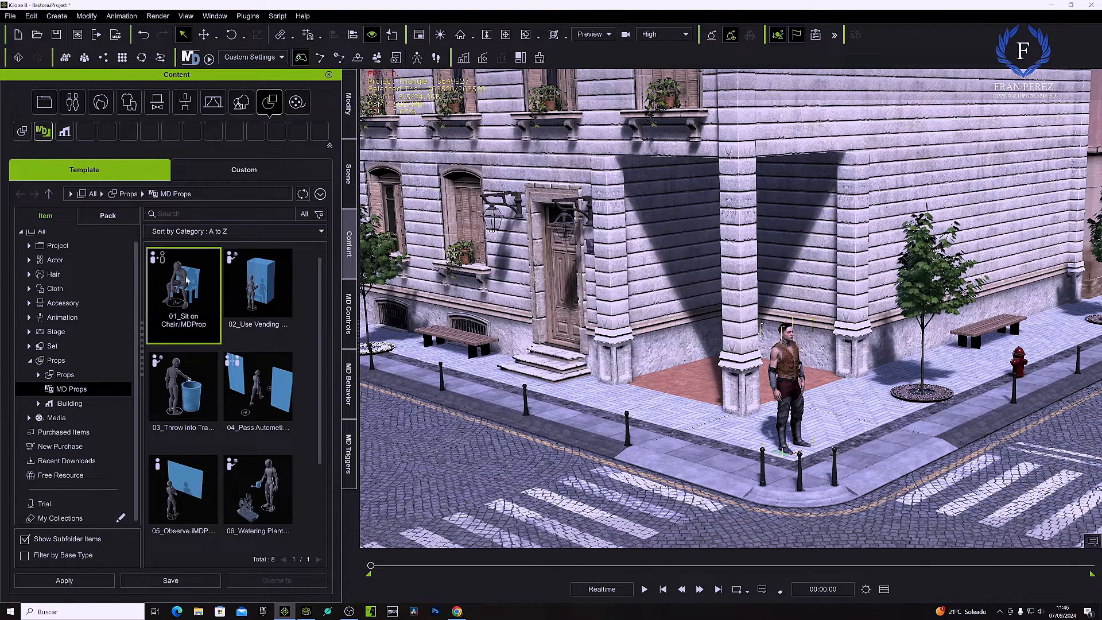
pyautogui.click(65, 581)
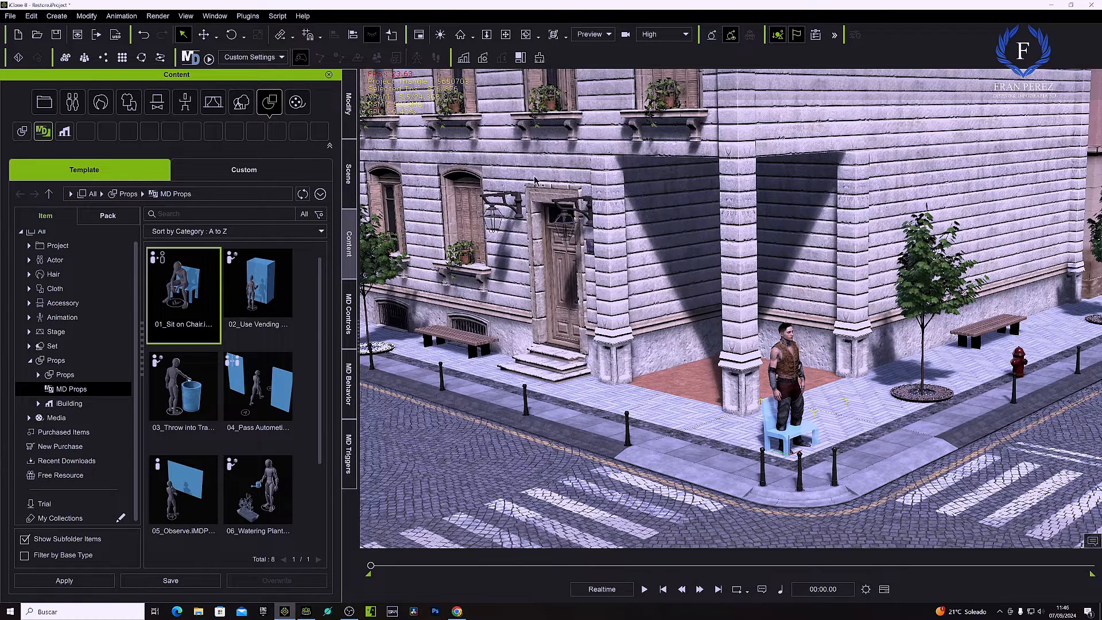
# Raise the chair prop onto the pavement at Z 12.745 and move it along the facade to the street bench, at about Y 912.568
pyautogui.click(204, 34)
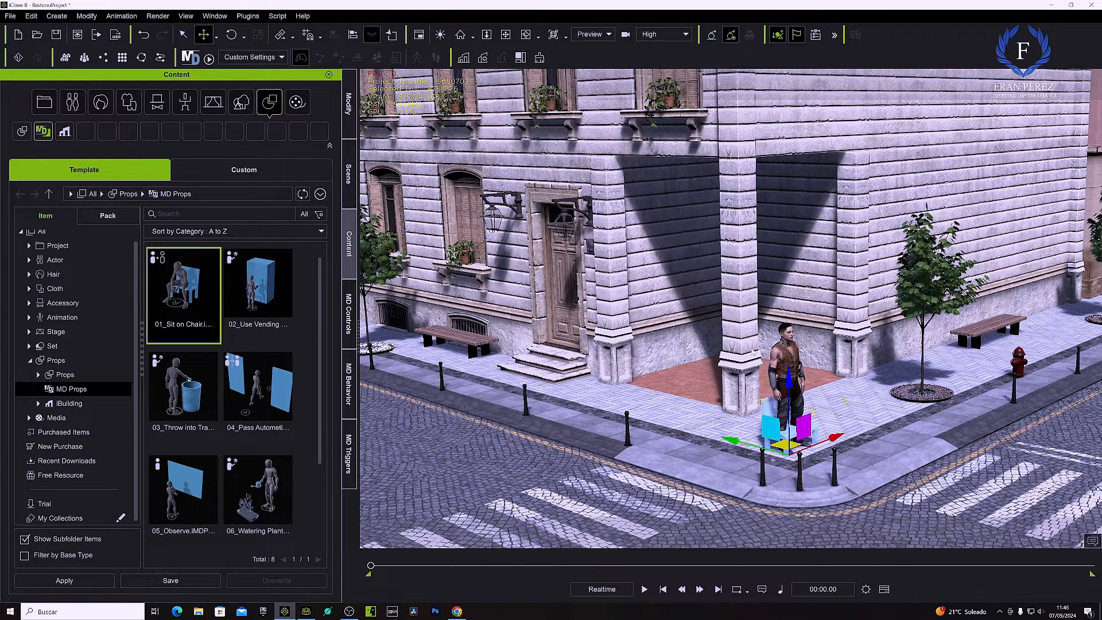
pyautogui.moveTo(787, 382); pyautogui.dragTo(788, 374)
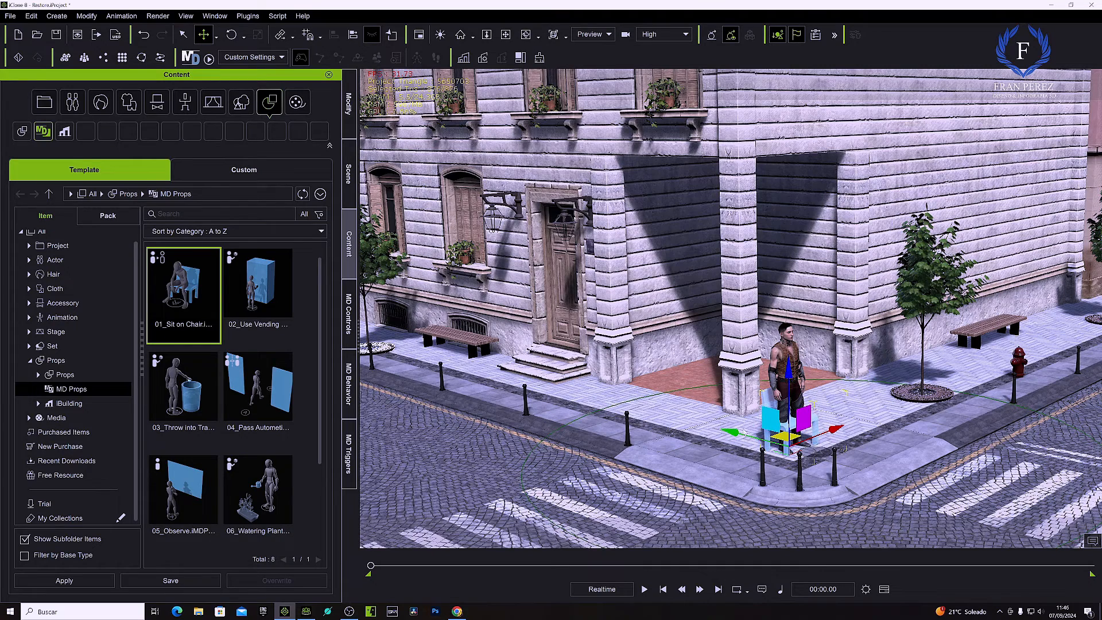
pyautogui.moveTo(728, 427); pyautogui.dragTo(407, 340)
pyautogui.scroll(3, 582, 394)
pyautogui.moveTo(581, 394); pyautogui.dragTo(700, 461, button='middle')
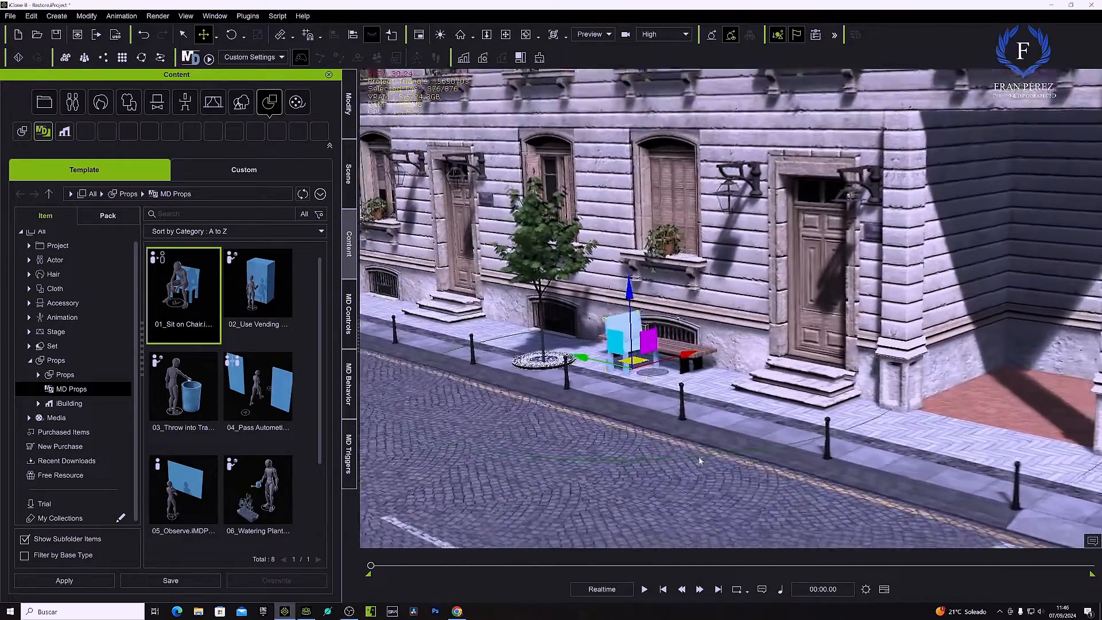
pyautogui.moveTo(700, 461); pyautogui.dragTo(772, 446, button='right')
pyautogui.scroll(2, 772, 446)
# Turn the chair prop to face the street by setting its Z rotation to -90
pyautogui.press('e')
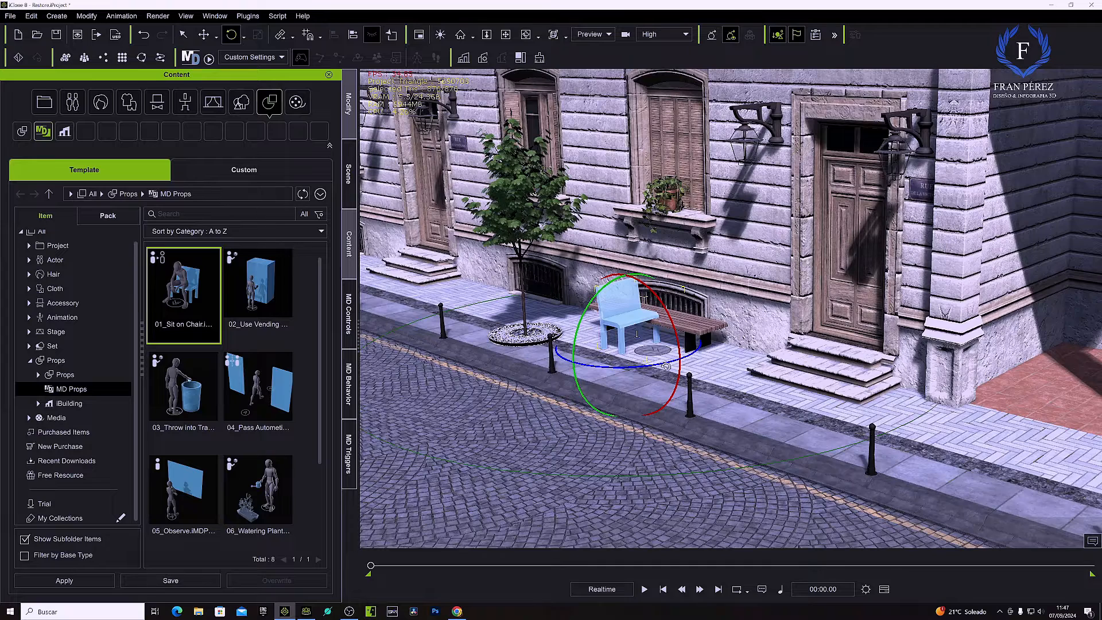
pyautogui.moveTo(661, 364); pyautogui.dragTo(612, 365)
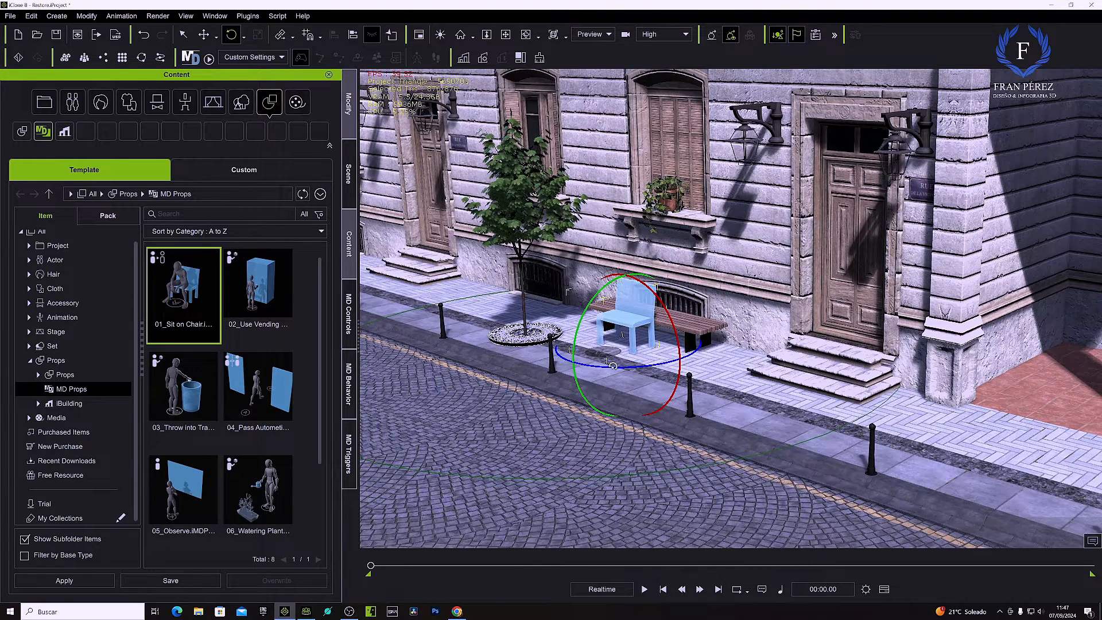
pyautogui.click(353, 125)
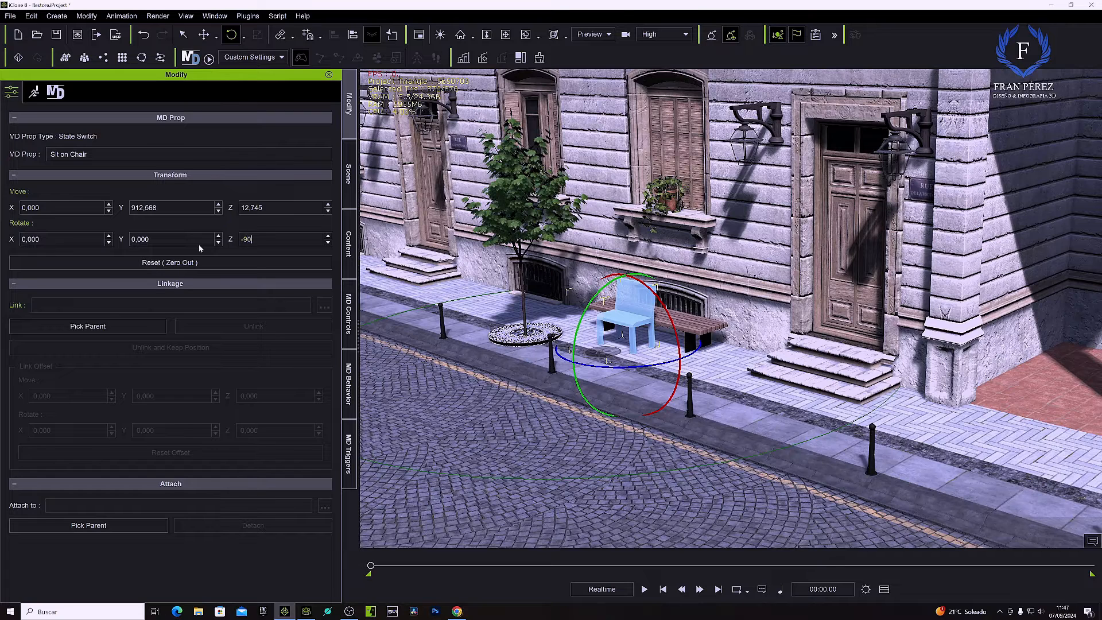
# Move the chair prop onto the bench, at about X 48.130 and Y 876.700
pyautogui.click(203, 34)
pyautogui.moveTo(679, 330); pyautogui.dragTo(703, 323)
pyautogui.moveTo(604, 325); pyautogui.dragTo(620, 328)
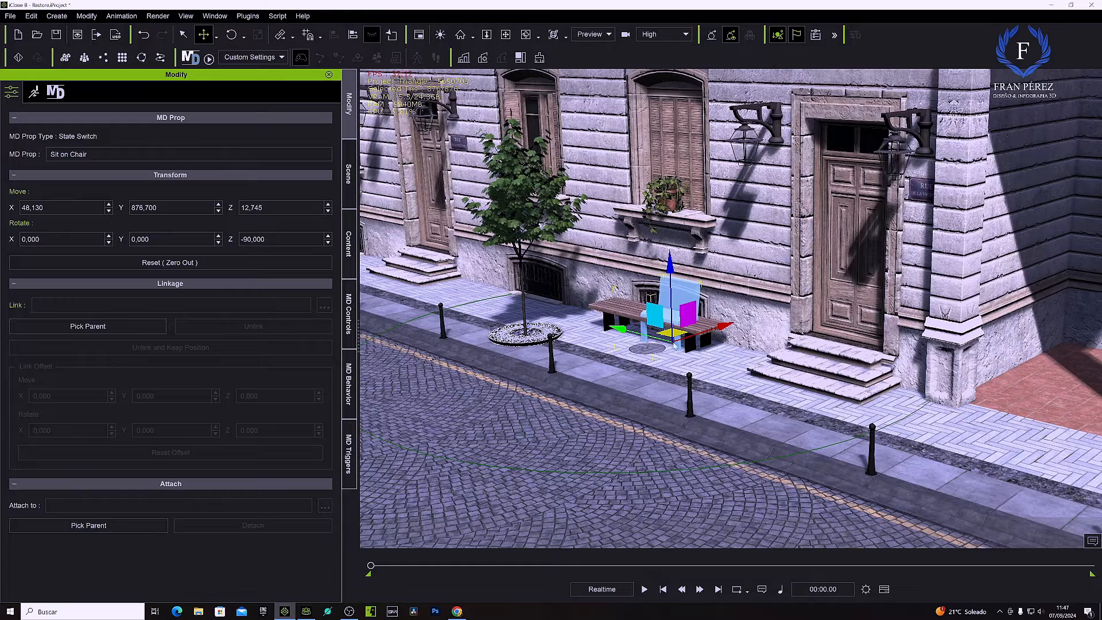
pyautogui.scroll(6, 725, 358)
pyautogui.moveTo(725, 358); pyautogui.dragTo(739, 371, button='middle')
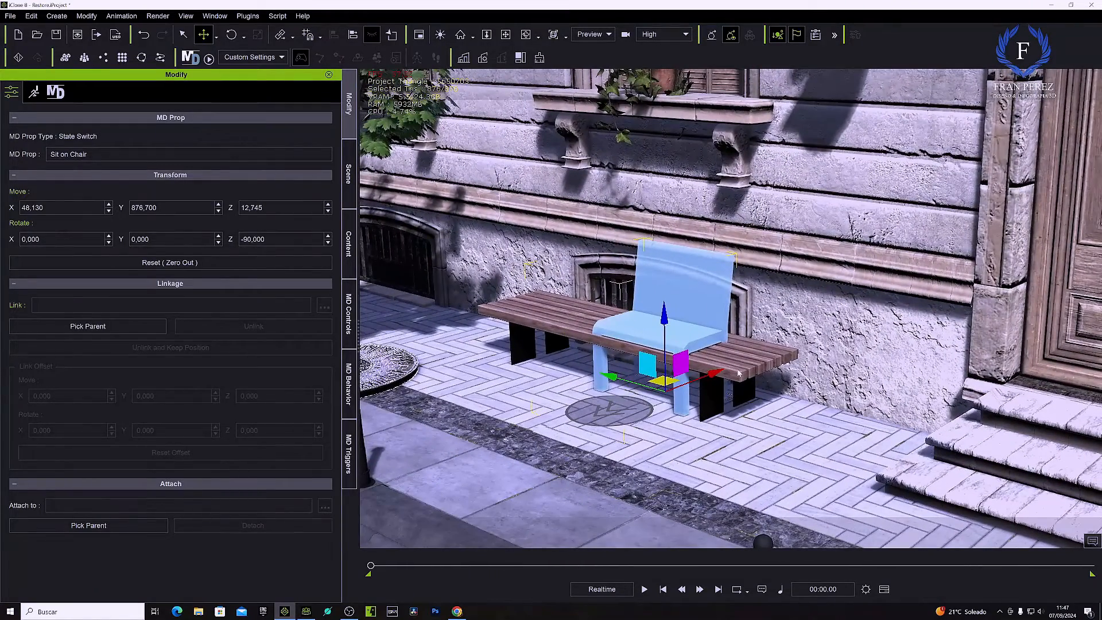
# Scale the BANCO CALLE bench up vertically until its seat reaches the height of the chair prop's seat
pyautogui.click(739, 374)
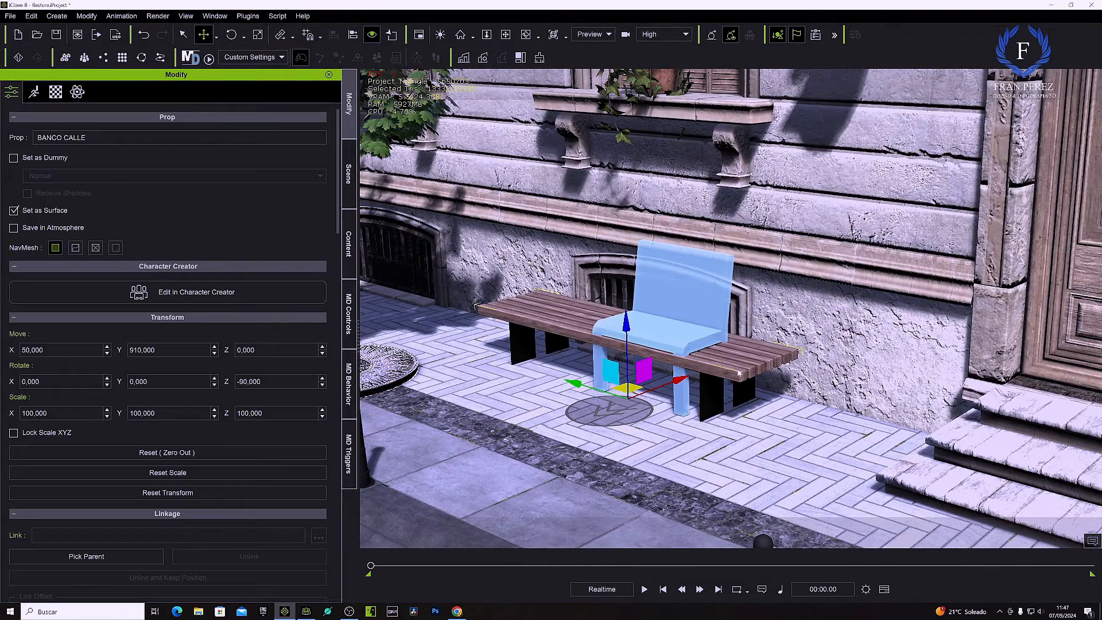
pyautogui.click(348, 176)
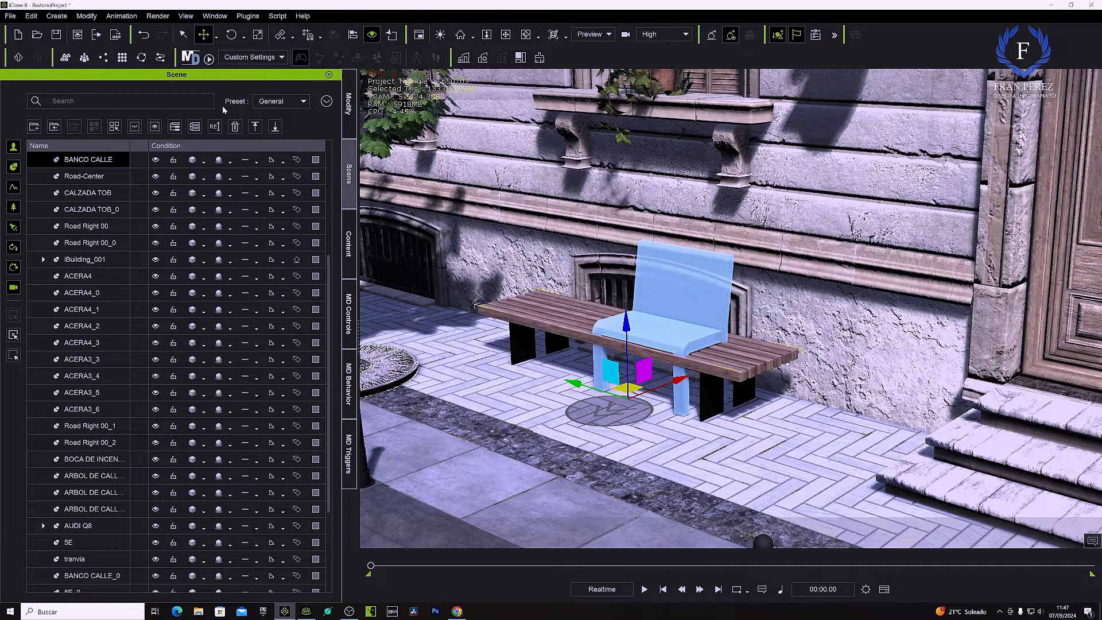
pyautogui.click(255, 35)
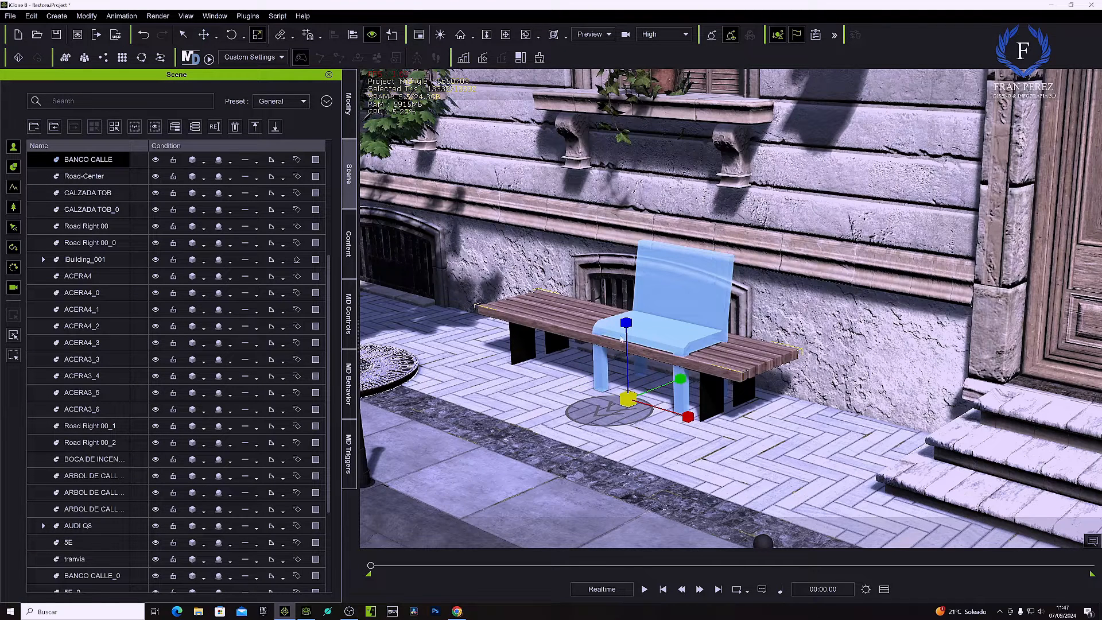
pyautogui.moveTo(626, 323); pyautogui.dragTo(617, 308)
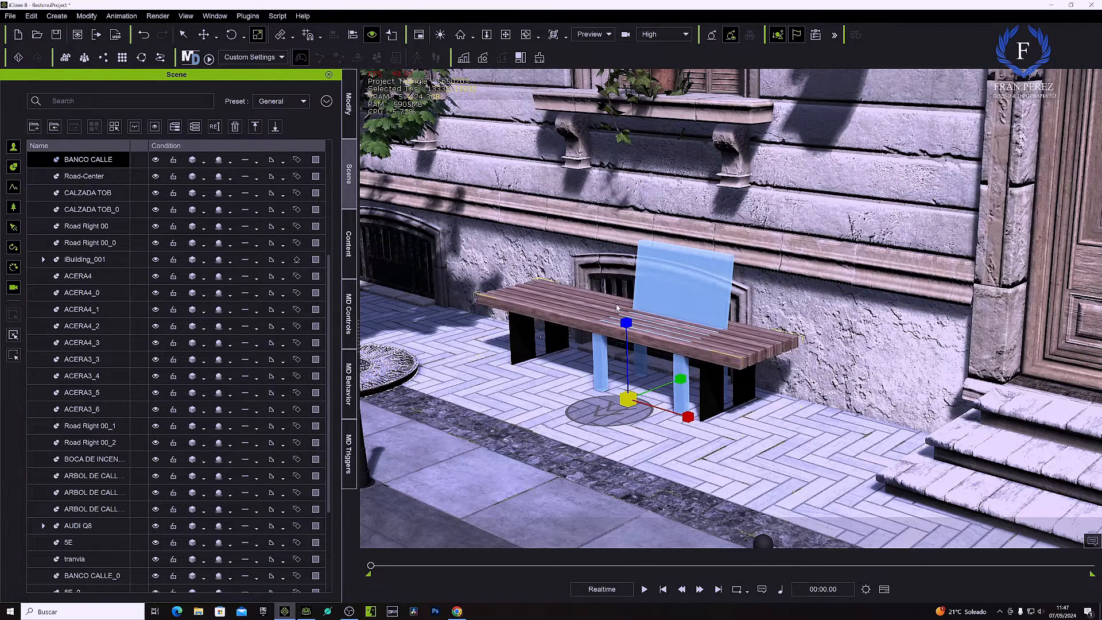
pyautogui.scroll(-8, 547, 313)
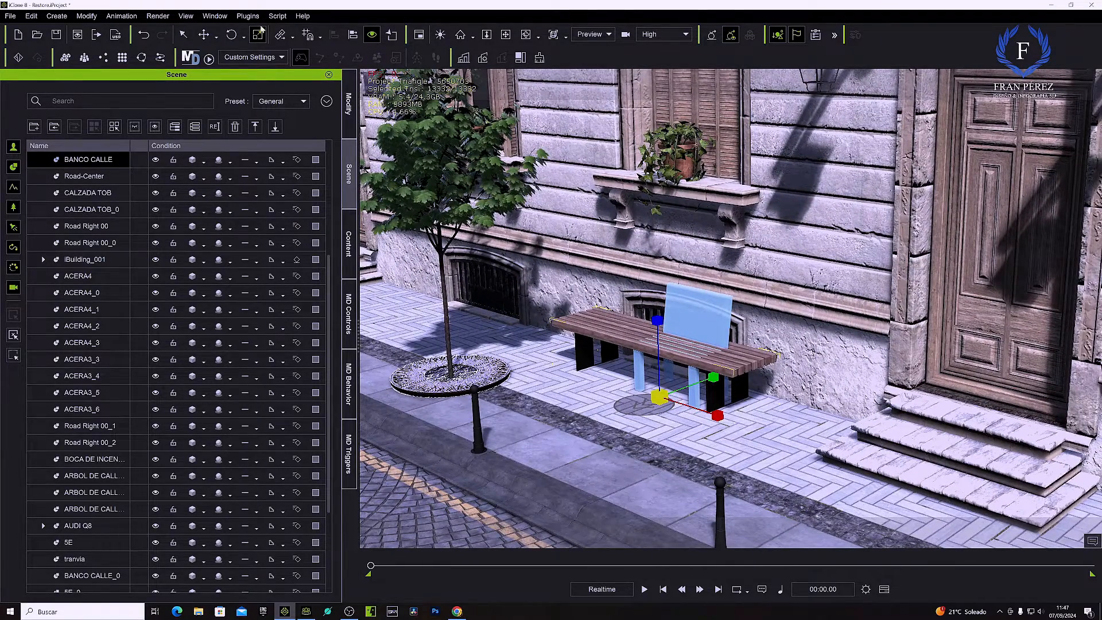
# Select BATERIA in the Motion Director character settings and start a live control session
pyautogui.click(203, 34)
pyautogui.scroll(-12, 646, 302)
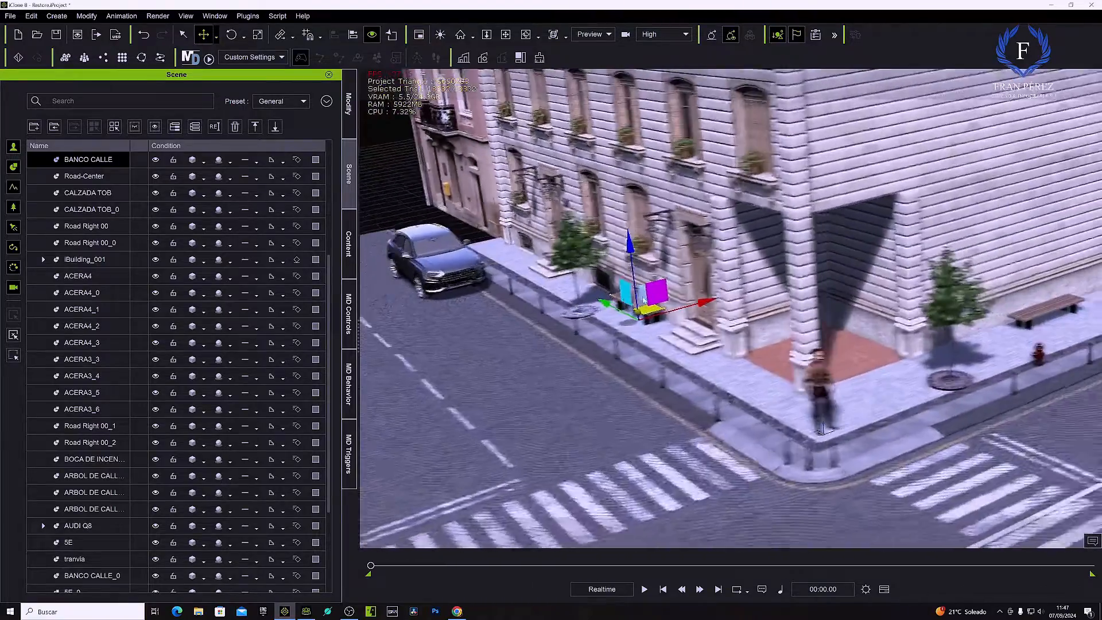
pyautogui.moveTo(644, 301); pyautogui.dragTo(465, 370, button='middle')
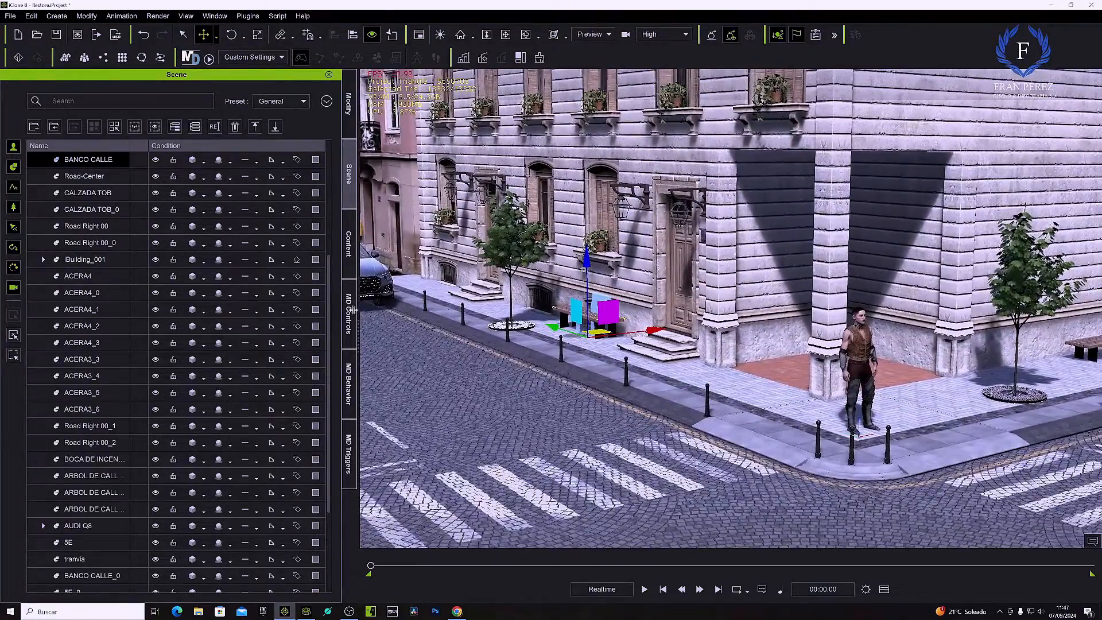
pyautogui.click(349, 313)
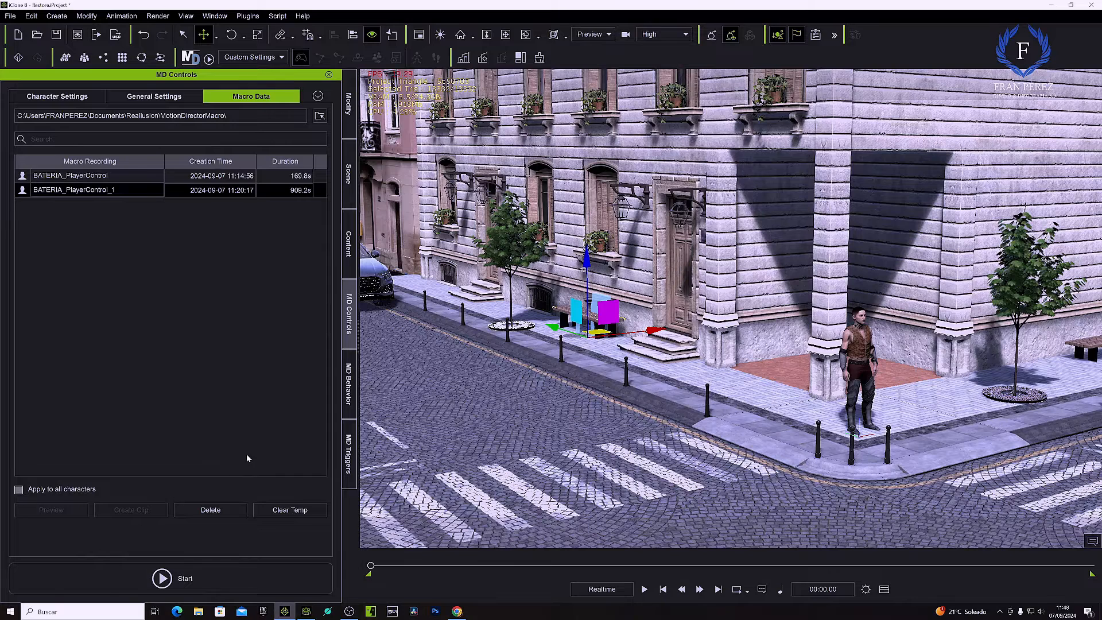
pyautogui.click(64, 99)
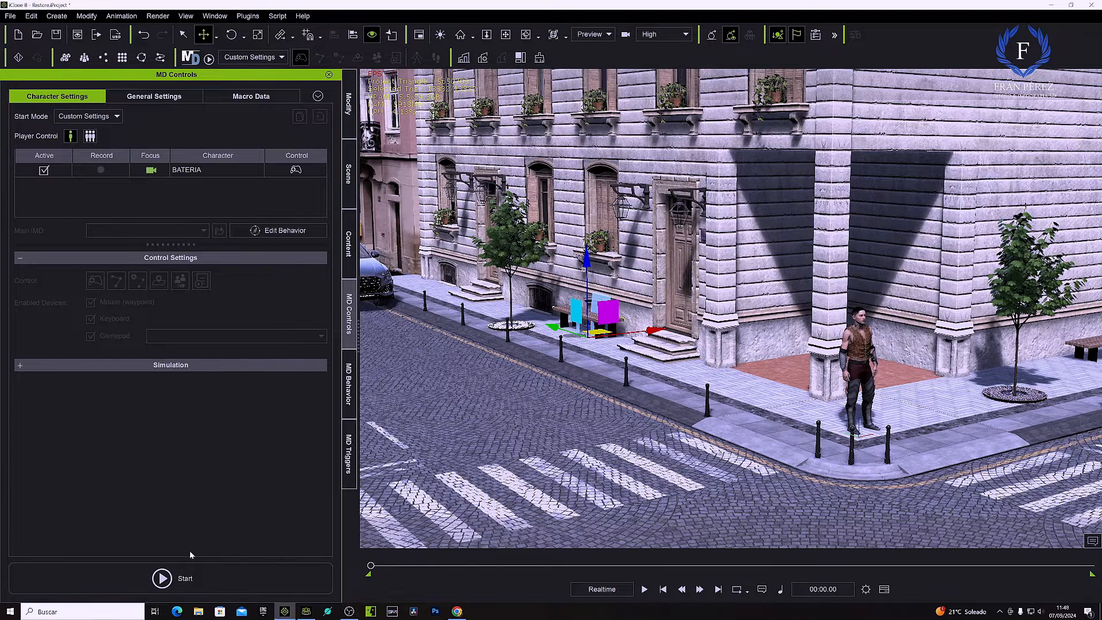
pyautogui.click(856, 347)
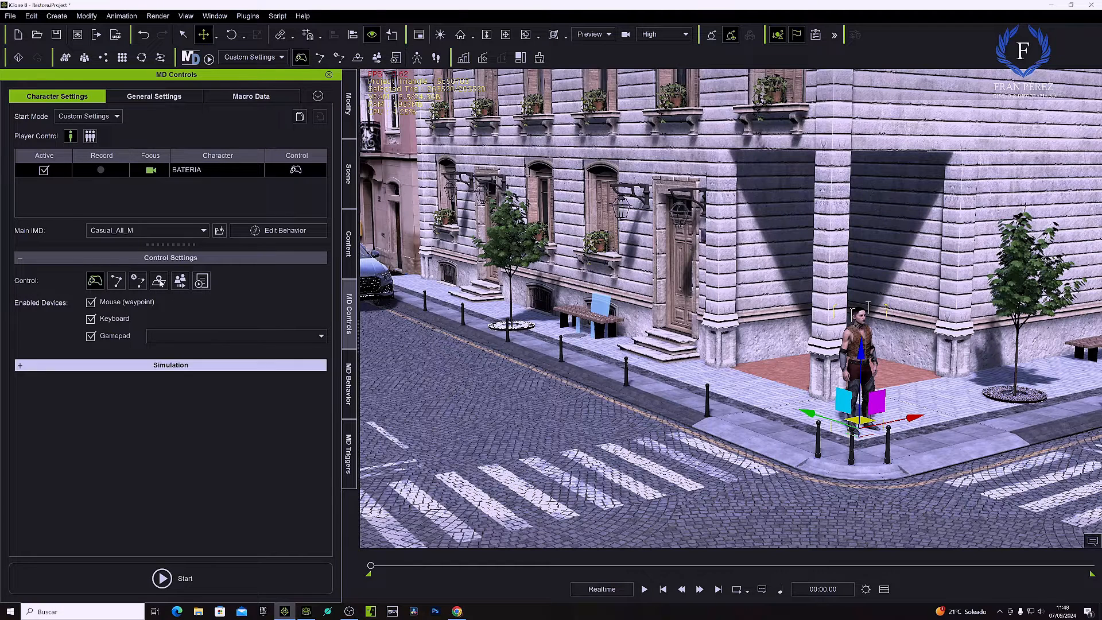
pyautogui.click(162, 580)
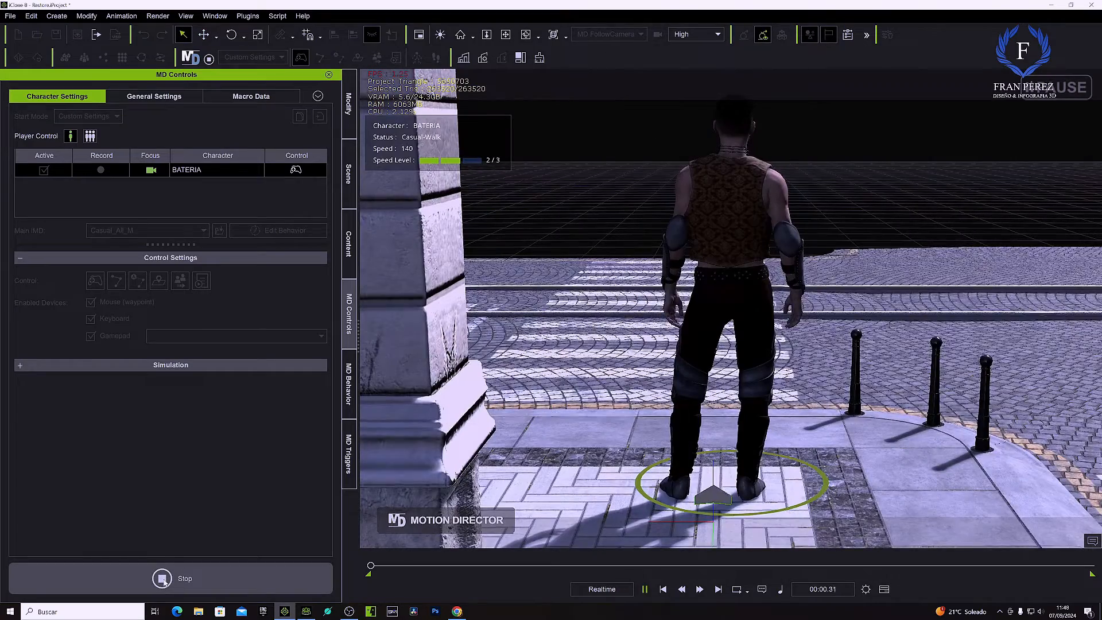
# Turn the camera to BATERIA's front with the bench in view and trigger his Think action
pyautogui.moveTo(637, 405); pyautogui.dragTo(583, 408, button='right')
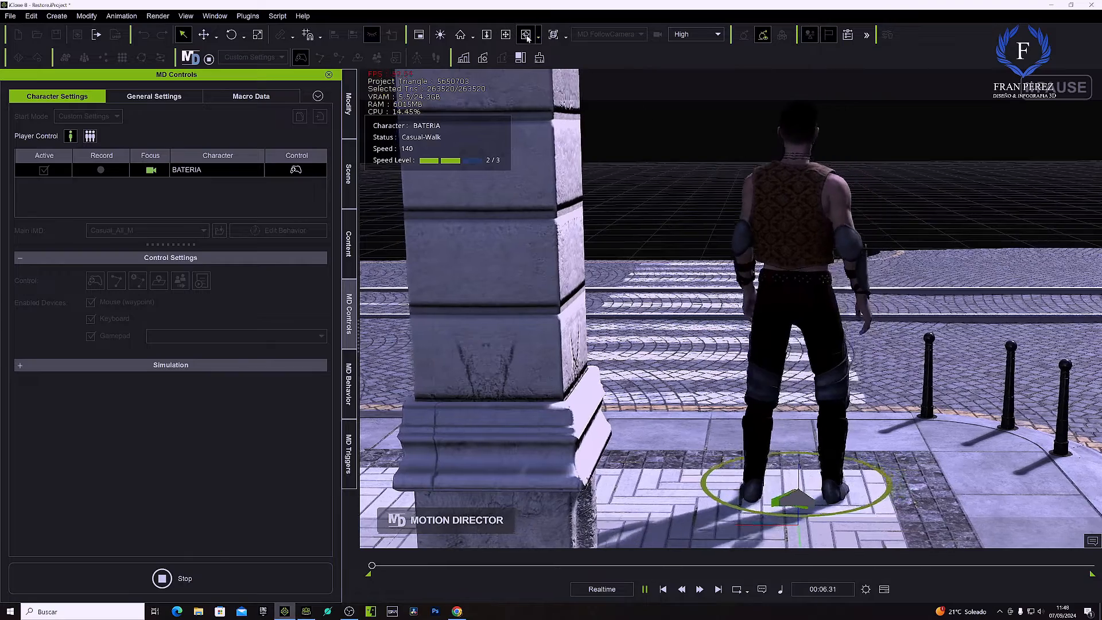
pyautogui.click(790, 245)
pyautogui.moveTo(807, 261); pyautogui.dragTo(558, 246, button='right')
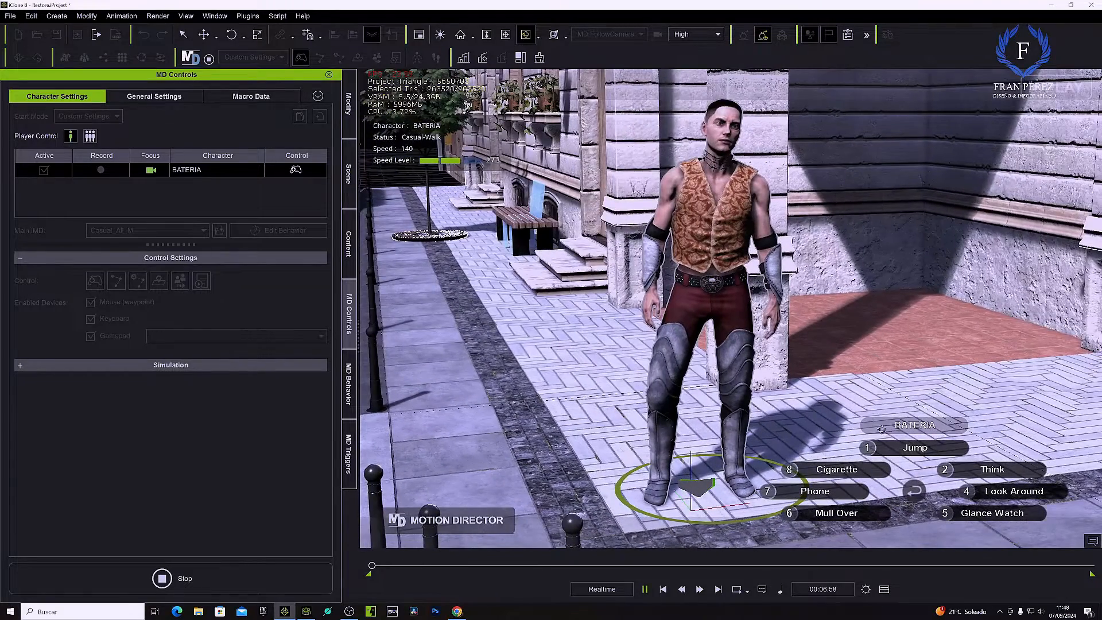
pyautogui.click(996, 470)
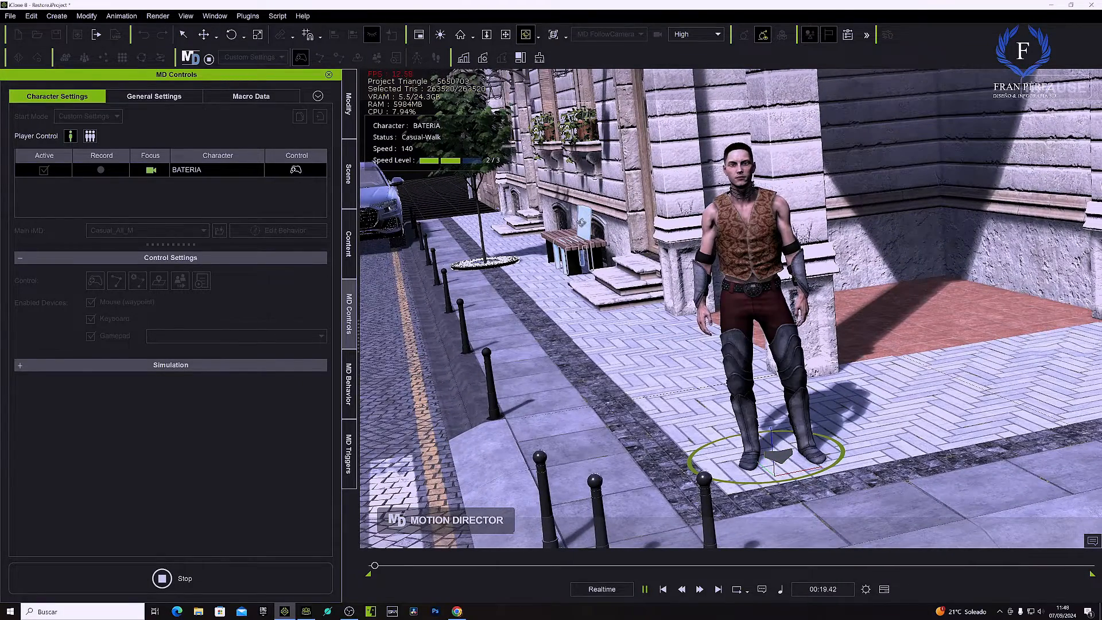
# Make BATERIA sit down on the bench's chair prop, and check the prop's action menu while he is seated
pyautogui.click(184, 35)
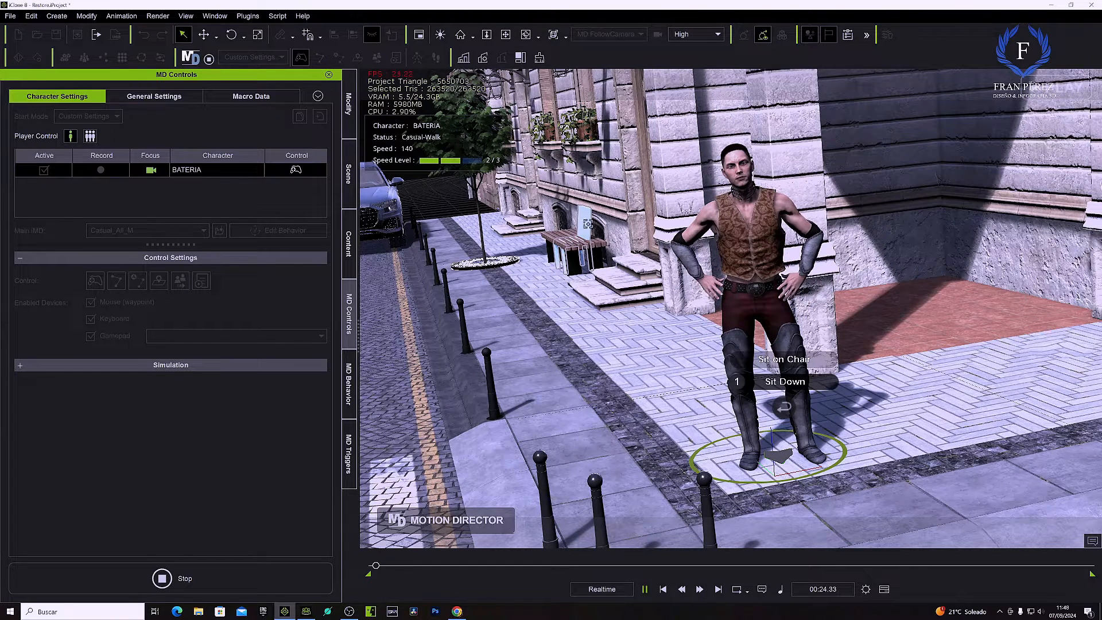
pyautogui.press('w')
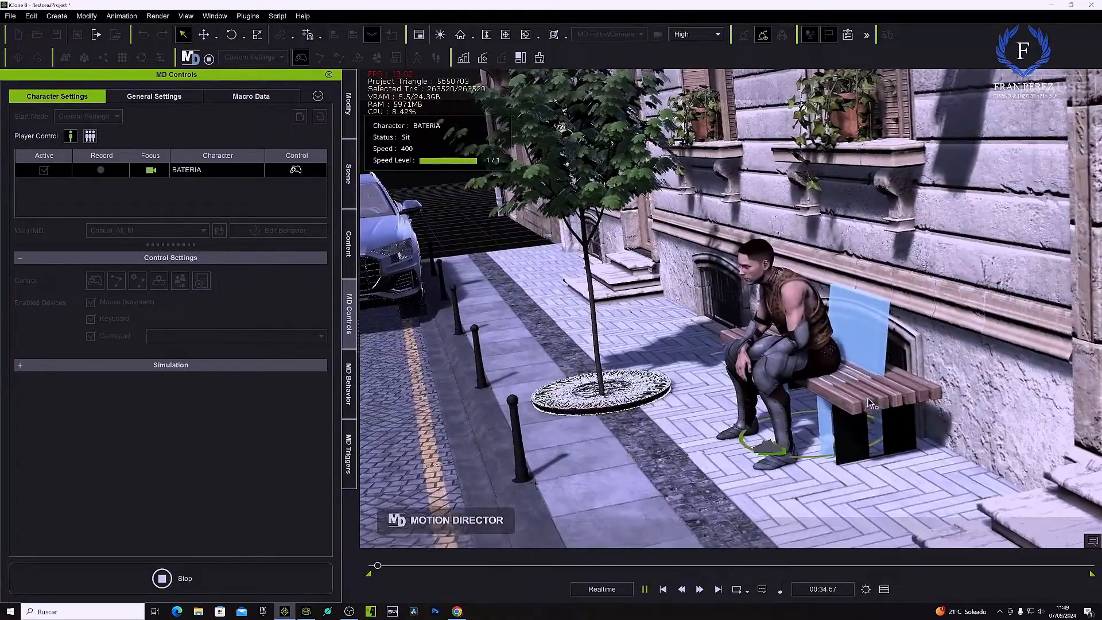
pyautogui.click(855, 327)
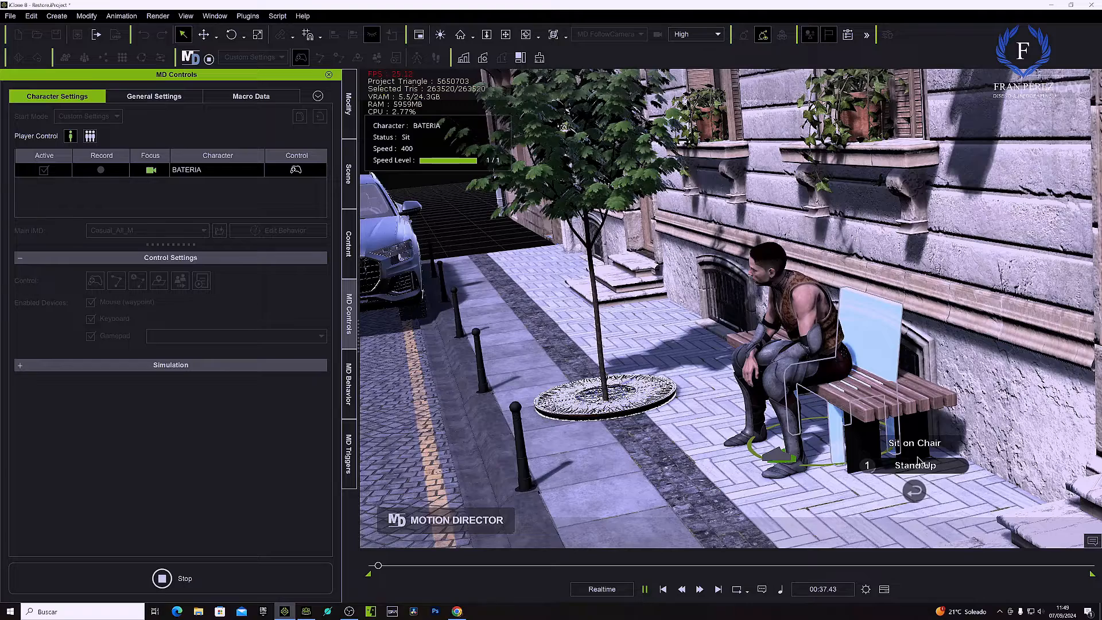
pyautogui.click(915, 492)
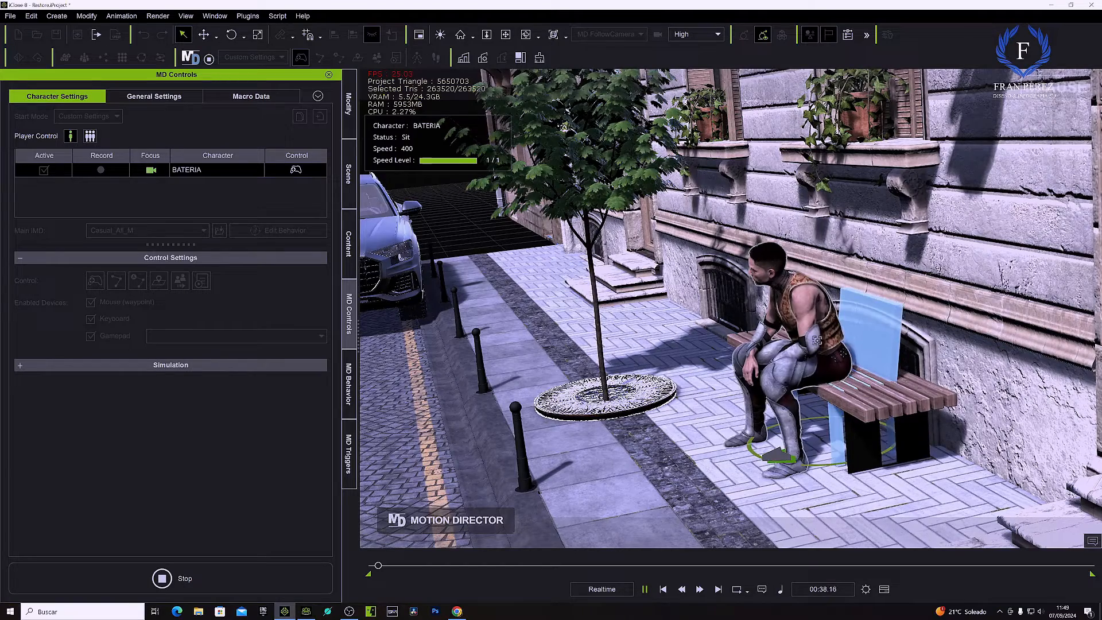
# Trigger the Cigarette action from the seated BATERIA's Character actions
pyautogui.click(815, 333)
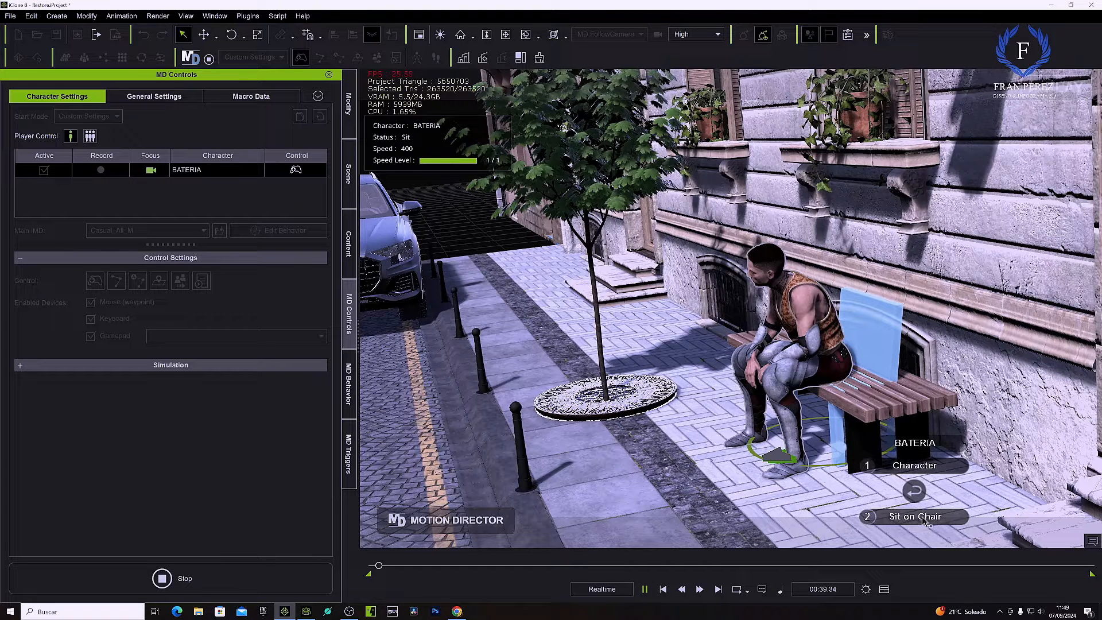
pyautogui.click(916, 468)
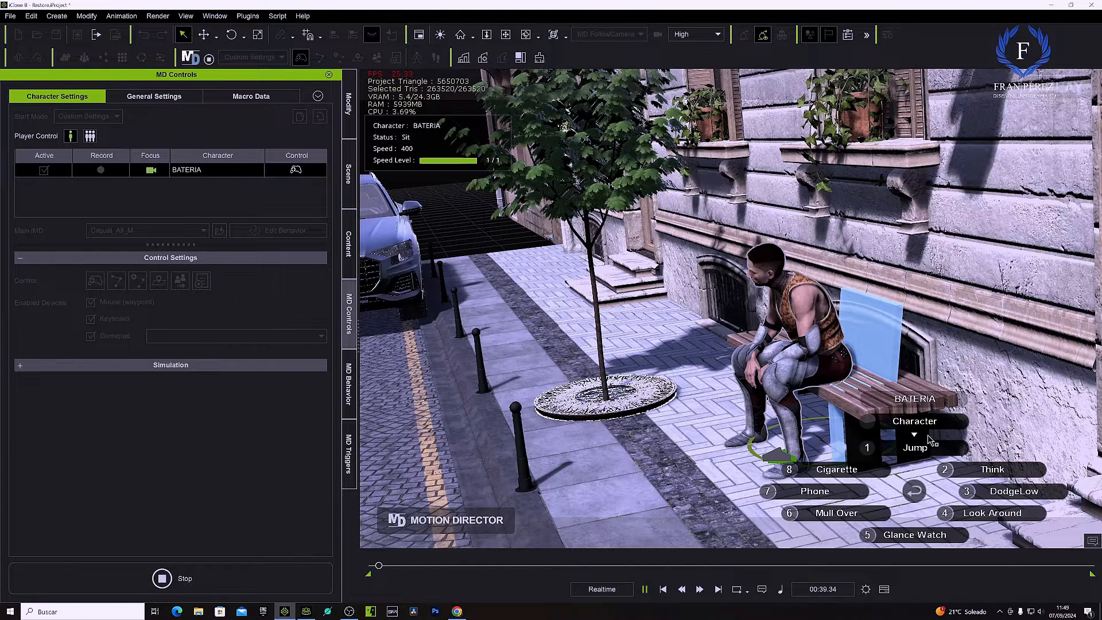
pyautogui.click(836, 470)
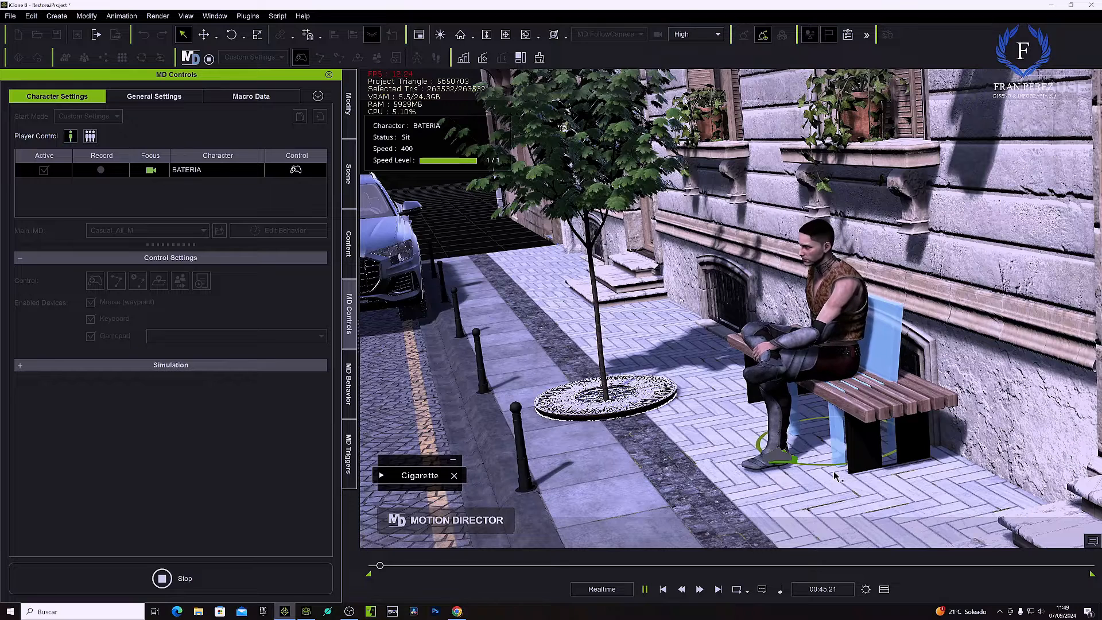
# Trigger the Smoke action from the seated BATERIA's Character actions, and follow it with his Leave action
pyautogui.click(818, 281)
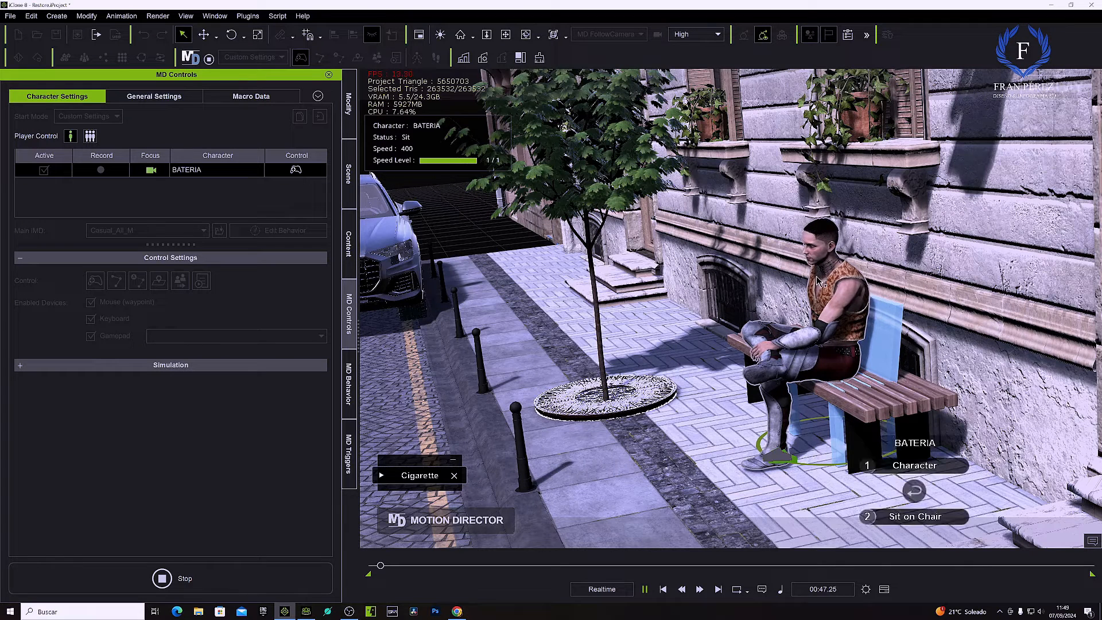
pyautogui.click(905, 466)
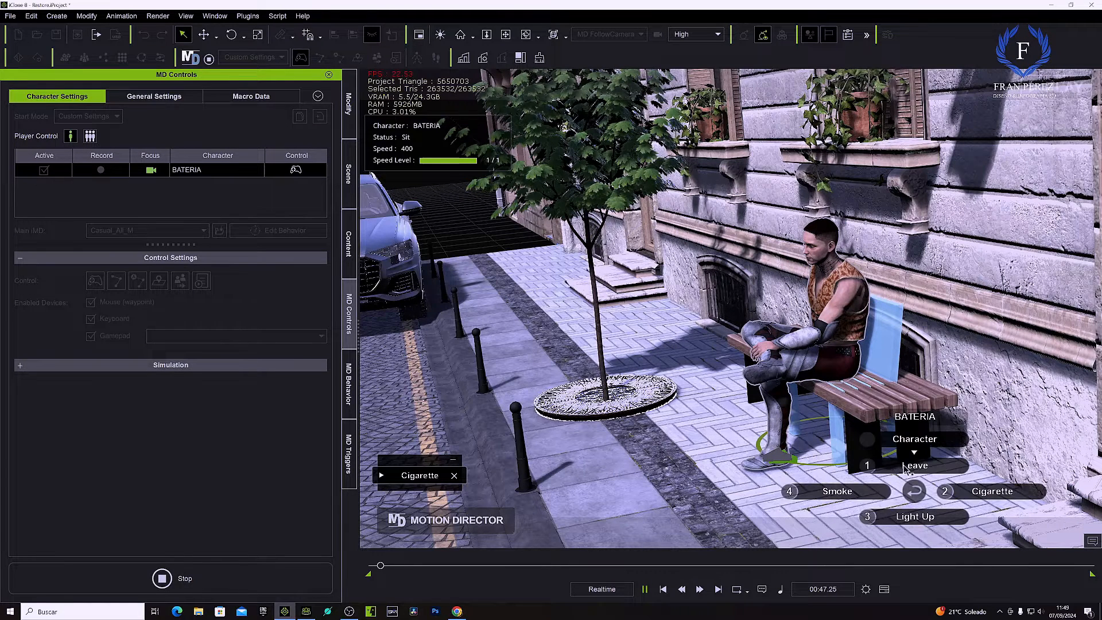
pyautogui.click(861, 494)
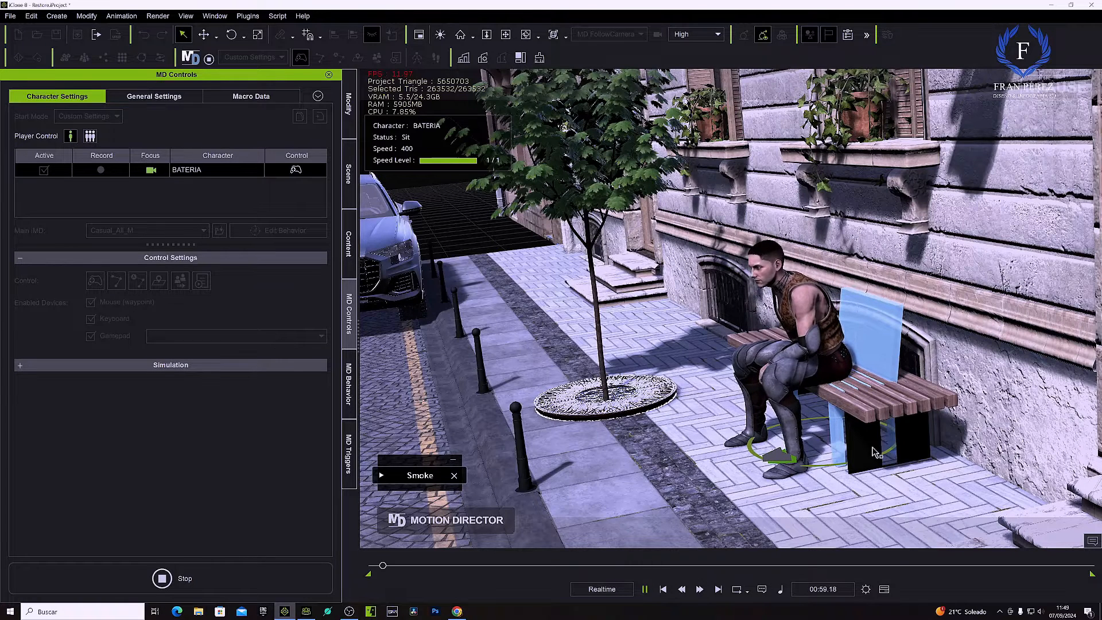
pyautogui.click(791, 296)
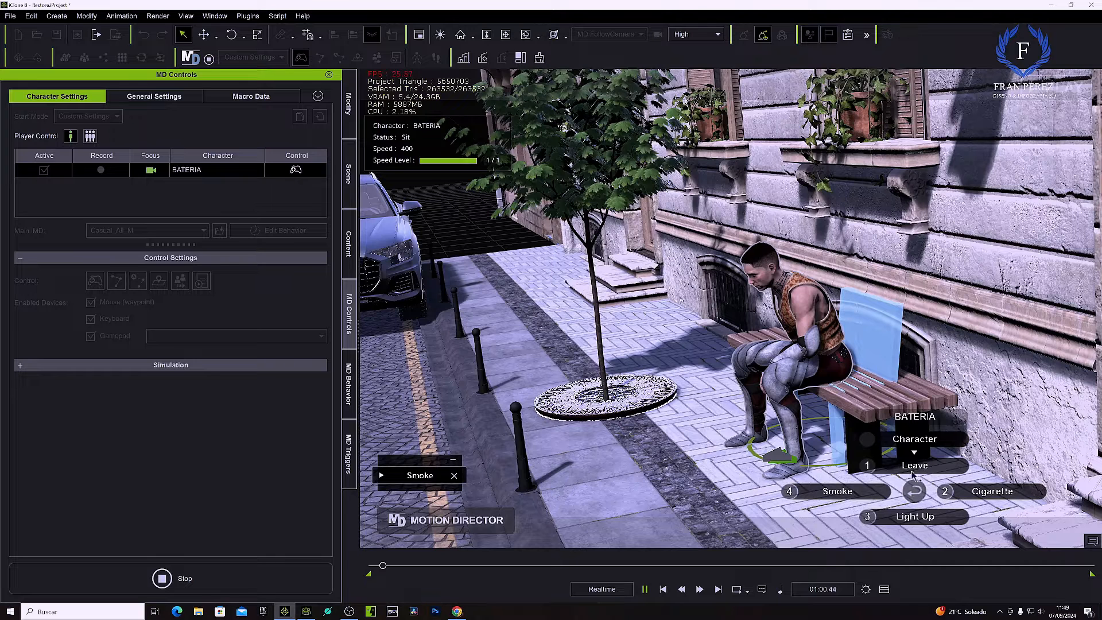
pyautogui.click(915, 466)
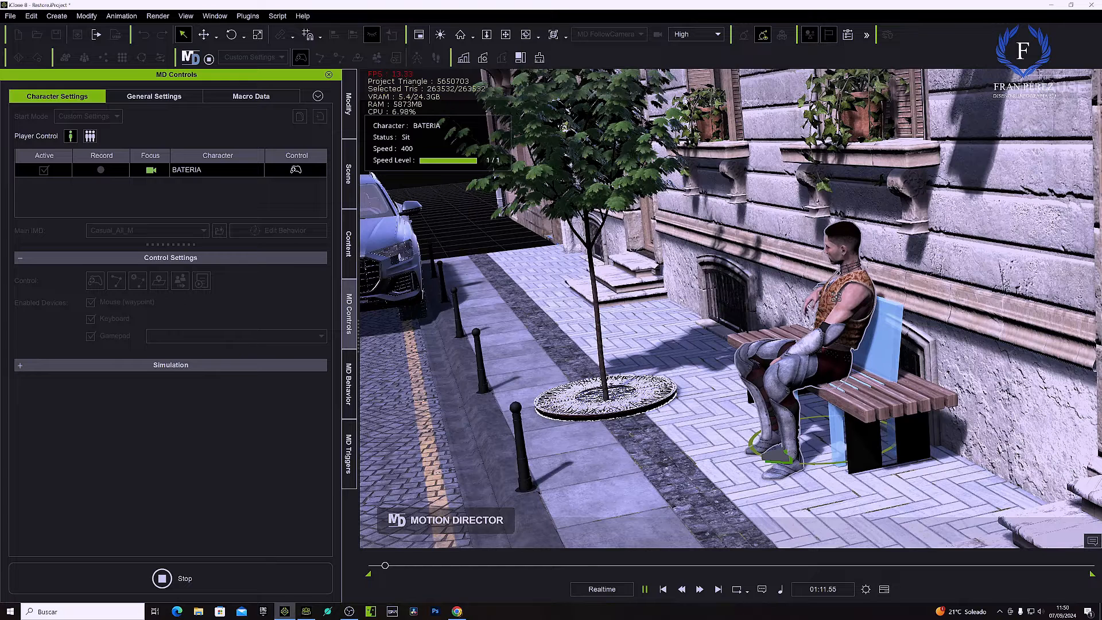
# Make BATERIA get up from the bench with the Stand Up action of the Sit on Chair prop
pyautogui.click(836, 296)
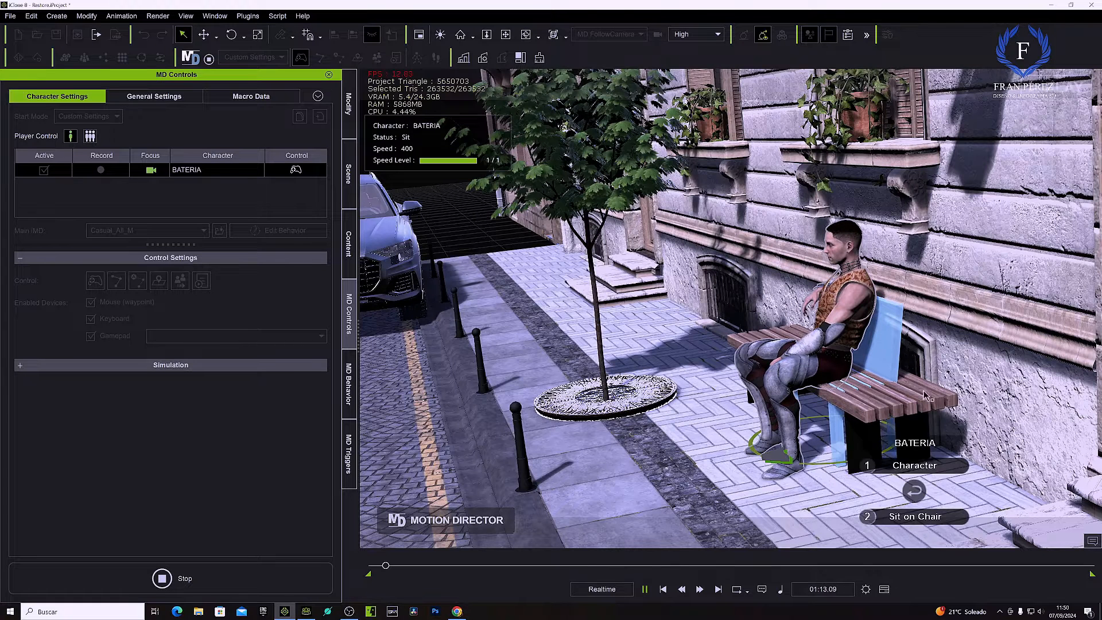
pyautogui.click(918, 520)
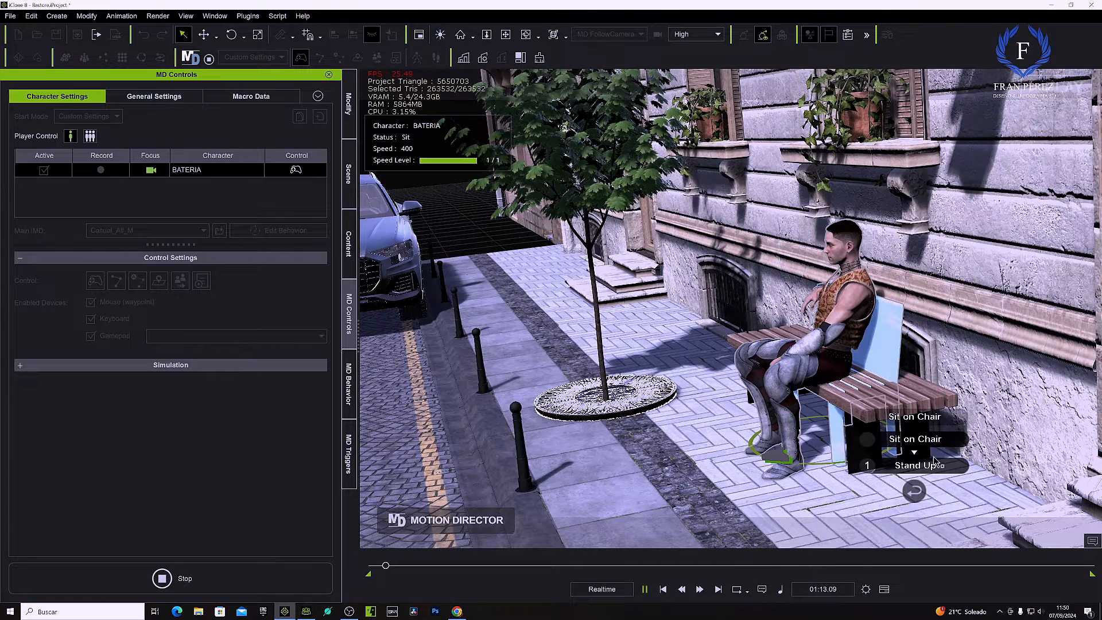
pyautogui.click(915, 491)
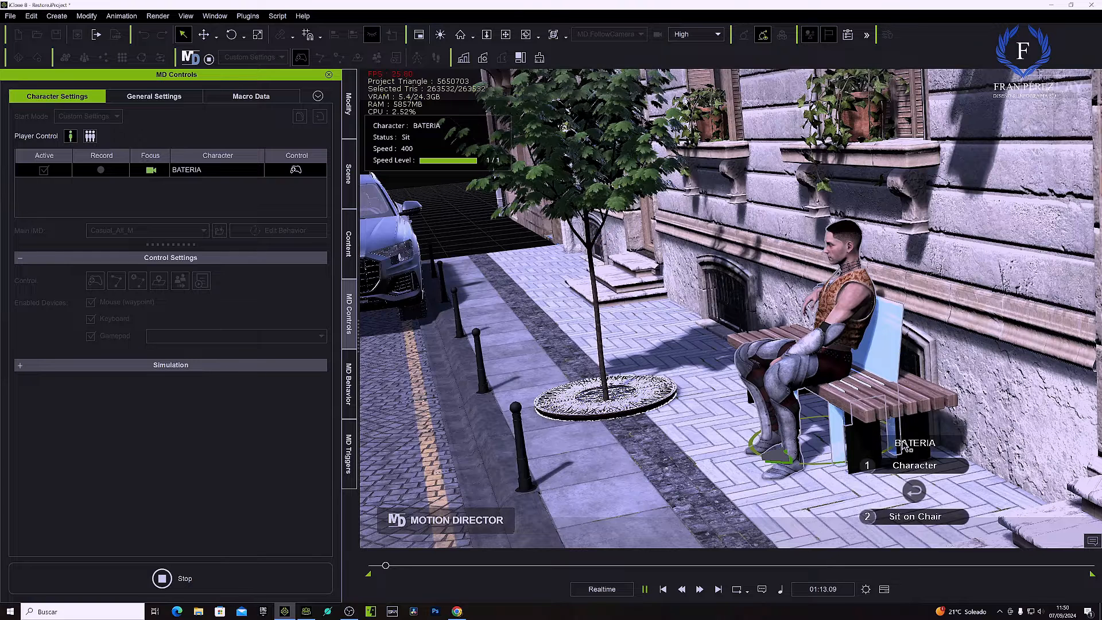
pyautogui.click(916, 518)
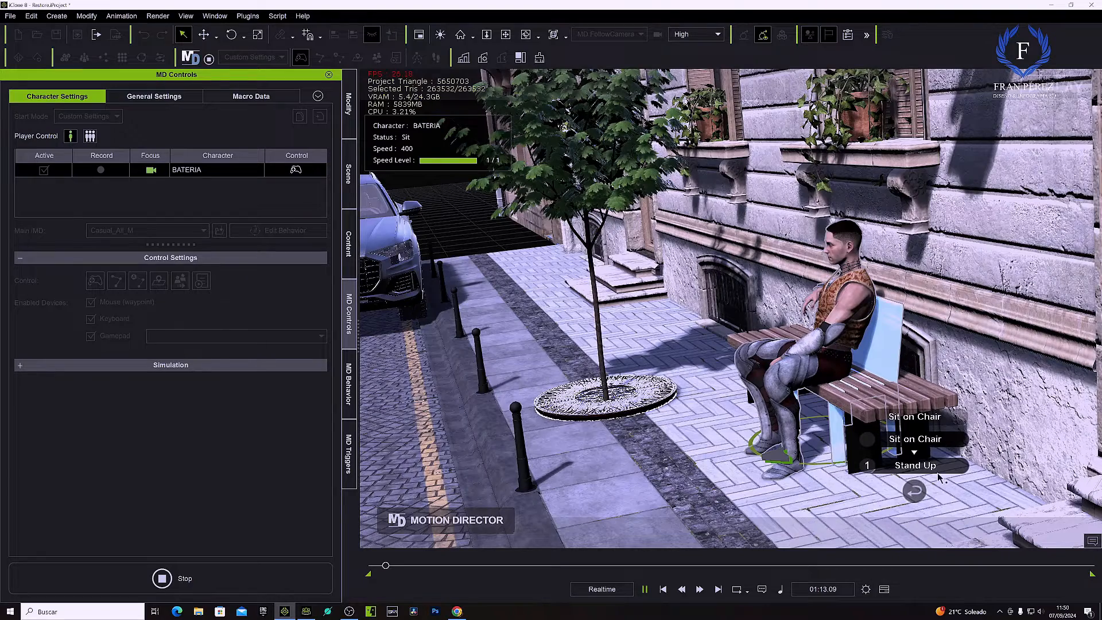
pyautogui.click(918, 466)
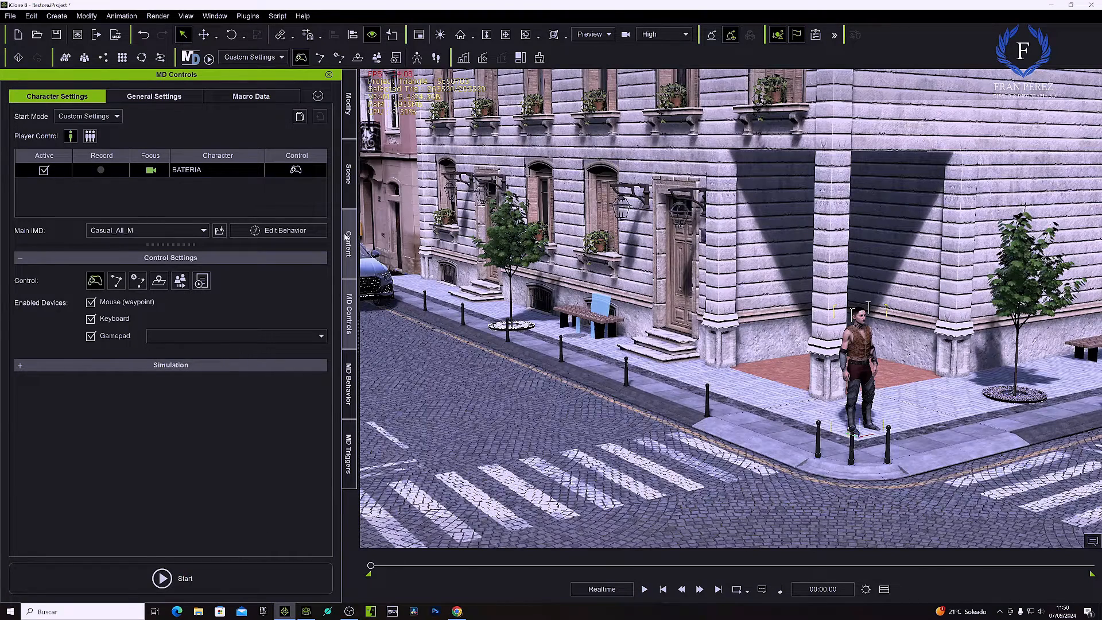
# Save the current scene over the CALLE project in the custom content folder IC Project > TUTORIALES
pyautogui.click(349, 241)
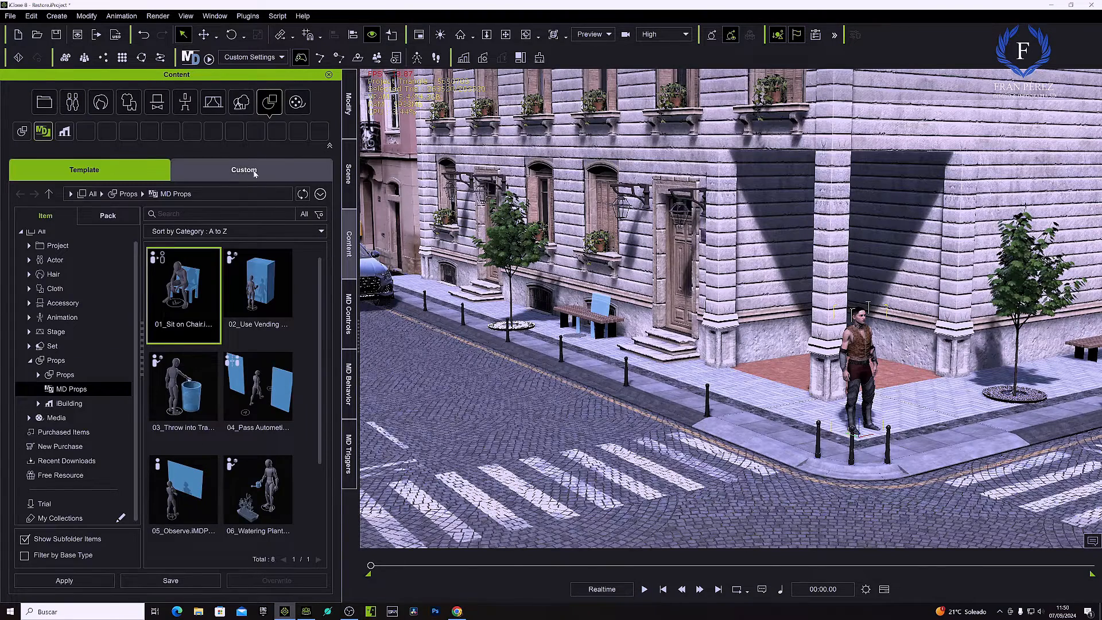
pyautogui.click(254, 172)
pyautogui.click(30, 252)
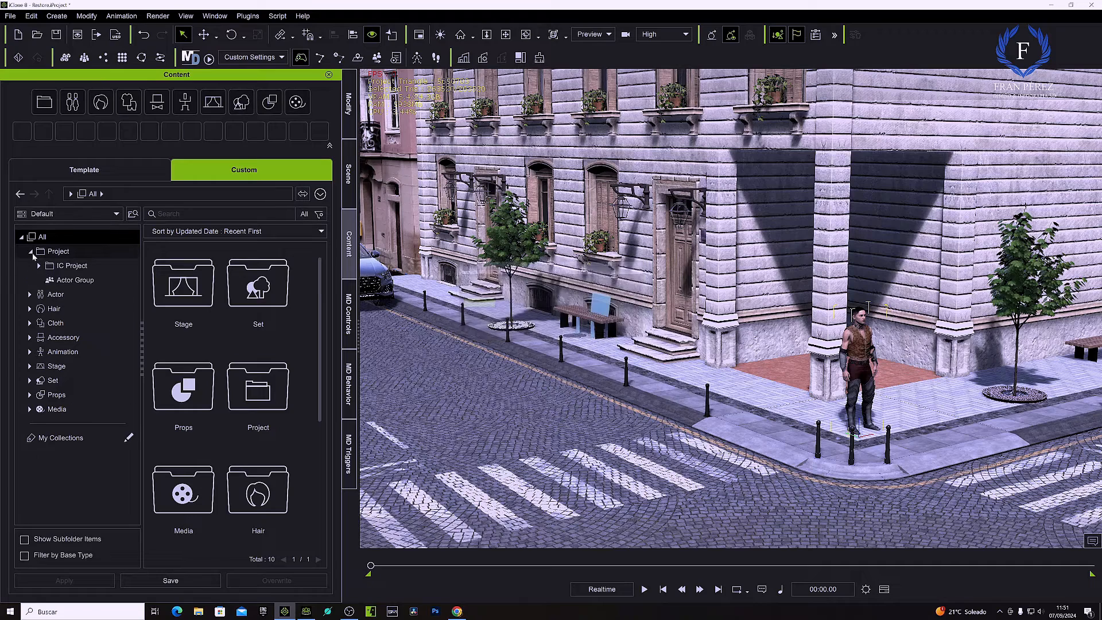
pyautogui.click(39, 266)
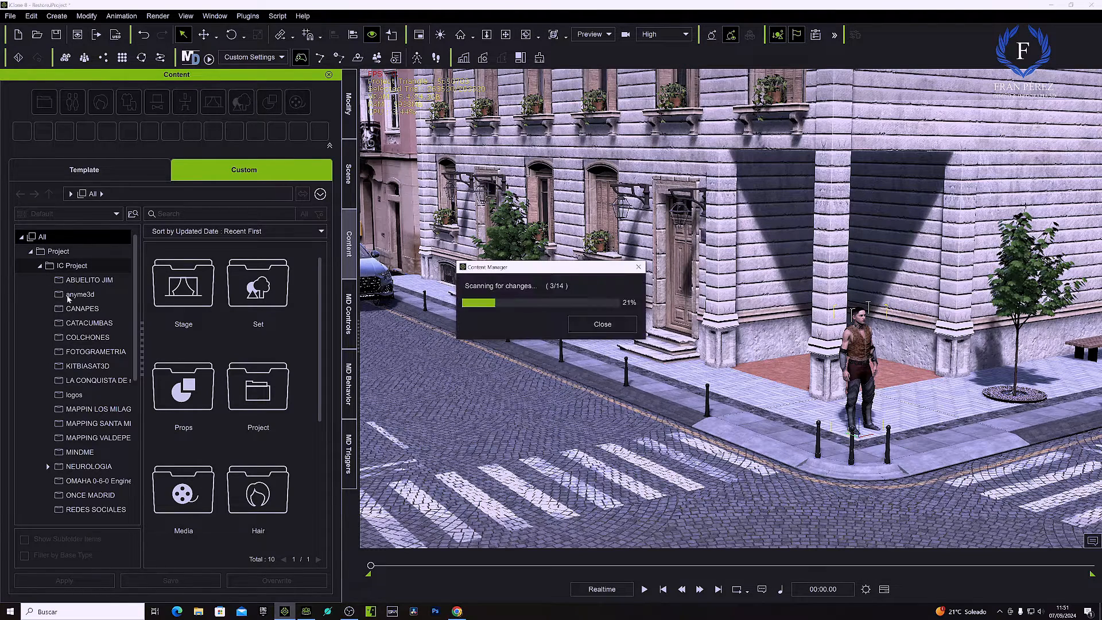
pyautogui.scroll(-5, 138, 445)
pyautogui.moveTo(138, 446); pyautogui.dragTo(138, 431)
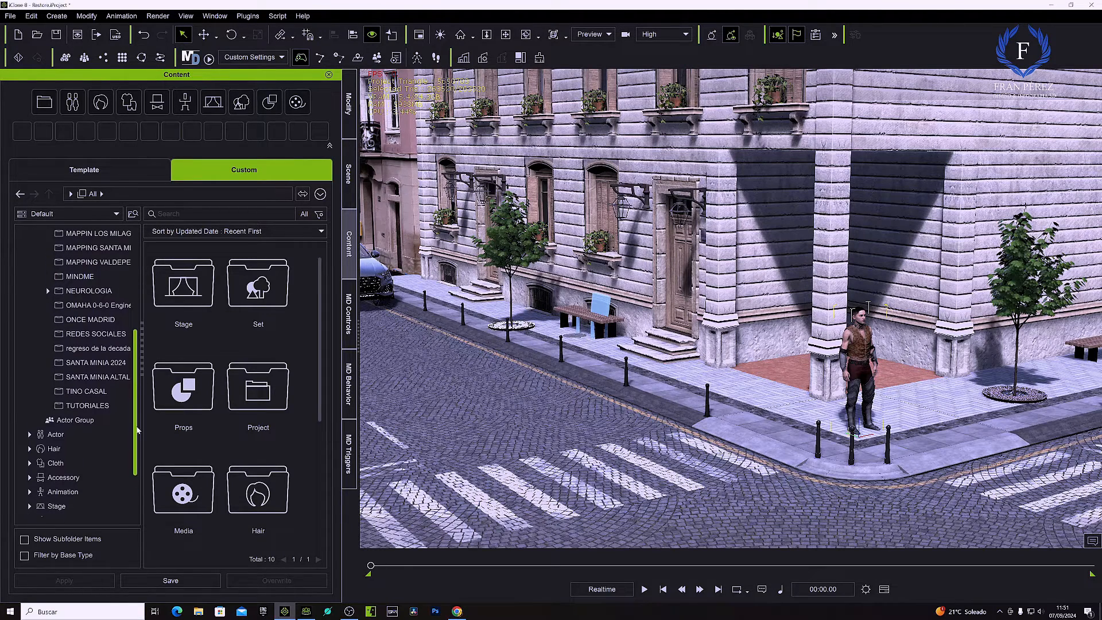
pyautogui.click(86, 406)
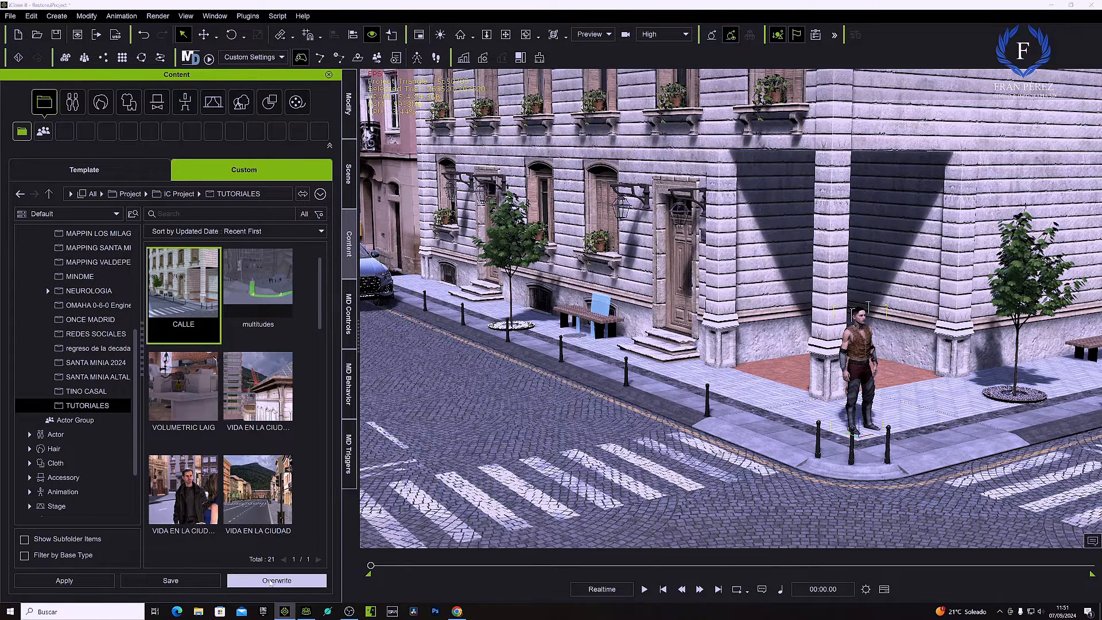
pyautogui.click(271, 582)
pyautogui.click(521, 334)
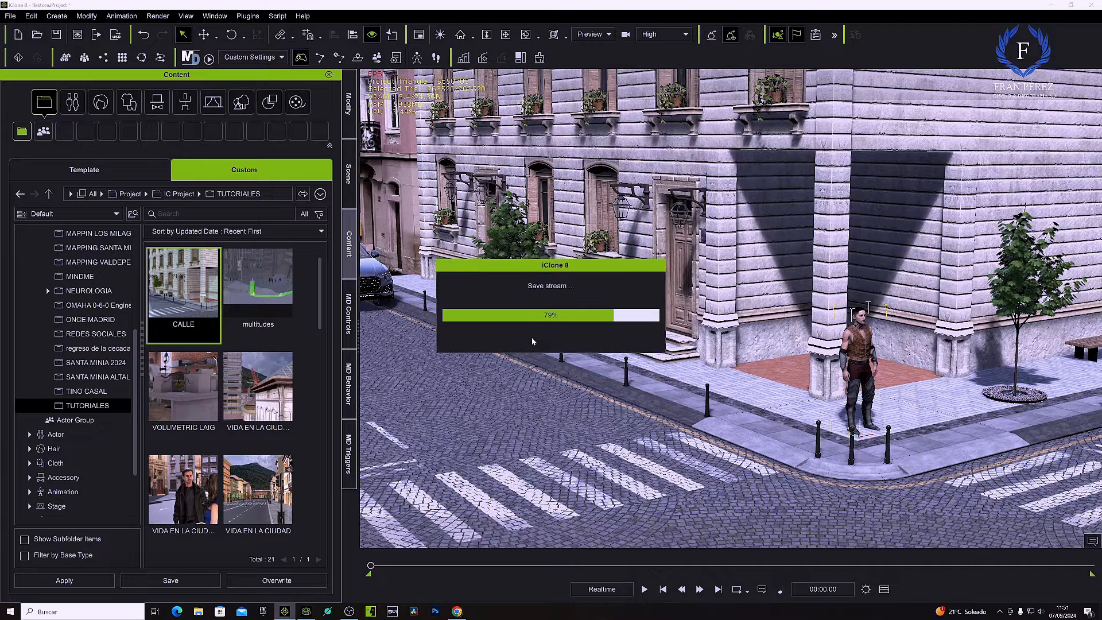